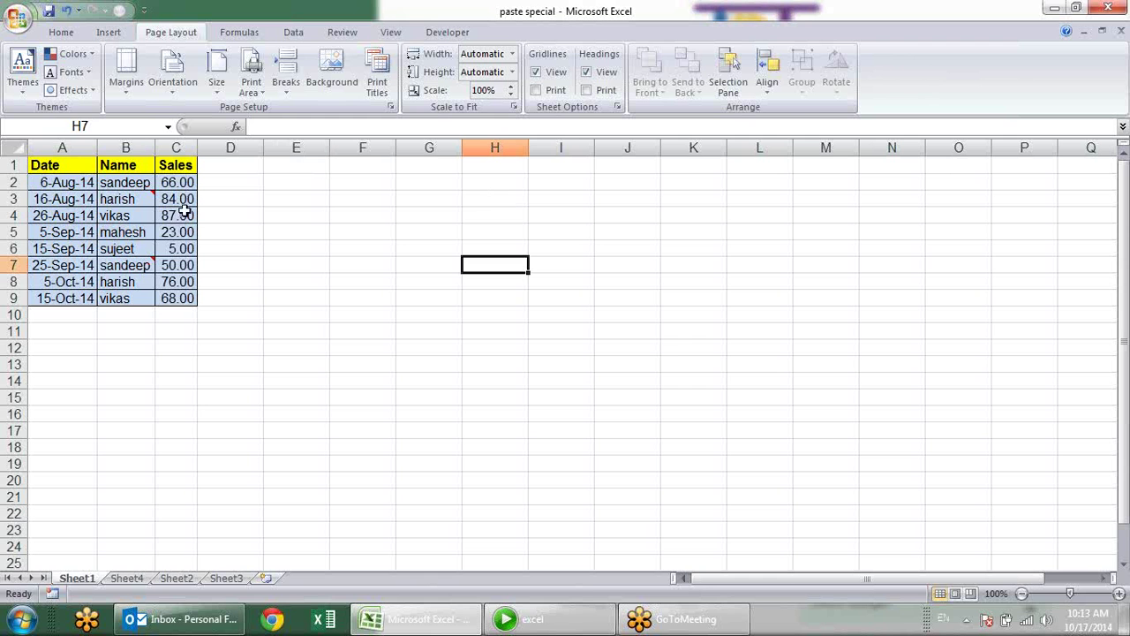
Copy the Date/Name/Sales table in A1:C9 and paste it at G1.
mouse_move(53, 166)
left_mouse_down()
mouse_move(154, 259)
mouse_move(173, 311)
mouse_move(44, 166)
left_mouse_up()
left_click(173, 310)
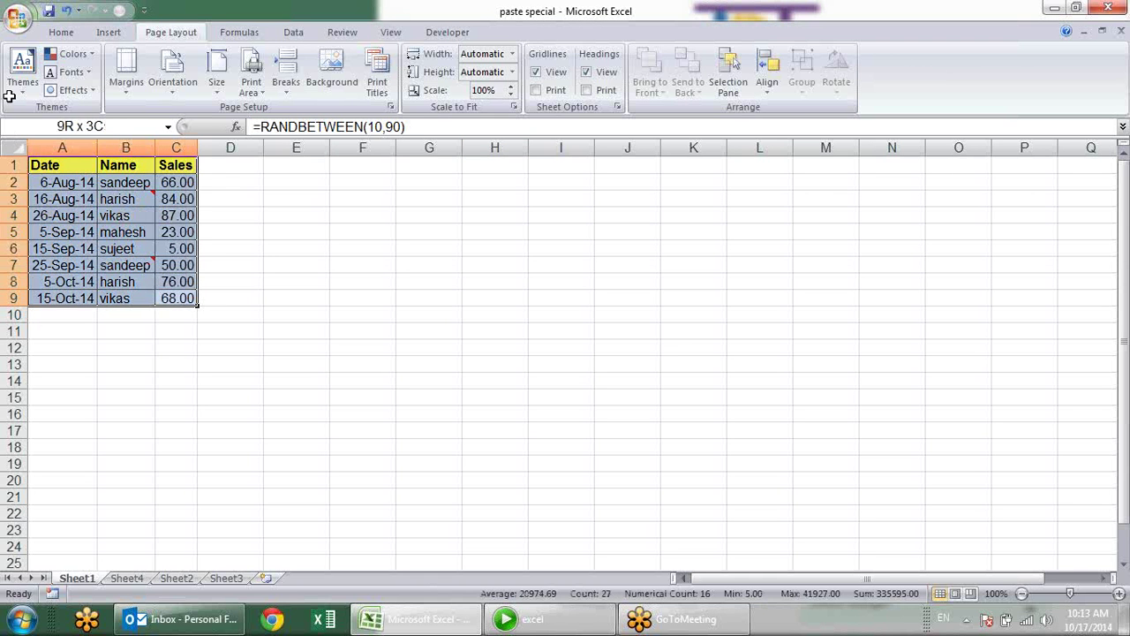
key("ctrl+c")
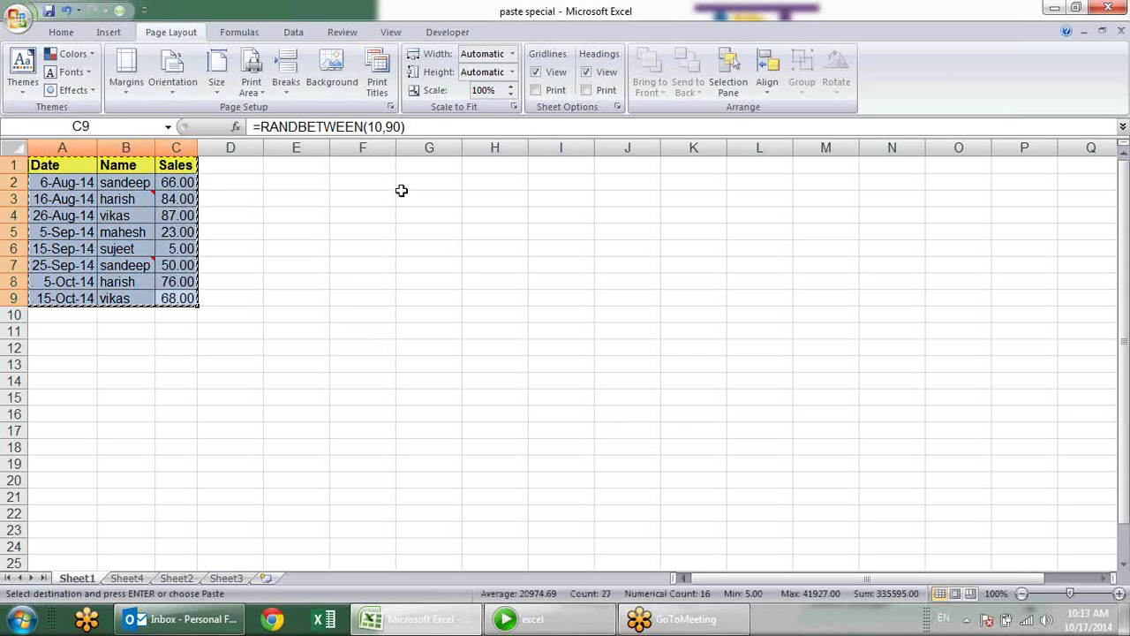
left_click(446, 171)
key("alt+e")
key("s")
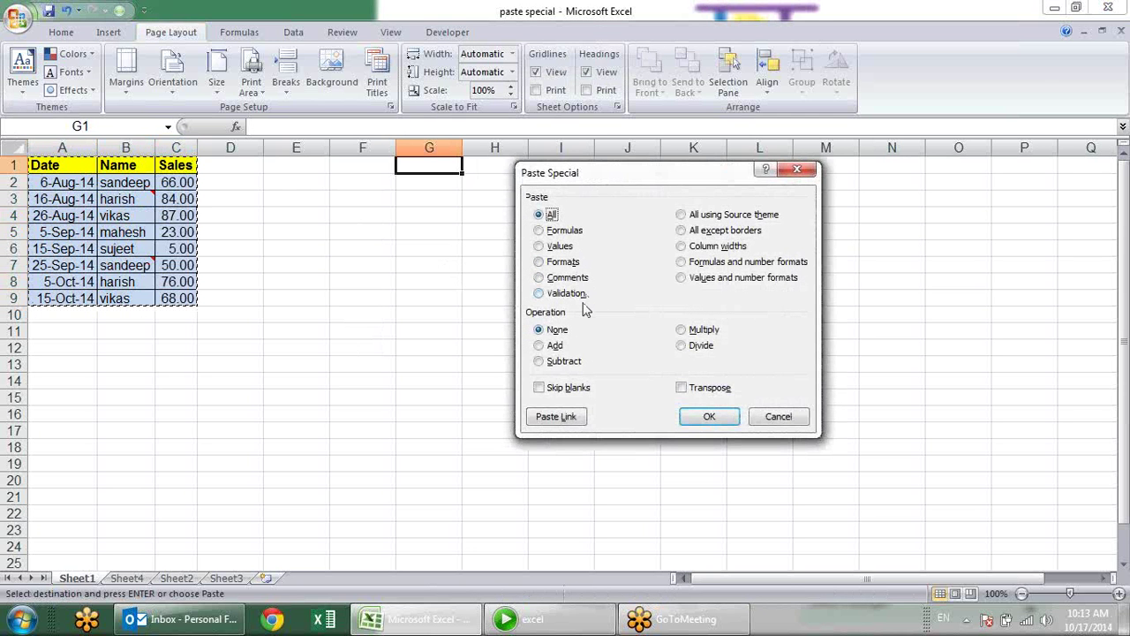
key("Escape")
key("ctrl+v")
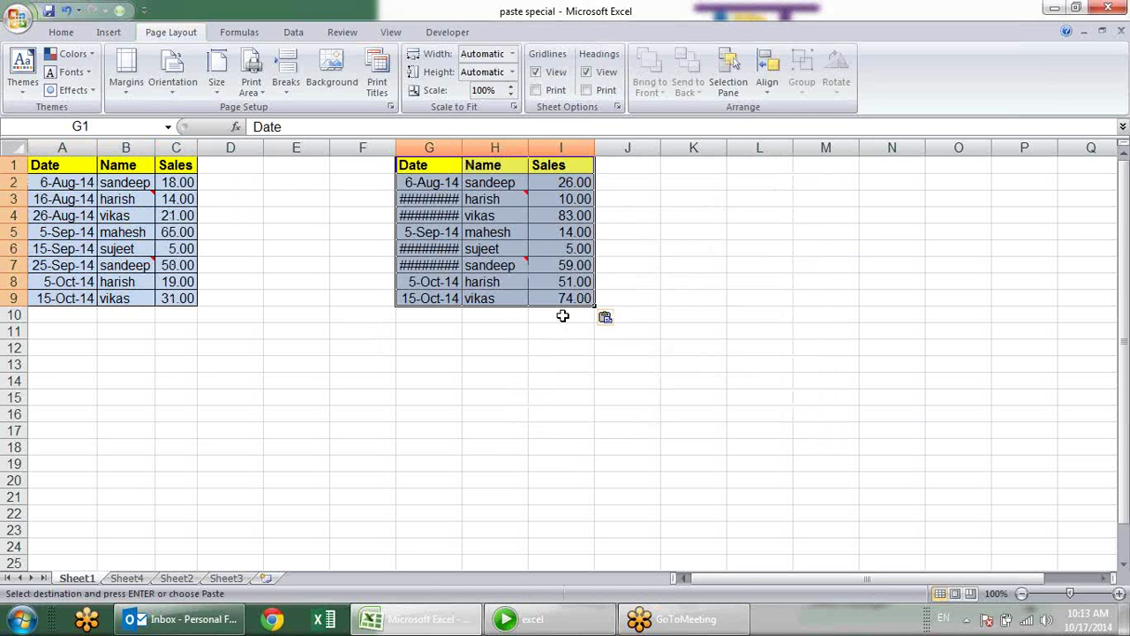
Autofit column G so the dates display fully.
double_click(462, 147)
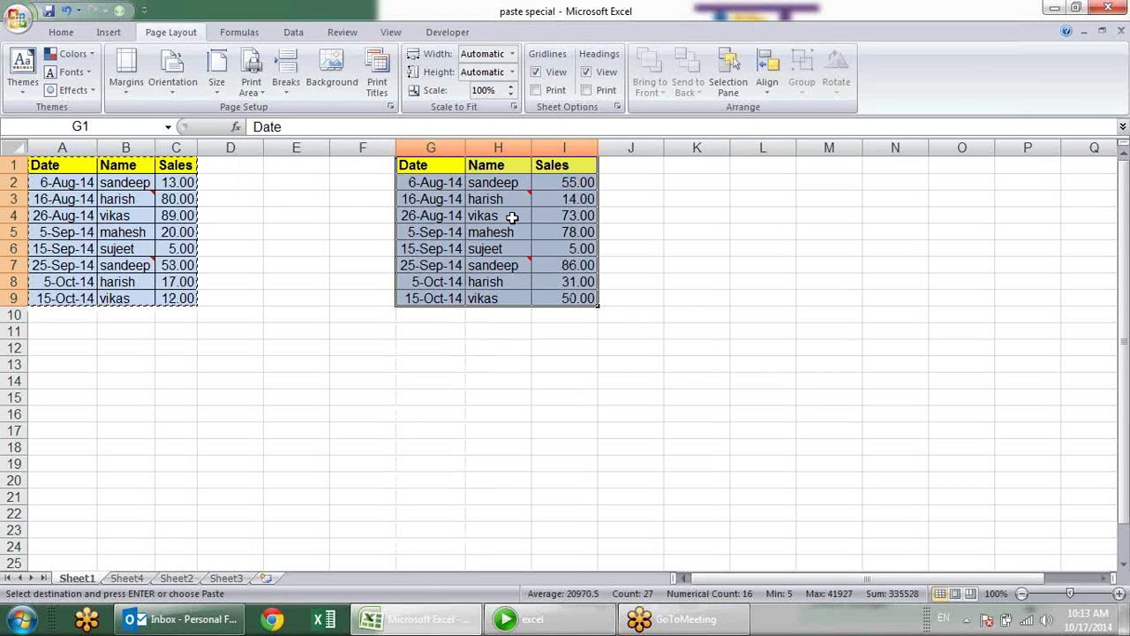
key("ctrl+t")
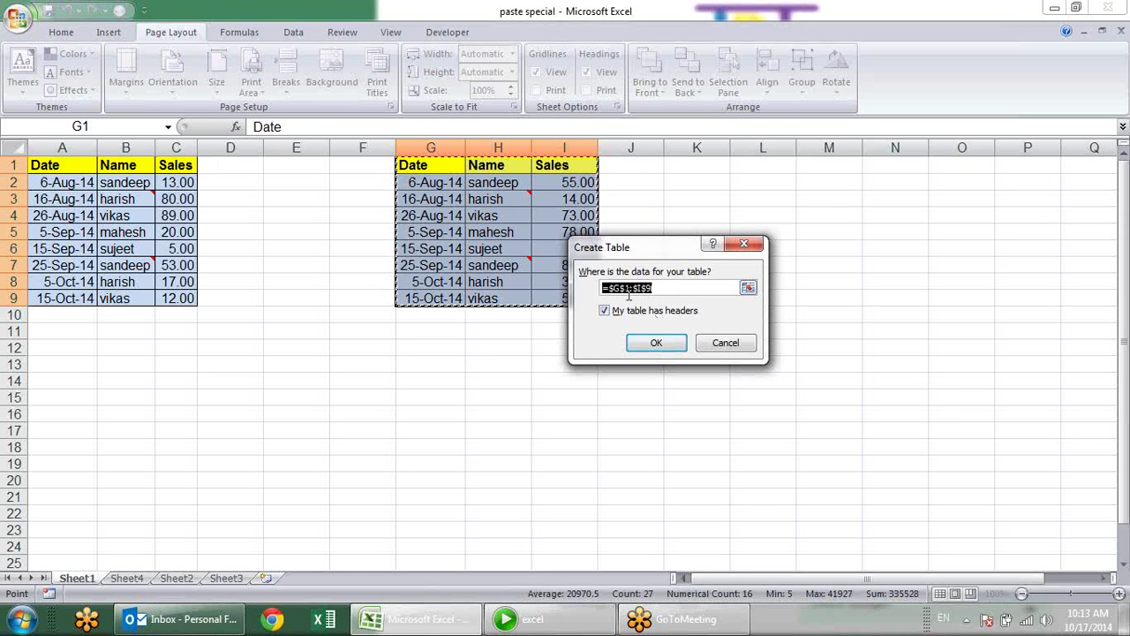
key("Escape")
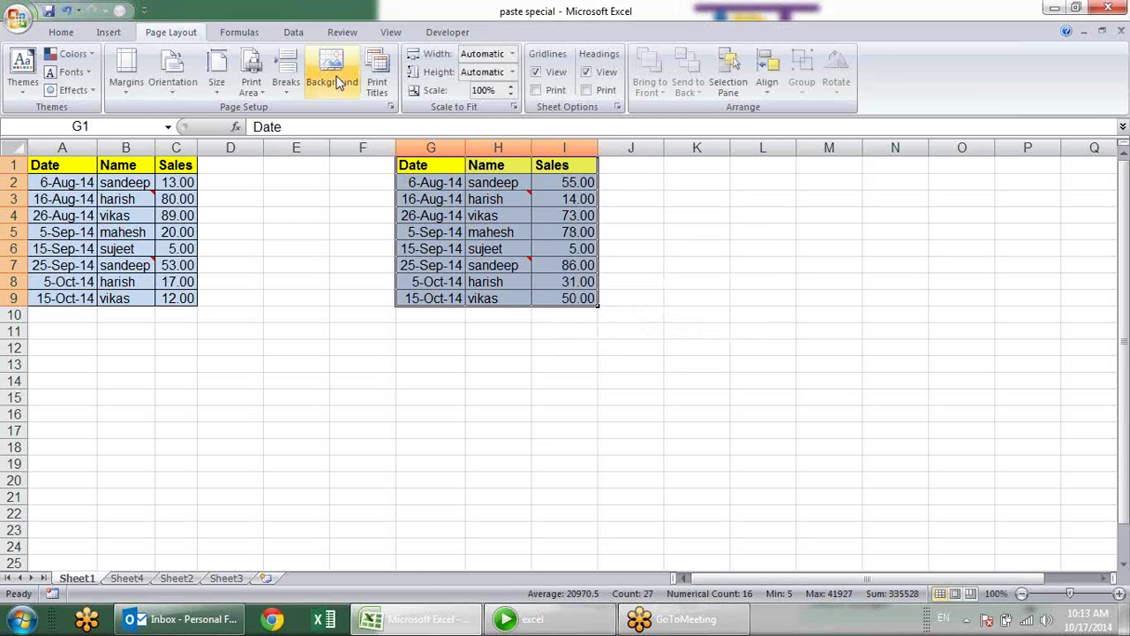
Format G1:I9 as a table with headers using Format as Table.
left_click(68, 33)
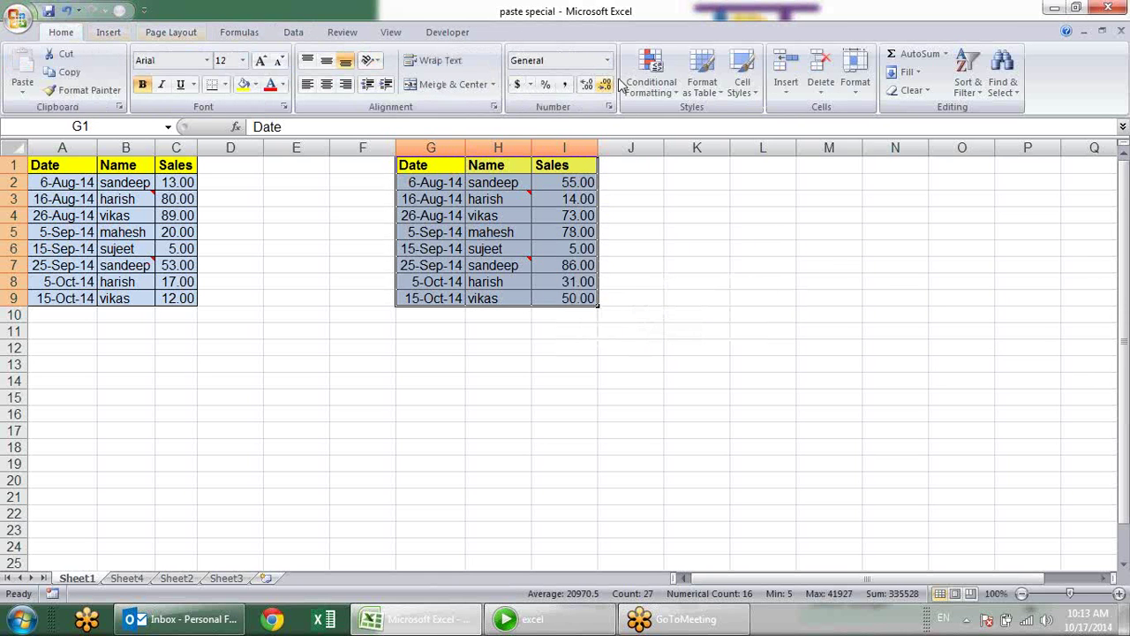
left_click(702, 75)
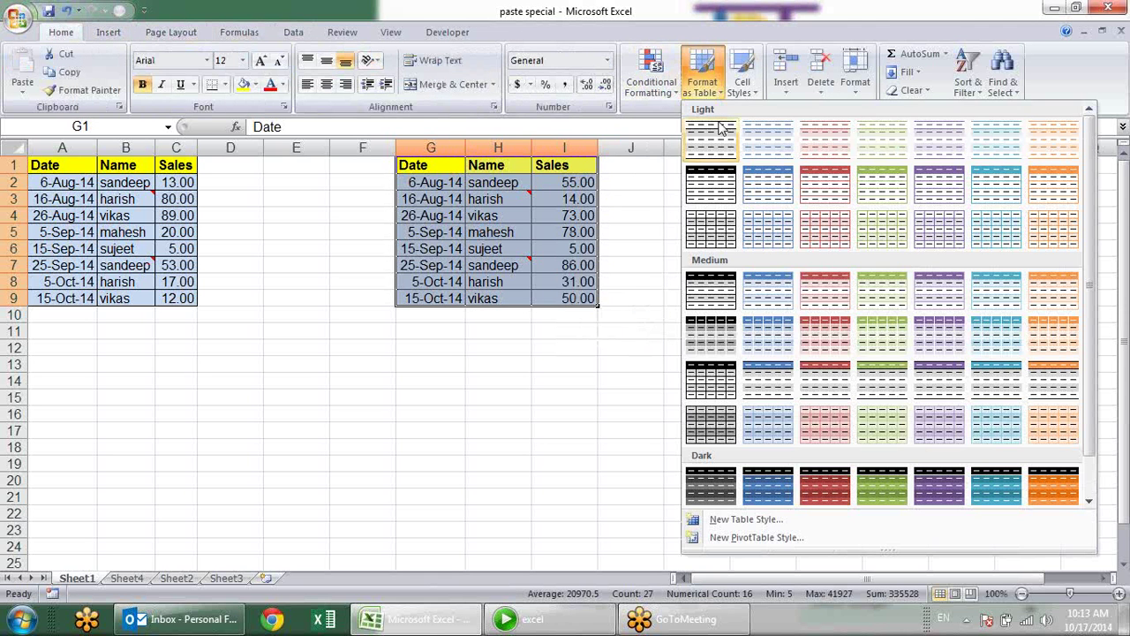
left_click(768, 289)
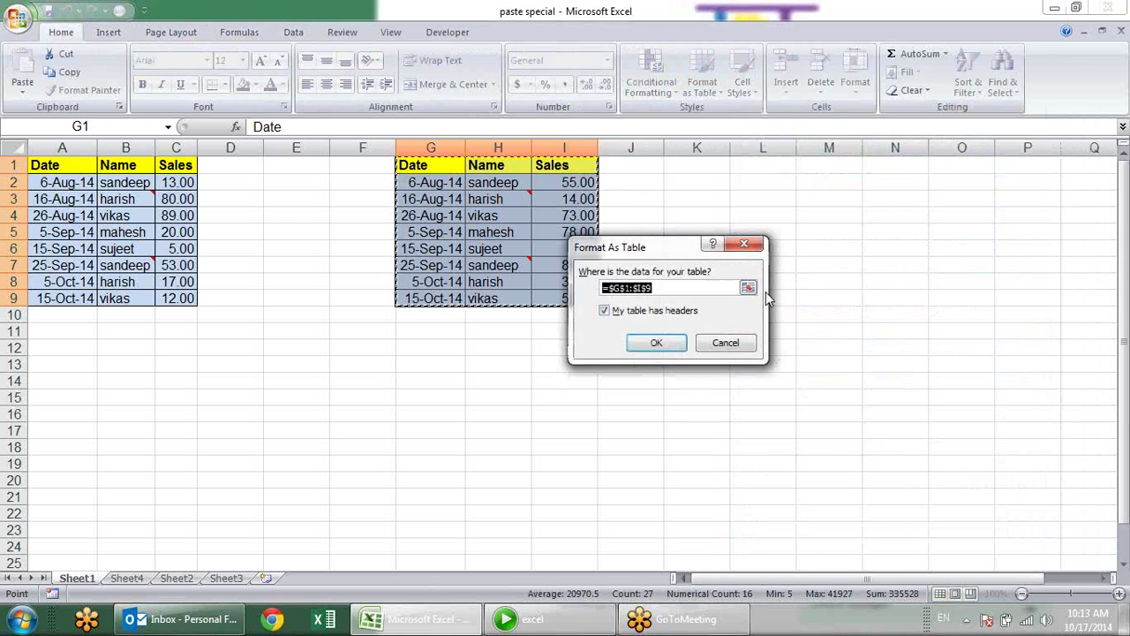
left_click(658, 345)
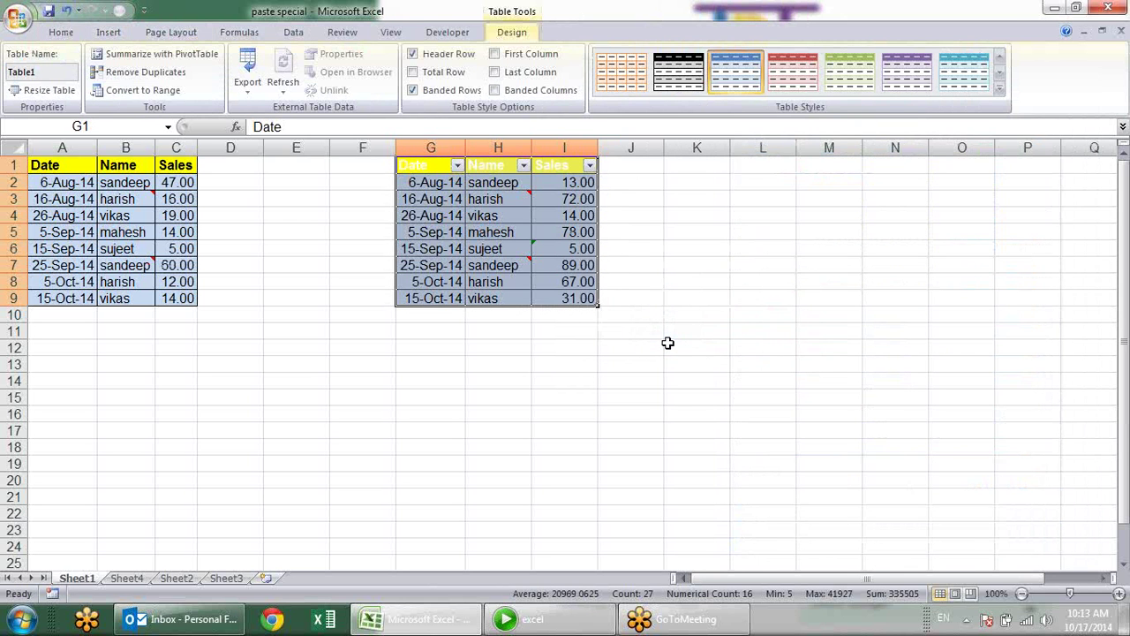
Apply the blue Medium style from the Table Styles gallery to Table1, then deselect it.
left_click(999, 88)
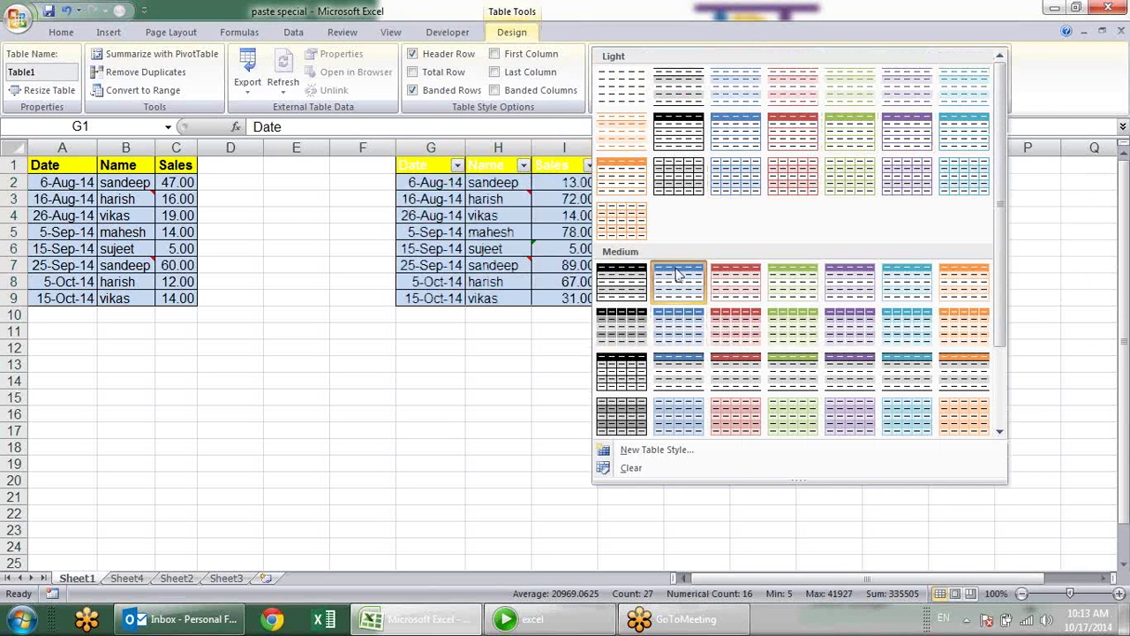
left_click(678, 277)
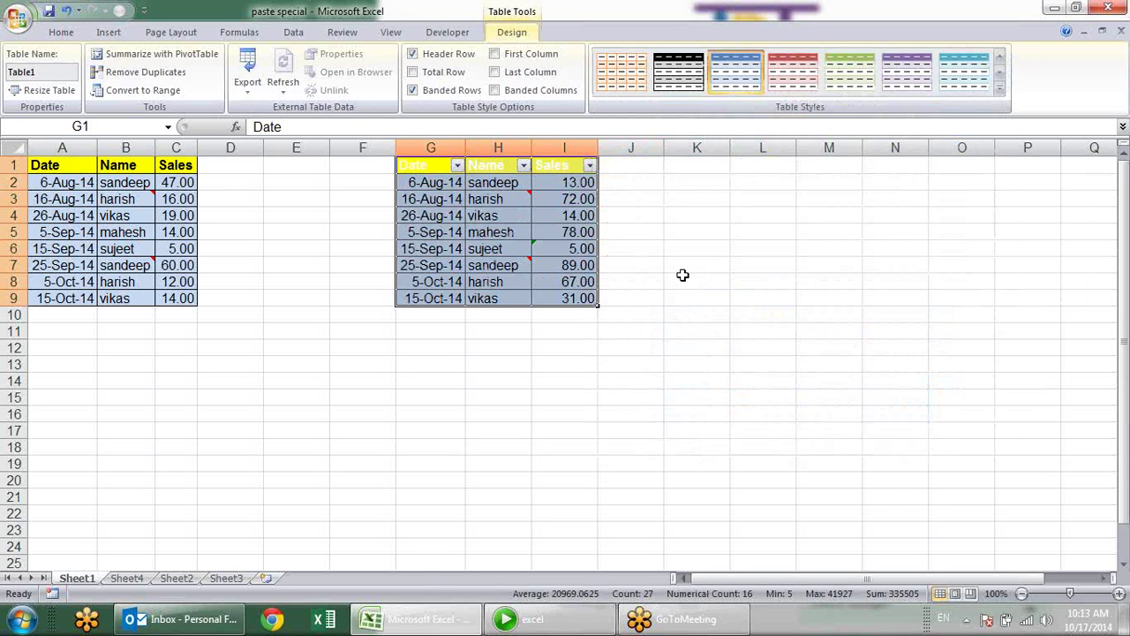
left_click(689, 228)
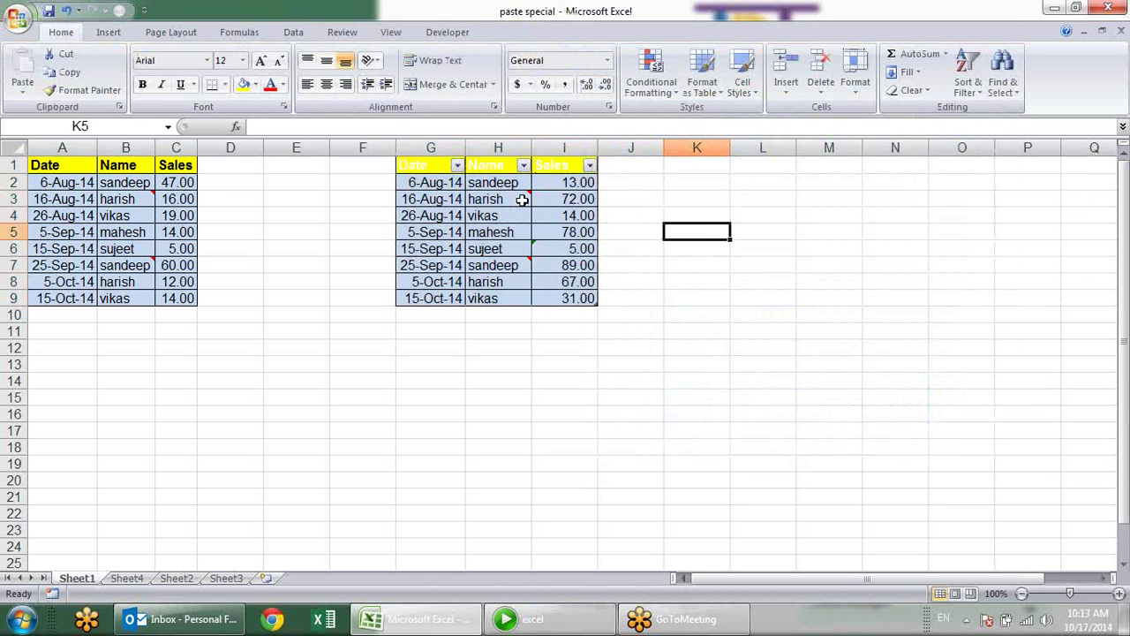
scroll(523, 199, "down", 2)
scroll(522, 199, "up", 2)
scroll(523, 199, "down", 6)
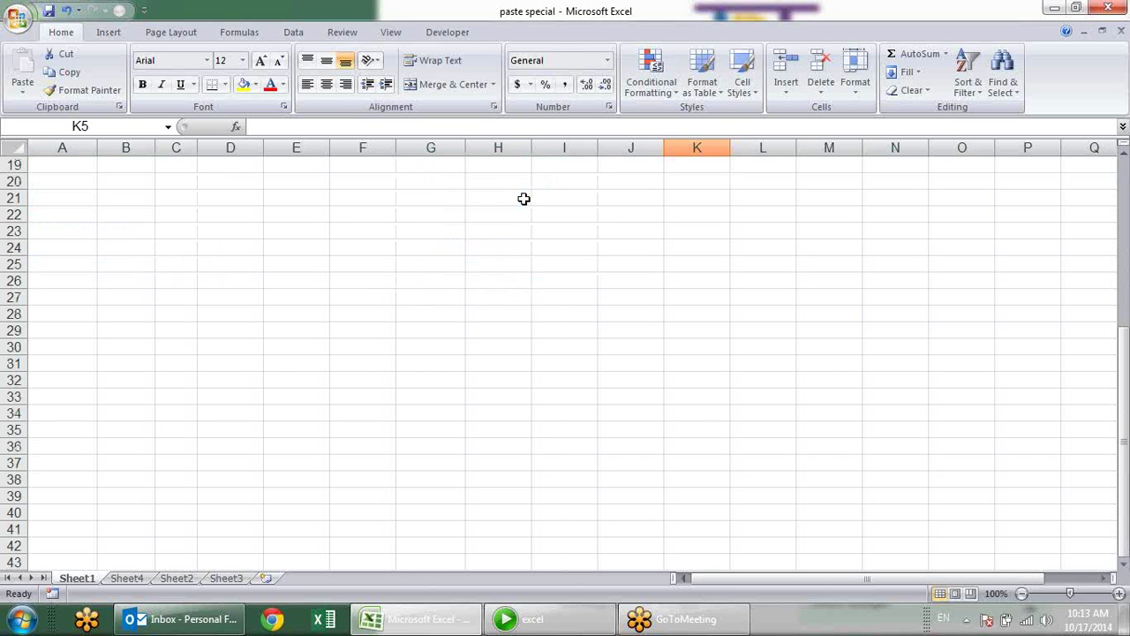
scroll(523, 198, "up", 6)
left_click(527, 184)
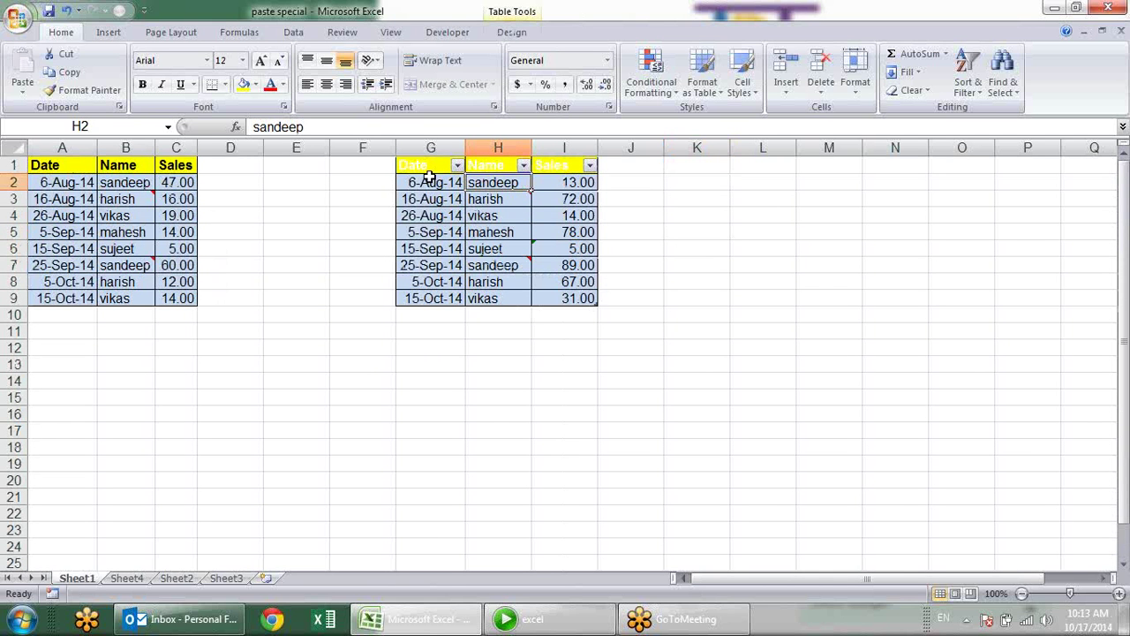
left_click(575, 322)
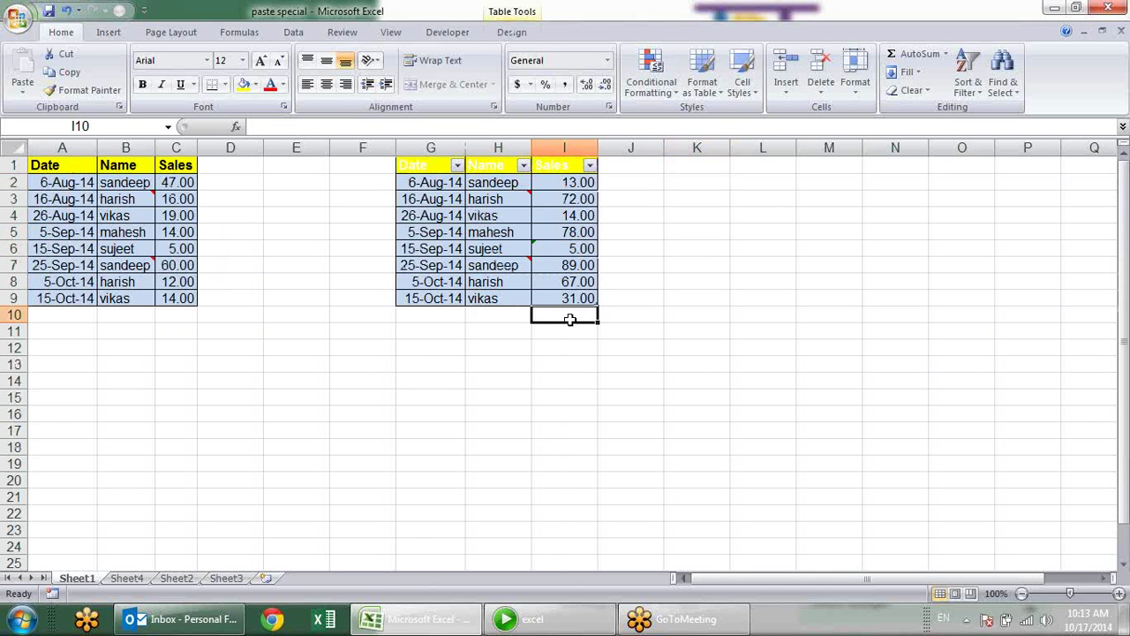
left_click(603, 311)
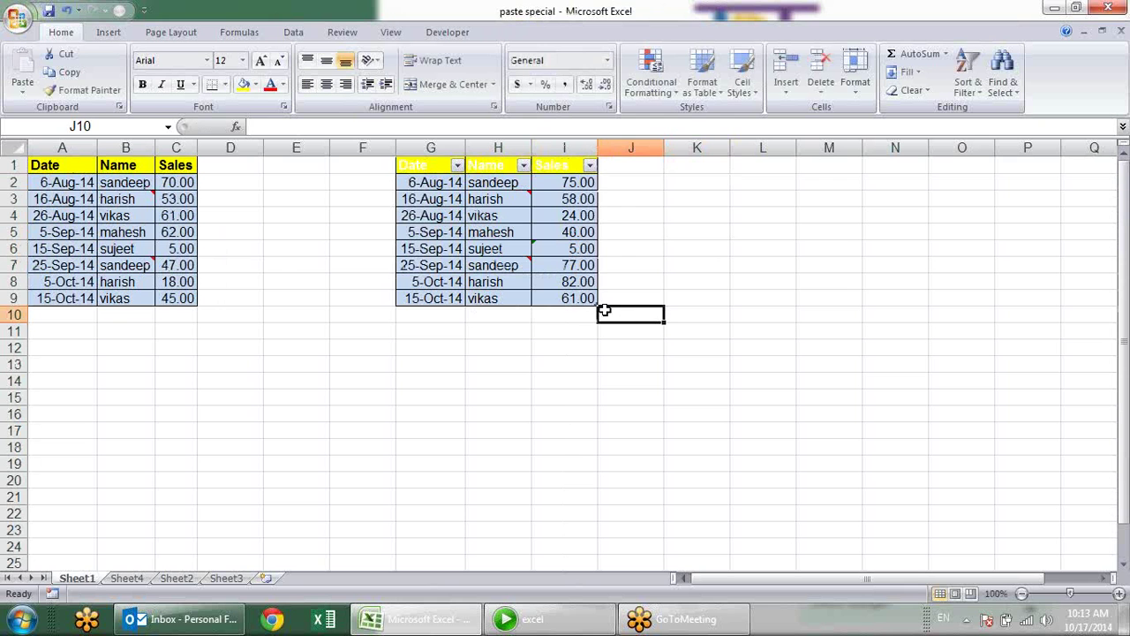
left_click_drag(597, 303, 575, 424)
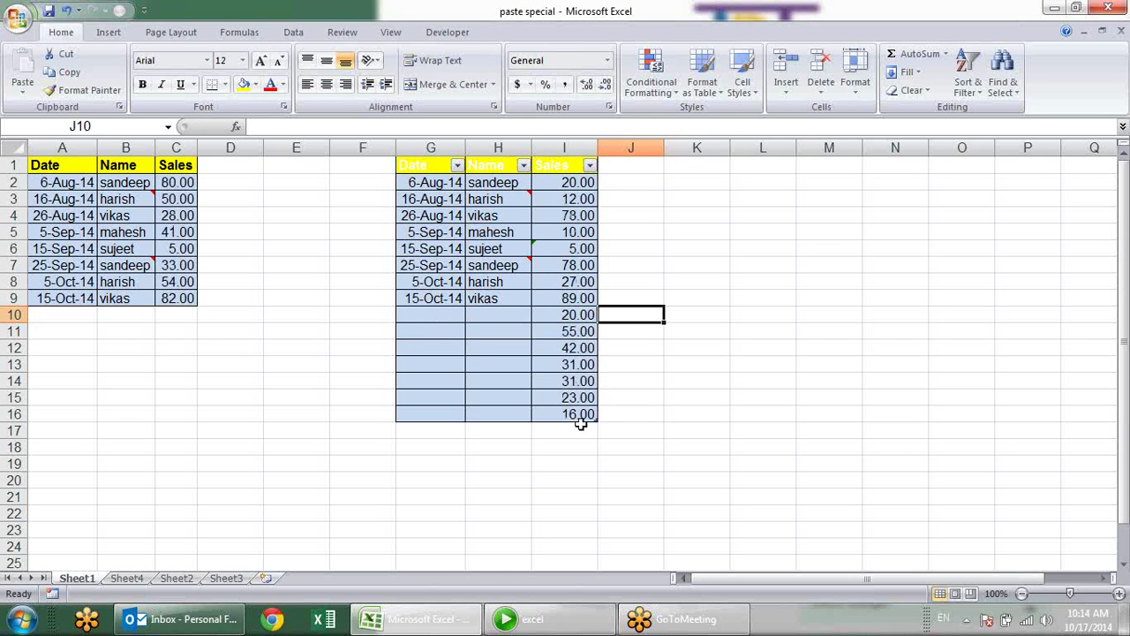
key("ctrl+z")
left_click(689, 337)
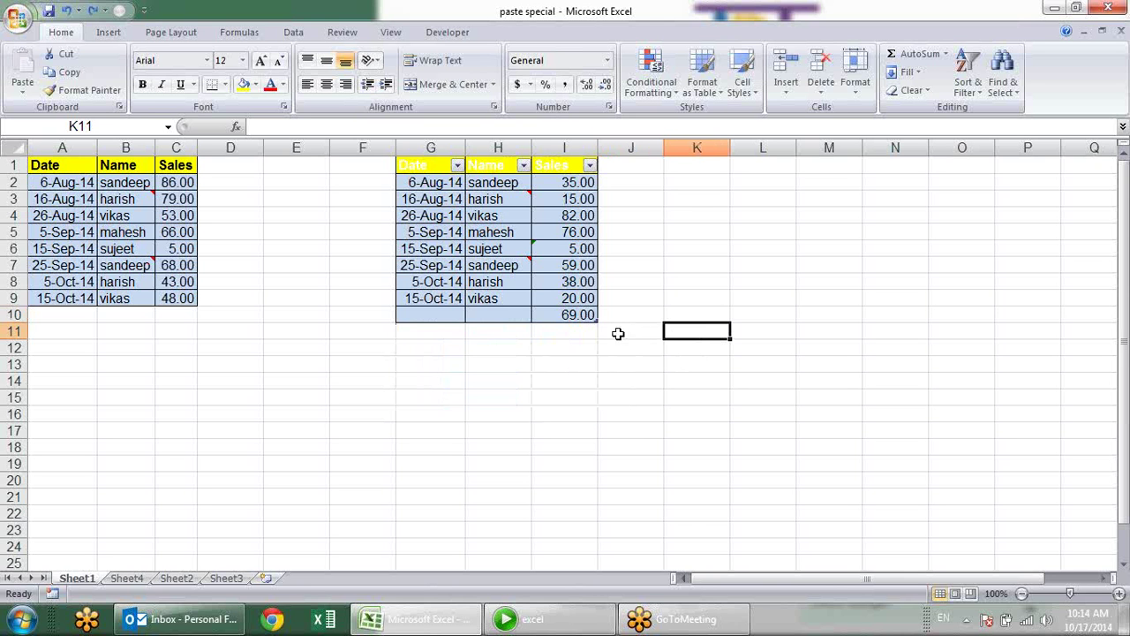
left_click_drag(594, 315, 611, 413)
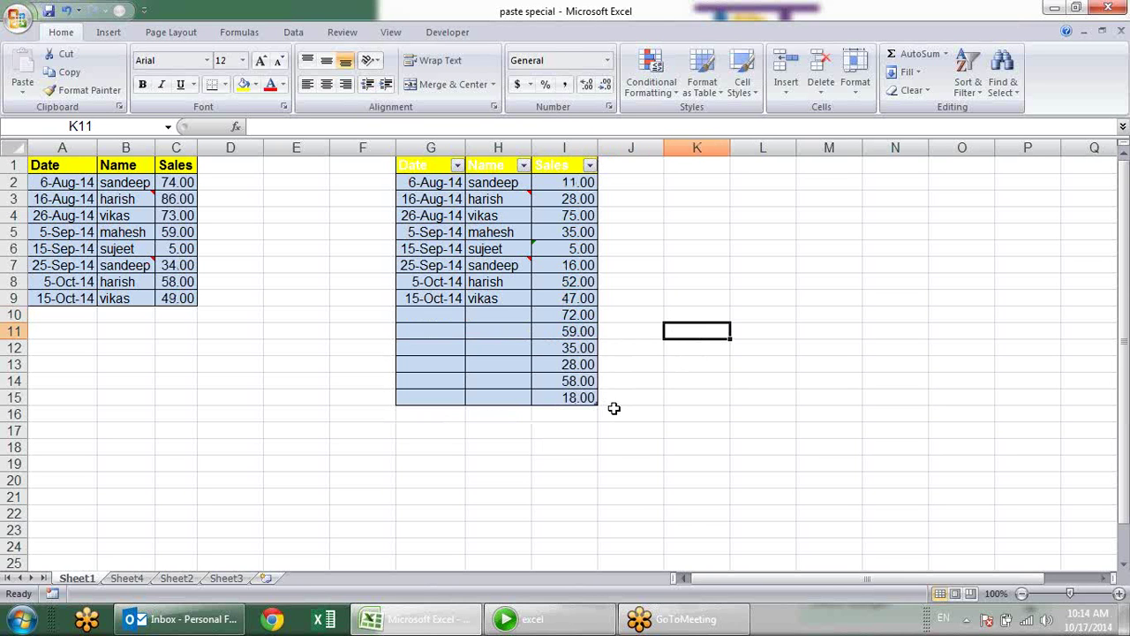
key("ctrl+z")
key("ctrl+z")
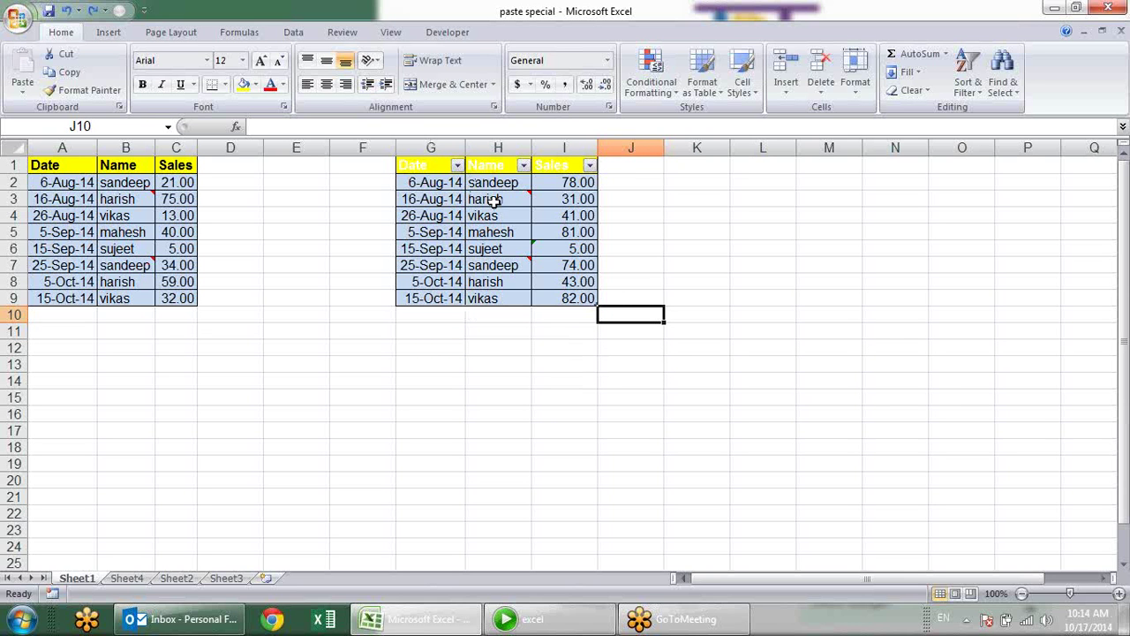
Turn Banded Columns and Total Row on, then back off, for the table.
left_click(439, 229)
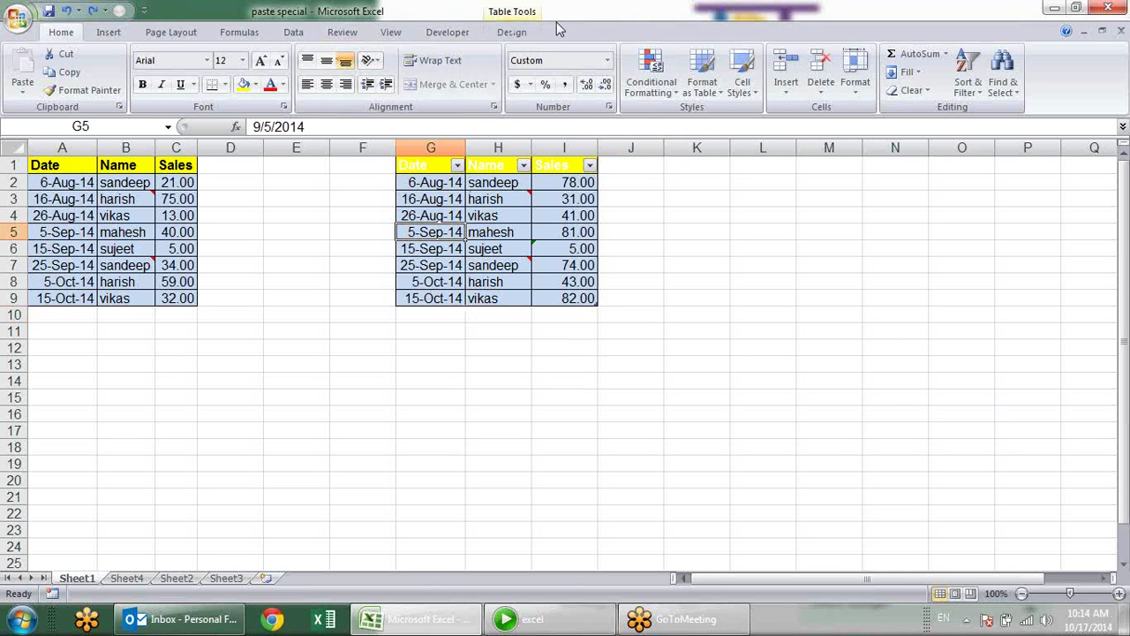
left_click(512, 33)
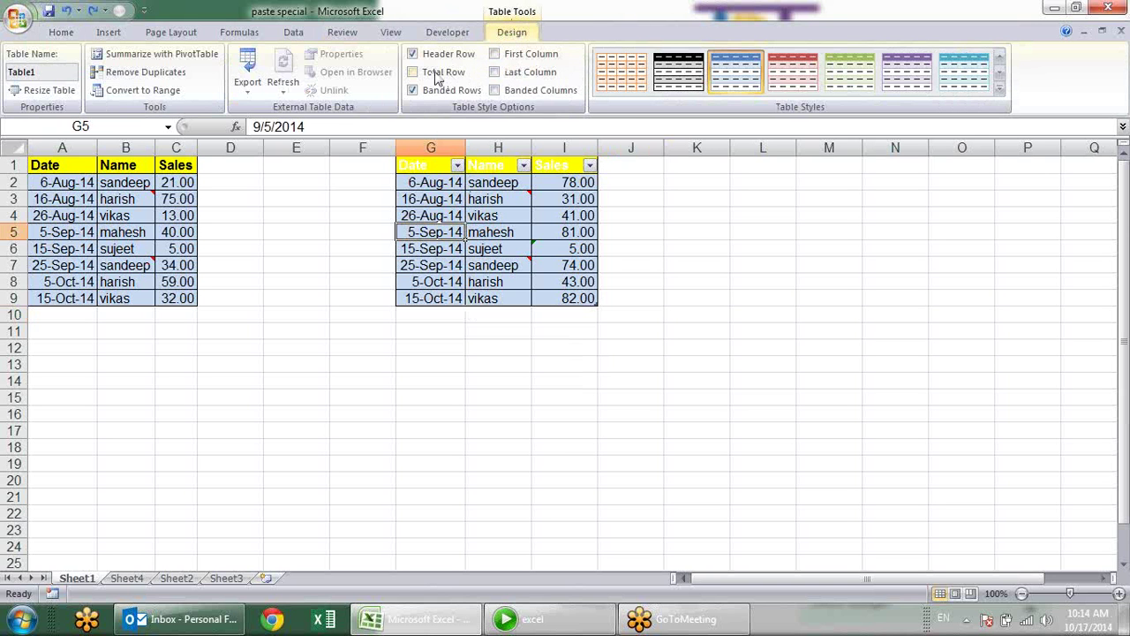
left_click(495, 90)
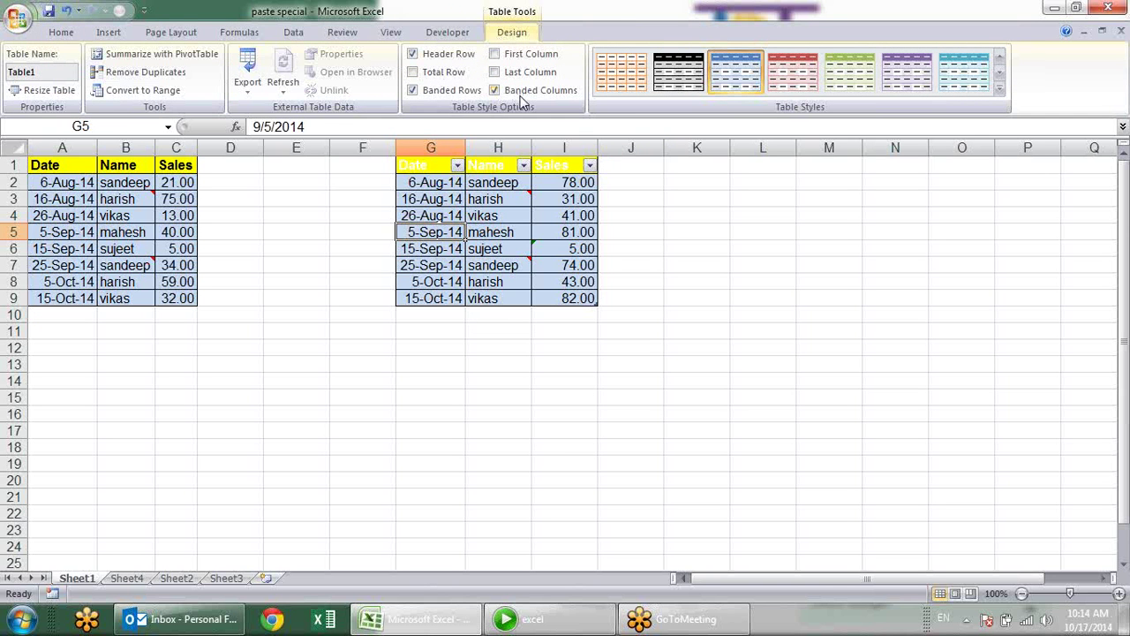
left_click(521, 94)
left_click(450, 74)
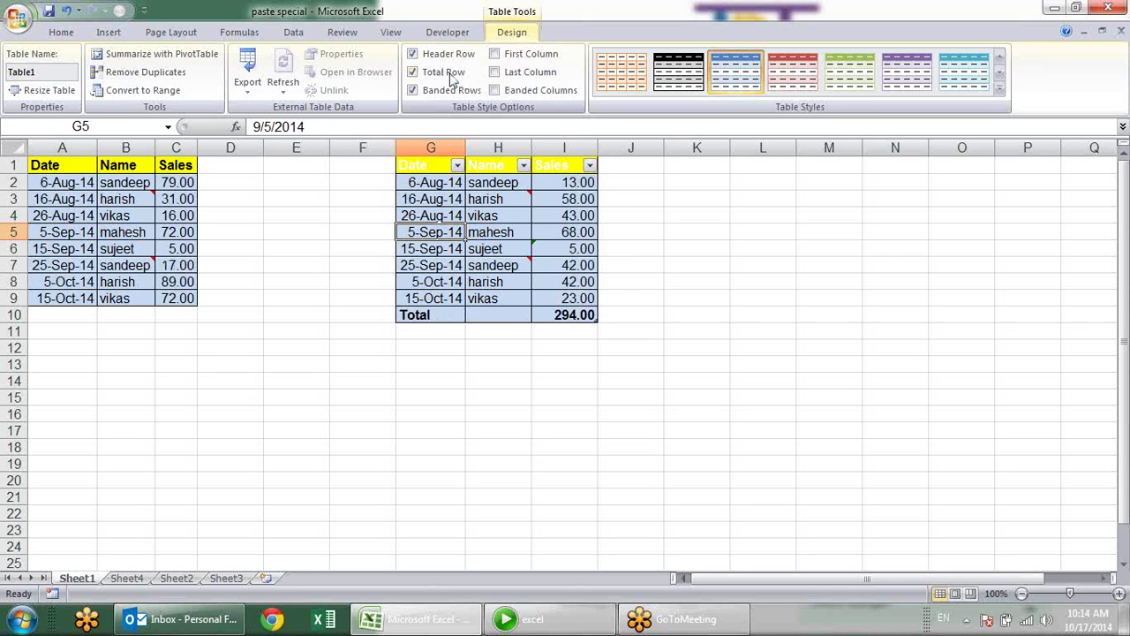
left_click(451, 76)
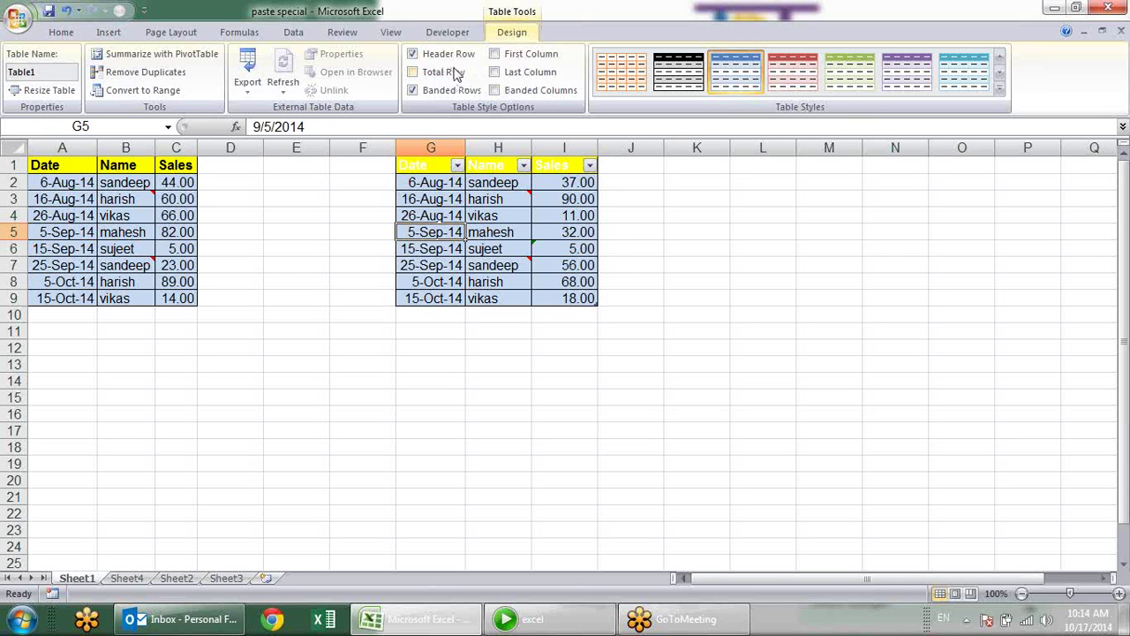
Toggle bold Sales and Date columns and Banded Columns off again, keeping Banded Rows.
left_click(518, 78)
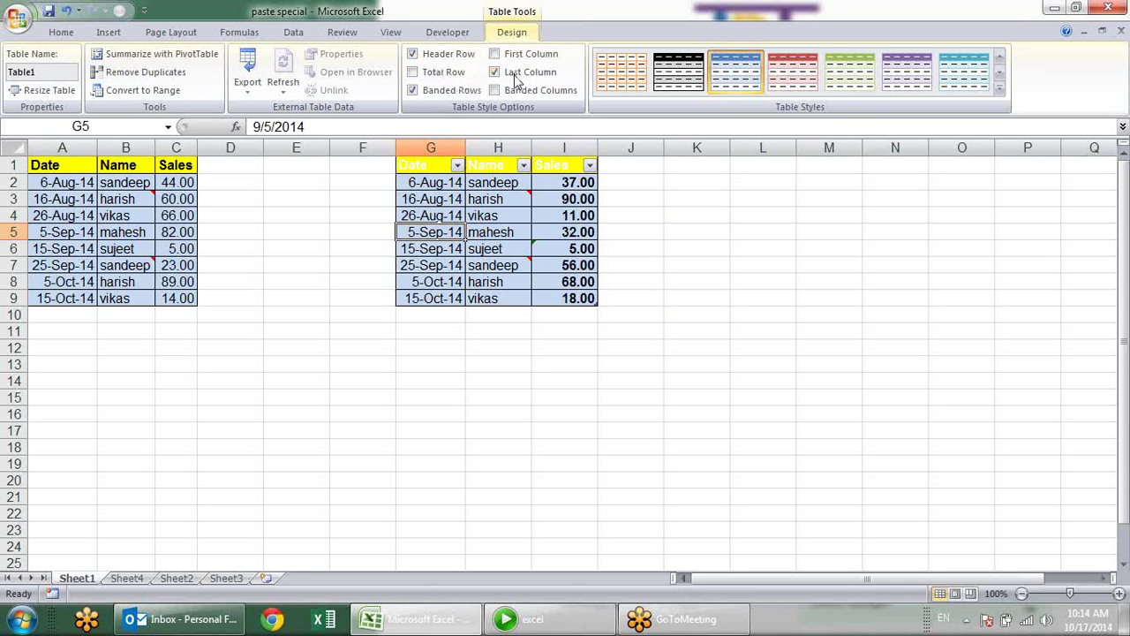
left_click(517, 76)
left_click(518, 57)
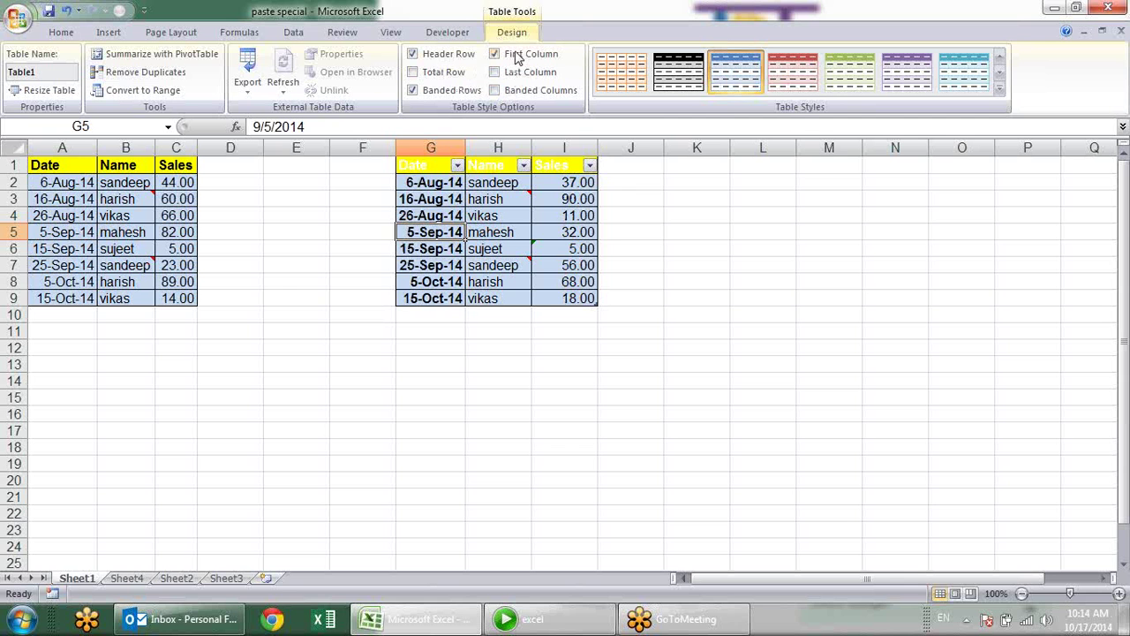
left_click(518, 57)
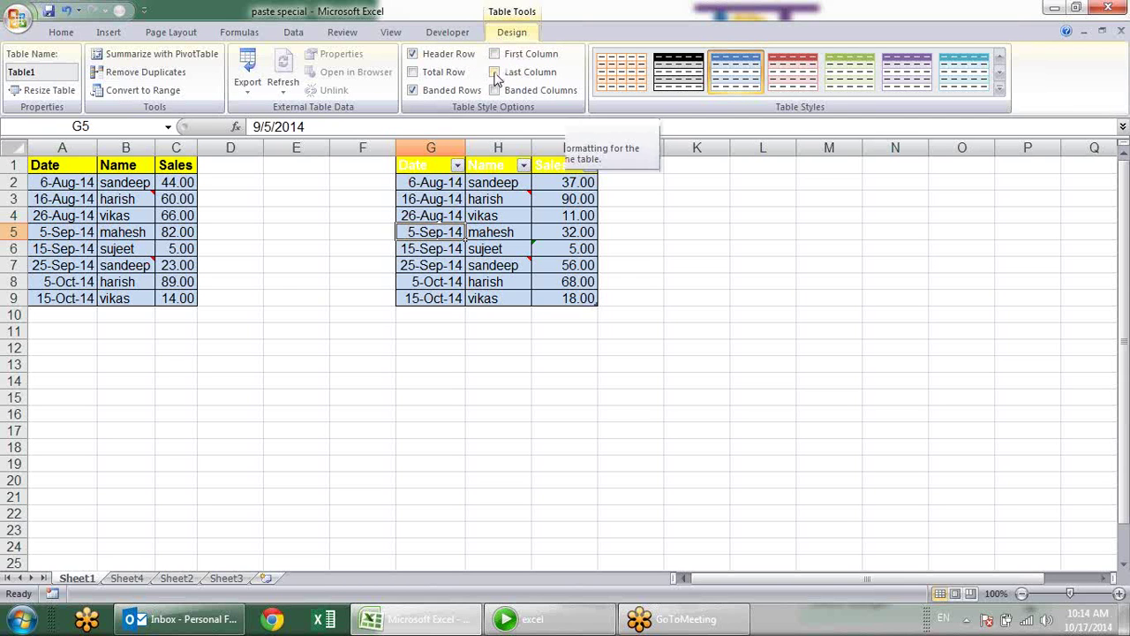
left_click(519, 91)
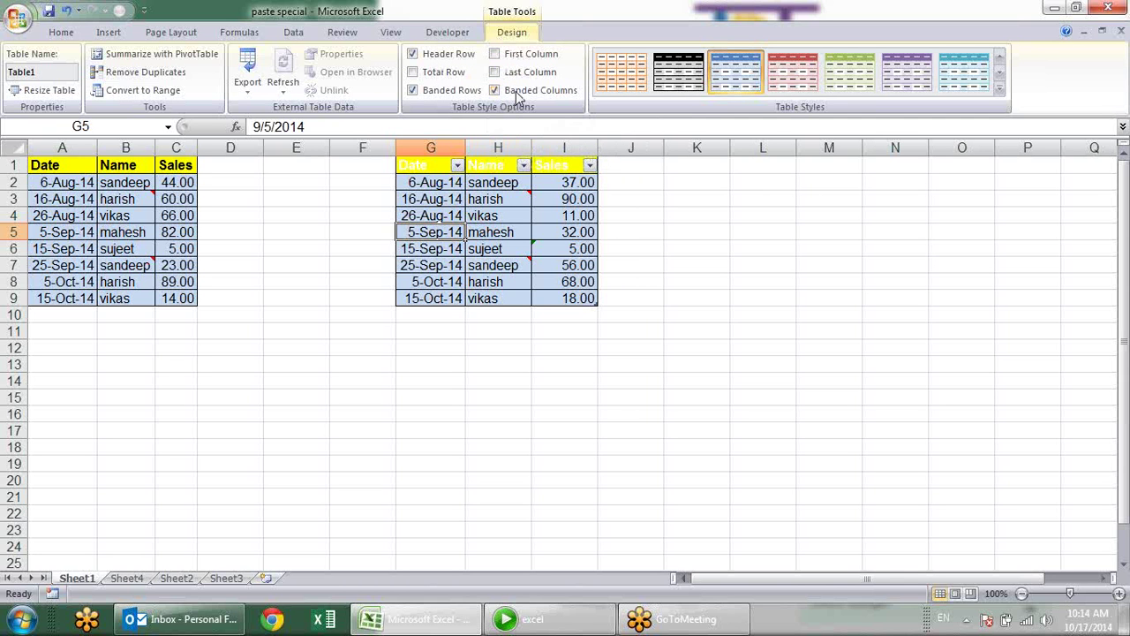
left_click(518, 94)
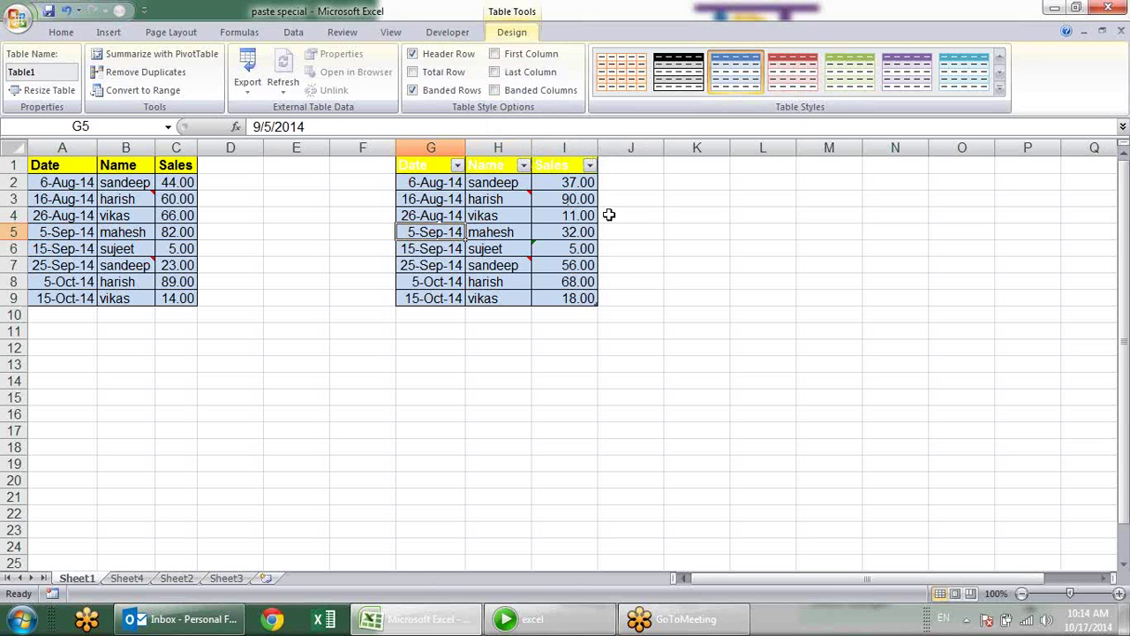
mouse_move(463, 182)
left_mouse_down()
mouse_move(579, 298)
mouse_move(477, 201)
left_mouse_up()
Set the second table's fill to No Fill, undoing an accidental red font colour.
left_click(630, 337)
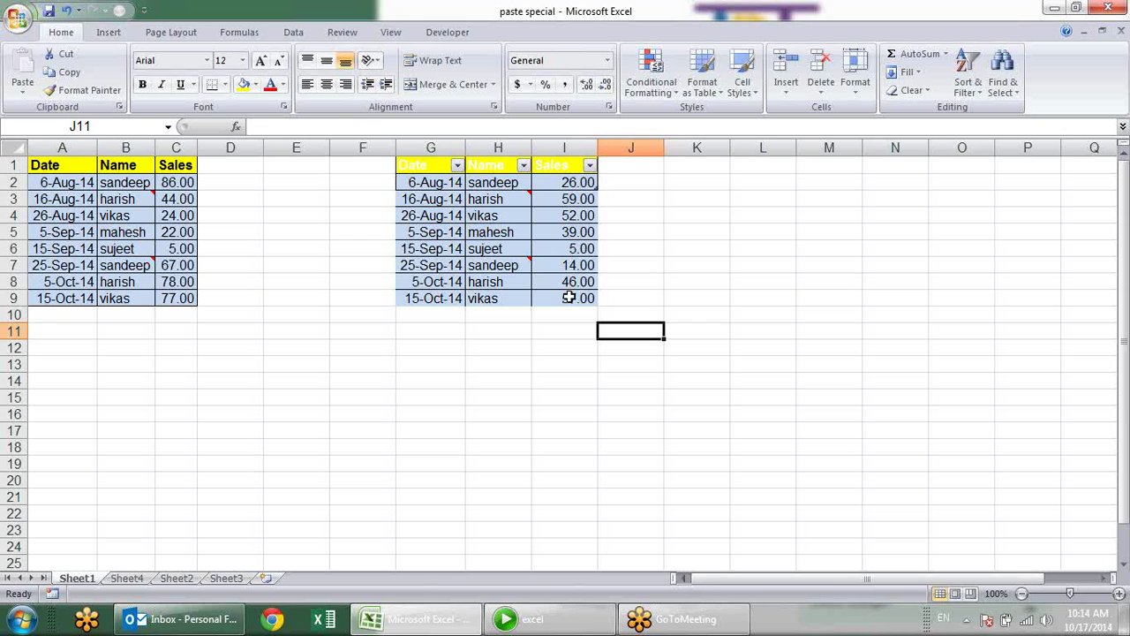
mouse_move(570, 297)
left_mouse_down()
mouse_move(387, 159)
mouse_move(404, 159)
left_mouse_up()
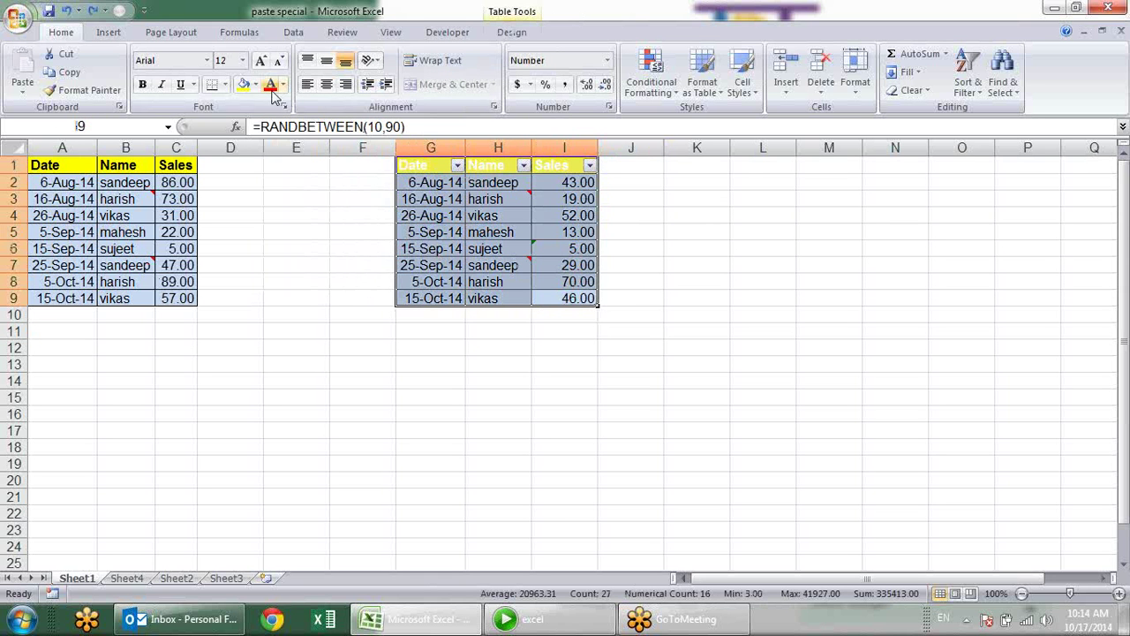
left_click(270, 86)
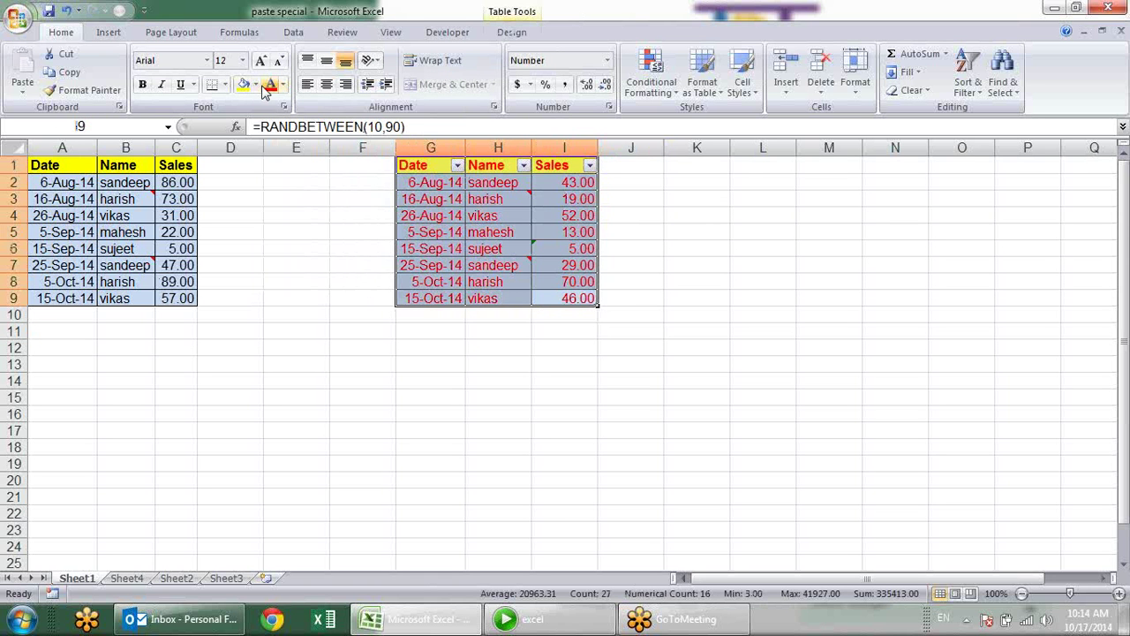
key("ctrl+z")
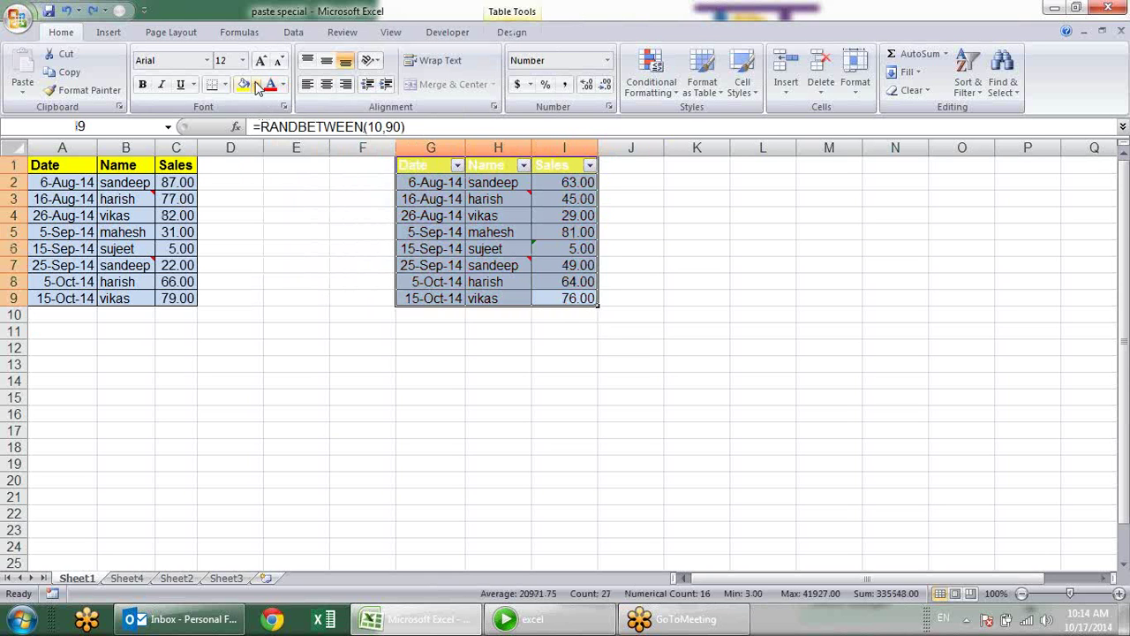
left_click(256, 85)
left_click(281, 226)
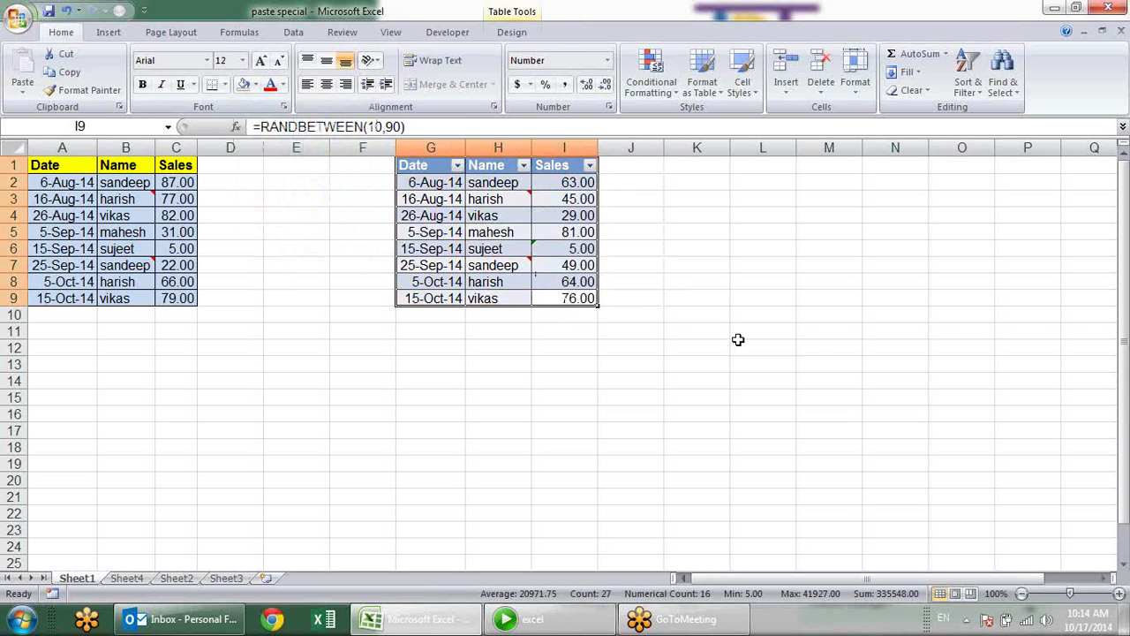
left_click(767, 283)
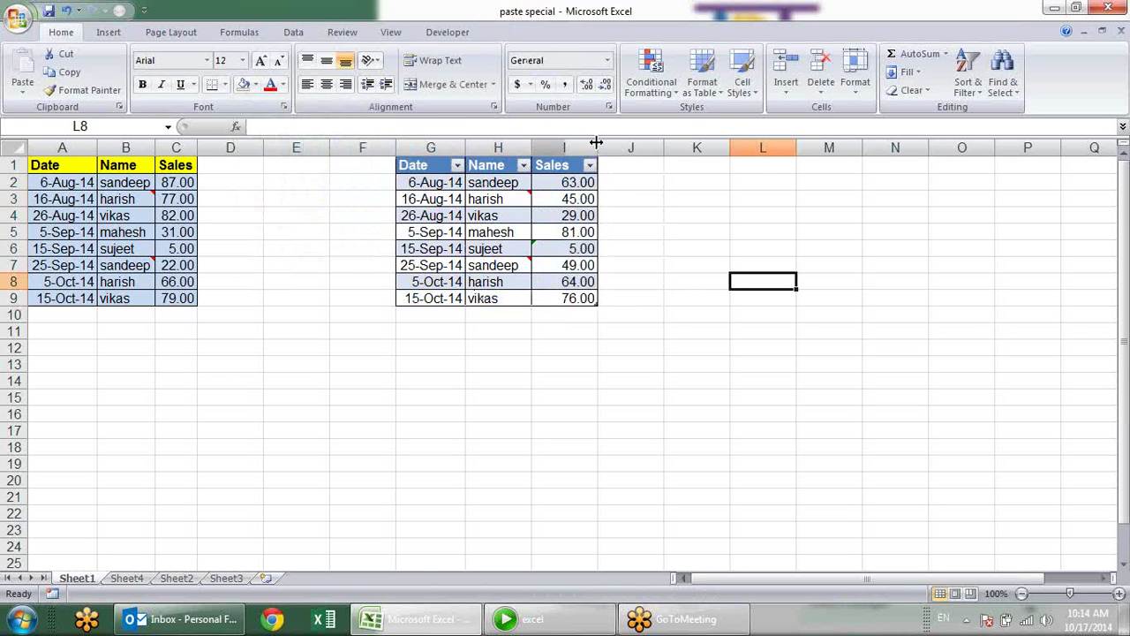
Apply the light blue-banded Table Style Light 16 to the whole second table.
left_click(513, 232)
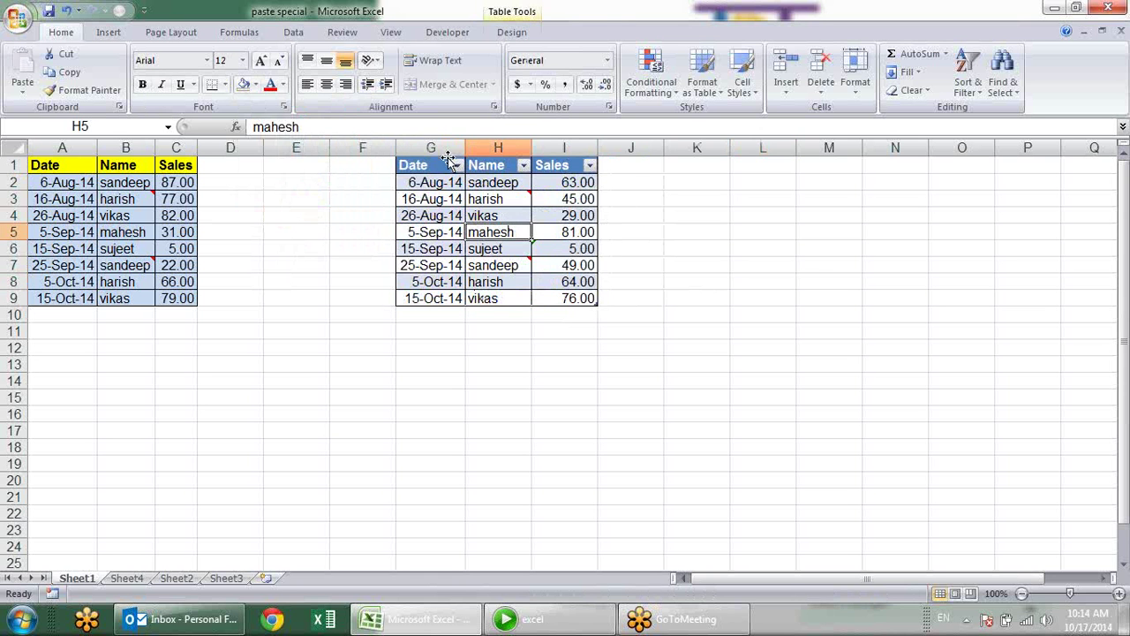
mouse_move(413, 165)
left_mouse_down()
mouse_move(553, 313)
mouse_move(561, 297)
left_mouse_up()
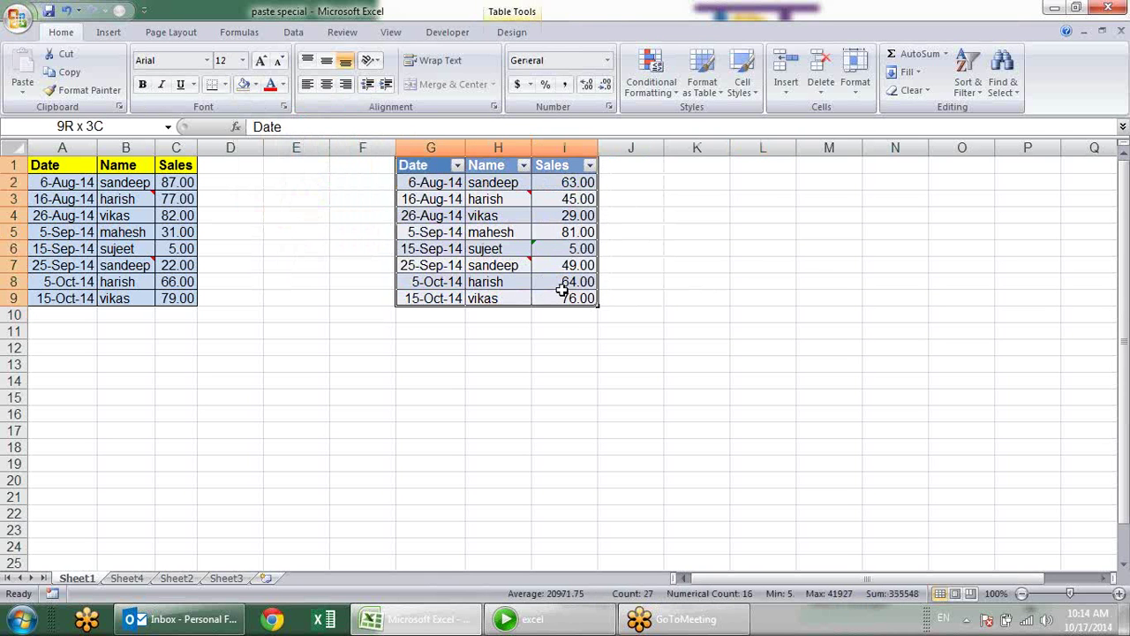
left_click(696, 92)
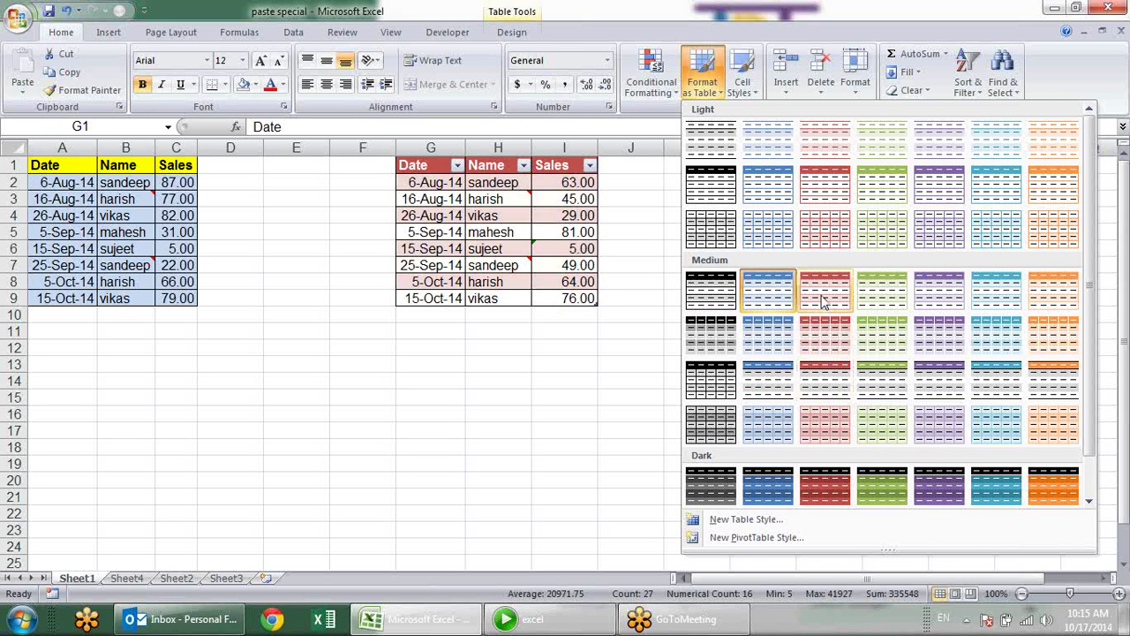
left_click(772, 231)
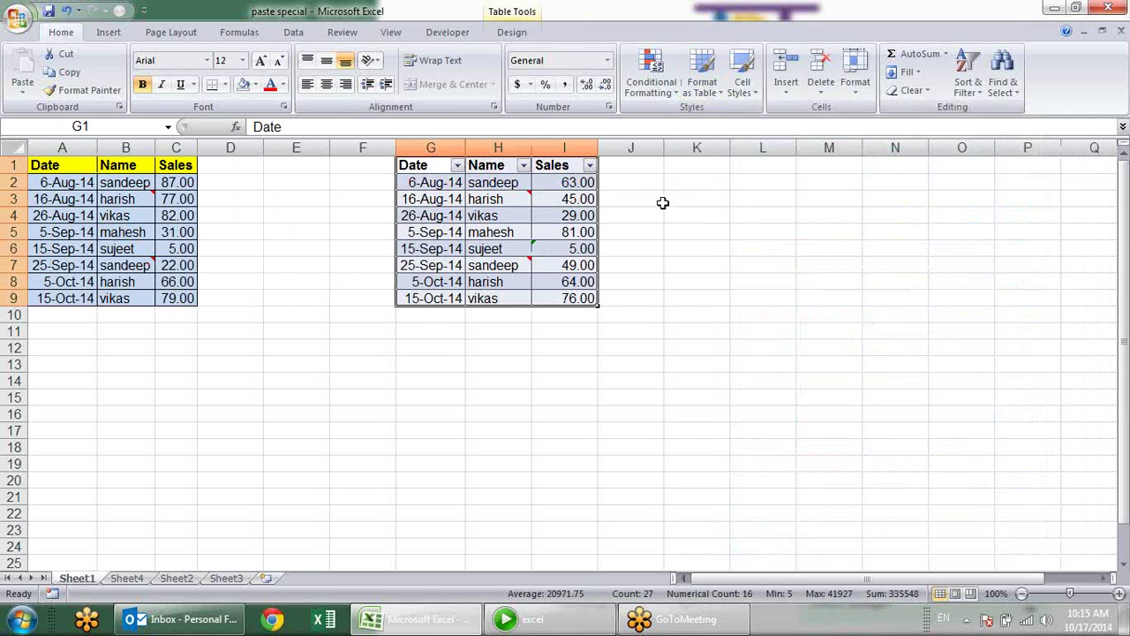
scroll(659, 206, "down", 1)
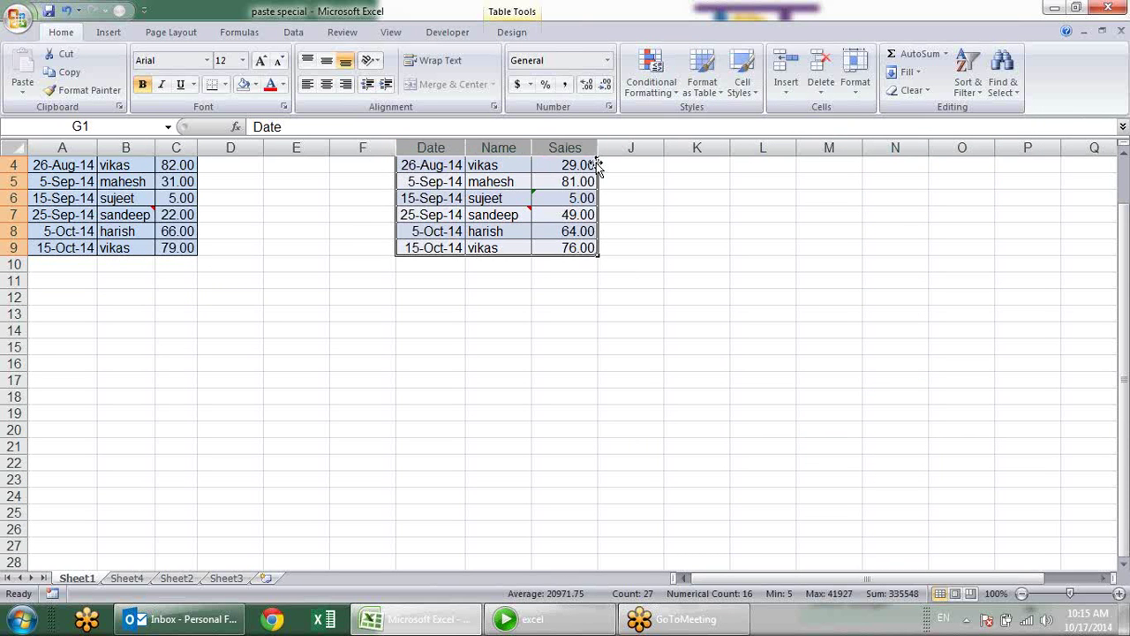
Paste the second table over itself as values only, then clear its contents.
left_click(658, 246)
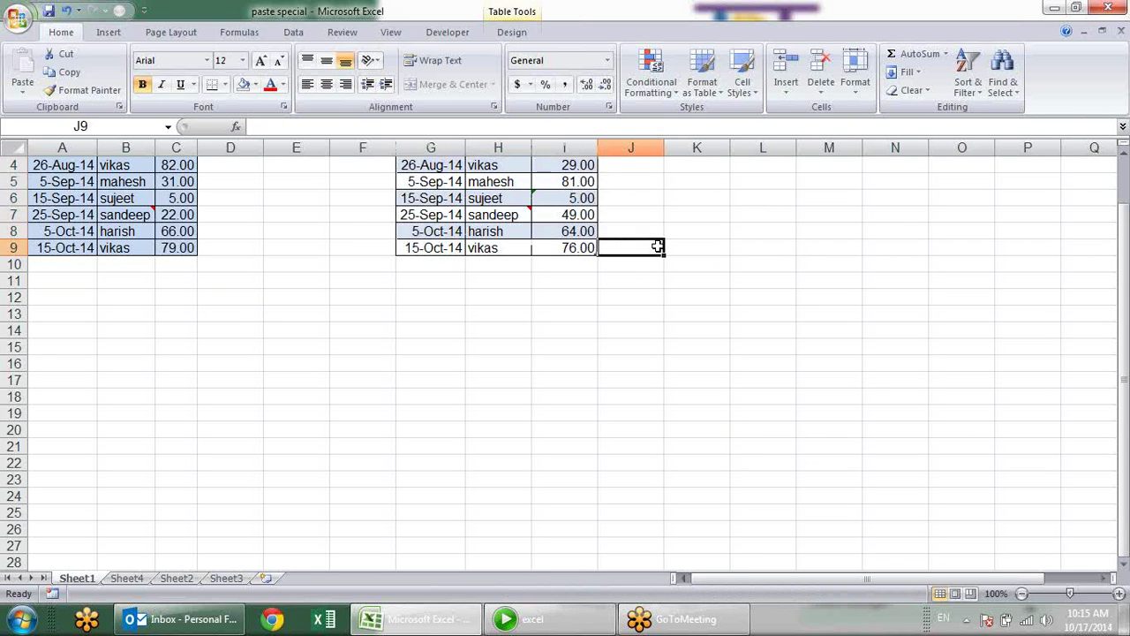
scroll(565, 224, "up", 1)
left_click(552, 216)
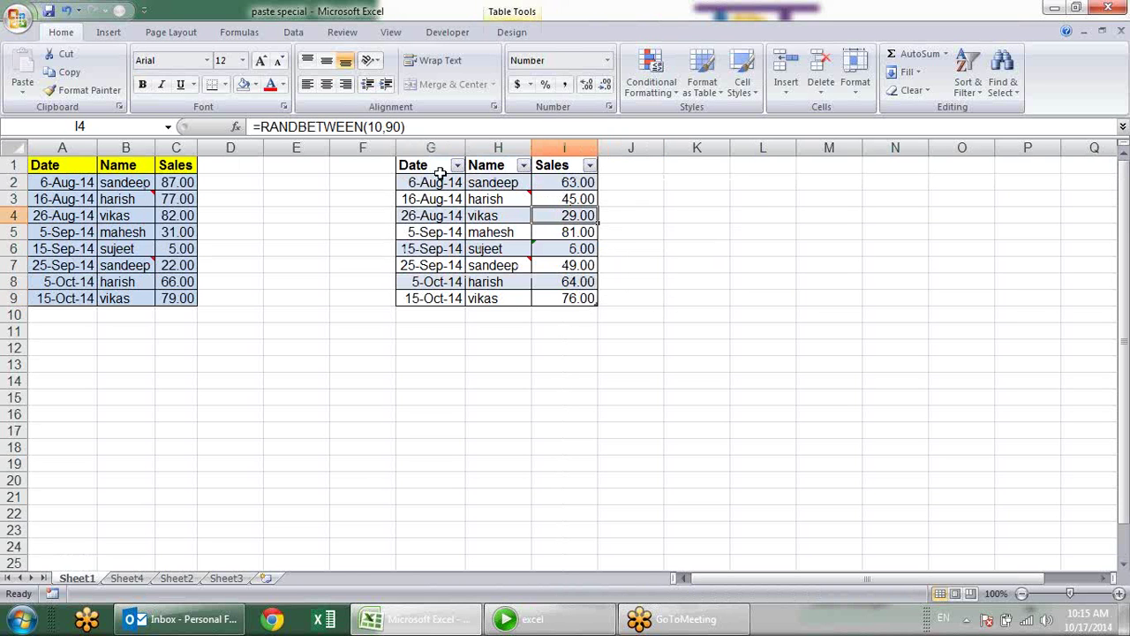
mouse_move(433, 165)
left_mouse_down()
mouse_move(583, 315)
mouse_move(577, 301)
left_mouse_up()
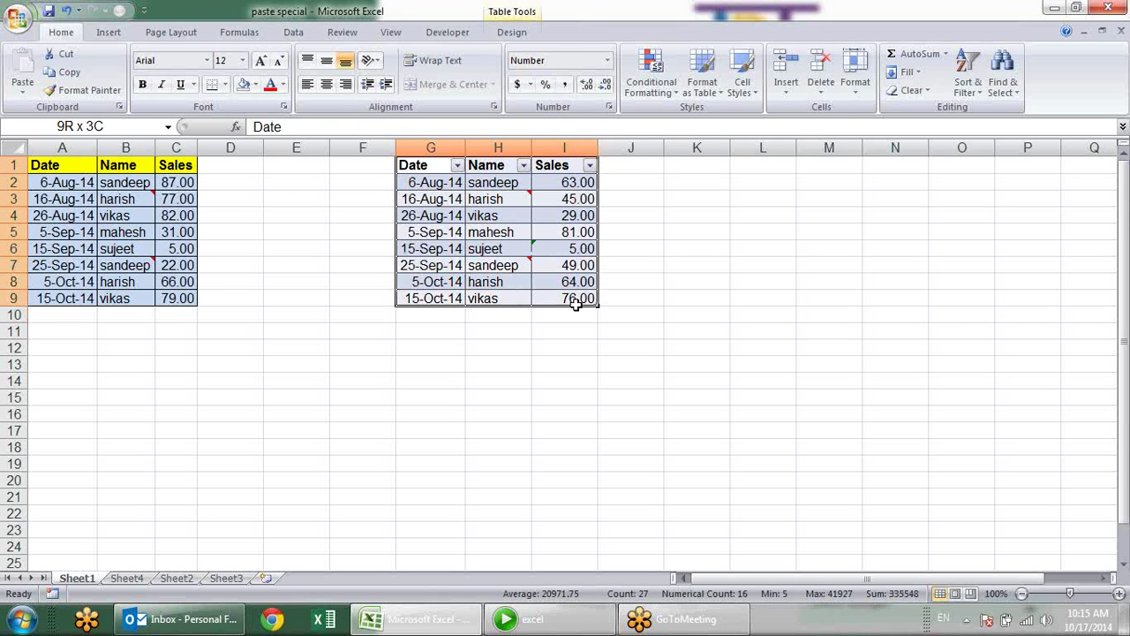
key("ctrl+c")
key("alt+e")
key("s")
key("v")
key("Return")
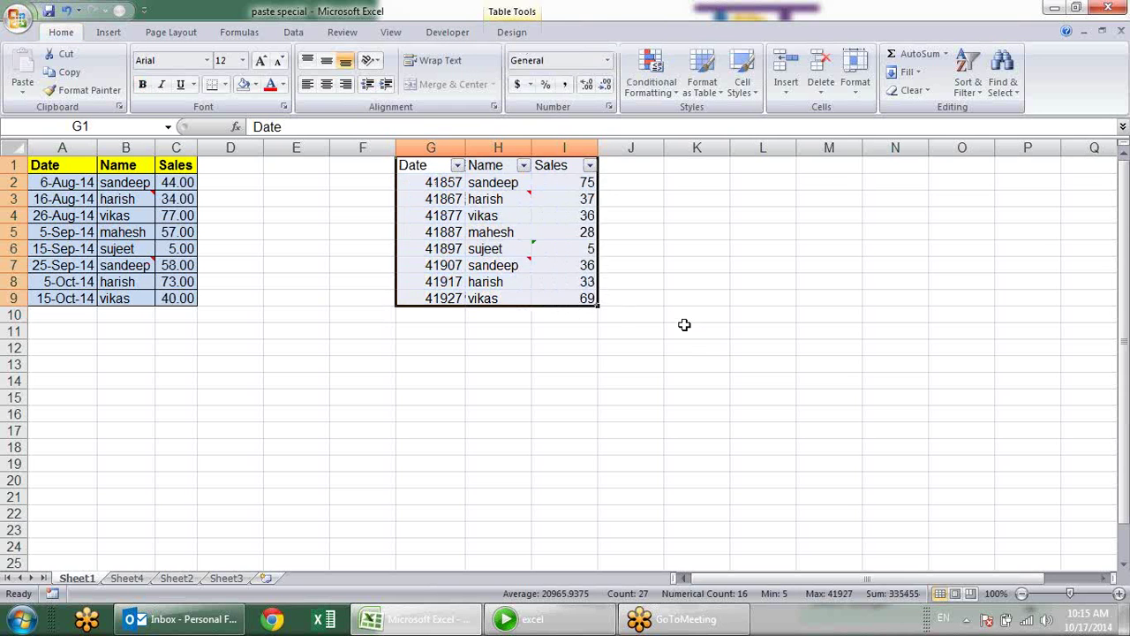
key("Delete")
left_click(681, 327)
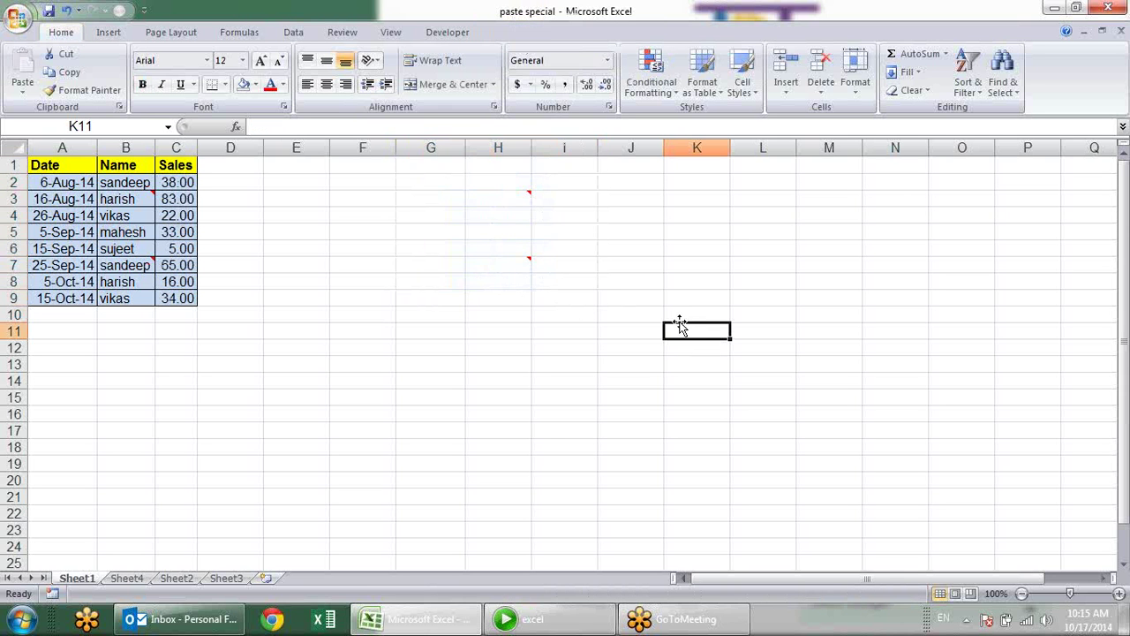
Delete the leftover cells G2:I8, shifting cells up.
mouse_move(441, 180)
left_mouse_down()
mouse_move(584, 286)
mouse_move(565, 285)
left_mouse_up()
key("ctrl+c")
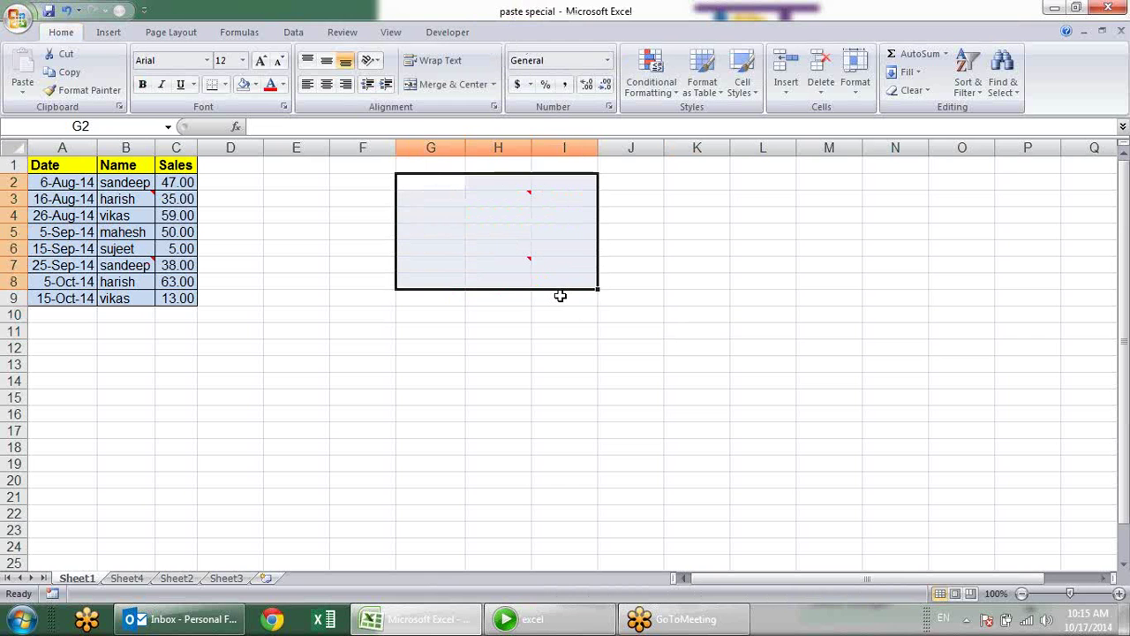
right_click(513, 190)
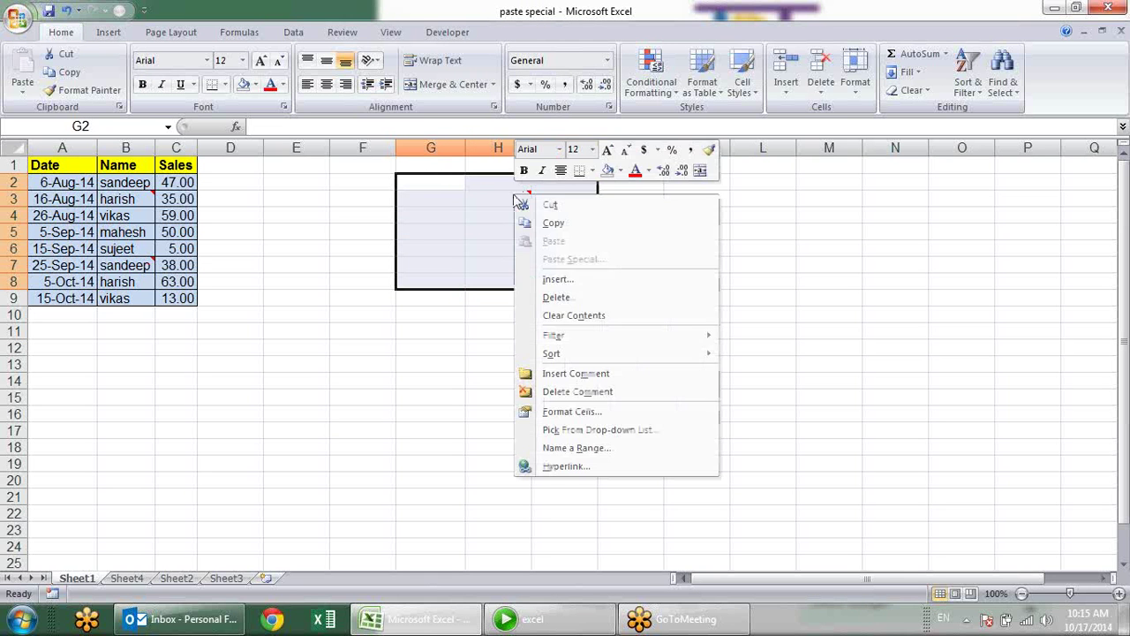
left_click(574, 297)
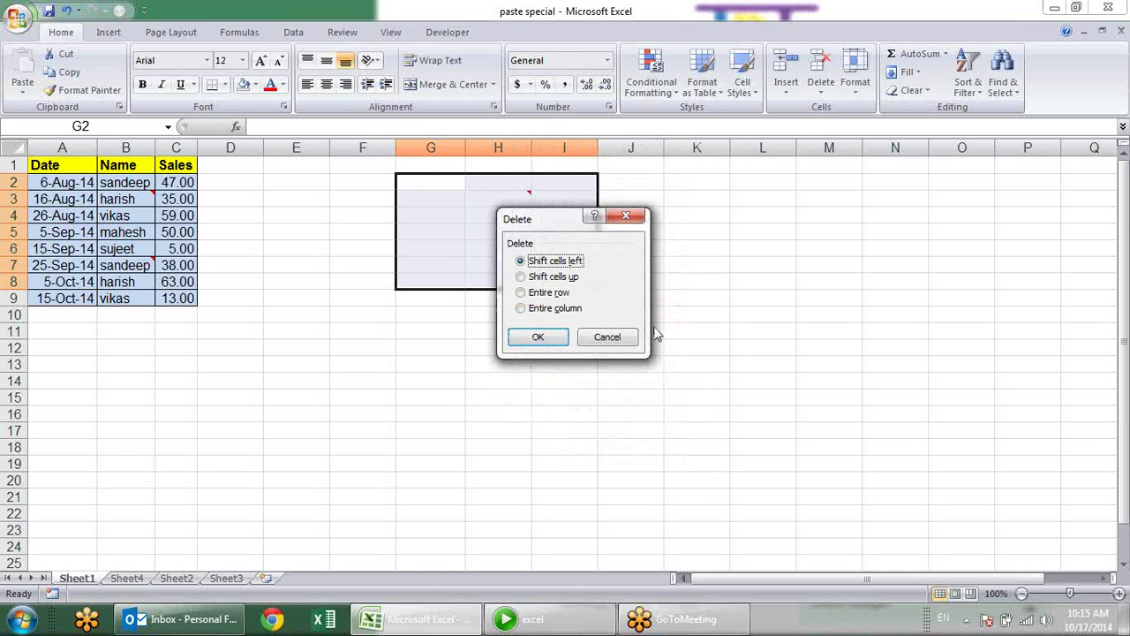
left_click(573, 277)
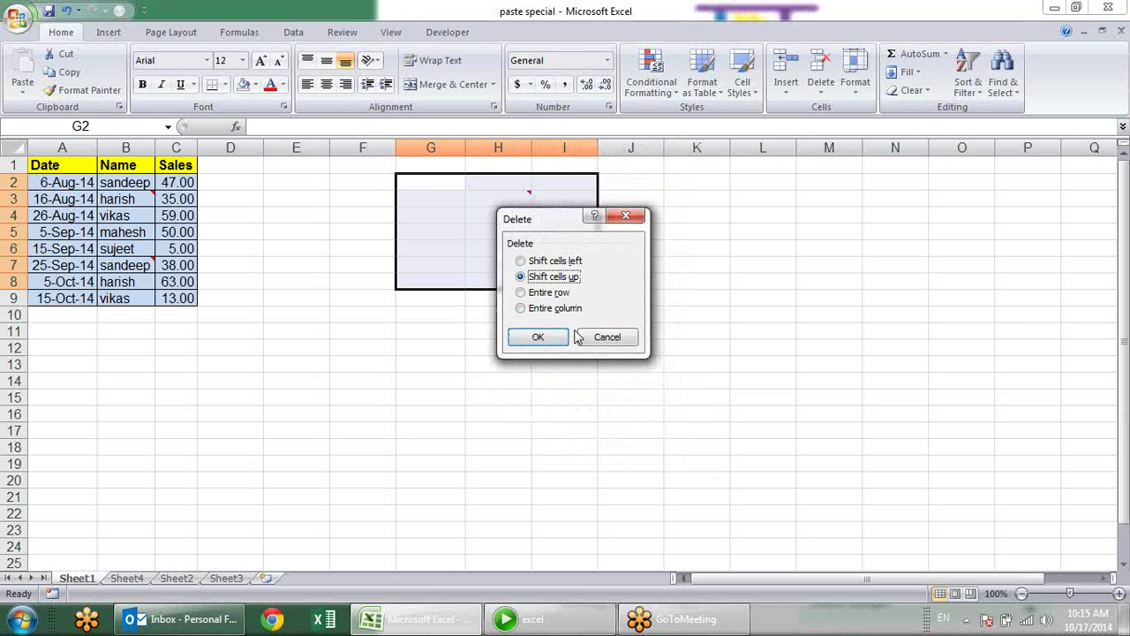
left_click(550, 336)
left_click(538, 327)
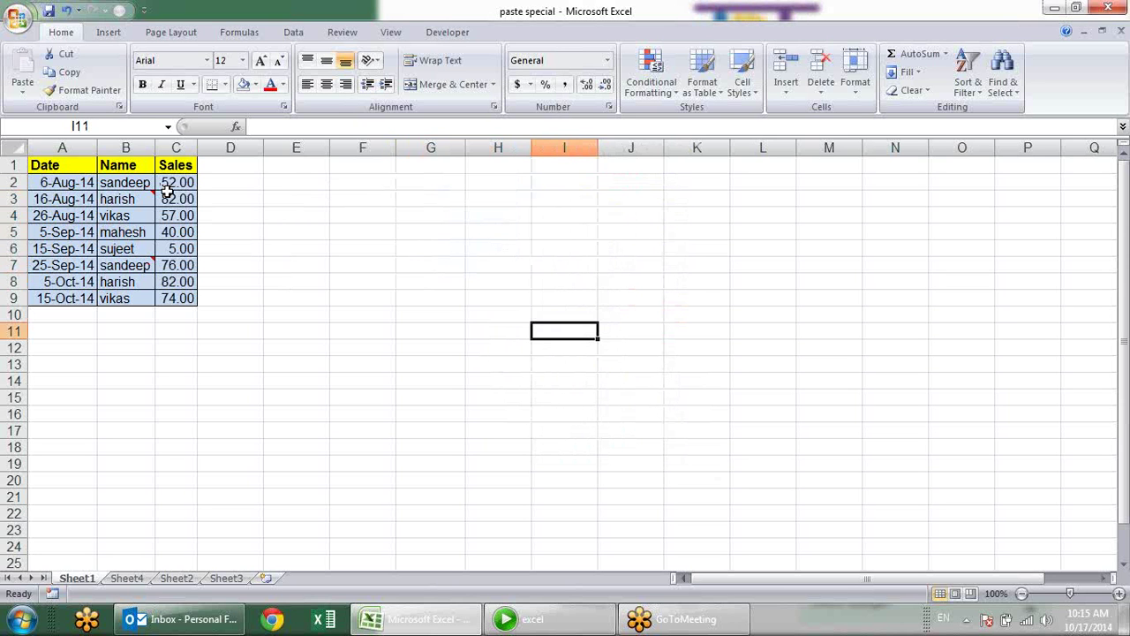
Paste A1:C9 at F1 as Values only, leaving dates as serial numbers like 41857.
left_click(139, 204)
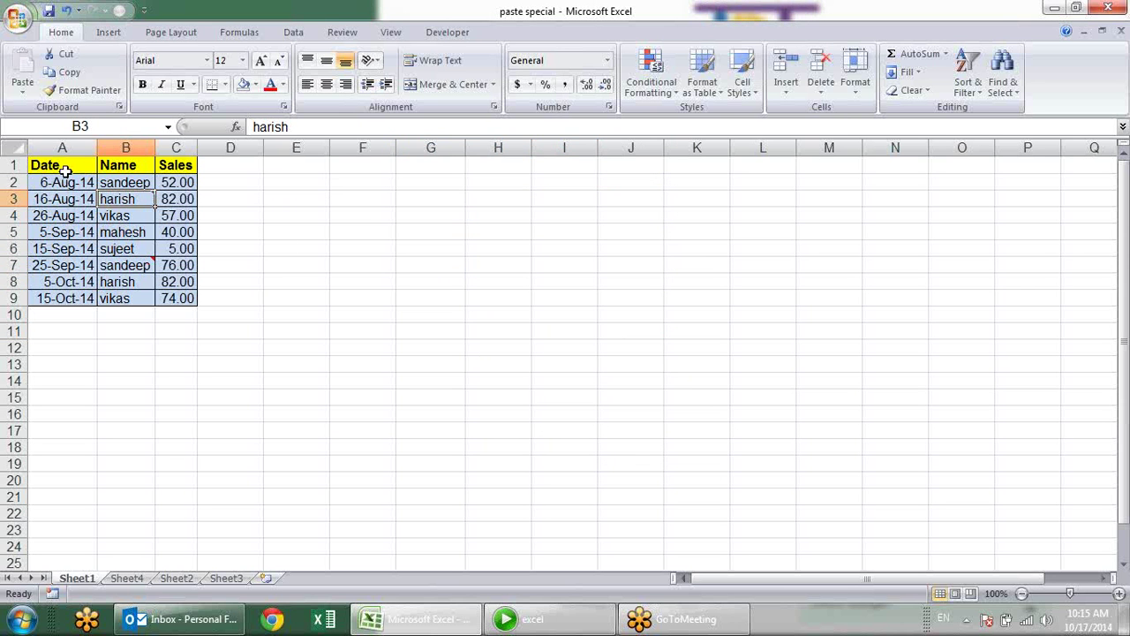
left_click(301, 281)
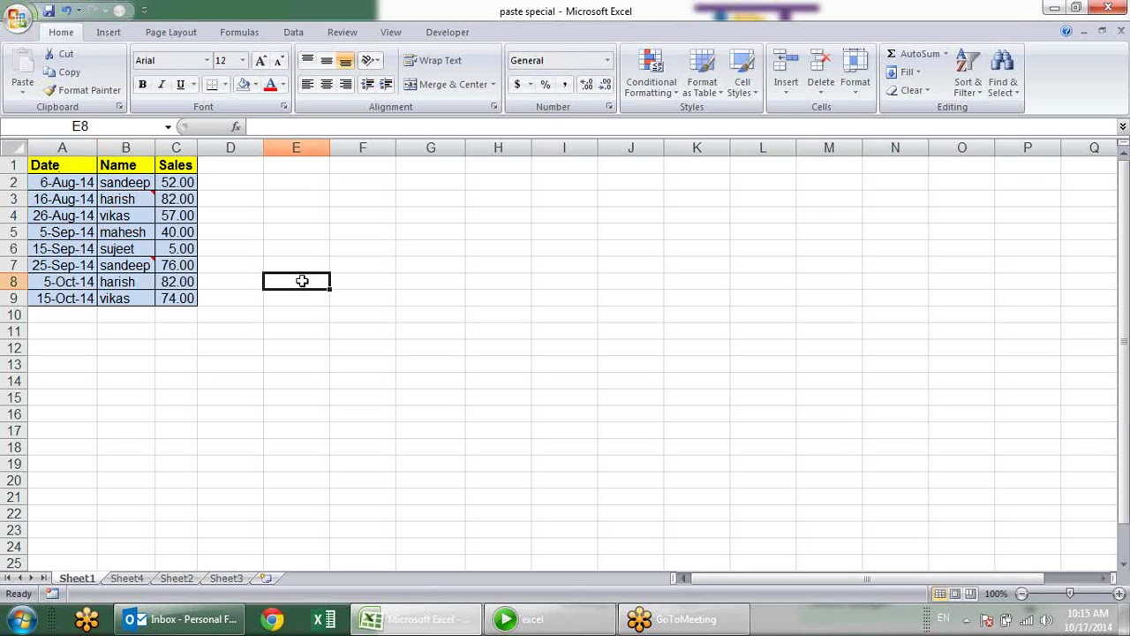
left_click(146, 195)
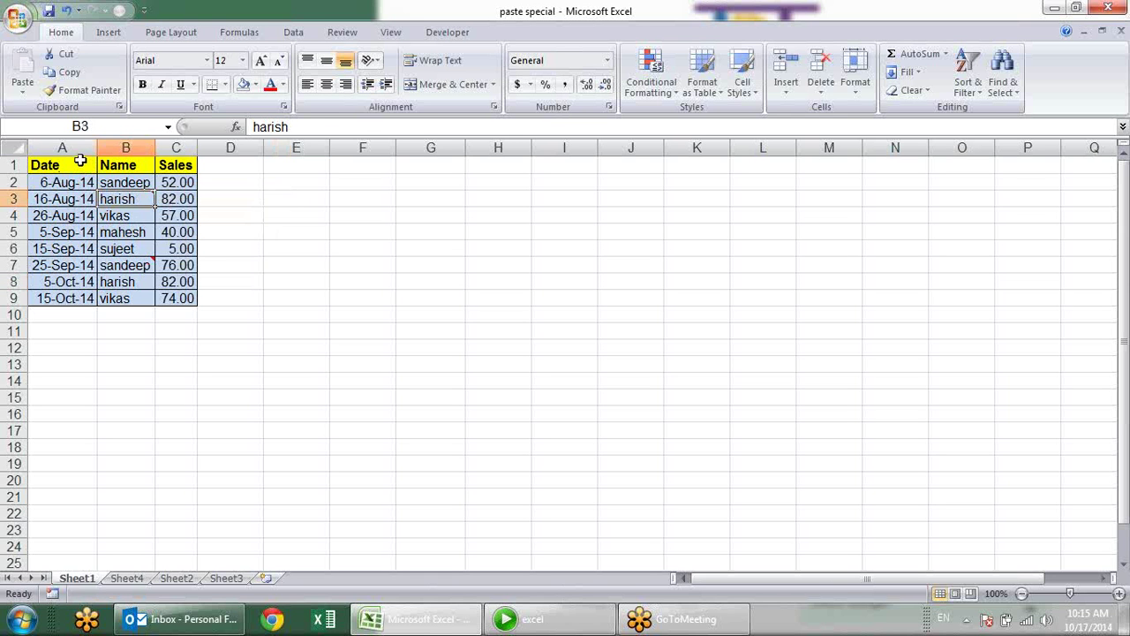
left_click_drag(80, 160, 182, 297)
key("ctrl+c")
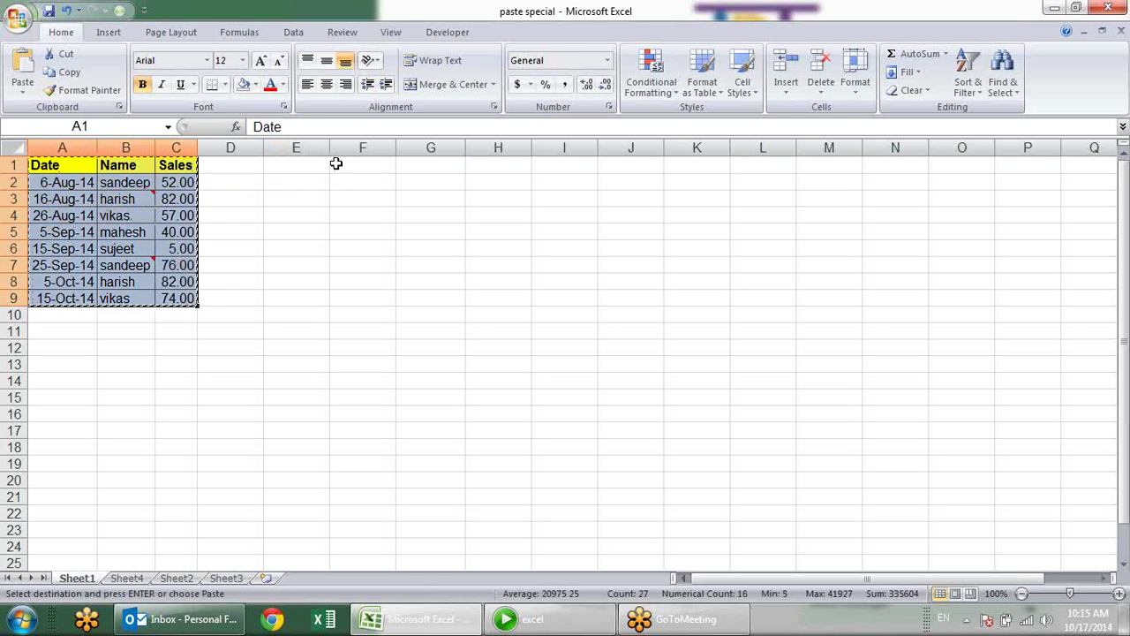
left_click(335, 164)
key("alt+e")
key("s")
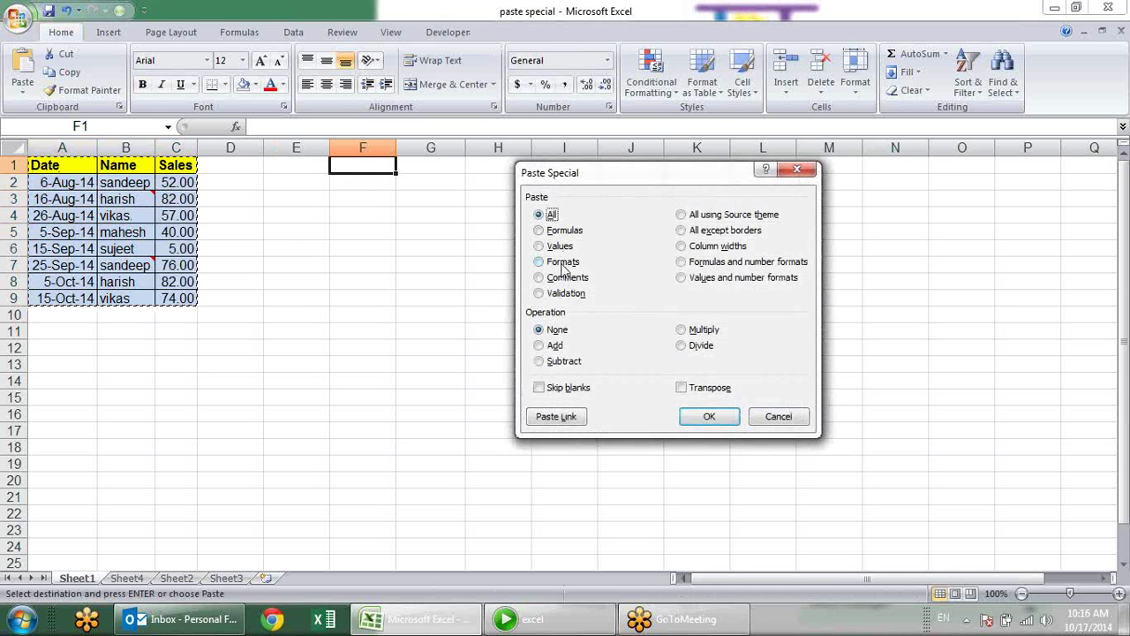
left_click(559, 247)
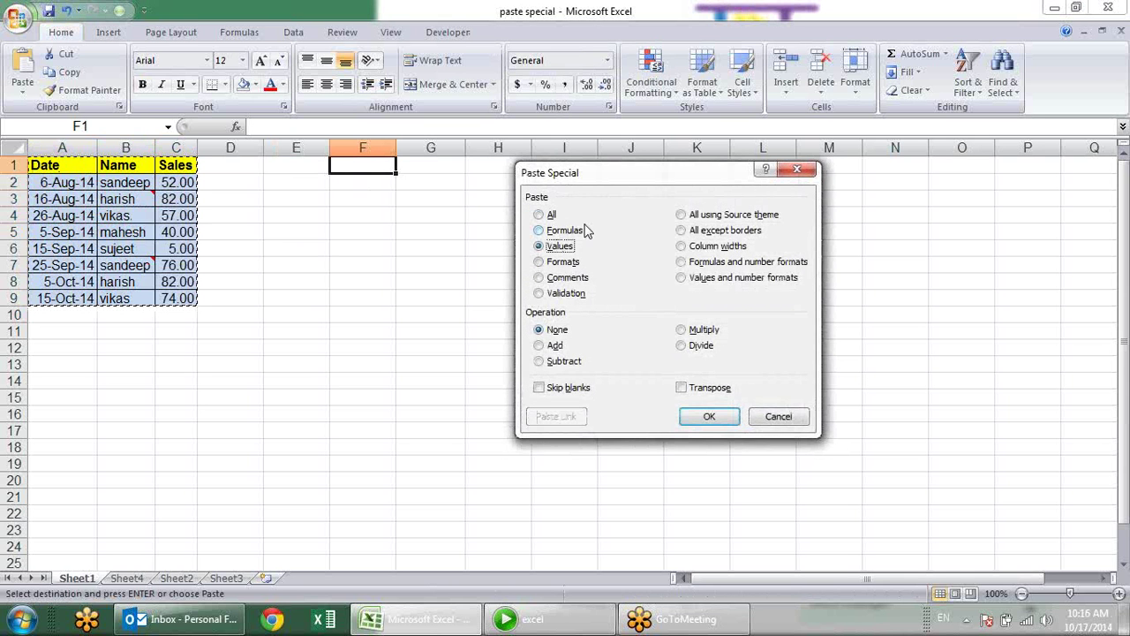
left_click(716, 419)
left_click(348, 162)
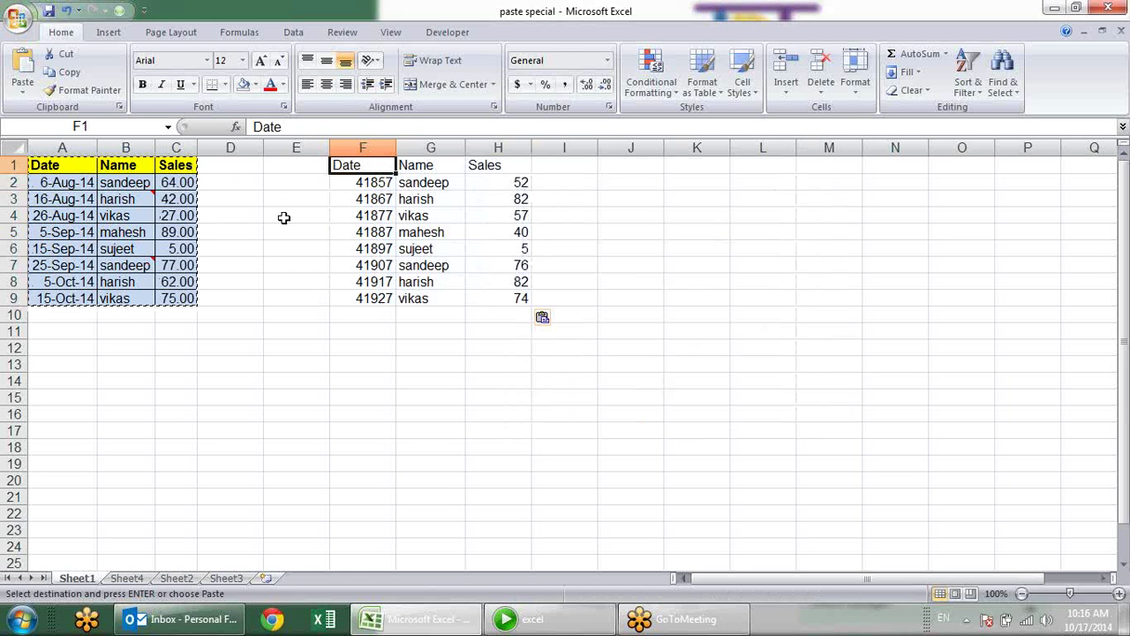
Paste Special the original's Formats, then its Column widths, onto F1:H9.
key("alt")
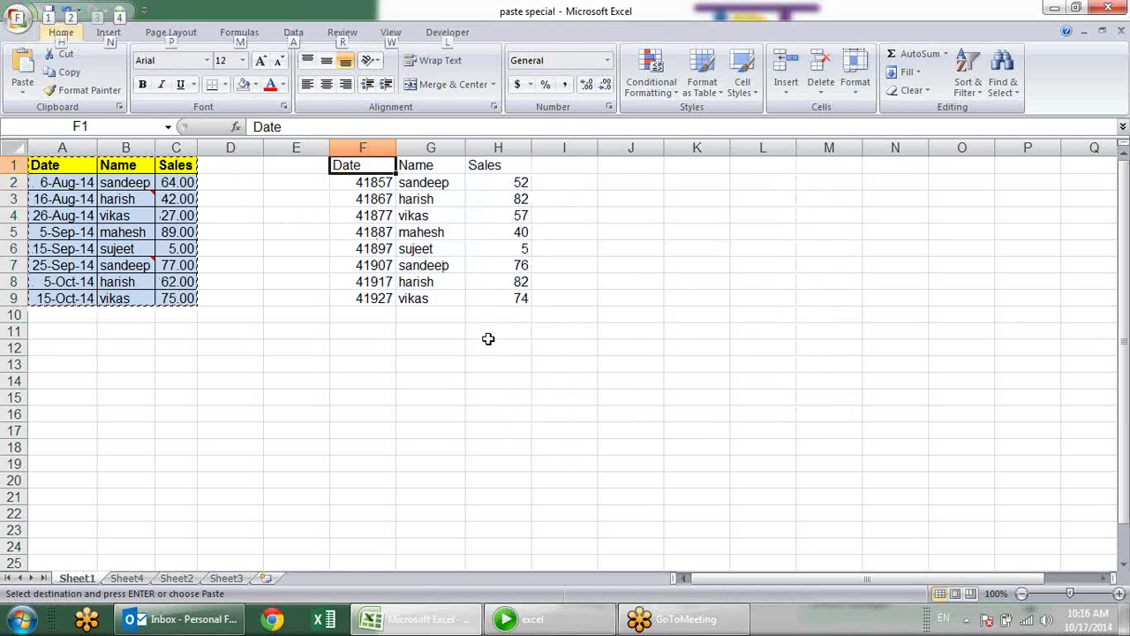
key("e")
key("s")
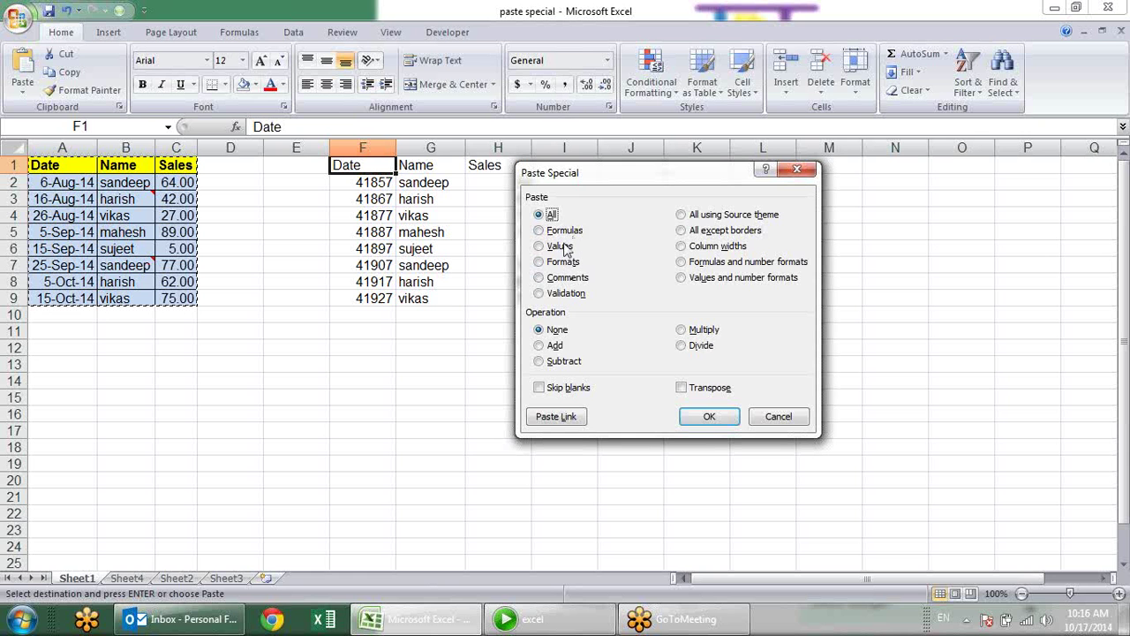
left_click(561, 262)
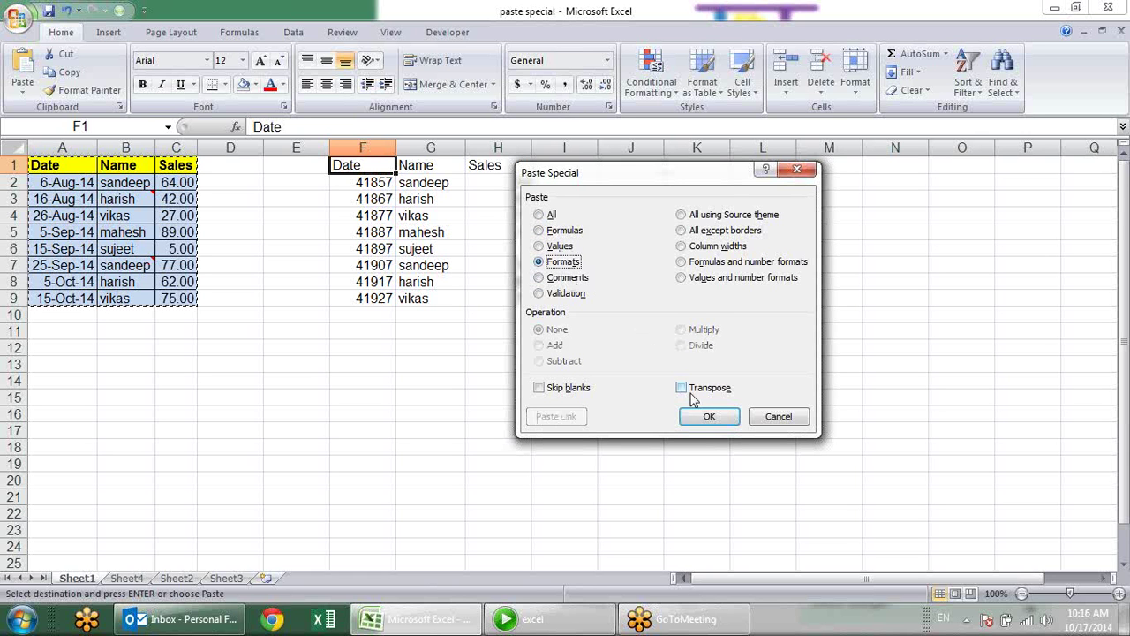
left_click(699, 421)
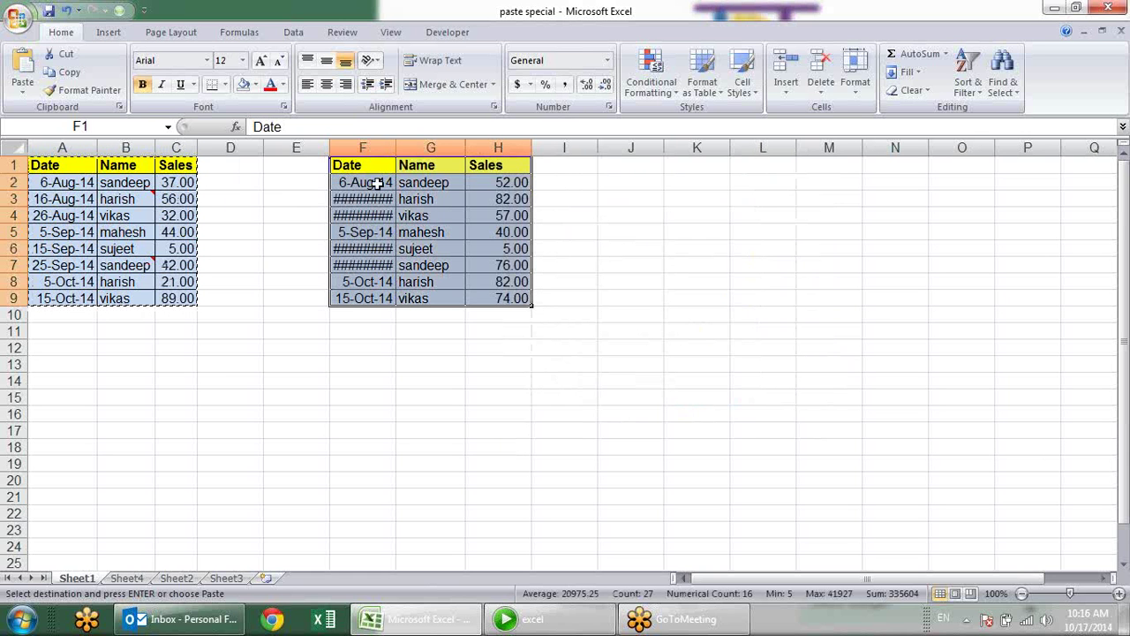
key("alt+e")
key("s")
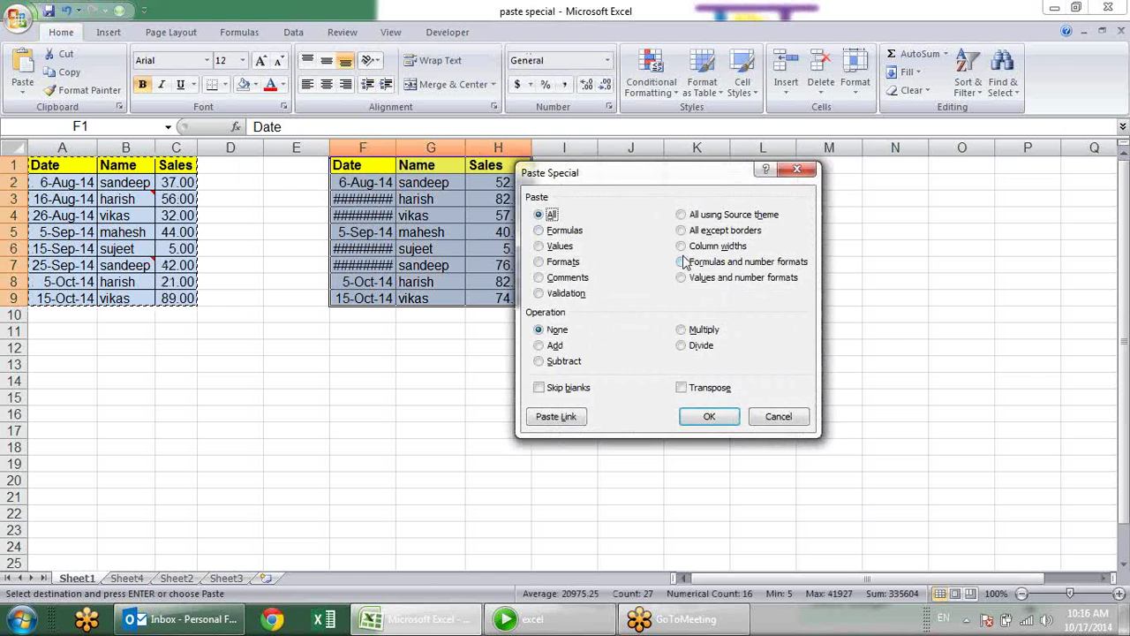
left_click(702, 249)
left_click(703, 424)
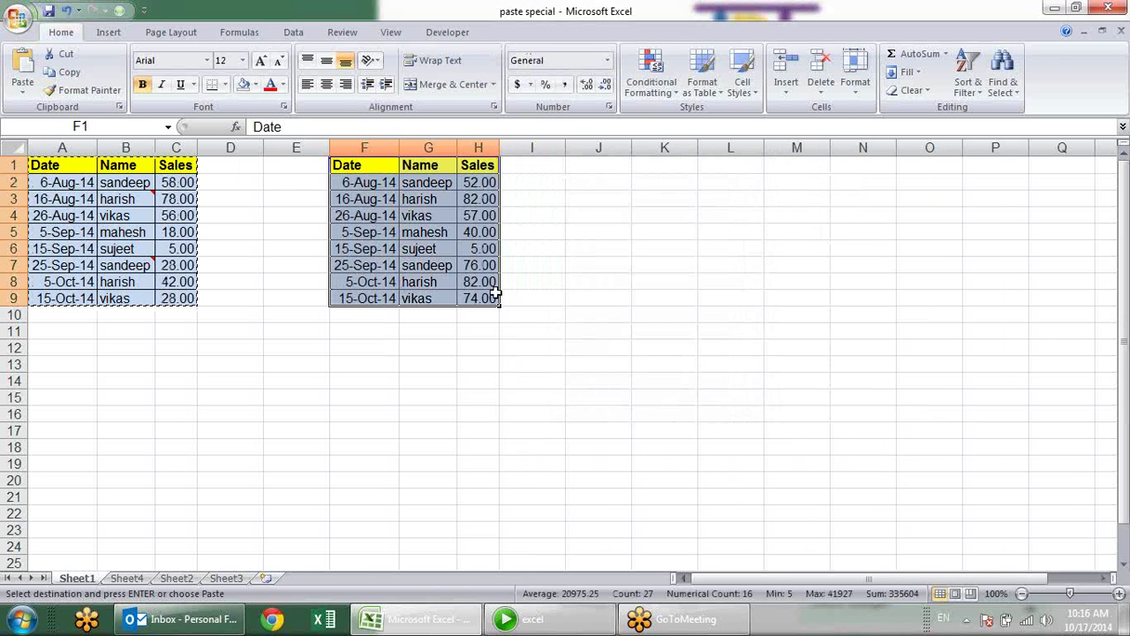
Re-enter 40 in H5 and select the original table A1:C9.
left_click(521, 309)
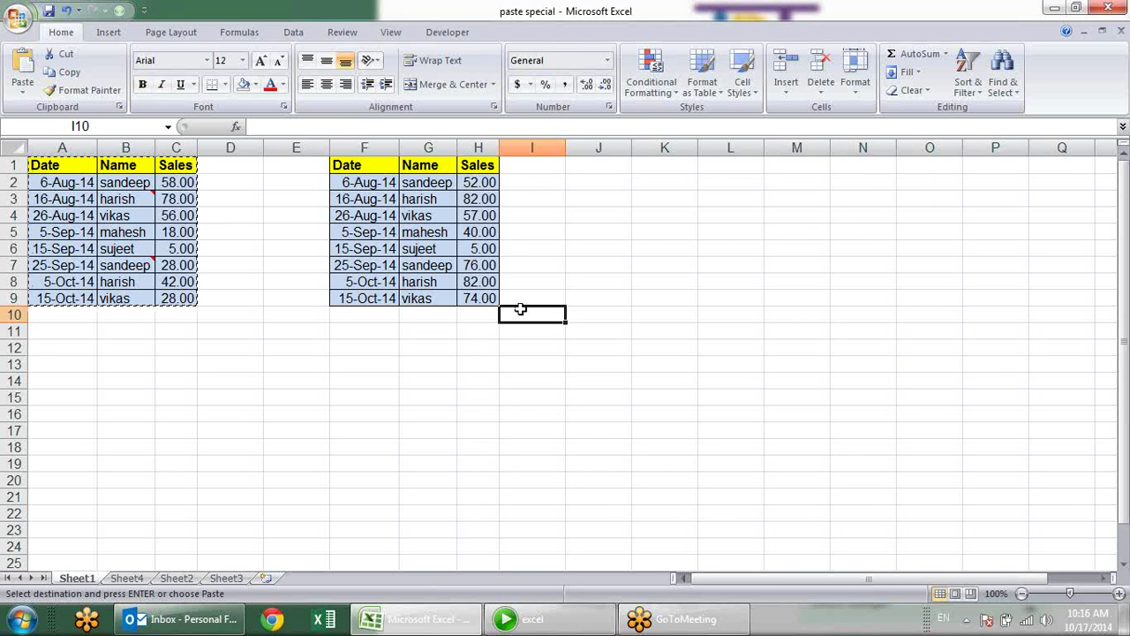
key("Escape")
left_click(477, 232)
type("40")
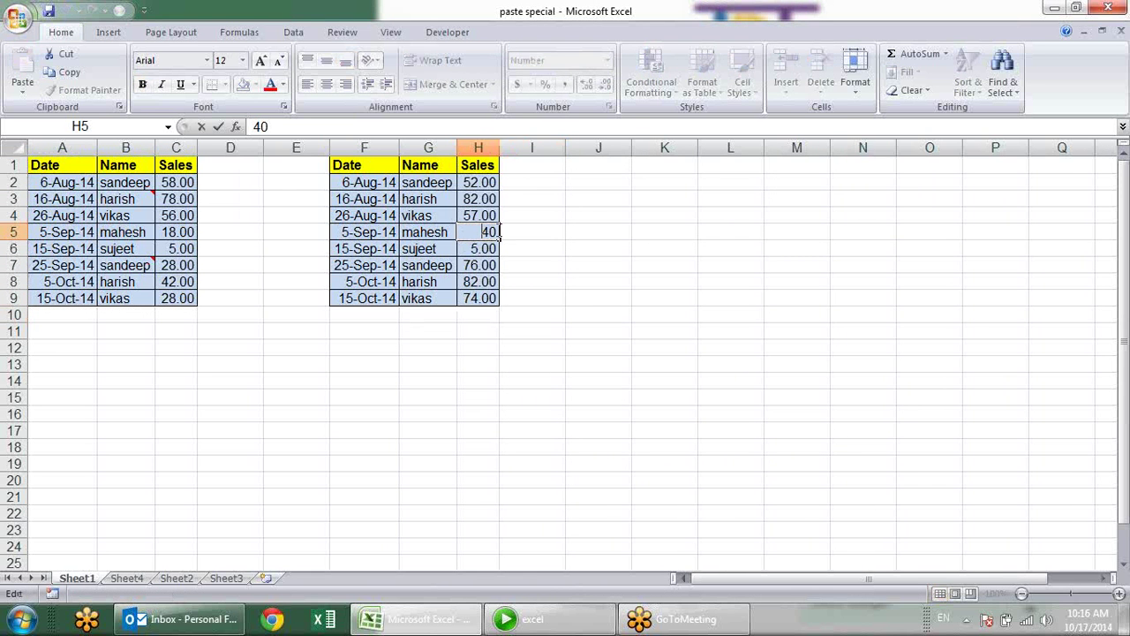
key("ctrl+Return")
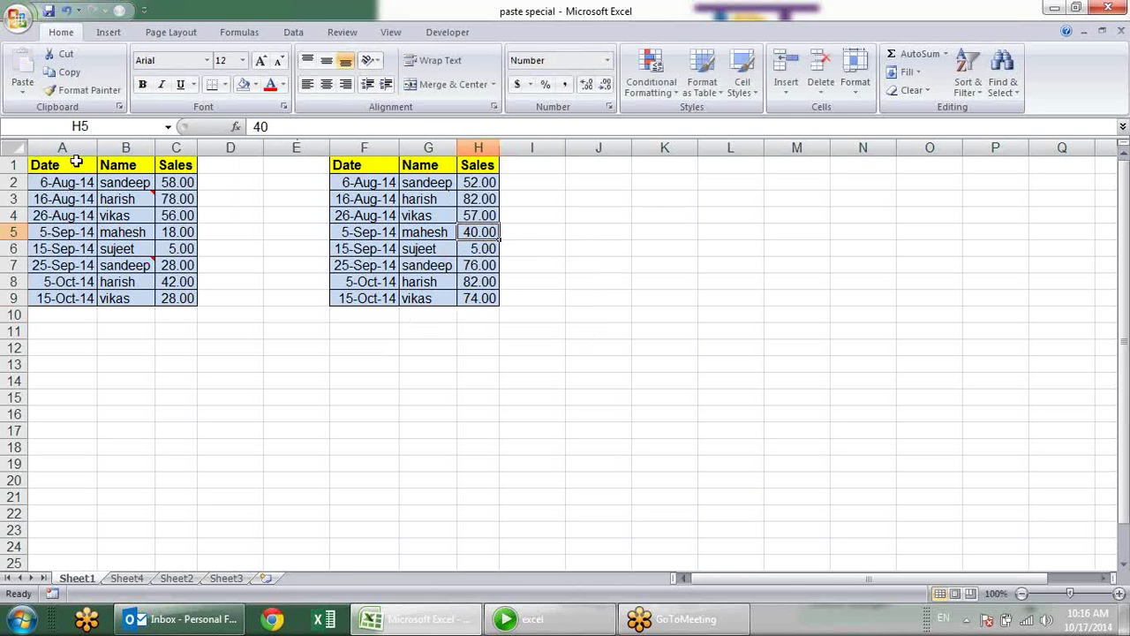
left_click_drag(78, 165, 171, 291)
Open B3's comment for editing, select its text, then close it.
key("ctrl+c")
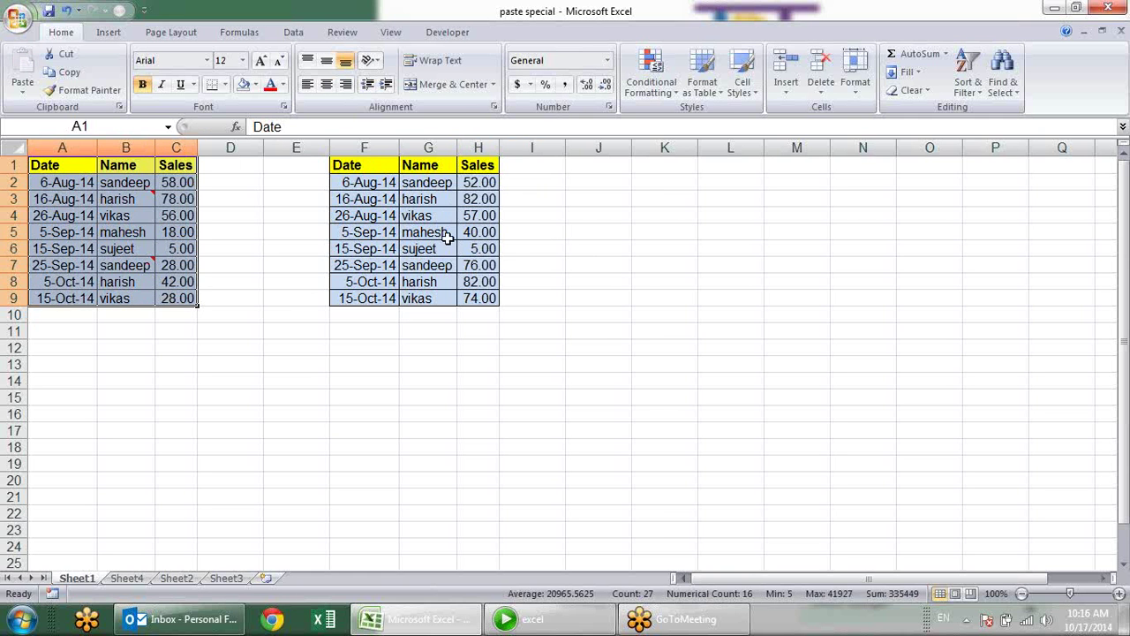
left_click(375, 203)
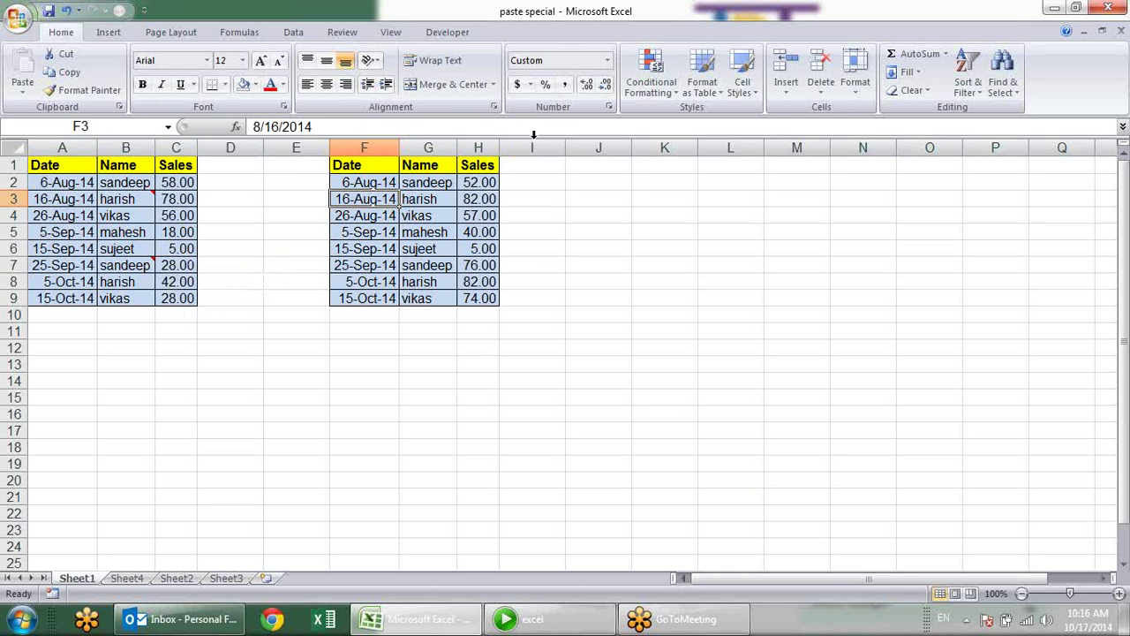
left_click(422, 205)
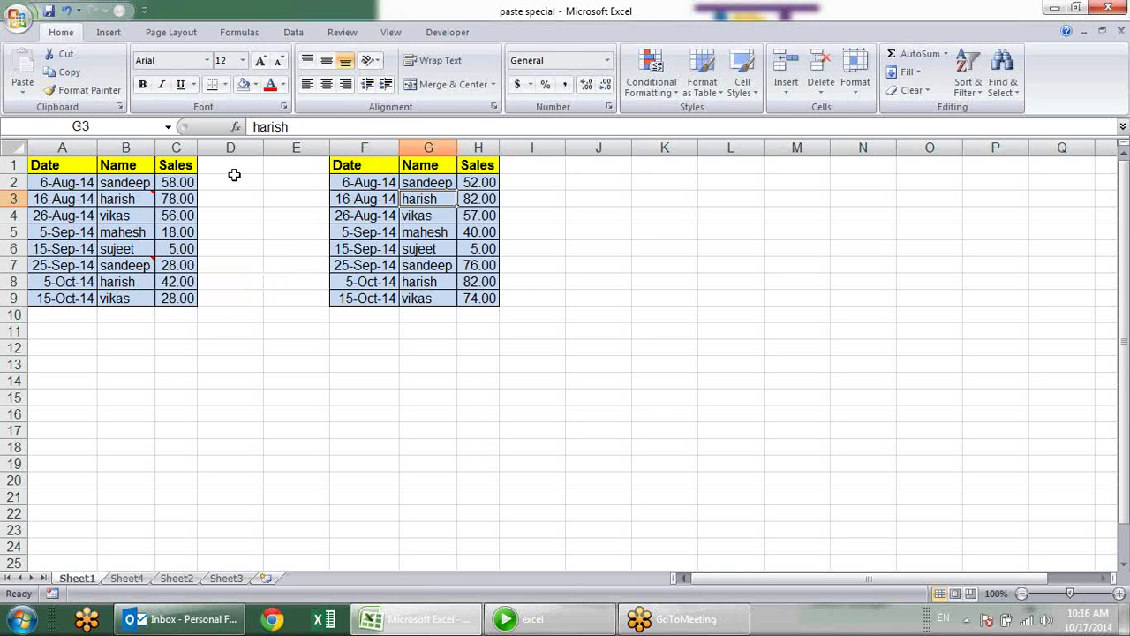
right_click(135, 203)
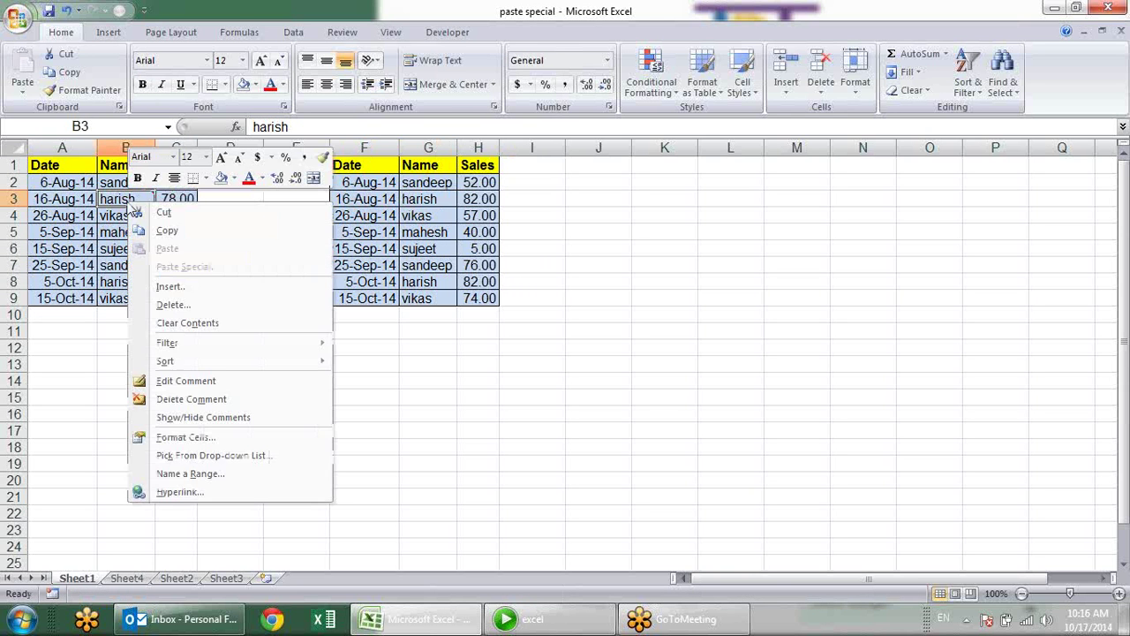
left_click(203, 380)
left_click_drag(217, 237, 152, 184)
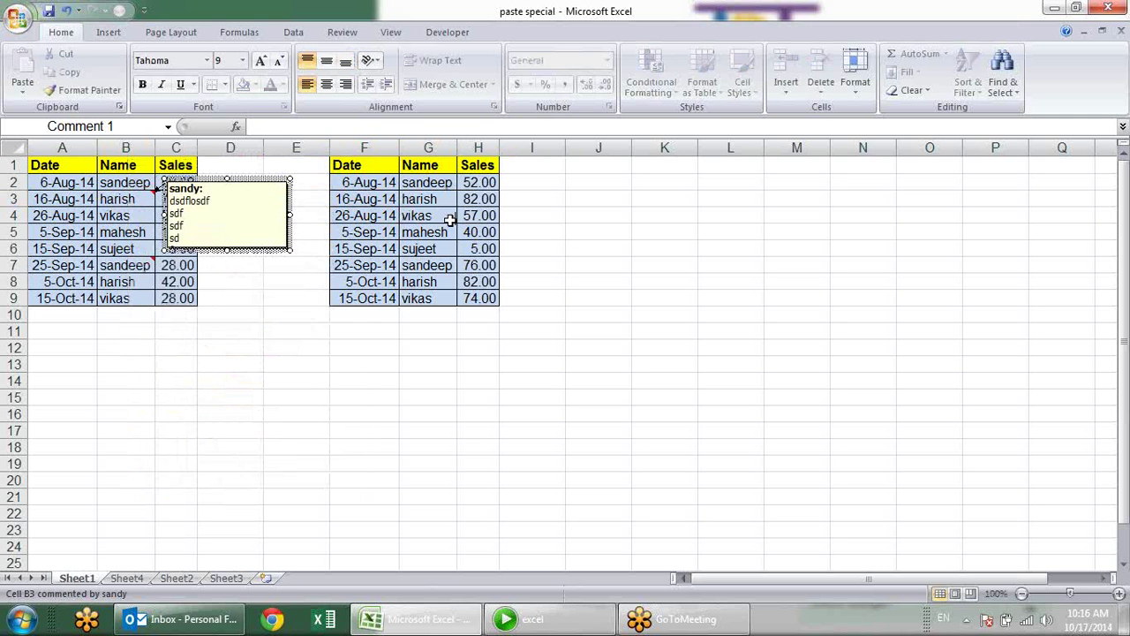
key("Escape")
right_click(431, 217)
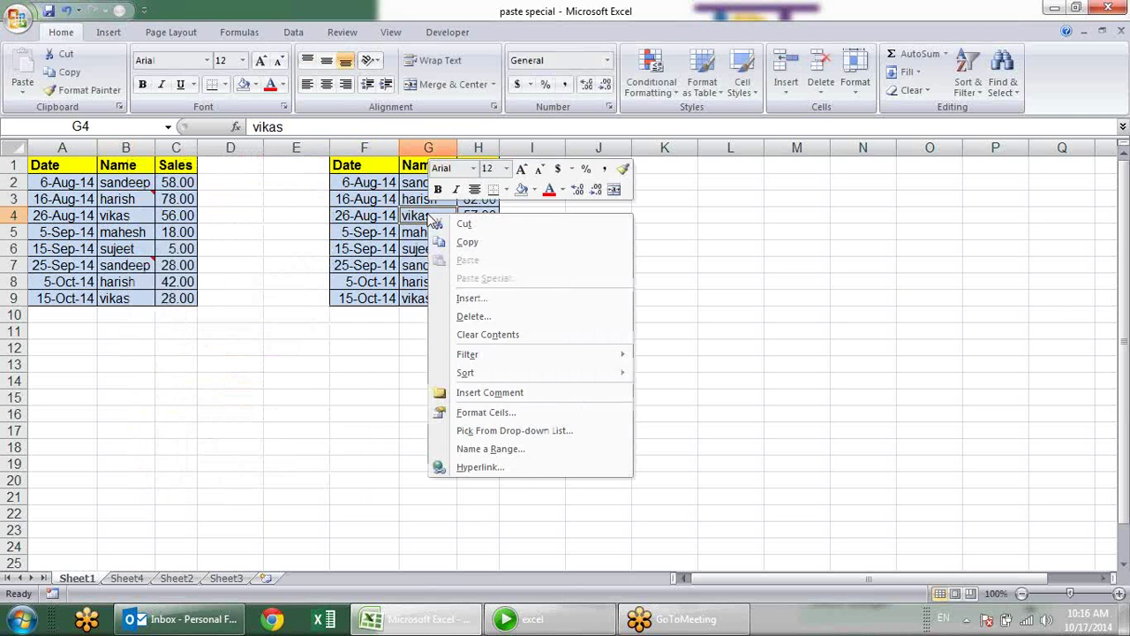
key("Escape")
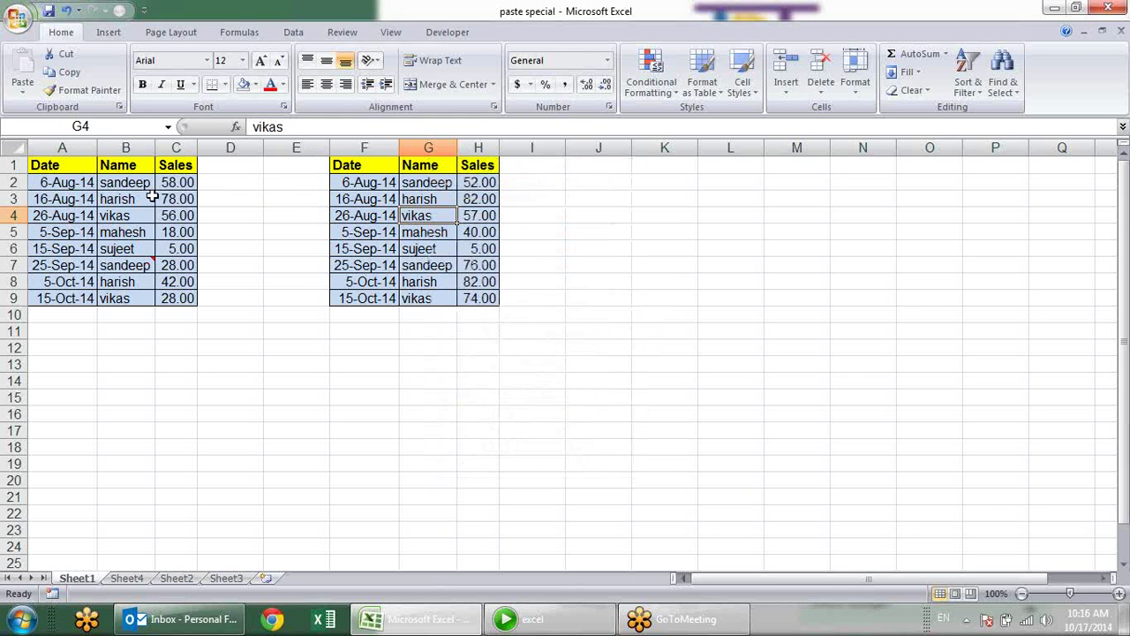
Copy B3 and paste only its comment onto G3 via Paste Special > Comments.
left_click(152, 198)
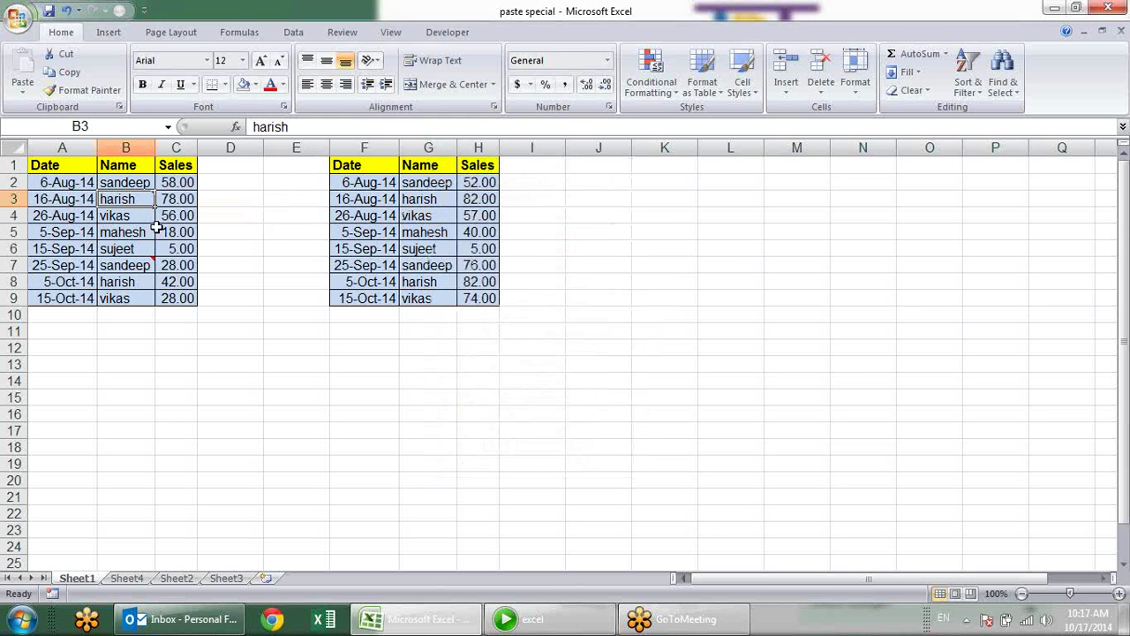
left_click(236, 260)
left_click(128, 198)
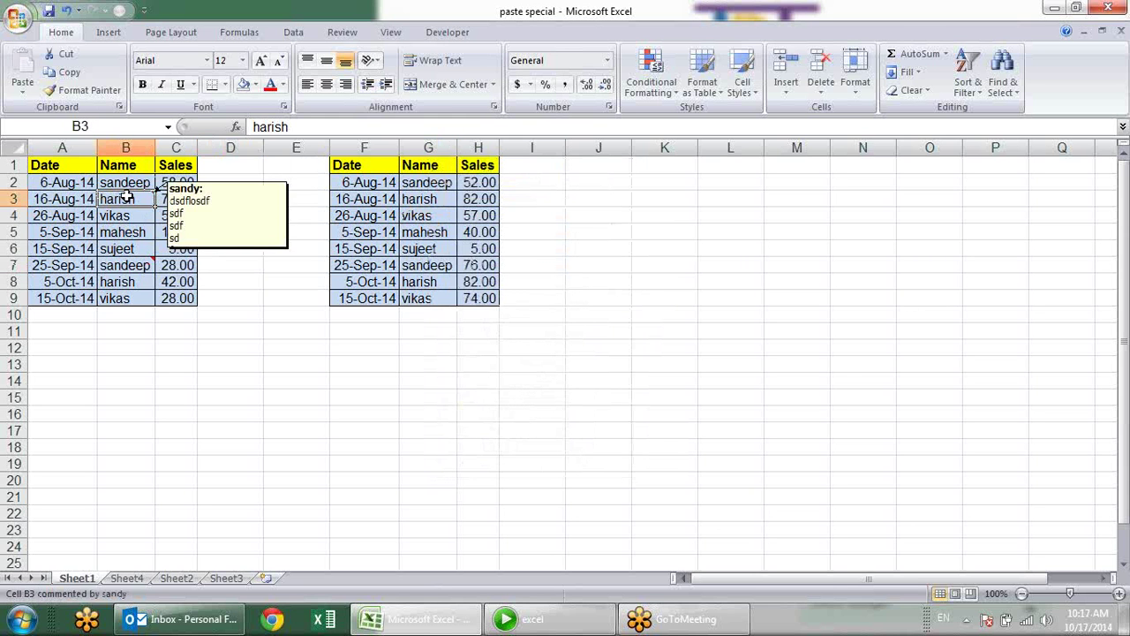
key("ctrl+c")
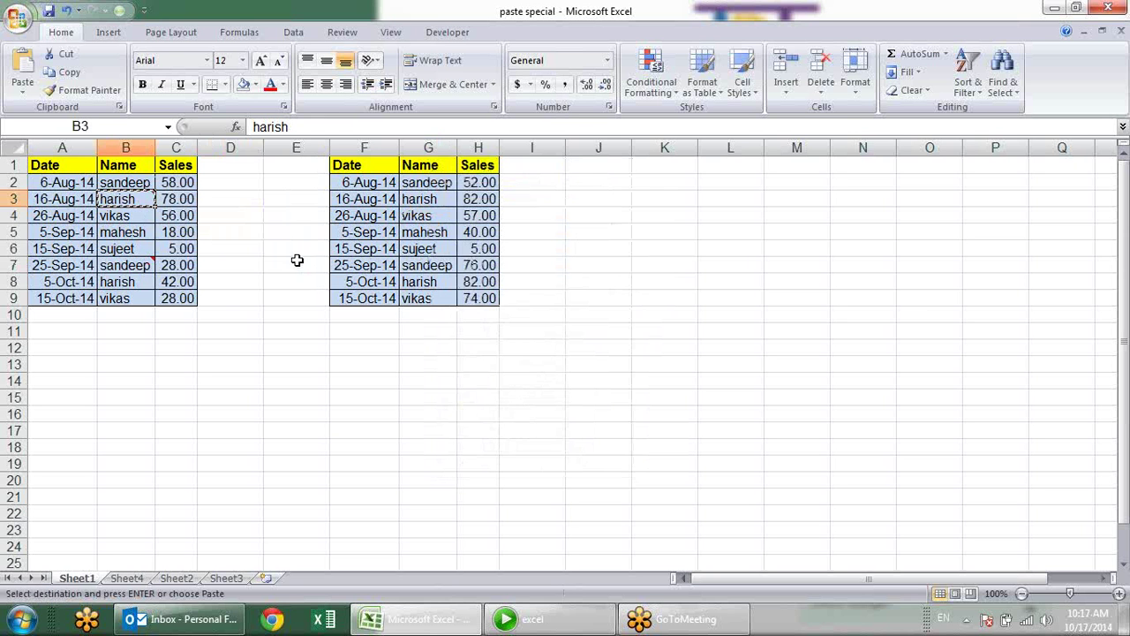
right_click(421, 202)
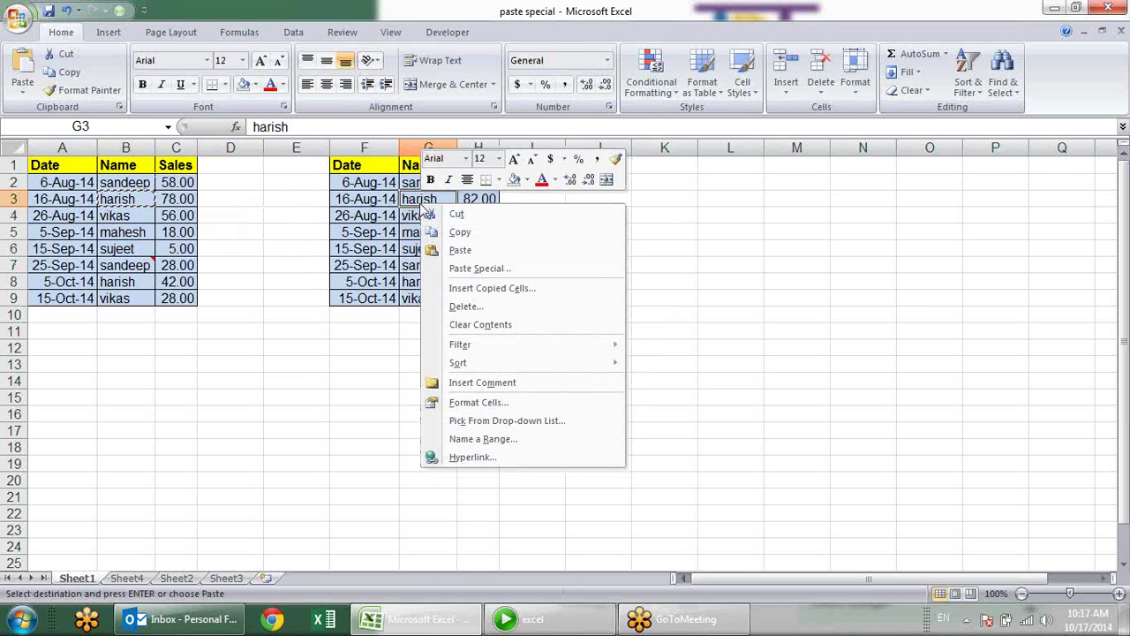
left_click(494, 271)
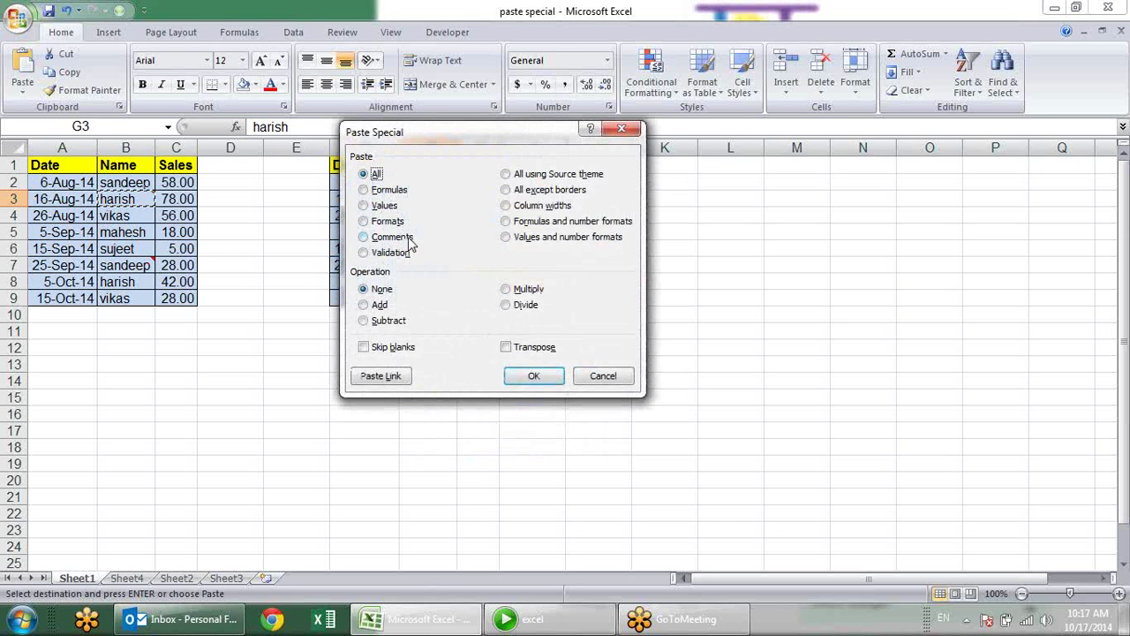
left_click(406, 238)
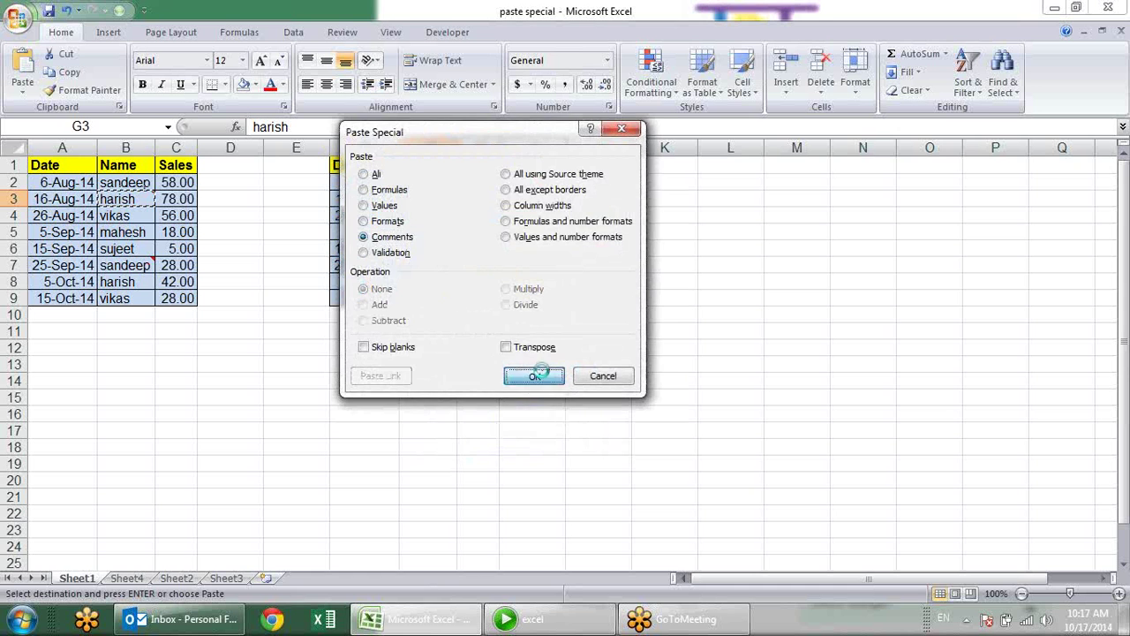
left_click(539, 375)
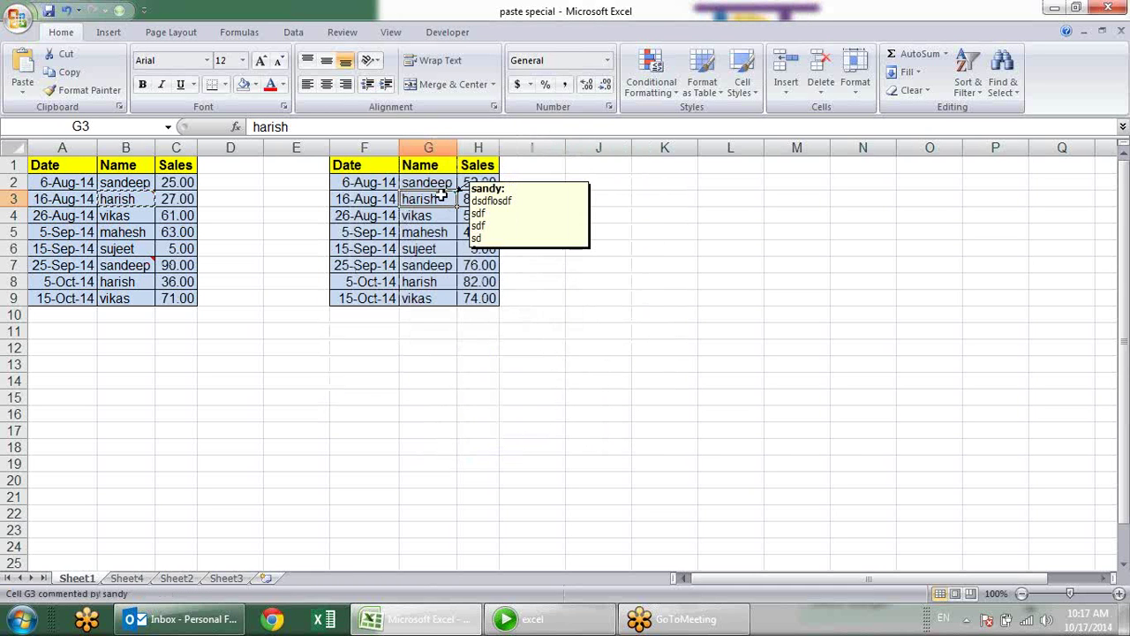
mouse_move(428, 199)
key("Escape")
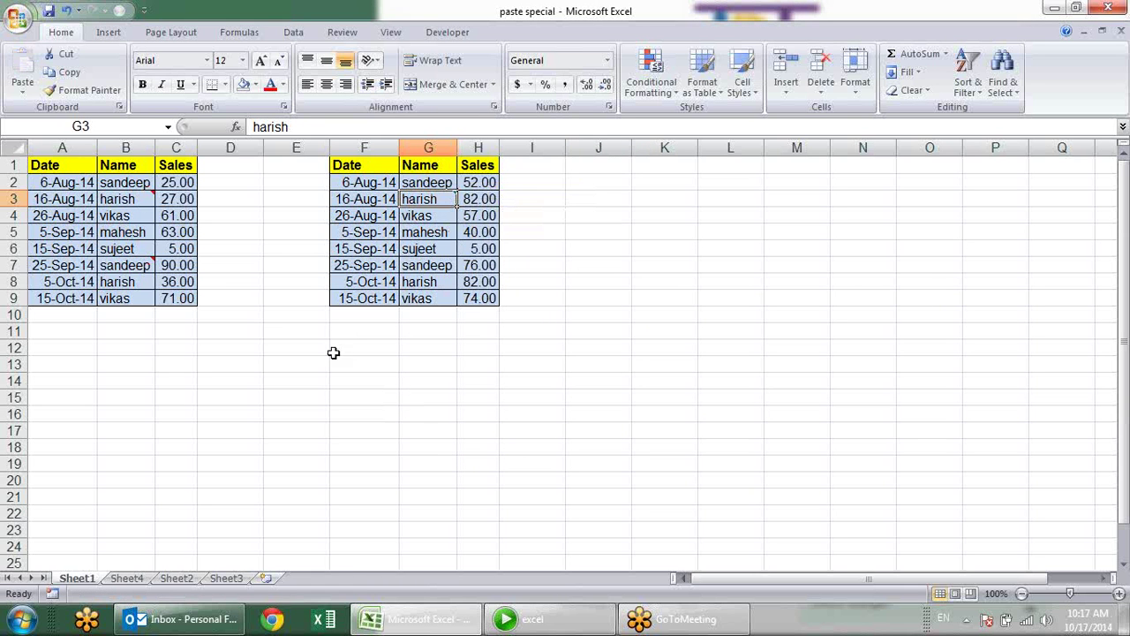
left_click(240, 249)
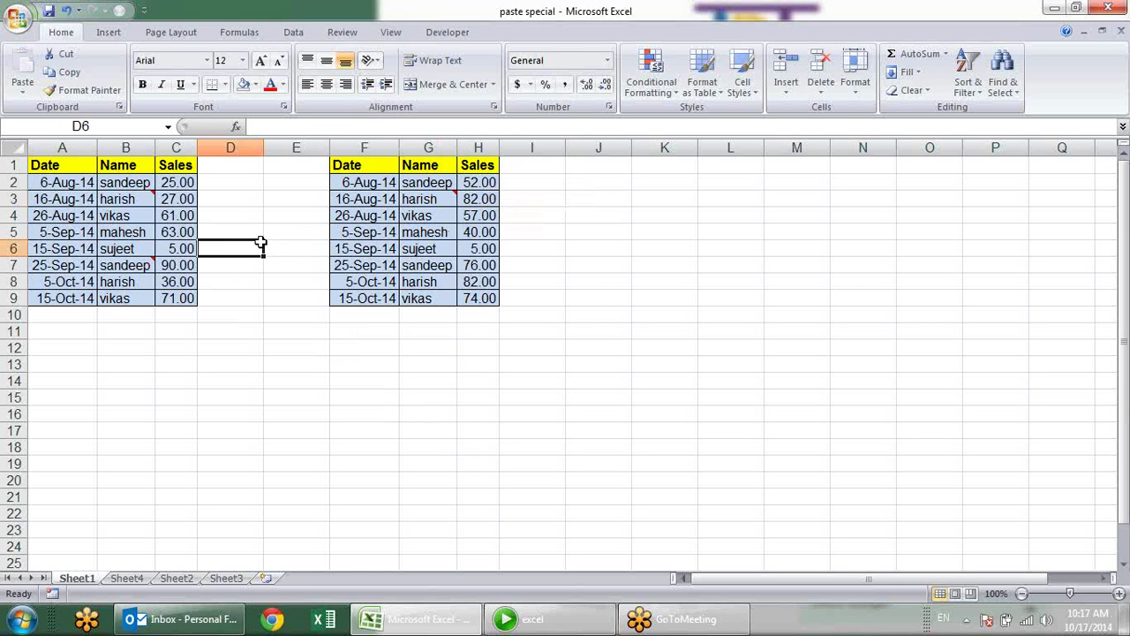
left_click(181, 248)
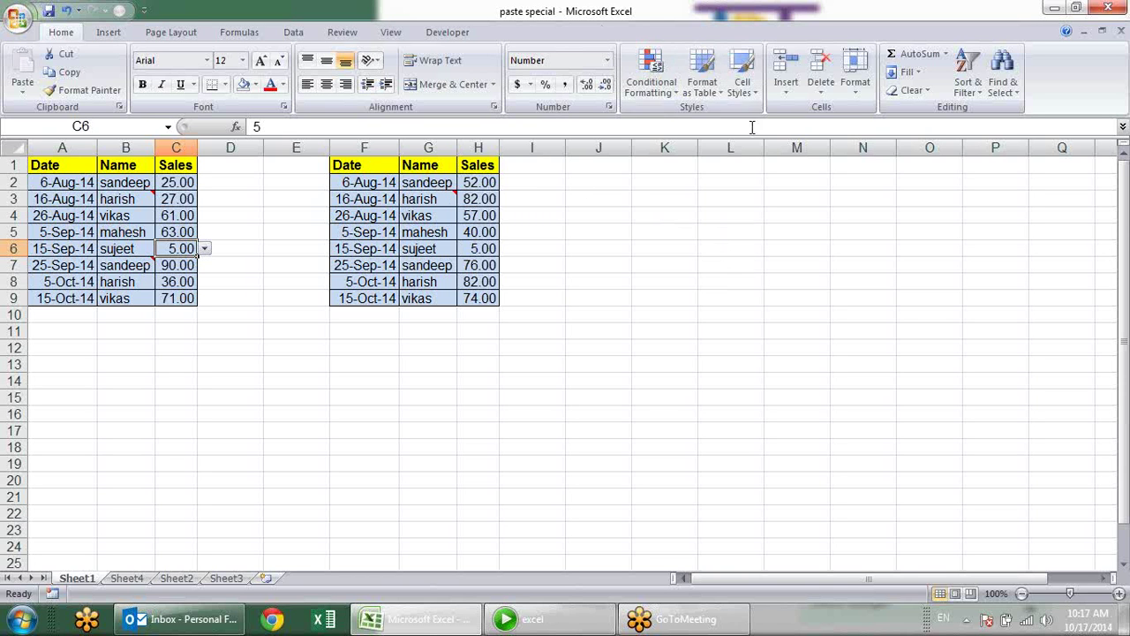
left_click(655, 75)
mouse_move(701, 155)
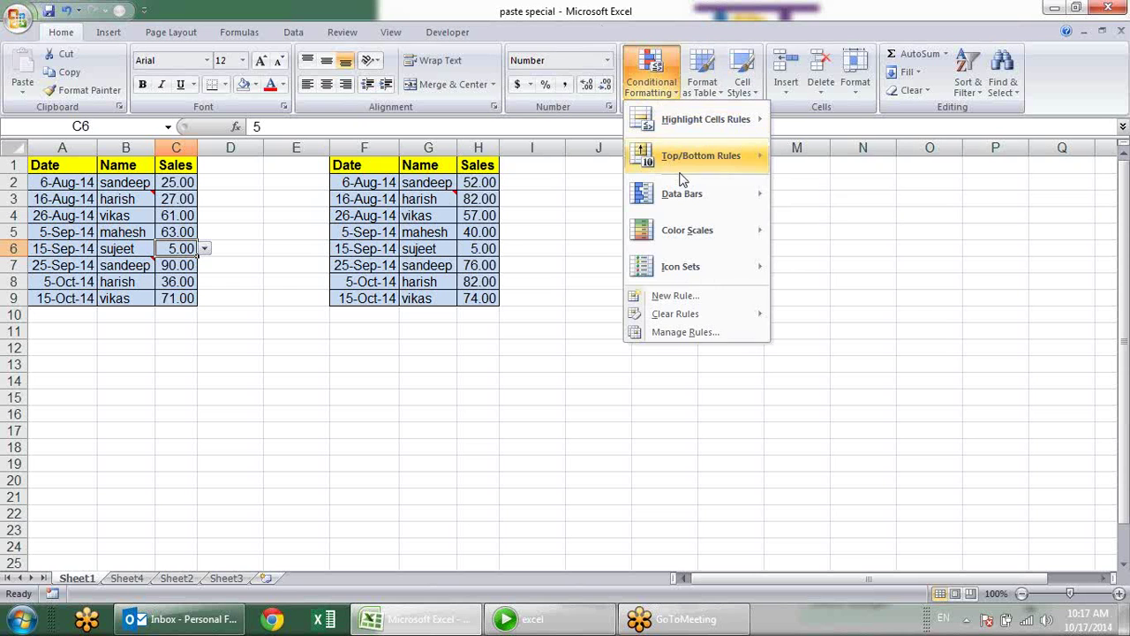
left_click(362, 332)
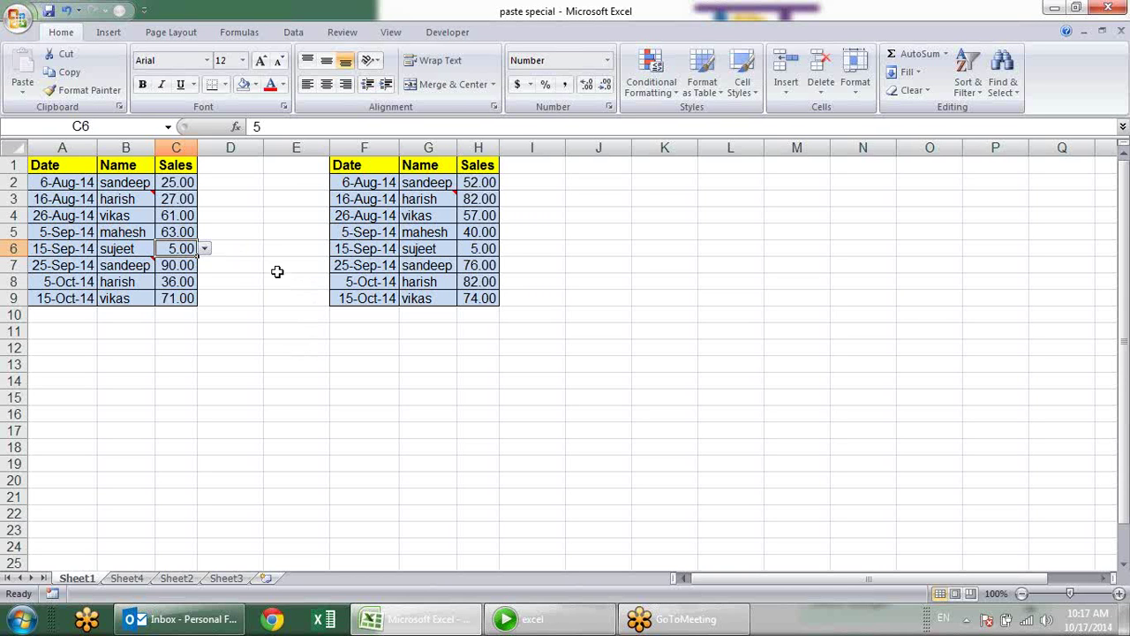
Pick values from C6's dropdown list, choosing 2 and then 5.
left_click(204, 250)
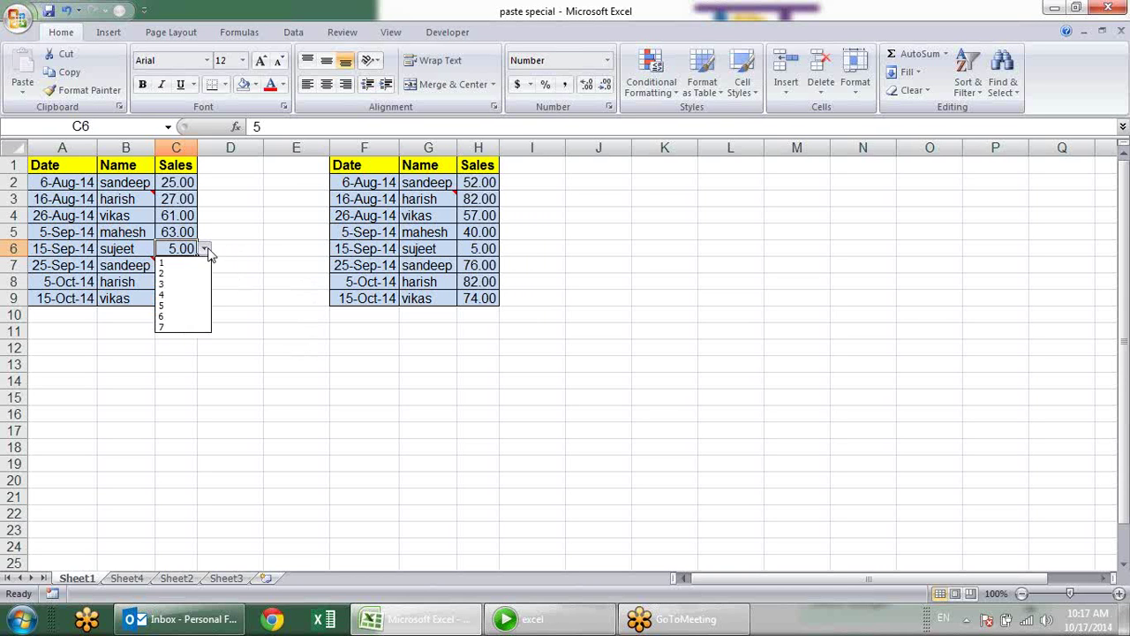
left_click(210, 254)
left_click(231, 259)
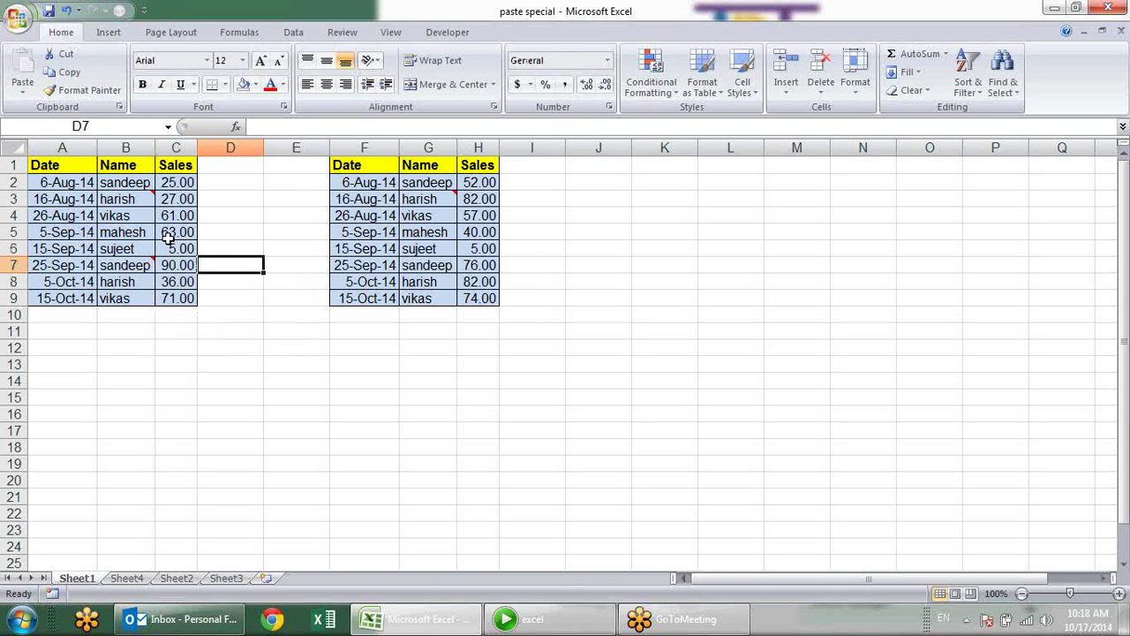
left_click(186, 250)
left_click(204, 249)
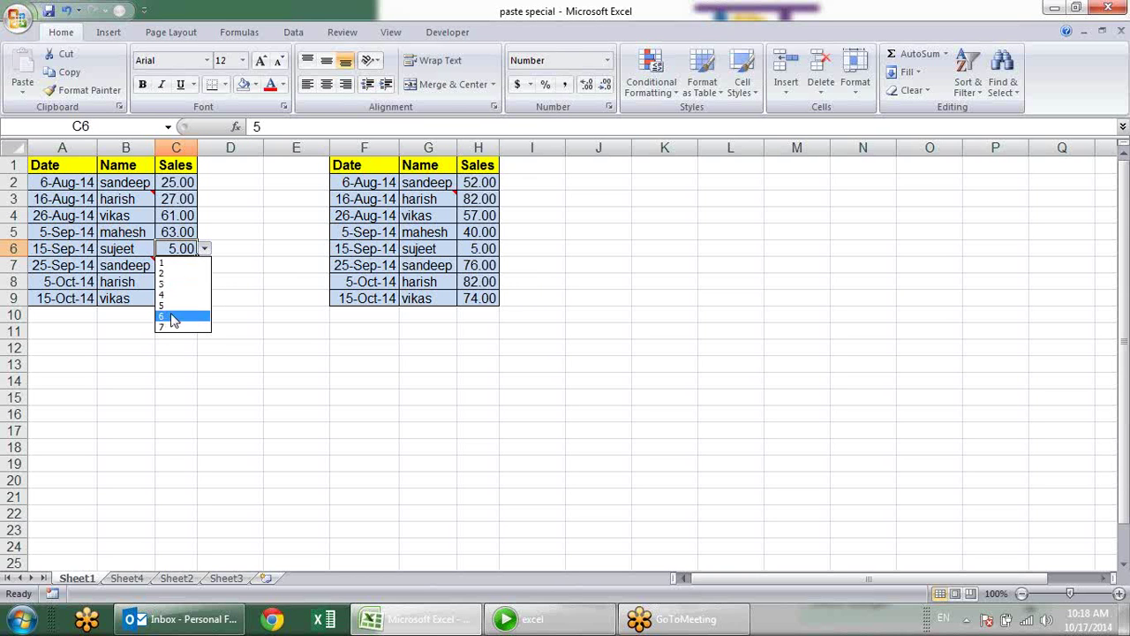
left_click(177, 272)
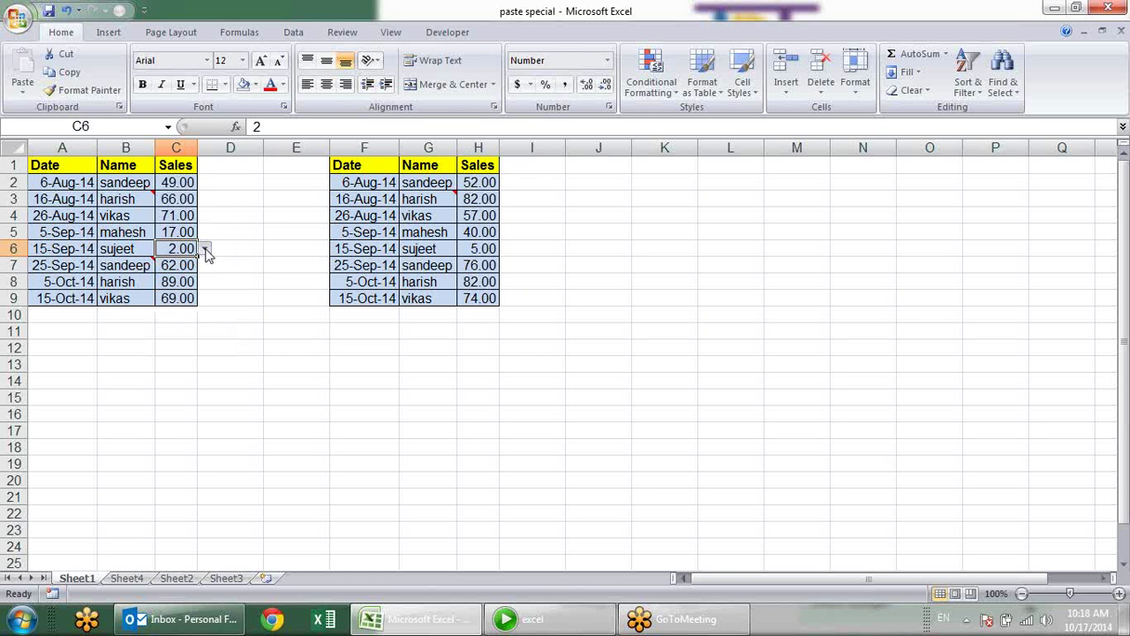
left_click(204, 249)
left_click(191, 307)
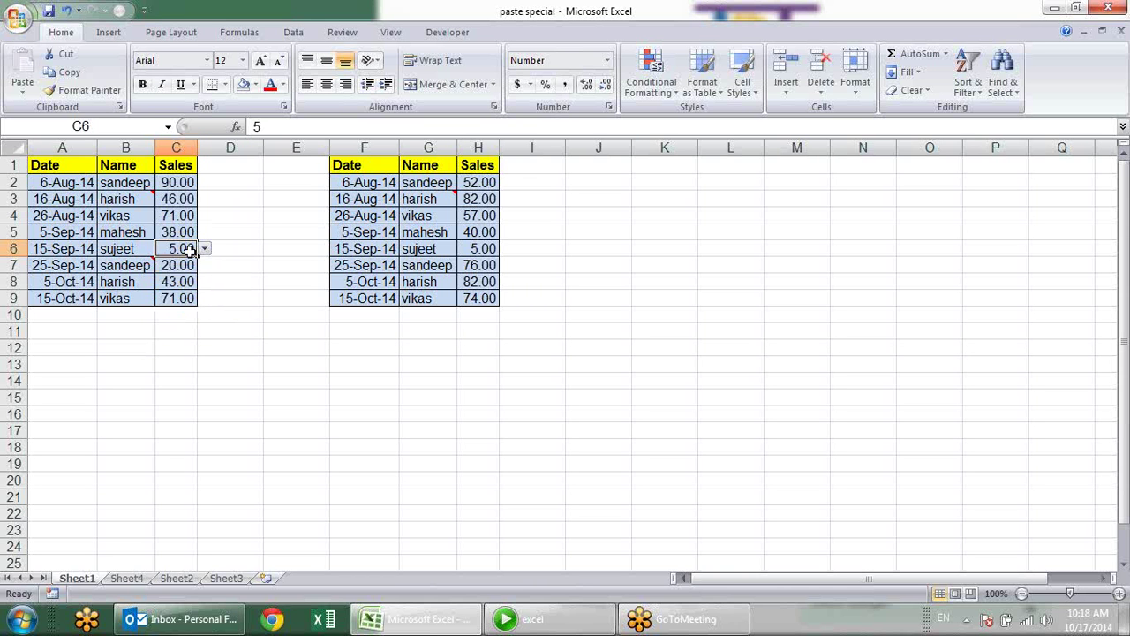
Enter 123 in C6, cancel the validation error so 5 stays, and copy C6.
type("123")
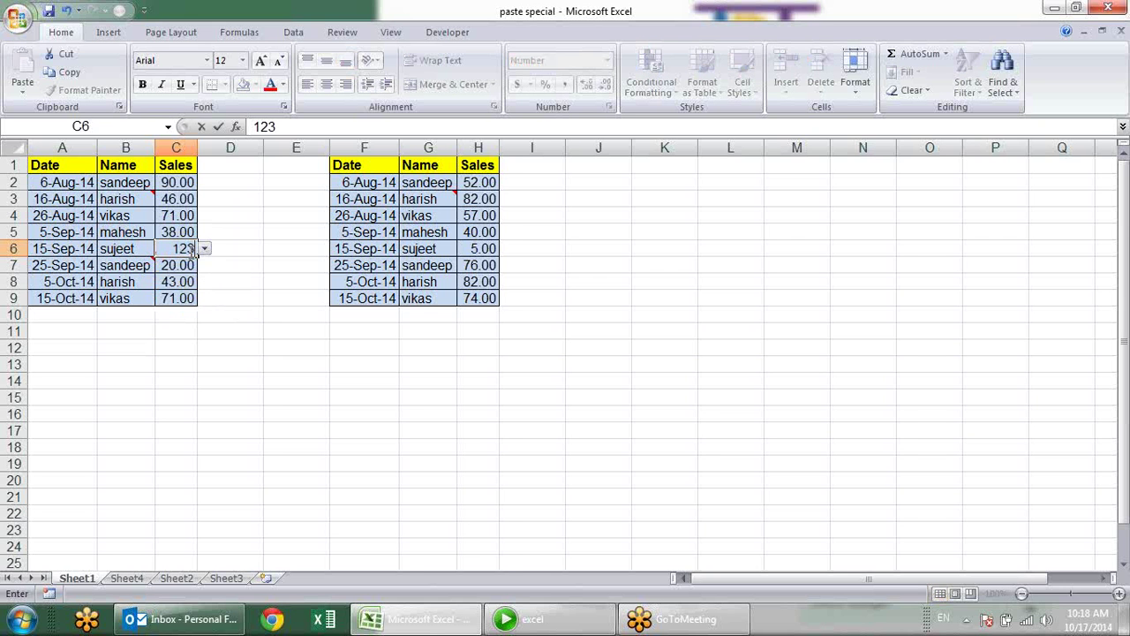
key("Return")
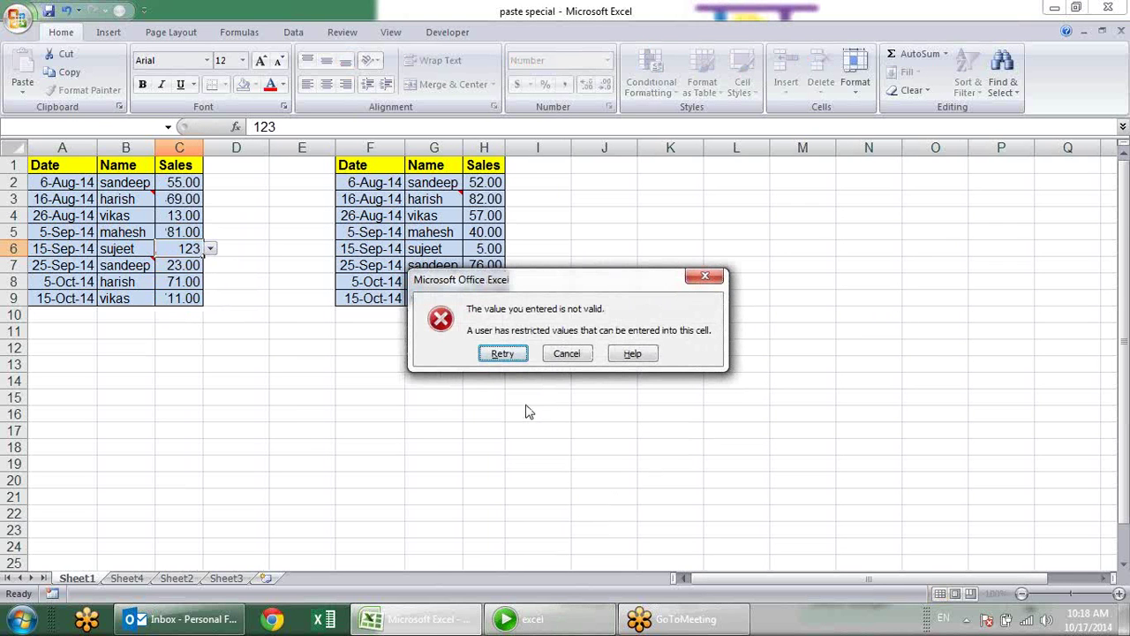
left_click(569, 356)
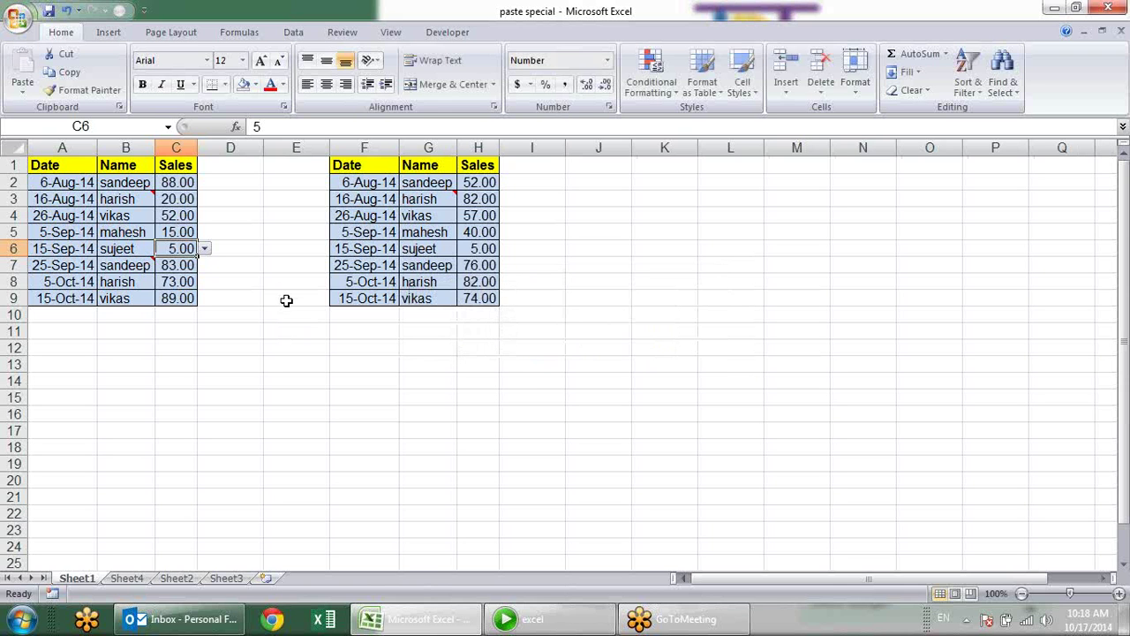
key("ctrl+c")
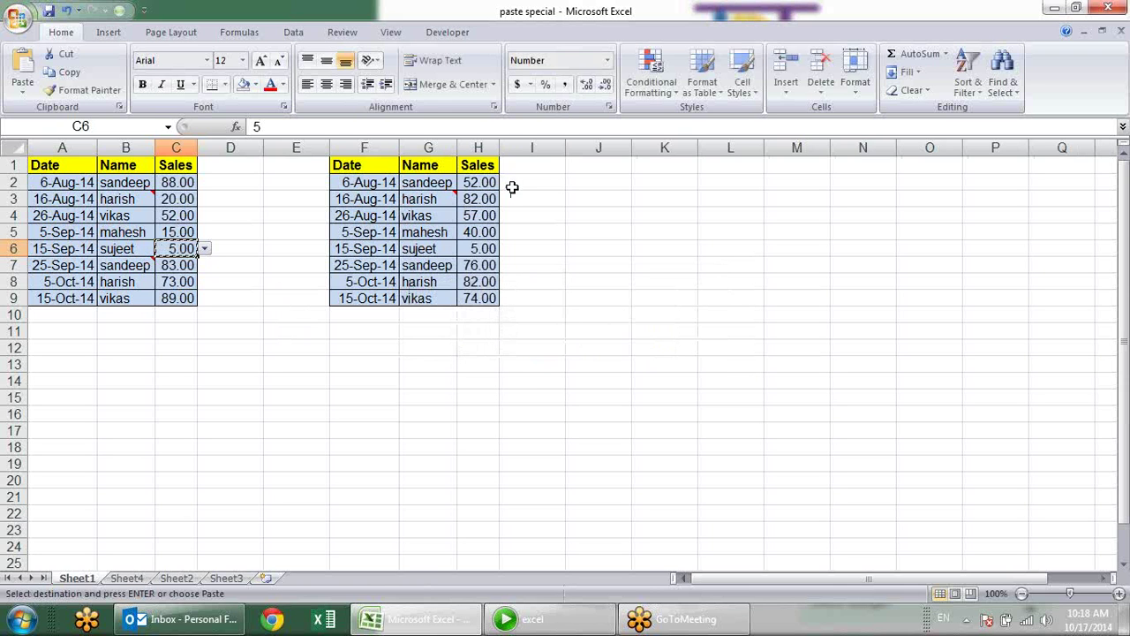
Paste only C6's validation list onto I2:I9 with Paste Special.
left_click_drag(511, 187, 527, 293)
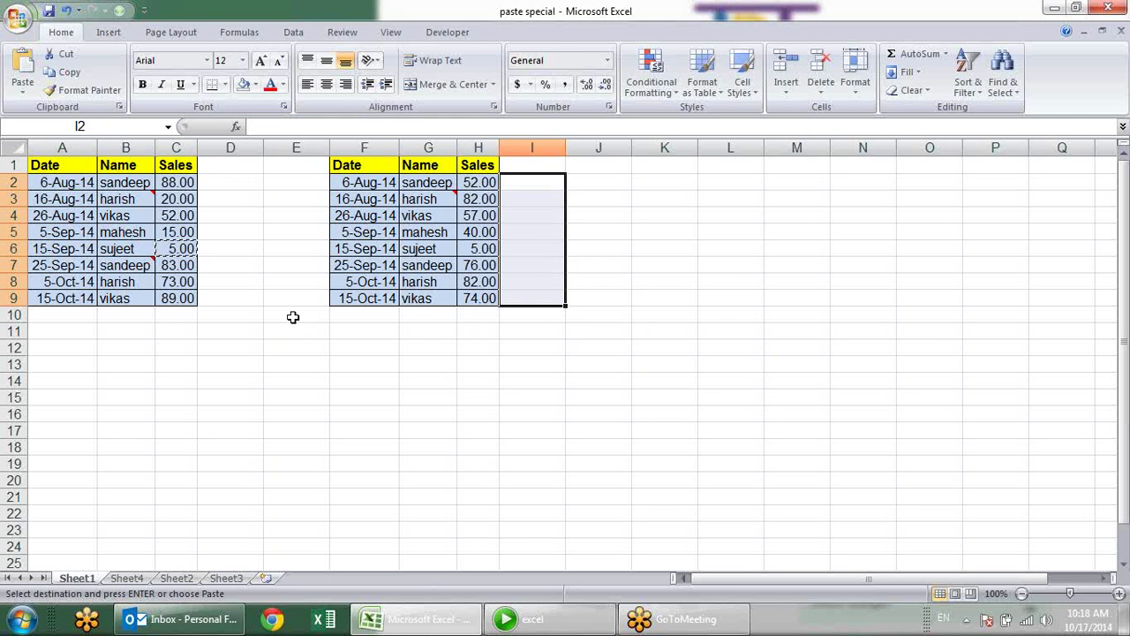
key("alt+e")
key("s")
left_click(558, 295)
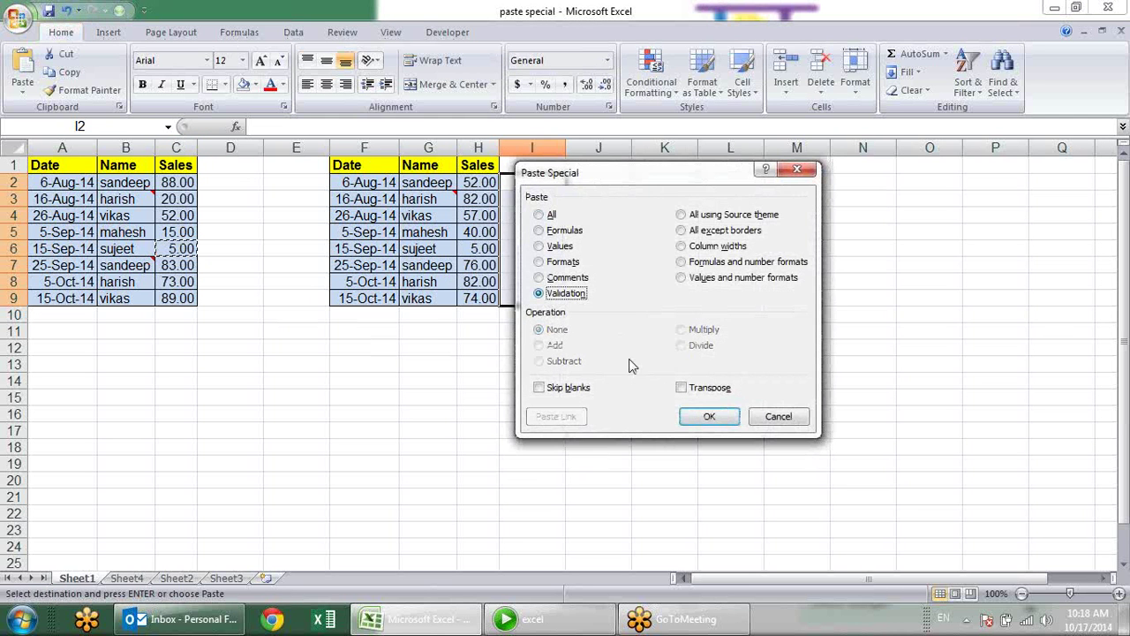
left_click(709, 416)
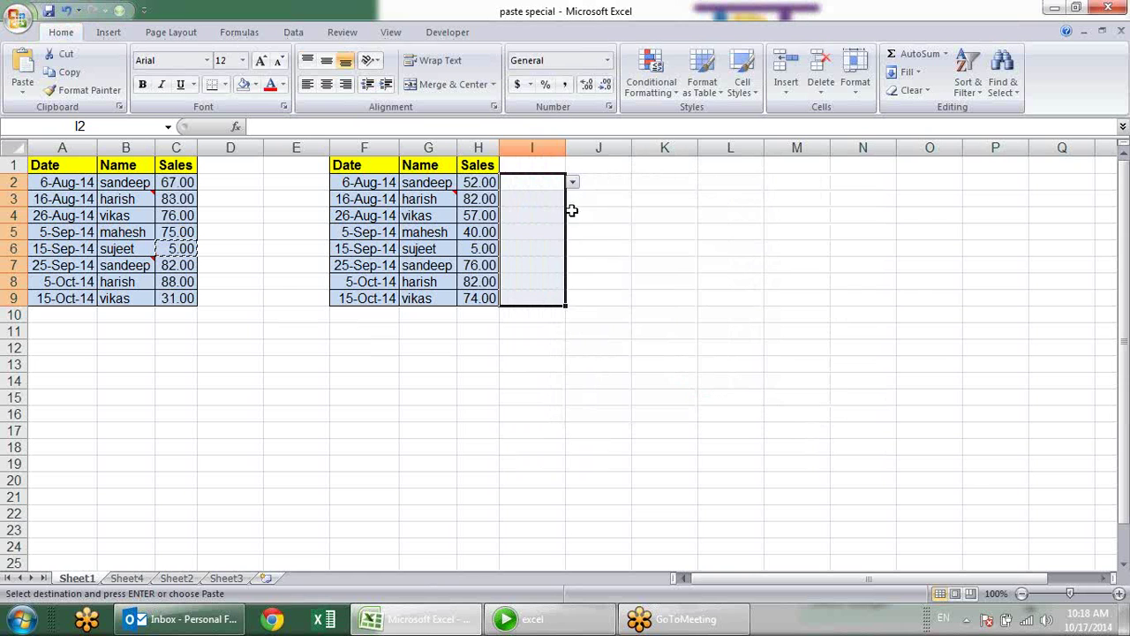
Use the dropdowns to fill I2:I7 with 2, 5, 3, 5, 5, 3, then cancel the C6 copy.
left_click(572, 182)
left_click(575, 234)
left_click(547, 201)
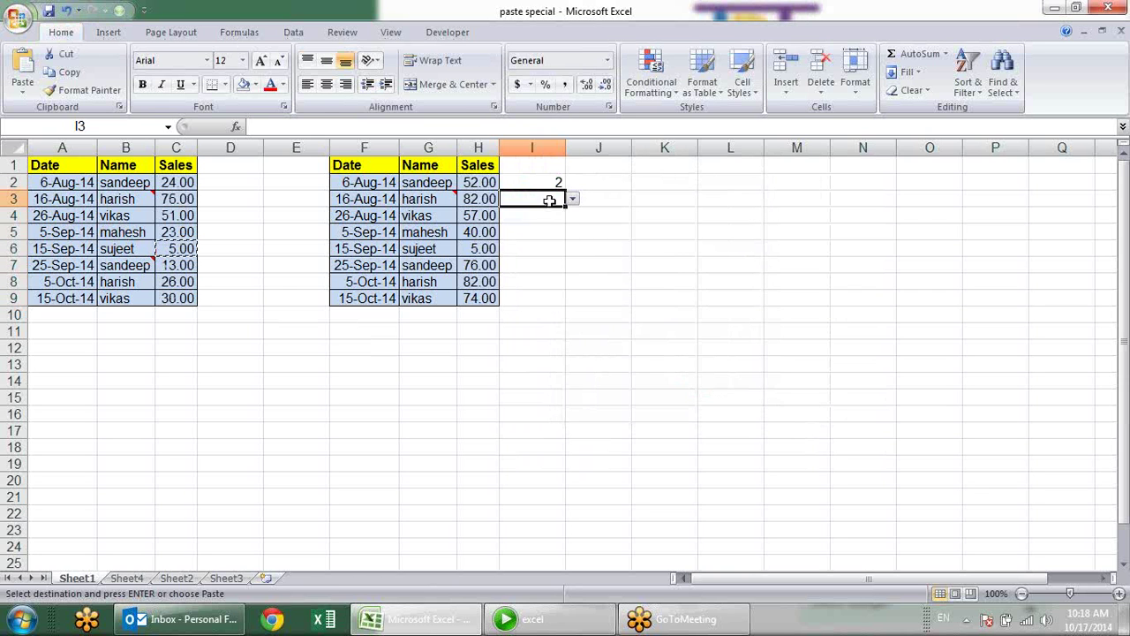
left_click(573, 199)
left_click(577, 231)
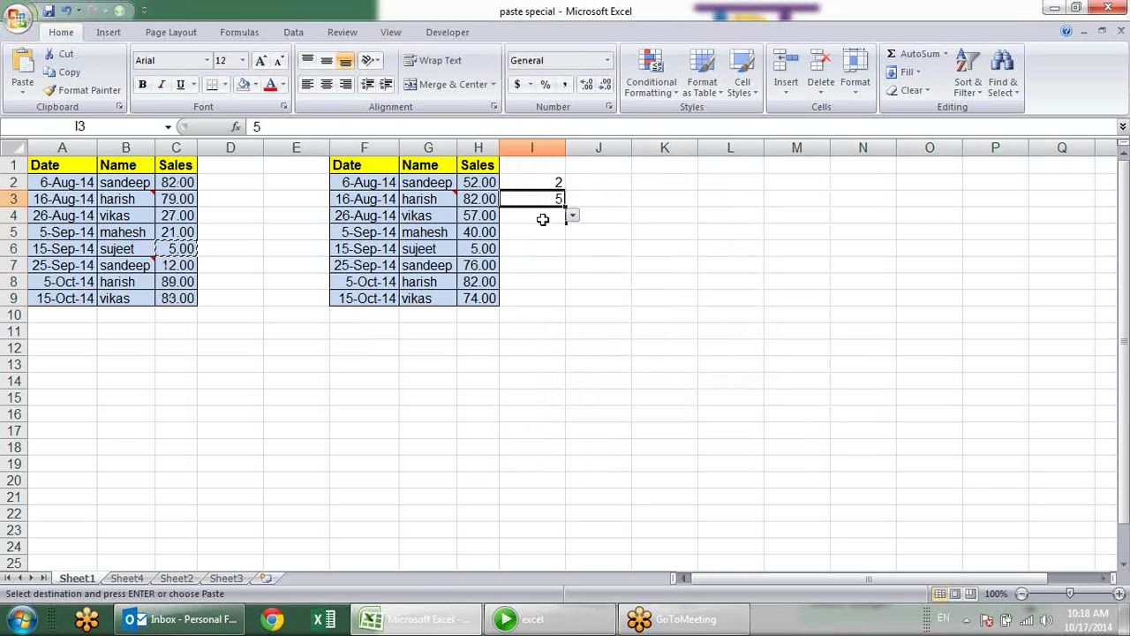
left_click(542, 217)
left_click(572, 215)
left_click(546, 255)
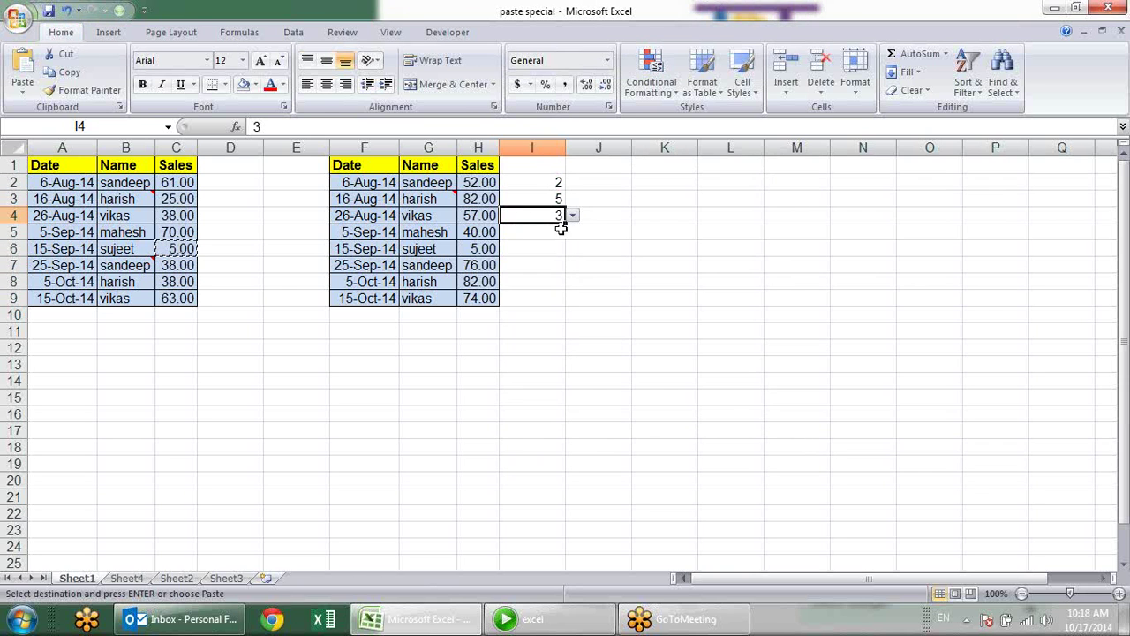
left_click(562, 232)
left_click(572, 231)
left_click(542, 291)
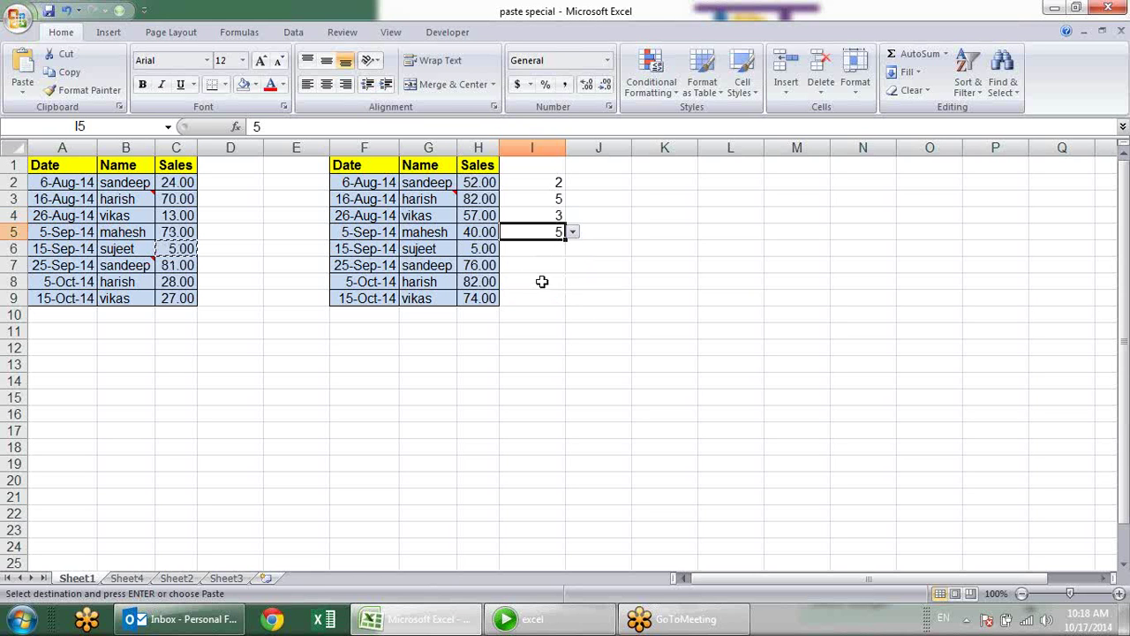
left_click(542, 250)
left_click(573, 249)
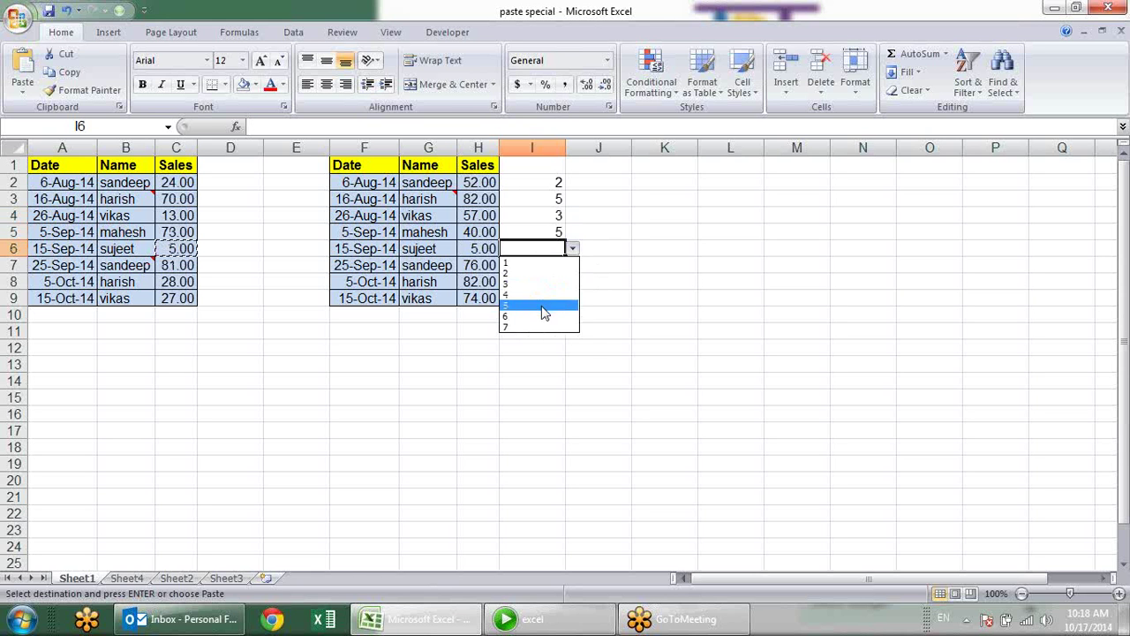
left_click(542, 305)
left_click(588, 276)
left_click(534, 262)
left_click(572, 265)
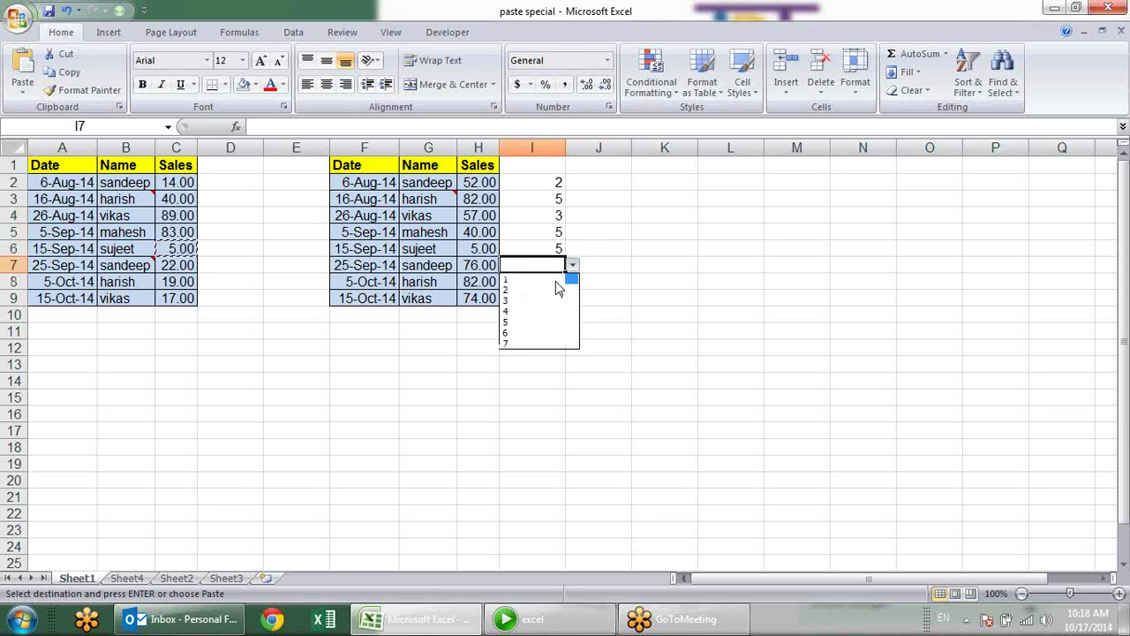
left_click(534, 307)
left_click(579, 295)
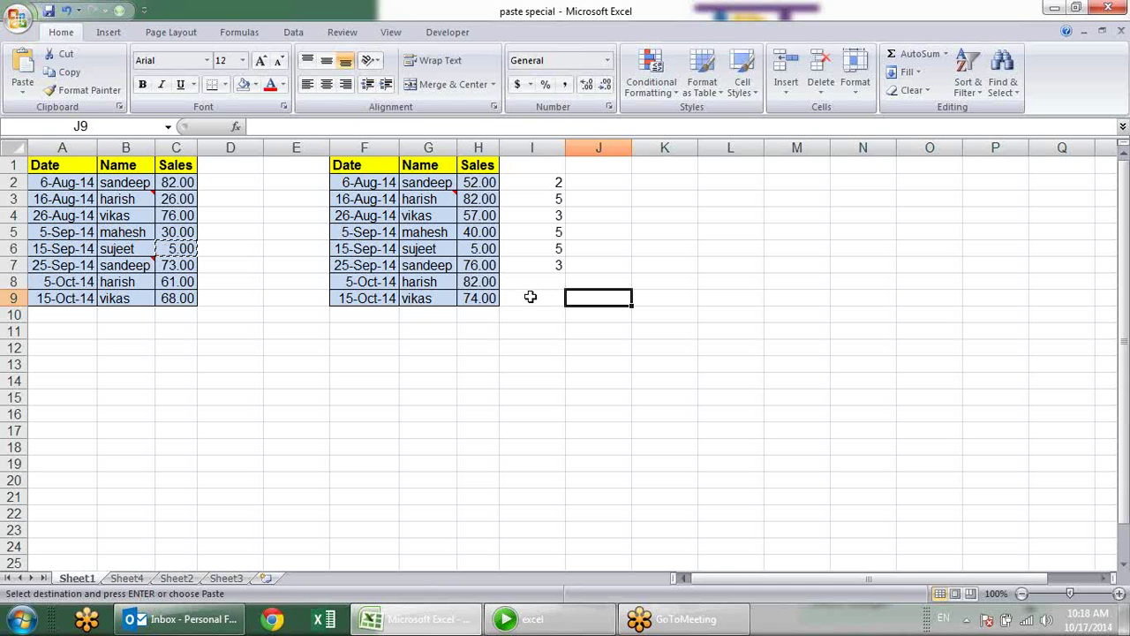
key("Escape")
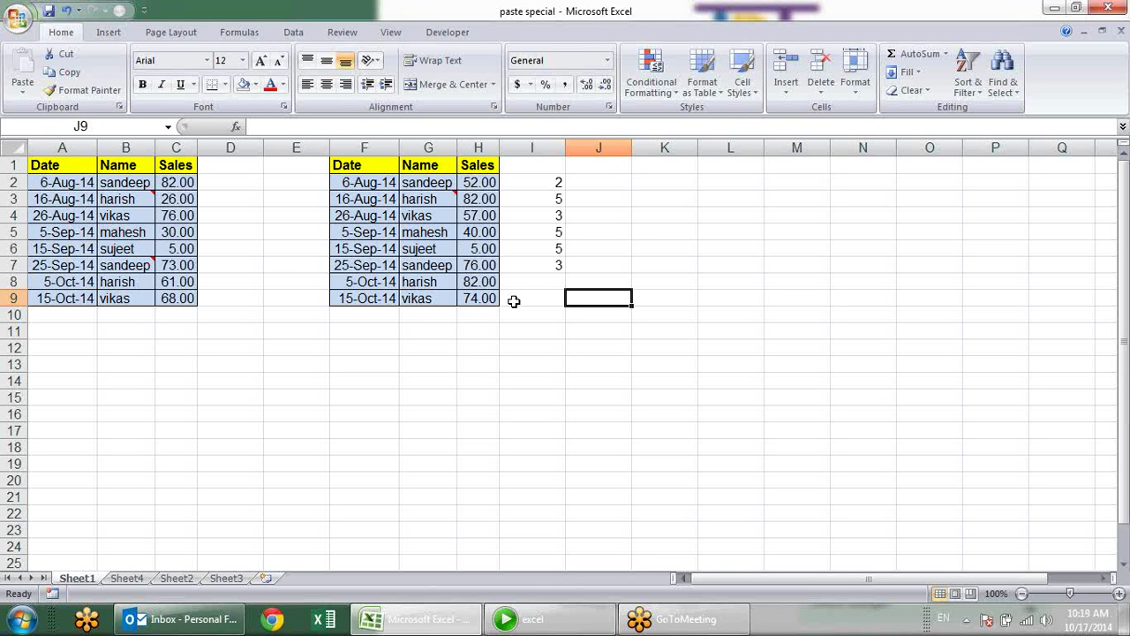
Confirm C6's dropdown offers only 1 to 7 without changing it, then show the Developer commands.
left_click(191, 249)
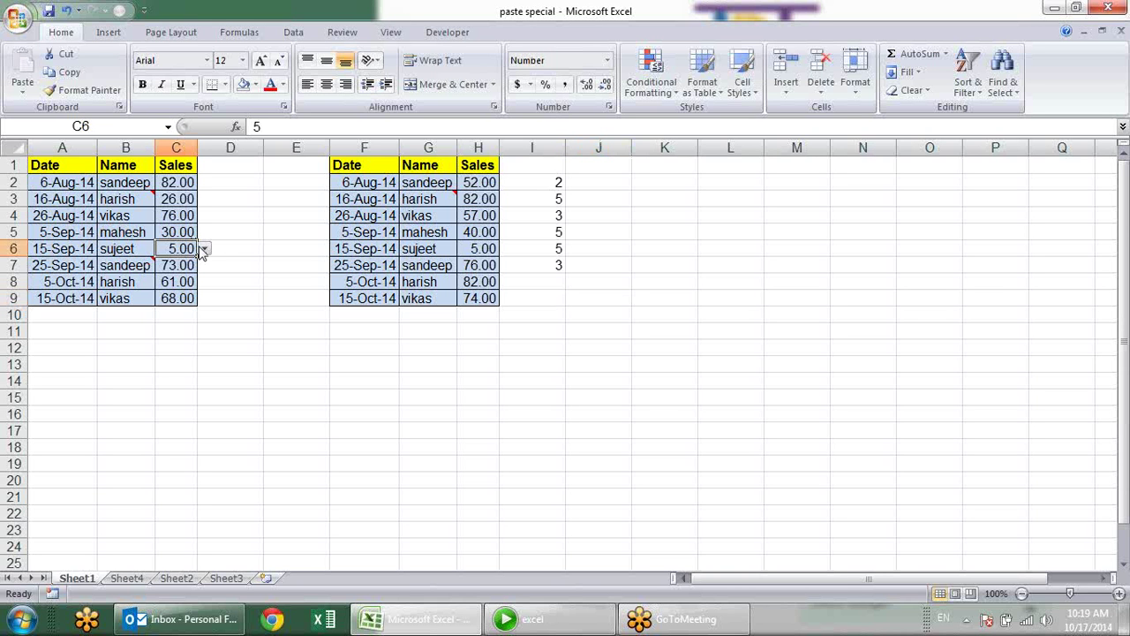
left_click(203, 249)
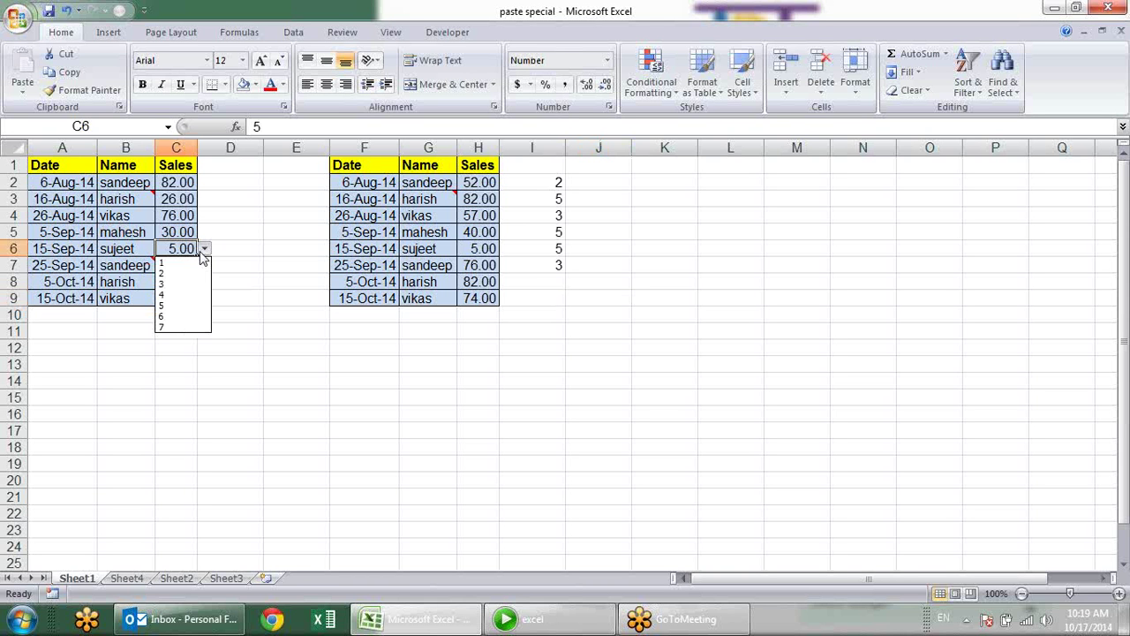
left_click(236, 305)
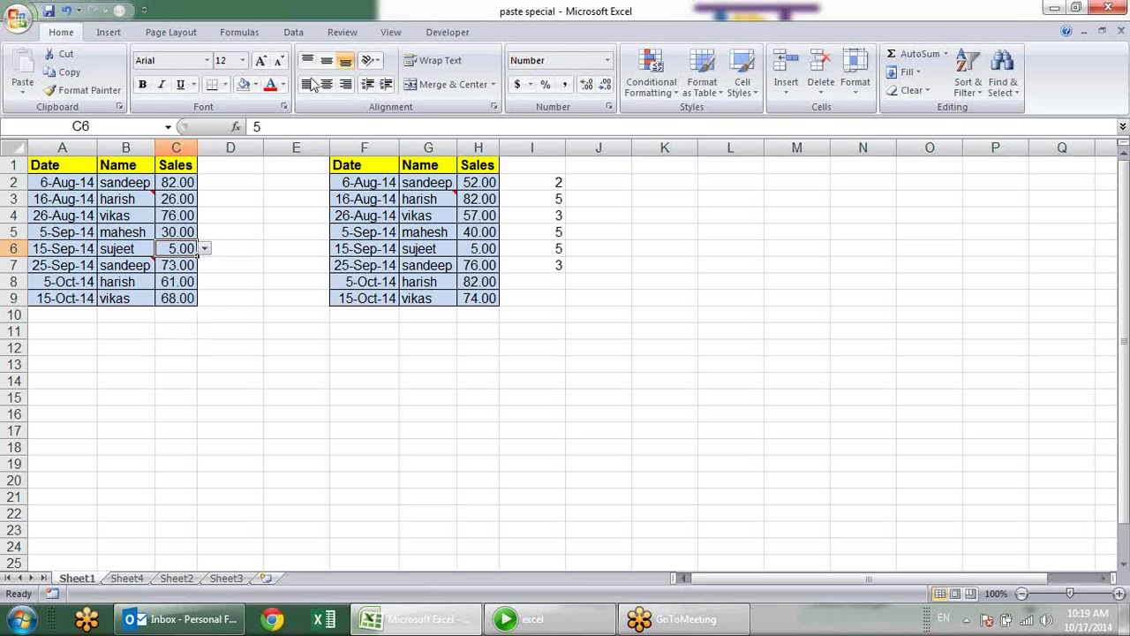
left_click(448, 32)
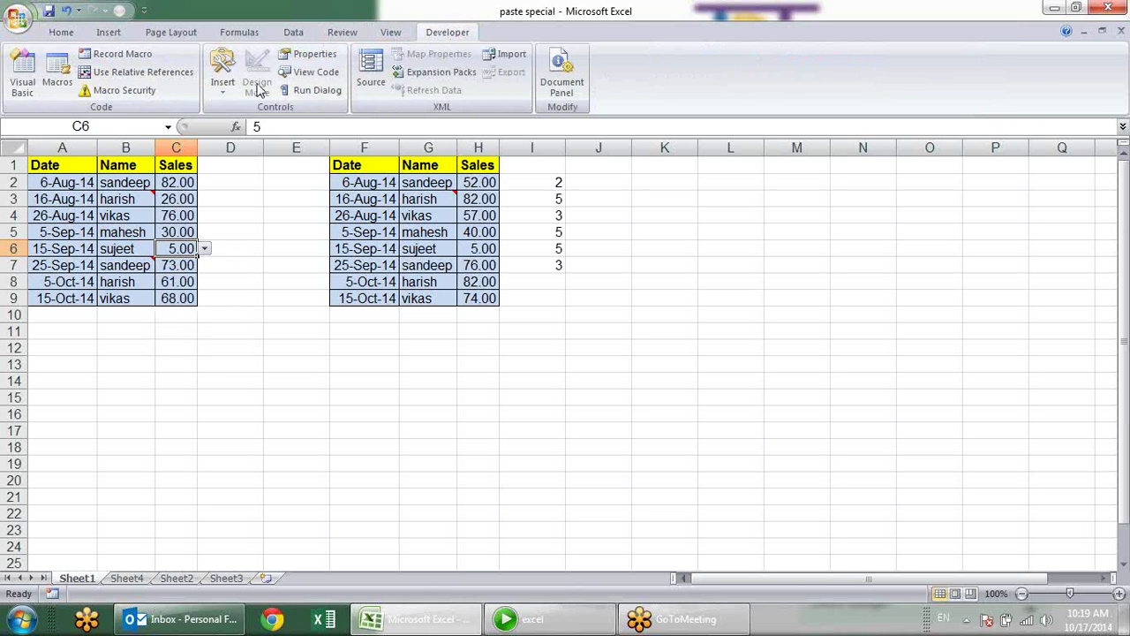
Draw a Form Control combo box below the tables around E12:H13.
left_click(222, 79)
left_click(232, 125)
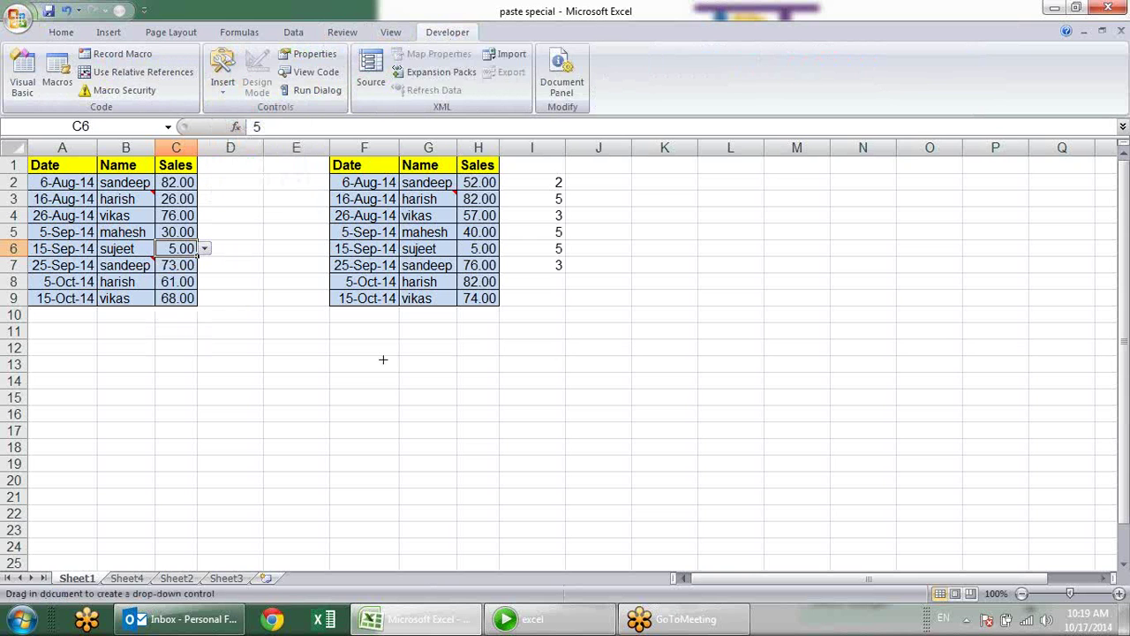
left_click_drag(296, 338, 474, 365)
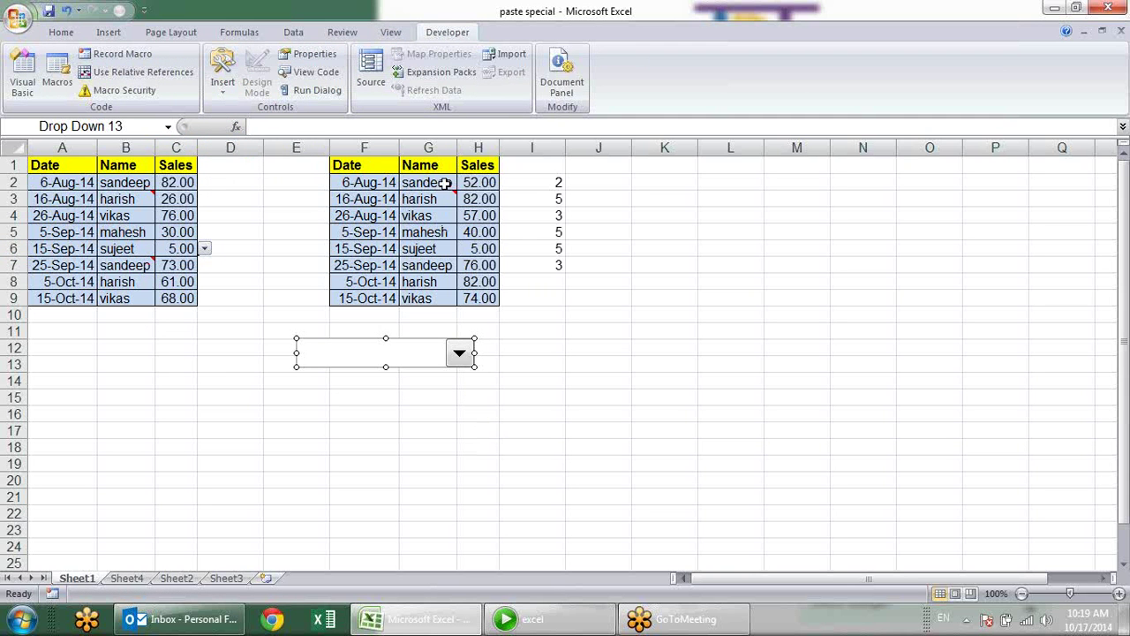
Set the combo box's input range to G2:G6 and its cell link to K12.
right_click(432, 344)
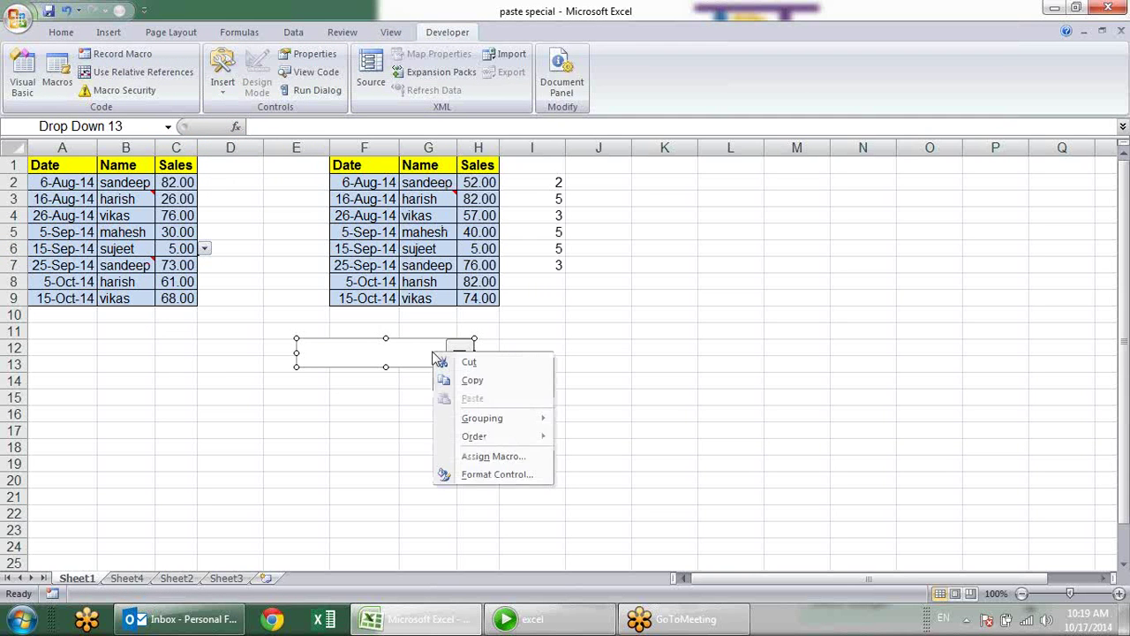
left_click(454, 474)
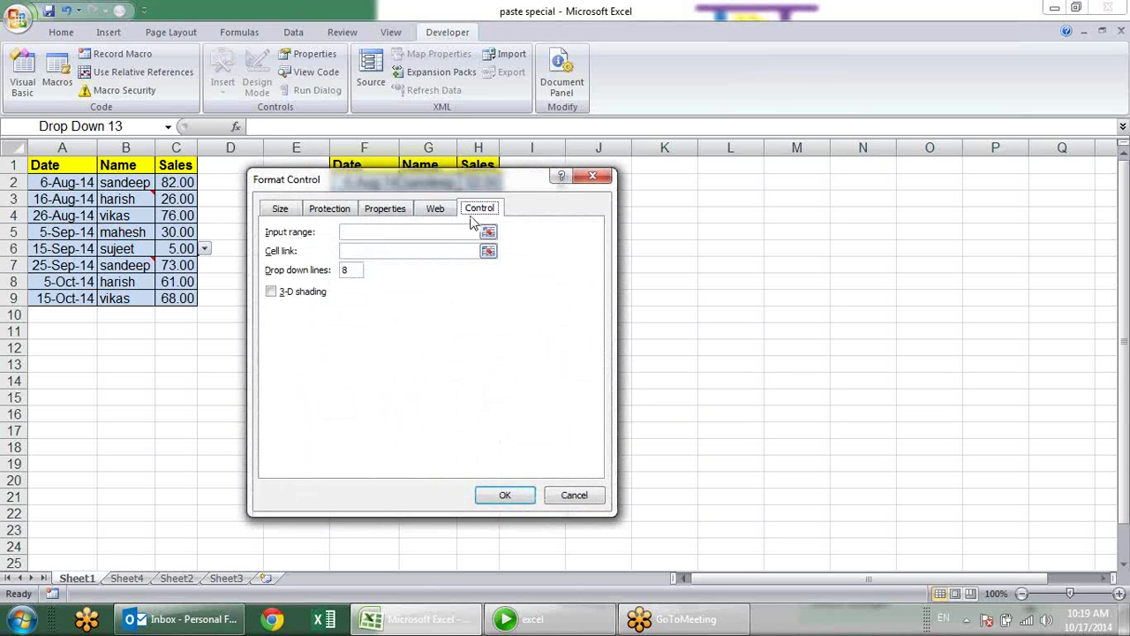
left_click(489, 233)
left_click_drag(444, 187, 846, 276)
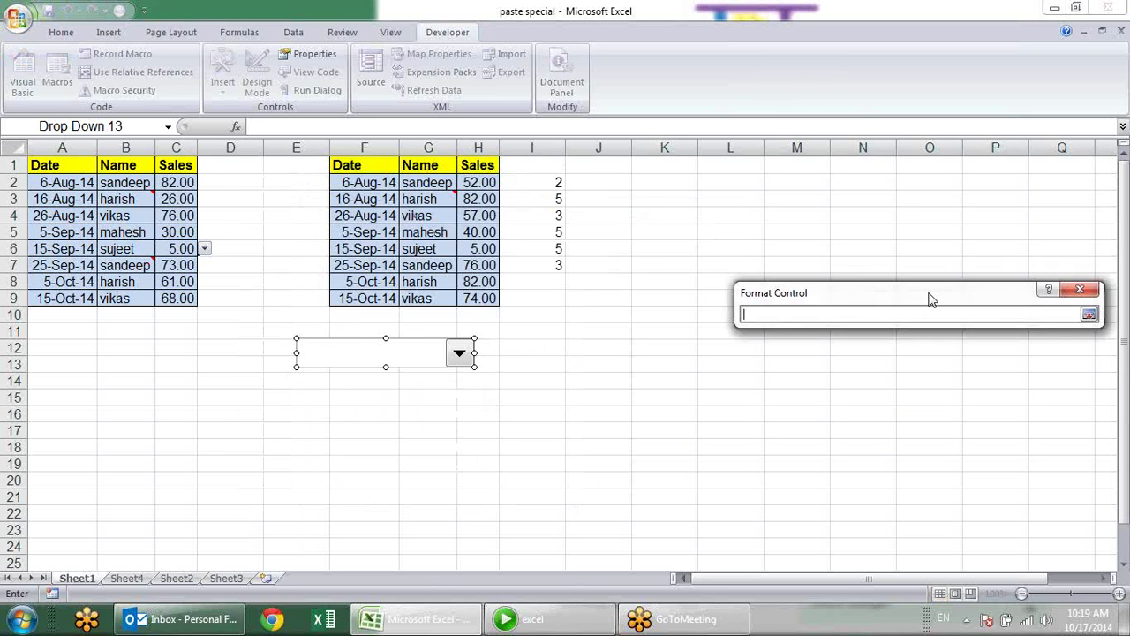
mouse_move(429, 182)
left_mouse_down()
mouse_move(433, 262)
mouse_move(433, 253)
left_mouse_up()
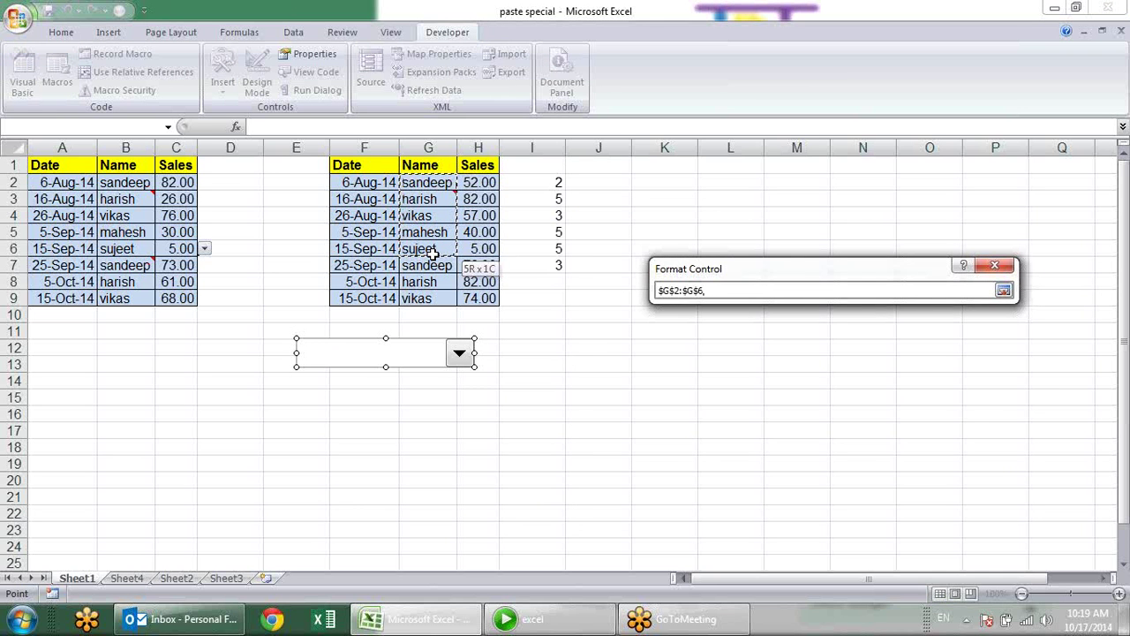
key("Return")
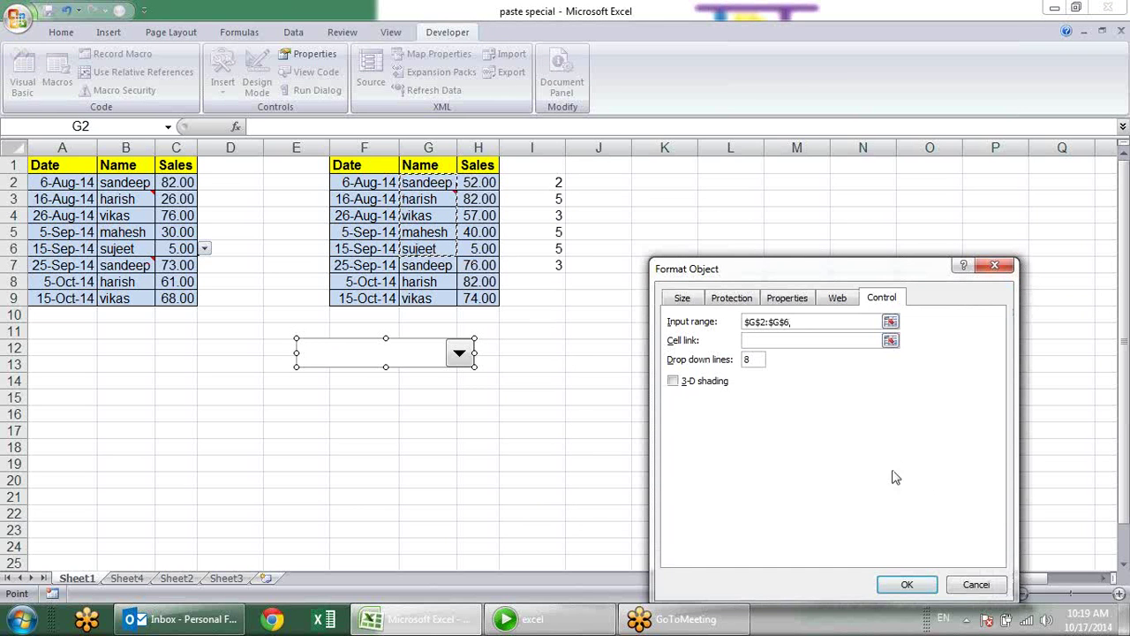
left_click(891, 341)
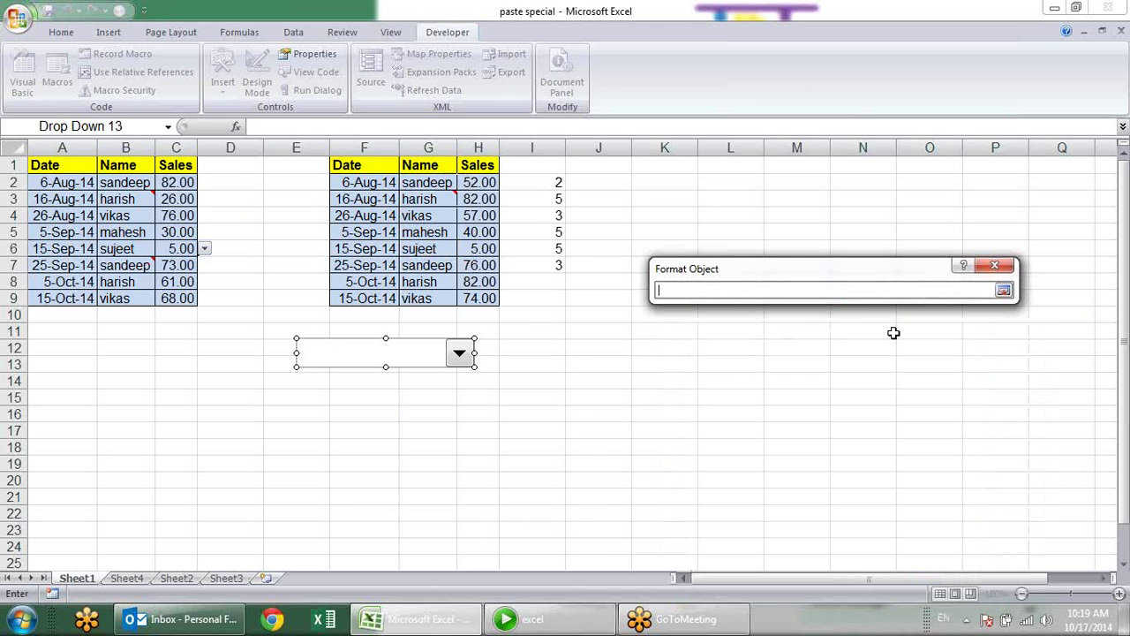
left_click(641, 350)
key("Return")
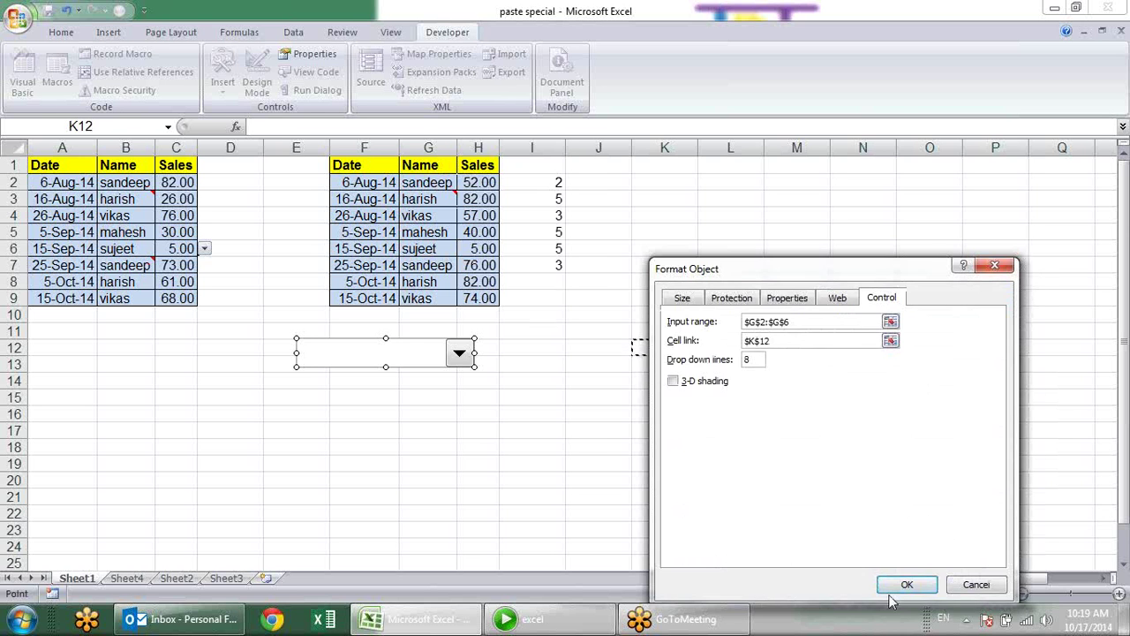
left_click(896, 586)
Select vikas in the new drop-down so K12 shows 3.
left_click(529, 365)
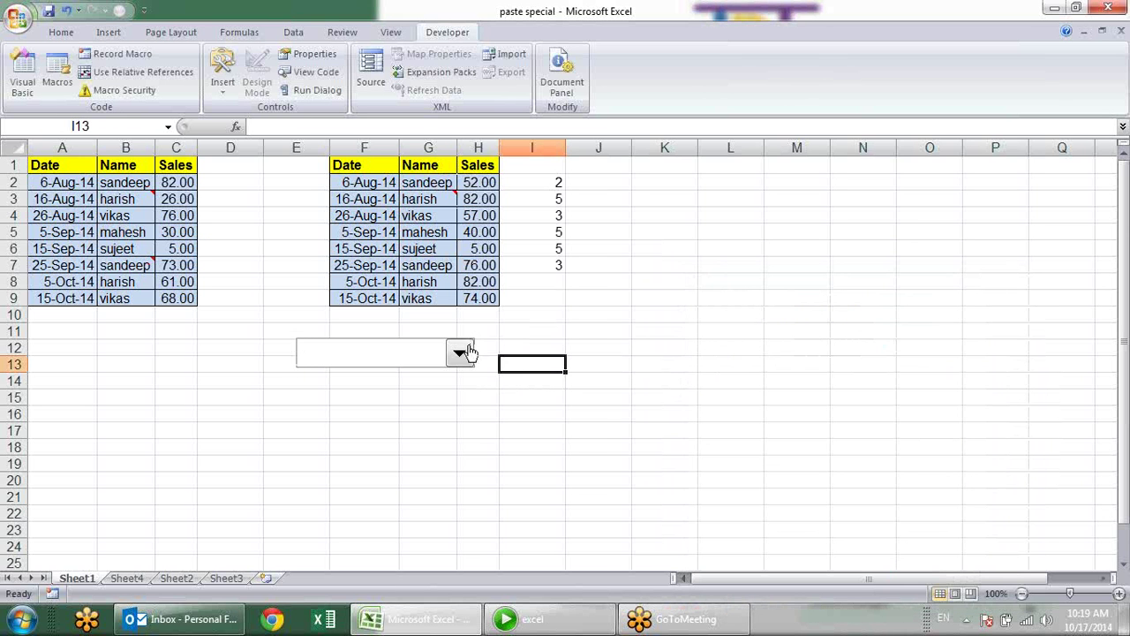
left_click(460, 352)
left_click(393, 393)
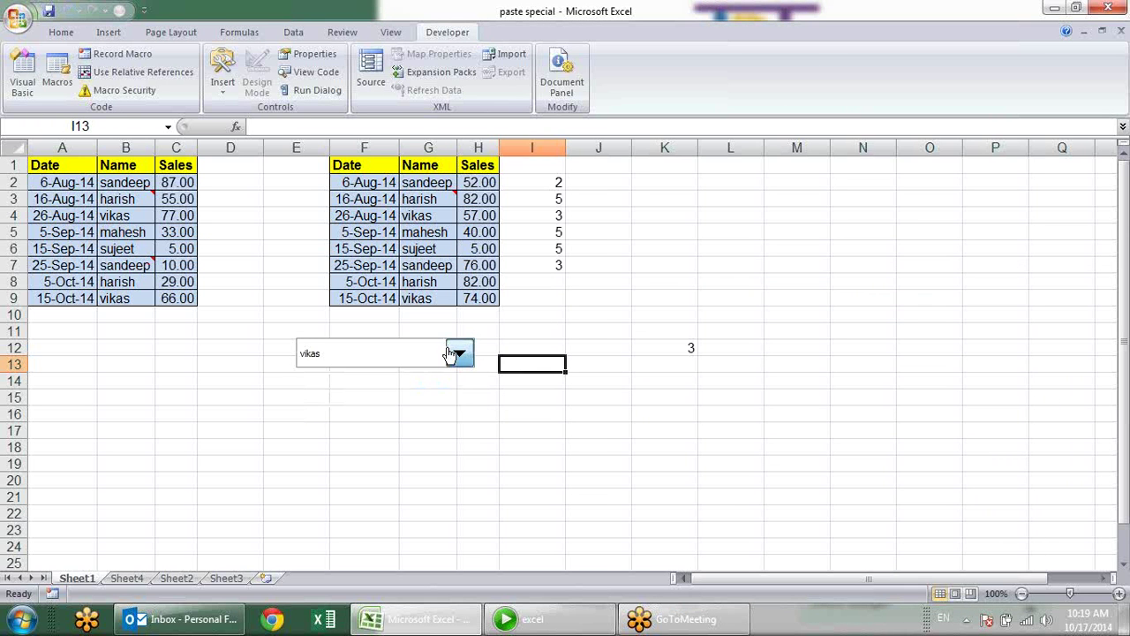
Try mahesh, sandeep, sujeet and vikas in the name drop-down.
left_click(452, 353)
left_click(431, 396)
left_click(453, 362)
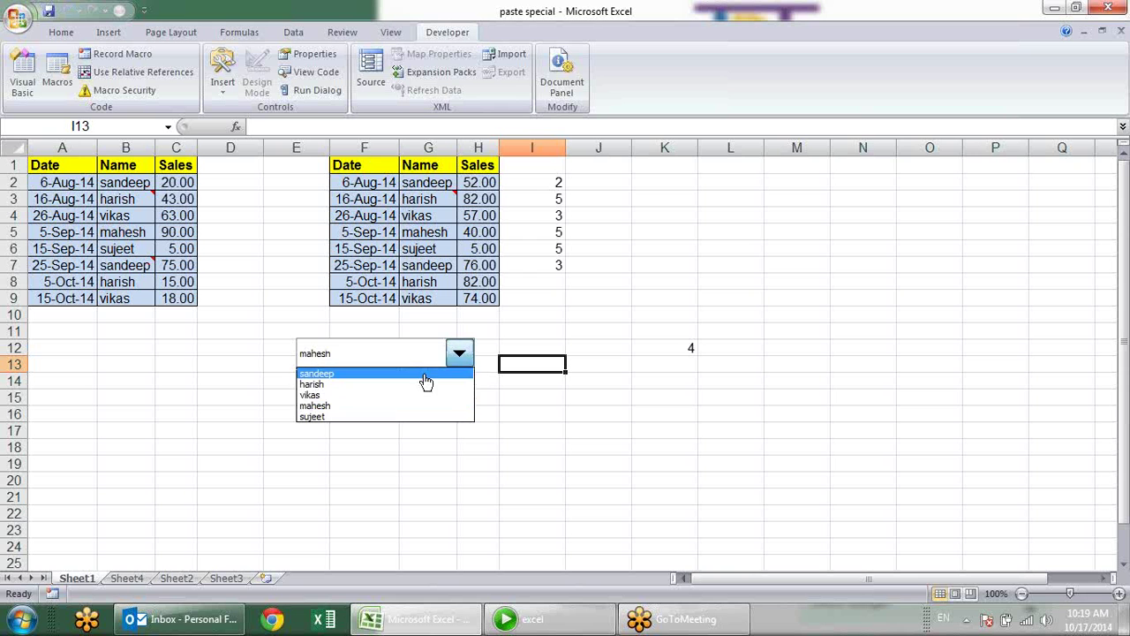
left_click(429, 374)
left_click(457, 360)
left_click(425, 417)
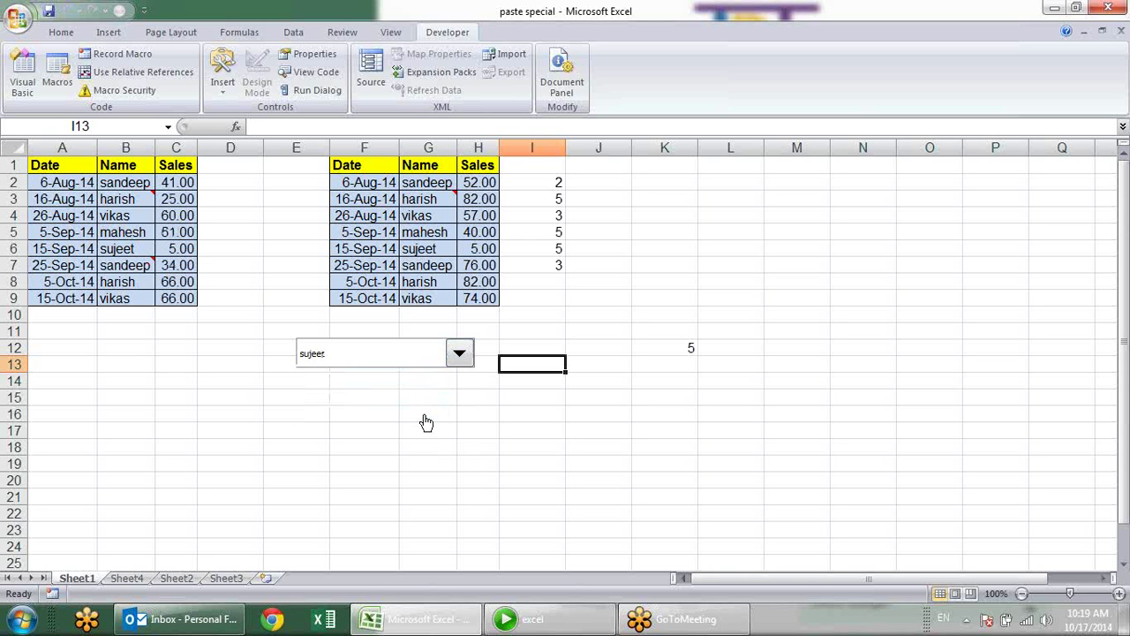
left_click(454, 360)
left_click(433, 406)
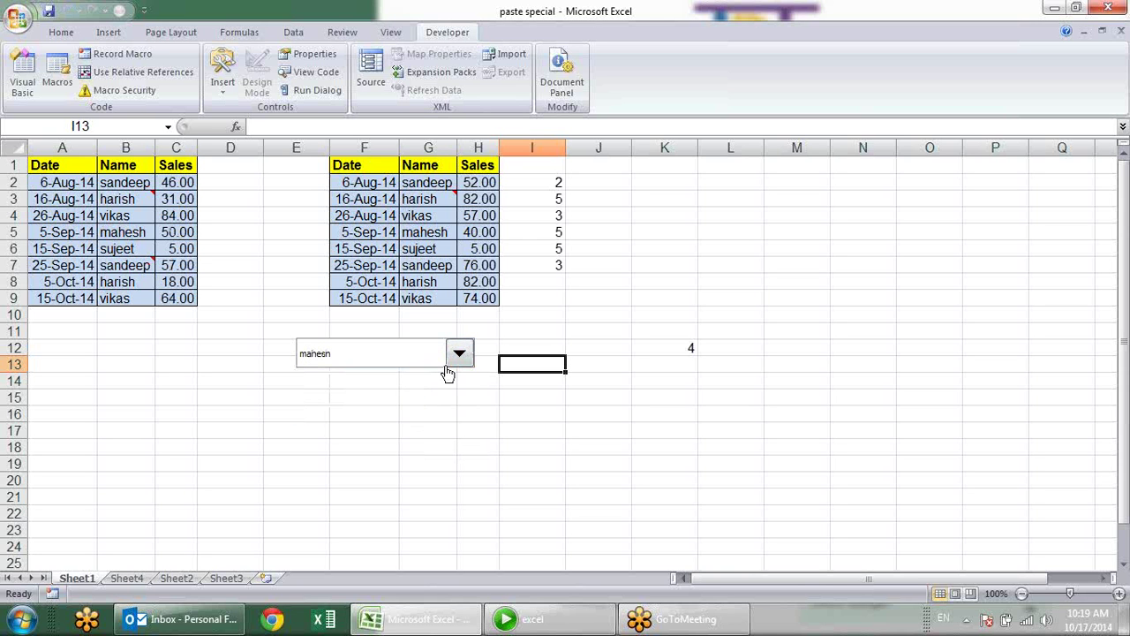
left_click(452, 359)
left_click(409, 395)
left_click(459, 355)
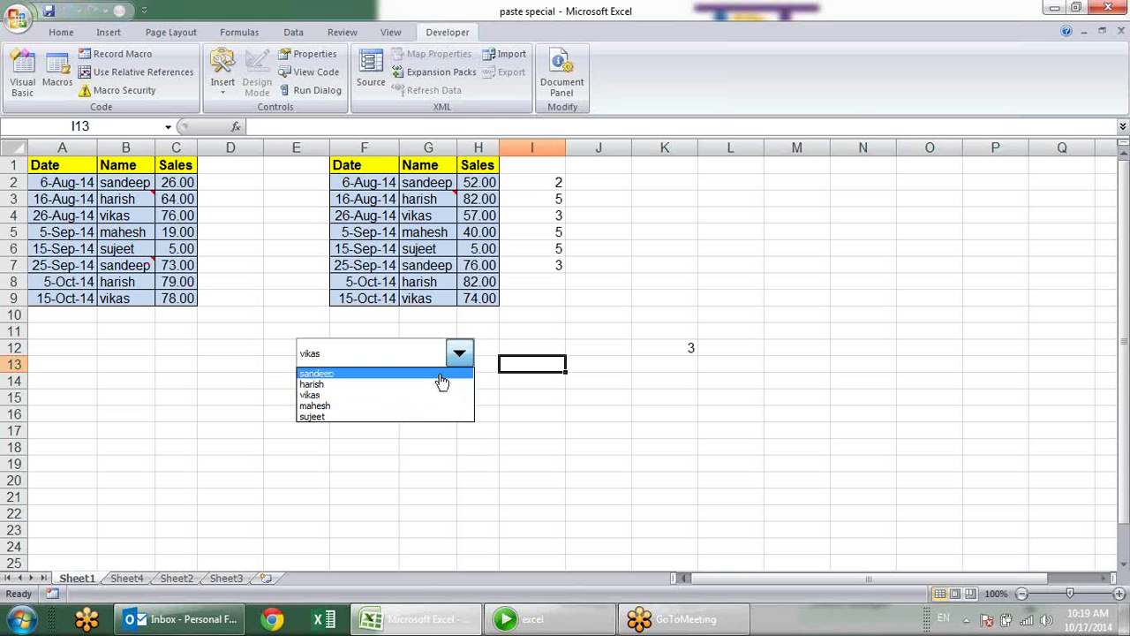
left_click(432, 397)
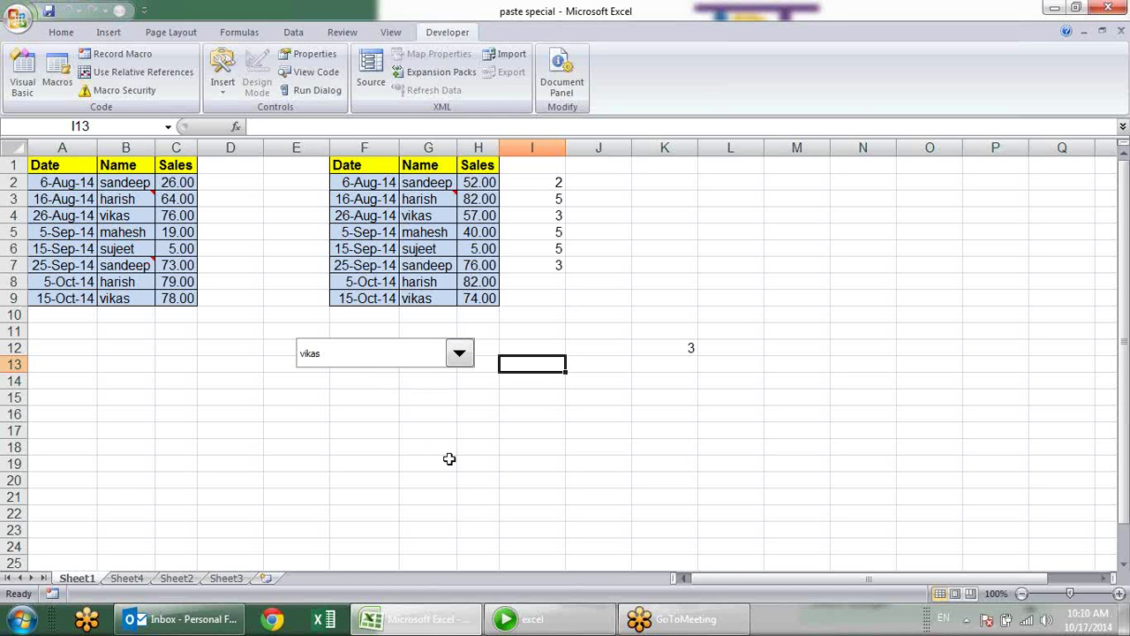
Cycle through harish, vikas and mahesh, finishing on sandeep so K12 shows 1.
left_click(457, 355)
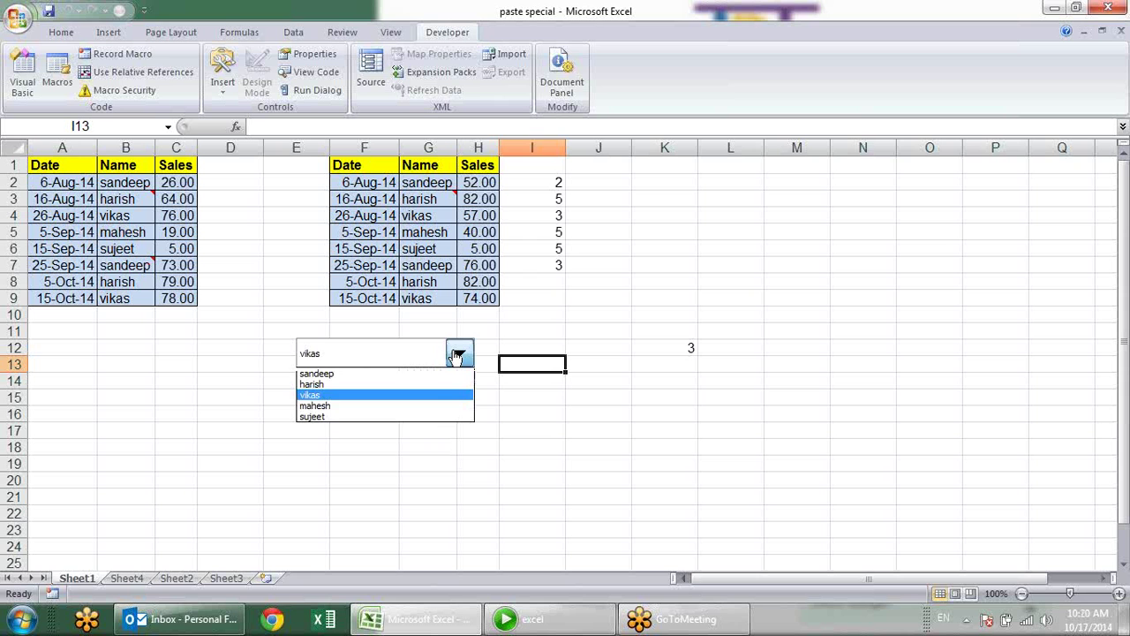
left_click(439, 386)
left_click(459, 354)
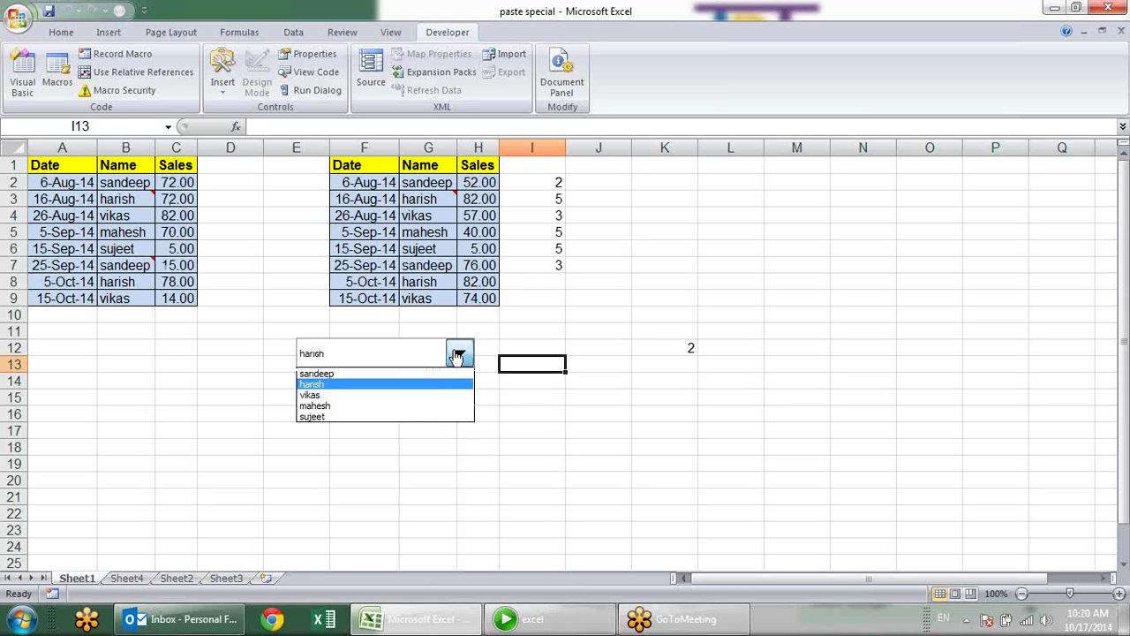
left_click(432, 394)
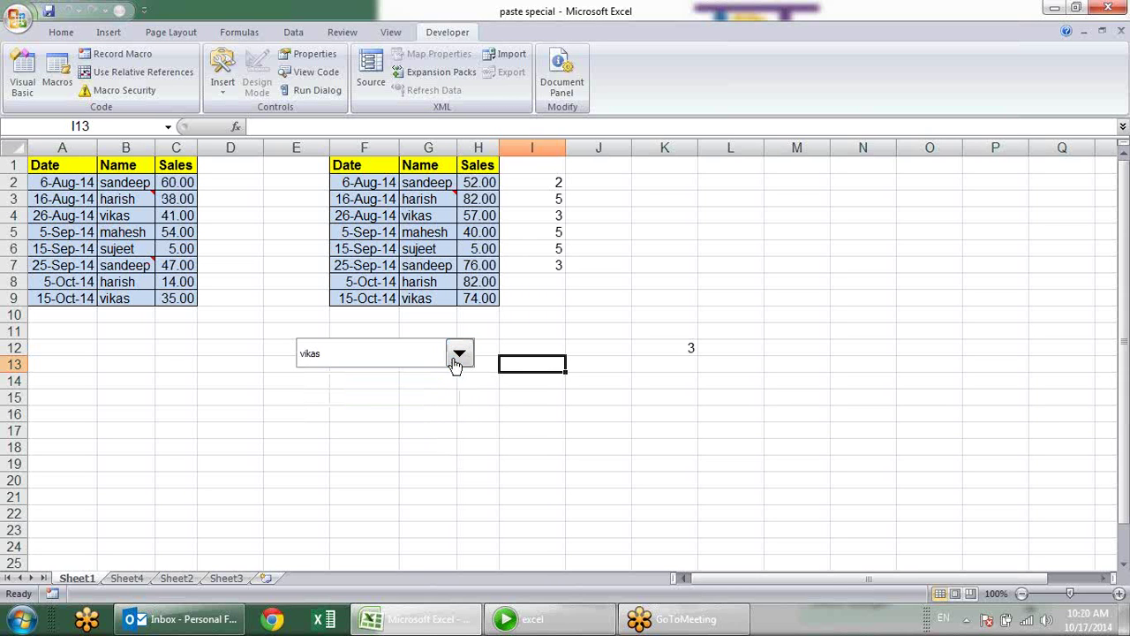
left_click(458, 354)
left_click(399, 386)
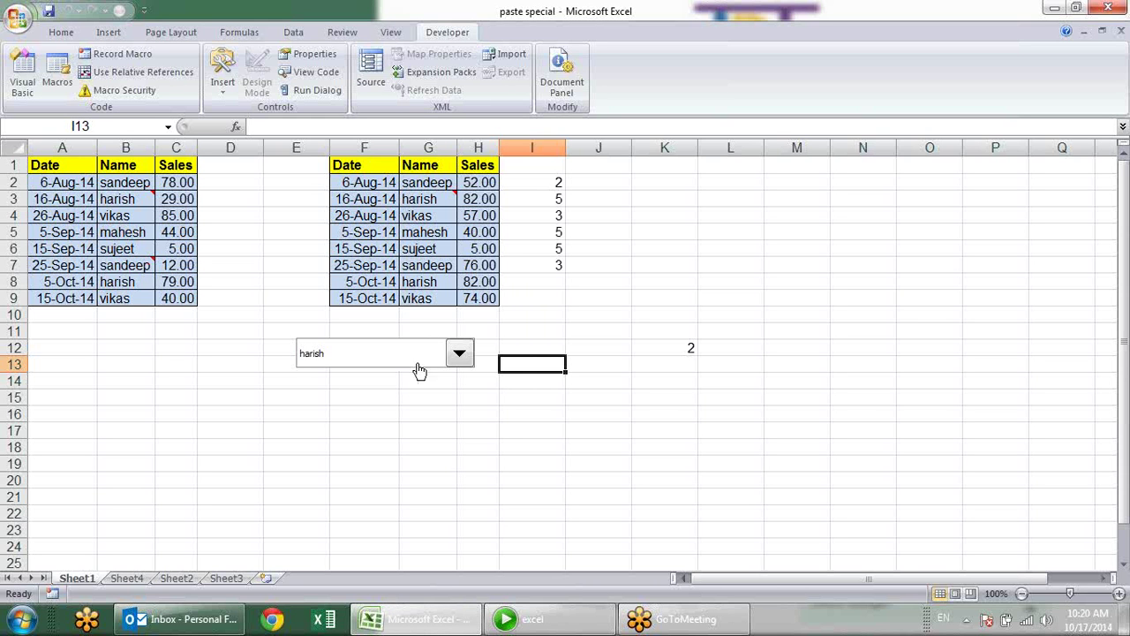
left_click(458, 355)
left_click(417, 394)
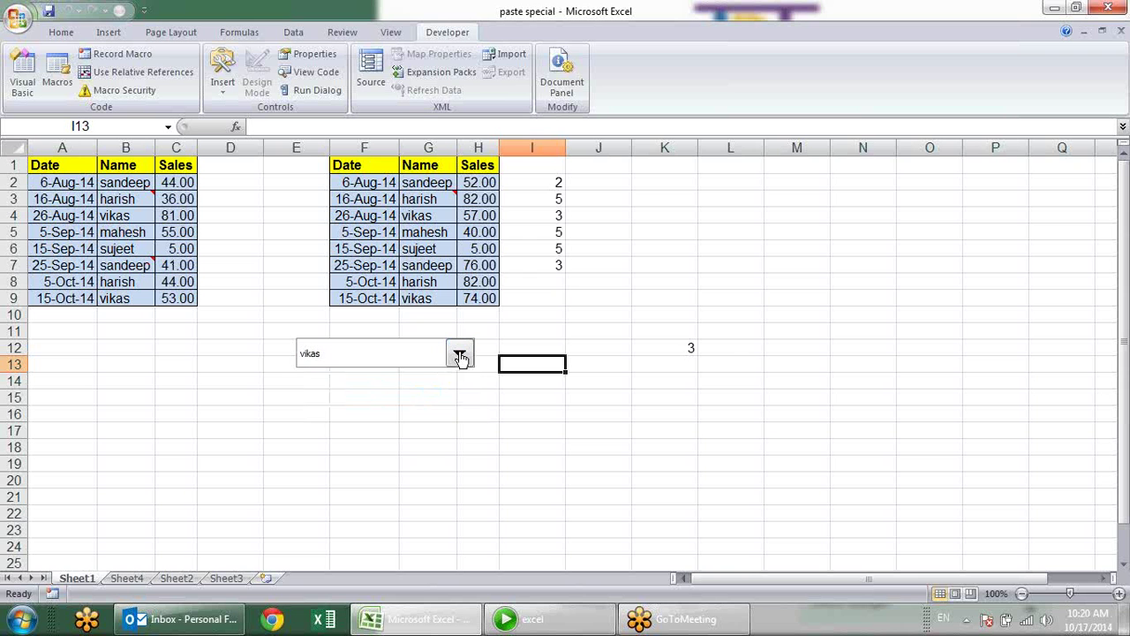
left_click(458, 354)
left_click(411, 407)
left_click(458, 350)
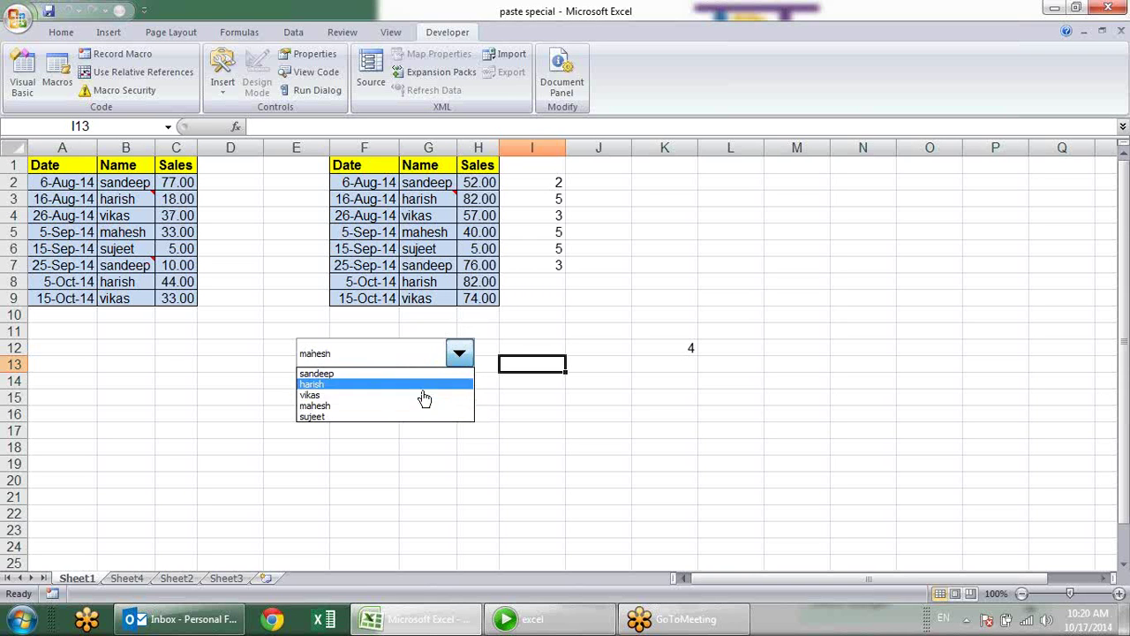
left_click(423, 395)
left_click(451, 362)
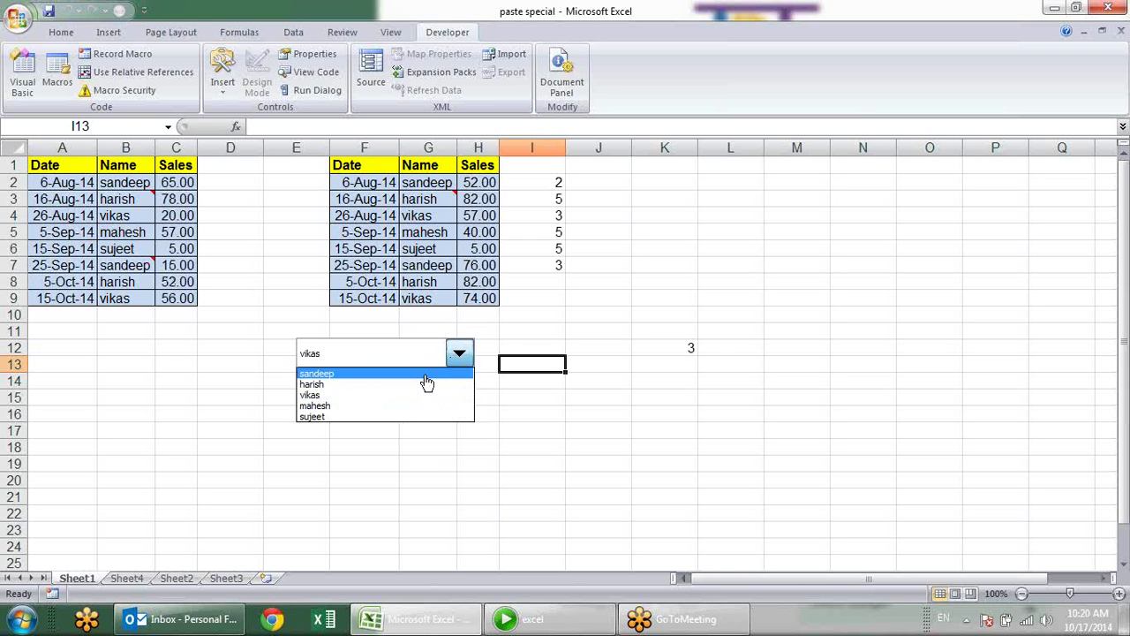
left_click(423, 373)
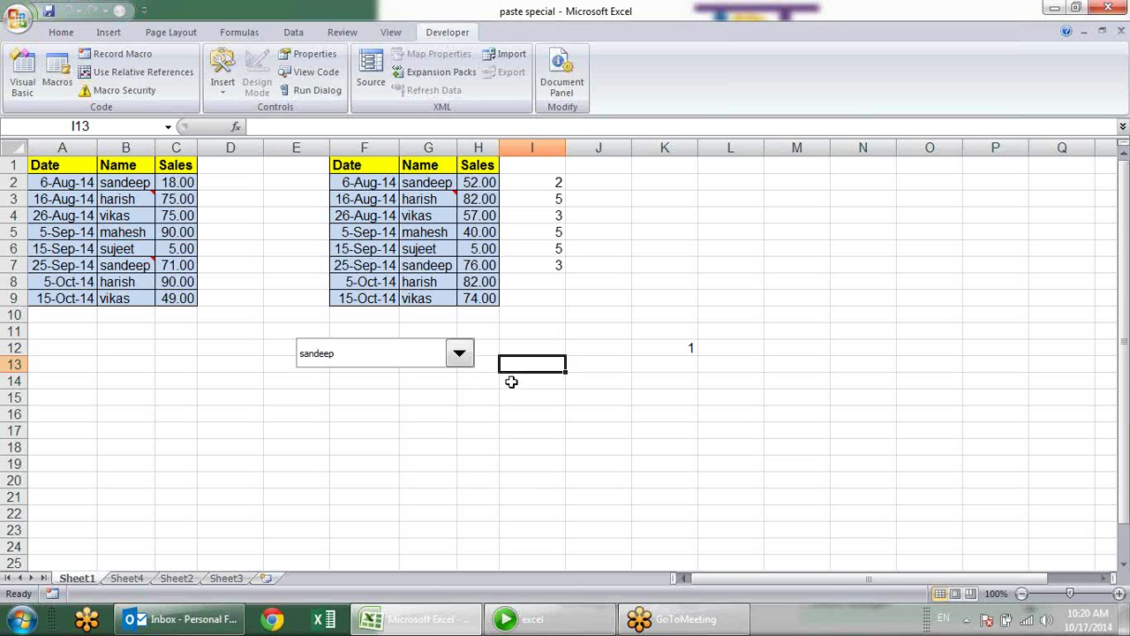
Delete the name drop-down from Sheet1, leaving the cells intact.
right_click(415, 351)
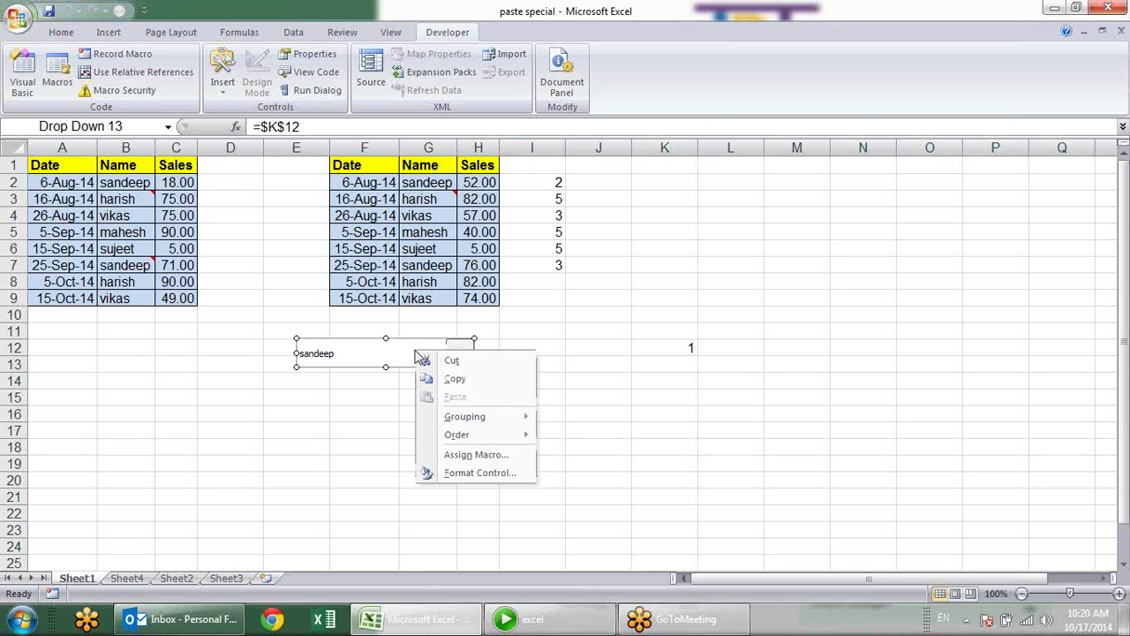
left_click(609, 378)
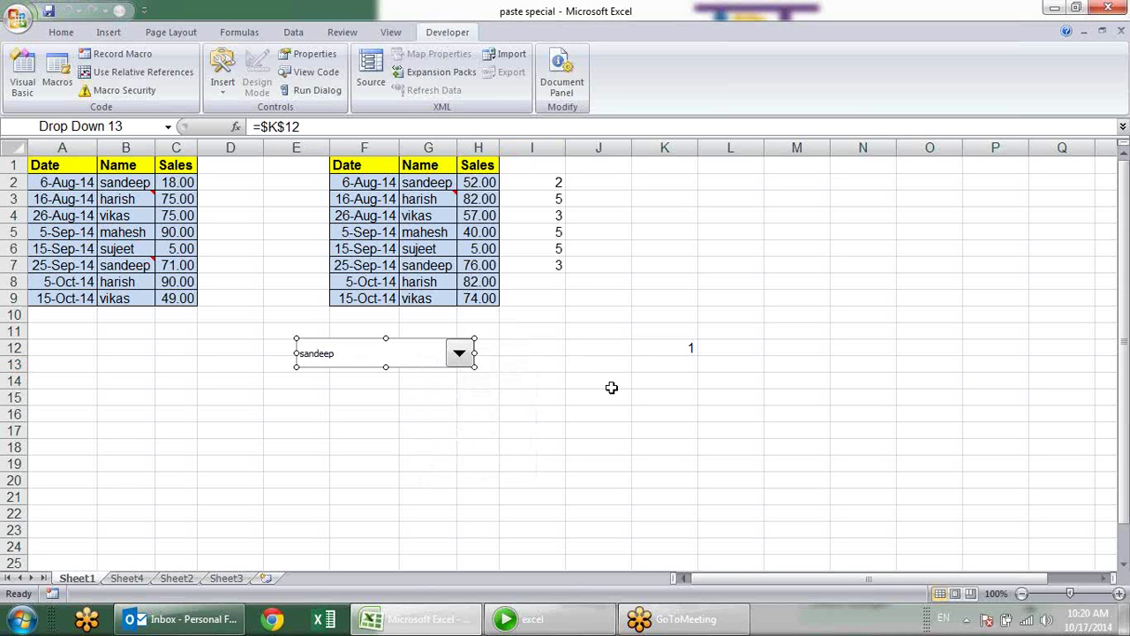
key("Delete")
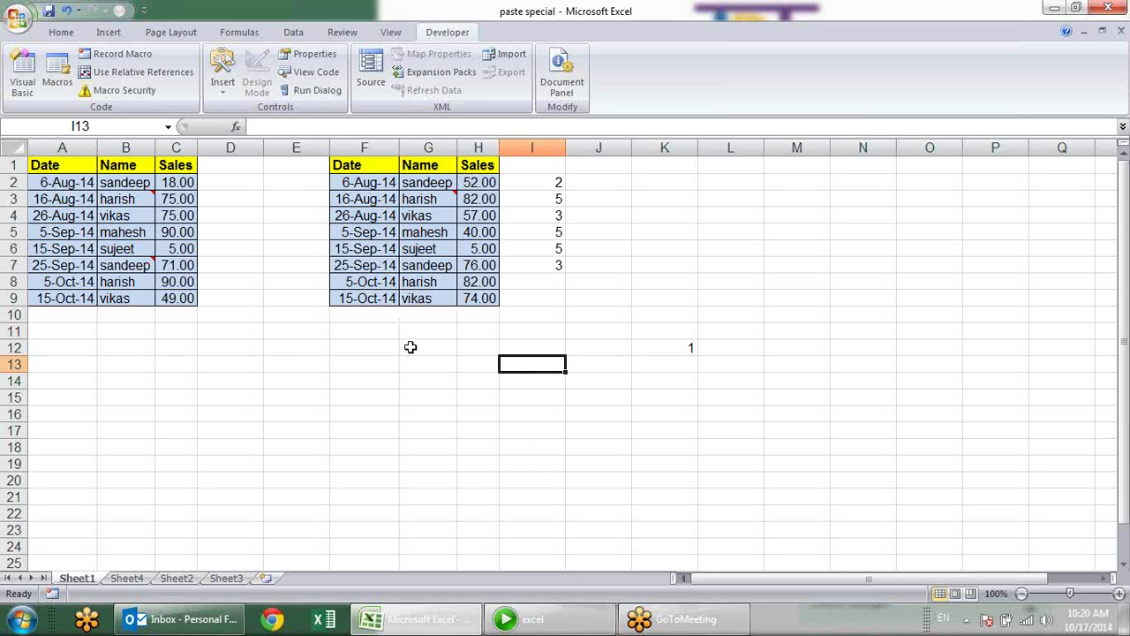
left_click(411, 347)
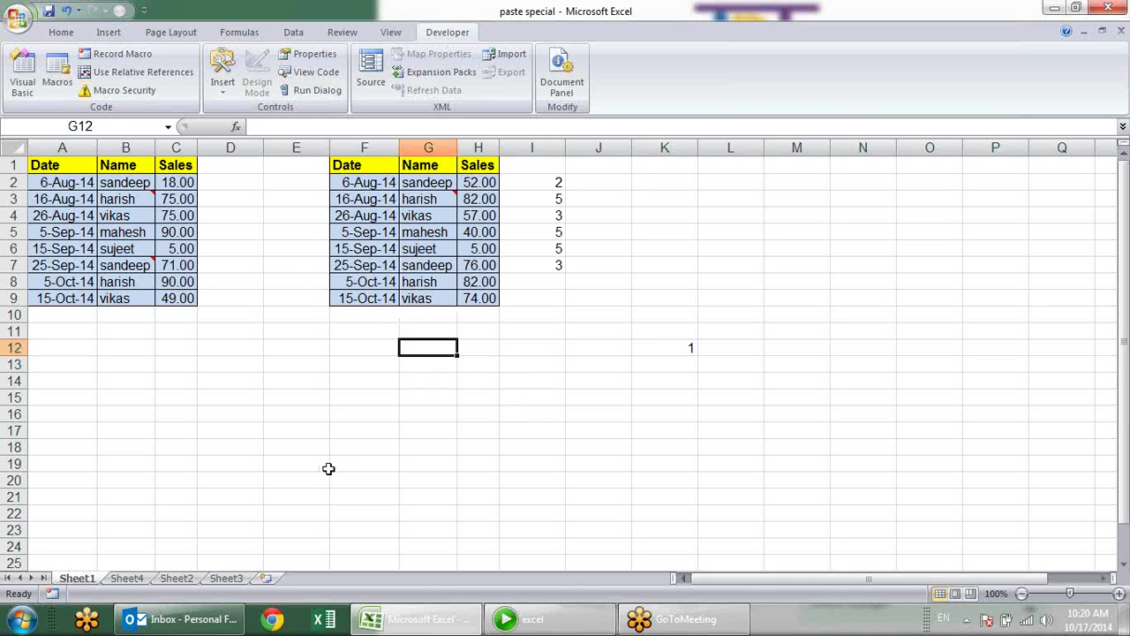
Review the I-column values on Sheet1, then move to Sheet4.
left_click(131, 580)
left_click(77, 579)
left_click(555, 184)
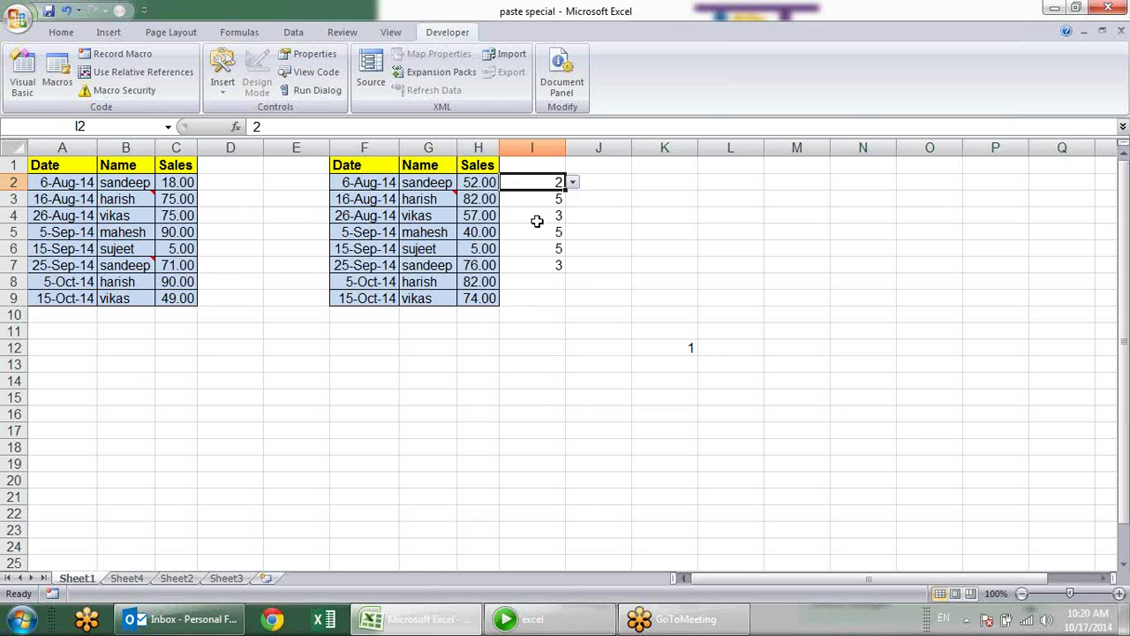
left_click(537, 221)
left_click(538, 265)
left_click(552, 247)
left_click(549, 216)
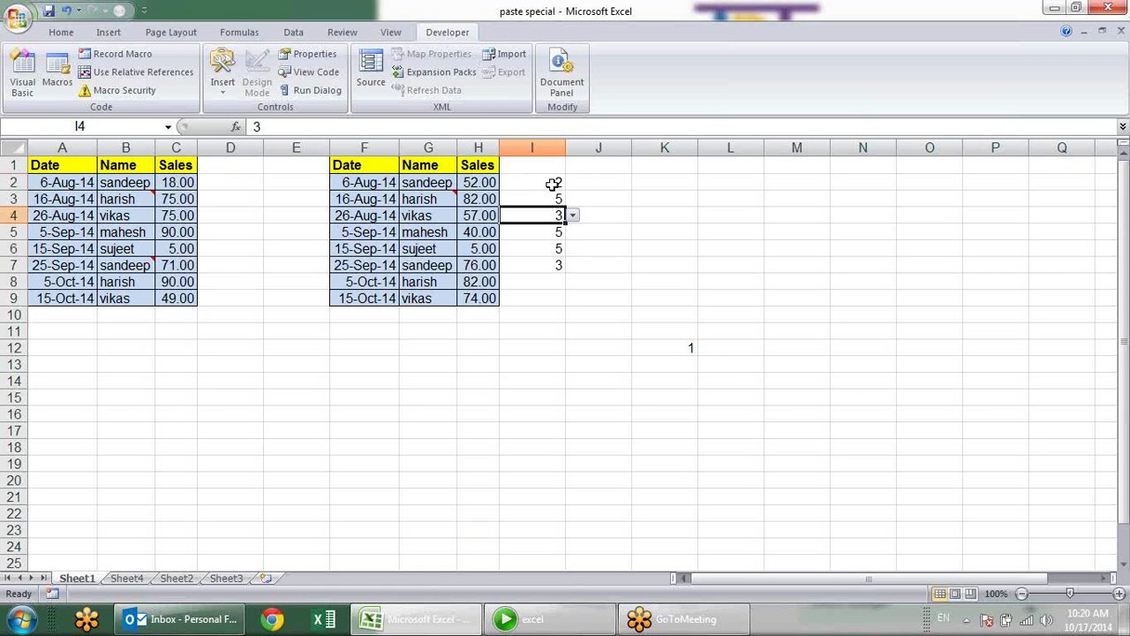
left_click(553, 184)
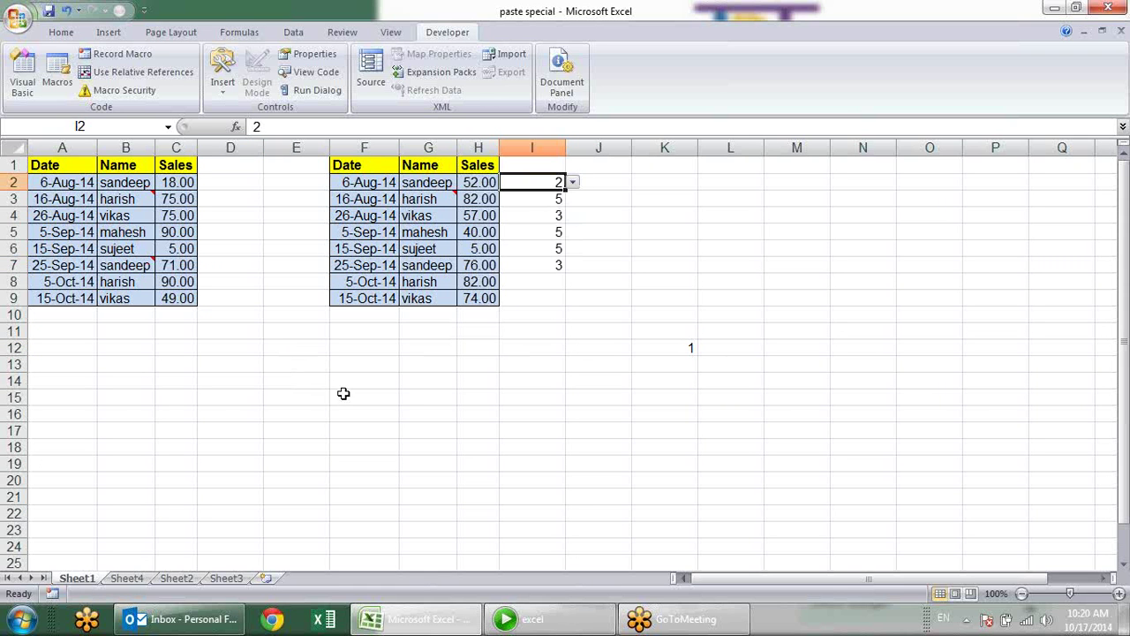
left_click(228, 382)
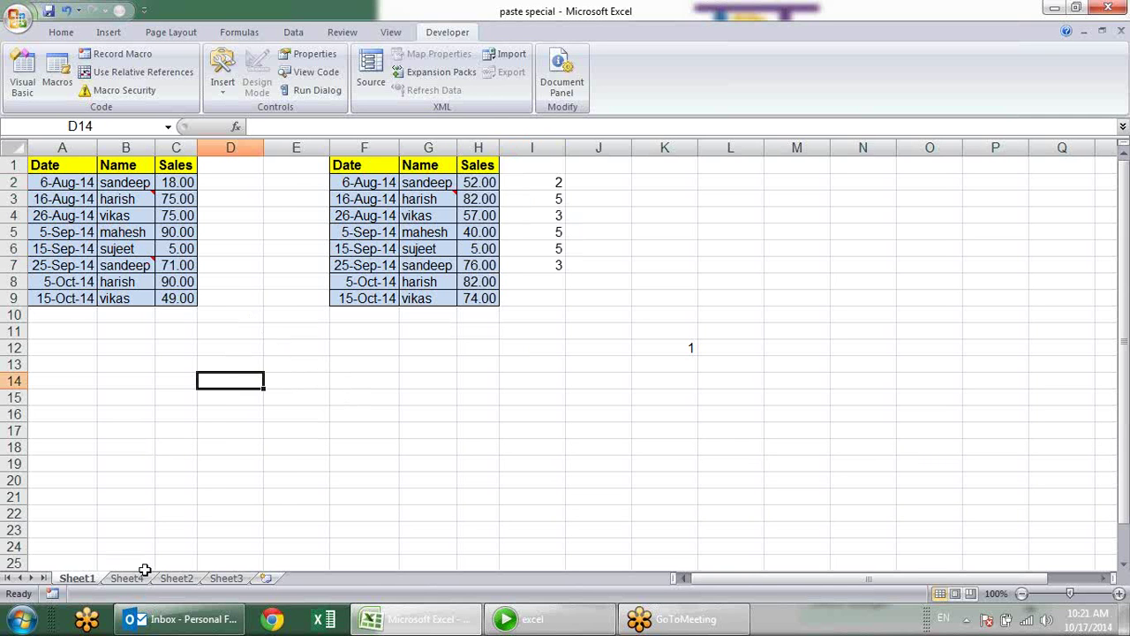
left_click(145, 576)
left_click(325, 247)
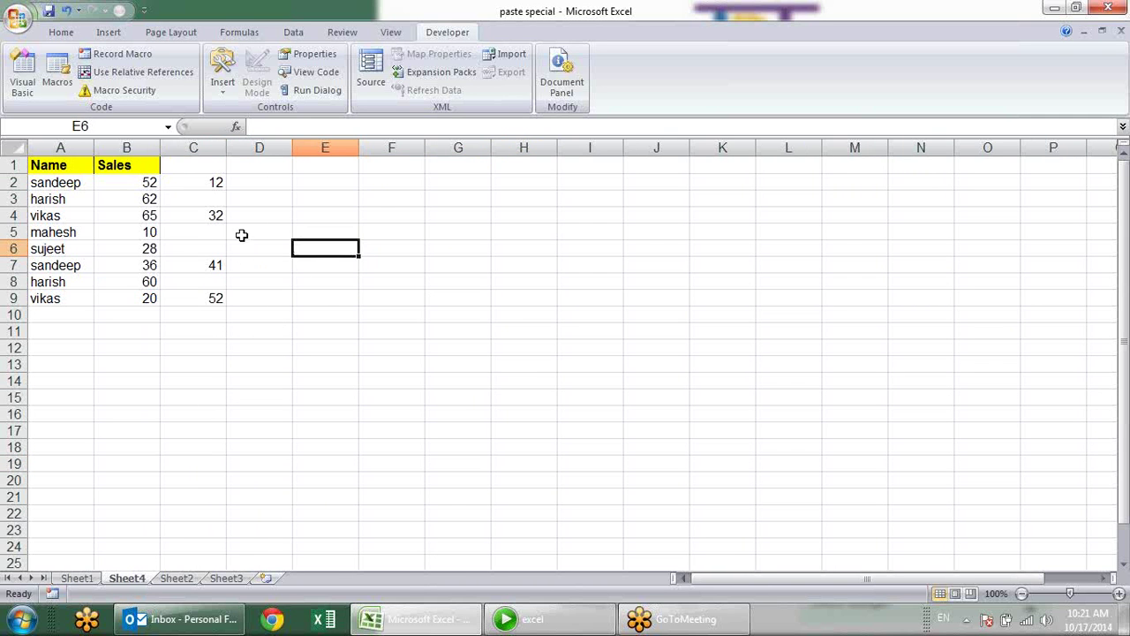
left_click_drag(68, 173, 114, 285)
left_click(156, 345)
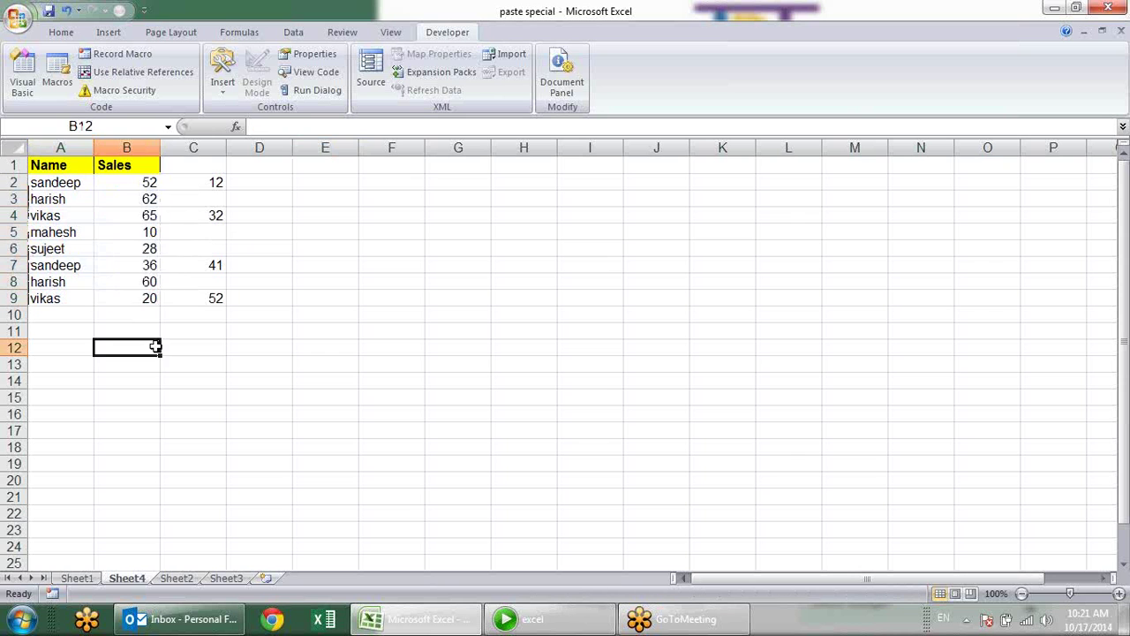
left_click(150, 198)
left_click(149, 245)
left_click(150, 279)
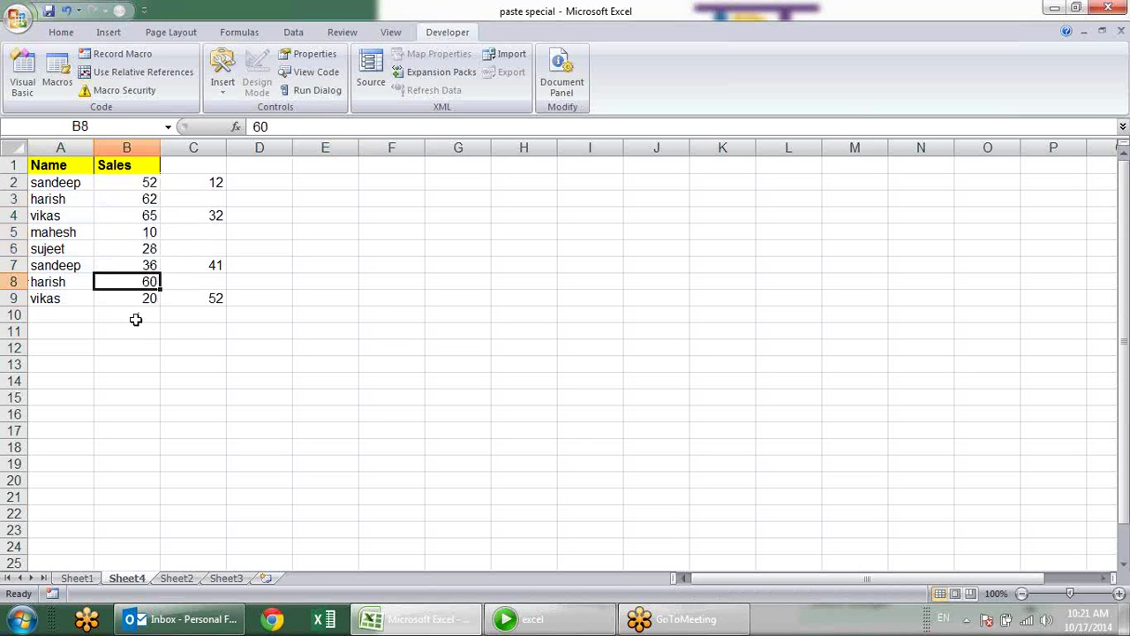
left_click(62, 231)
left_click(126, 280)
left_click(147, 197)
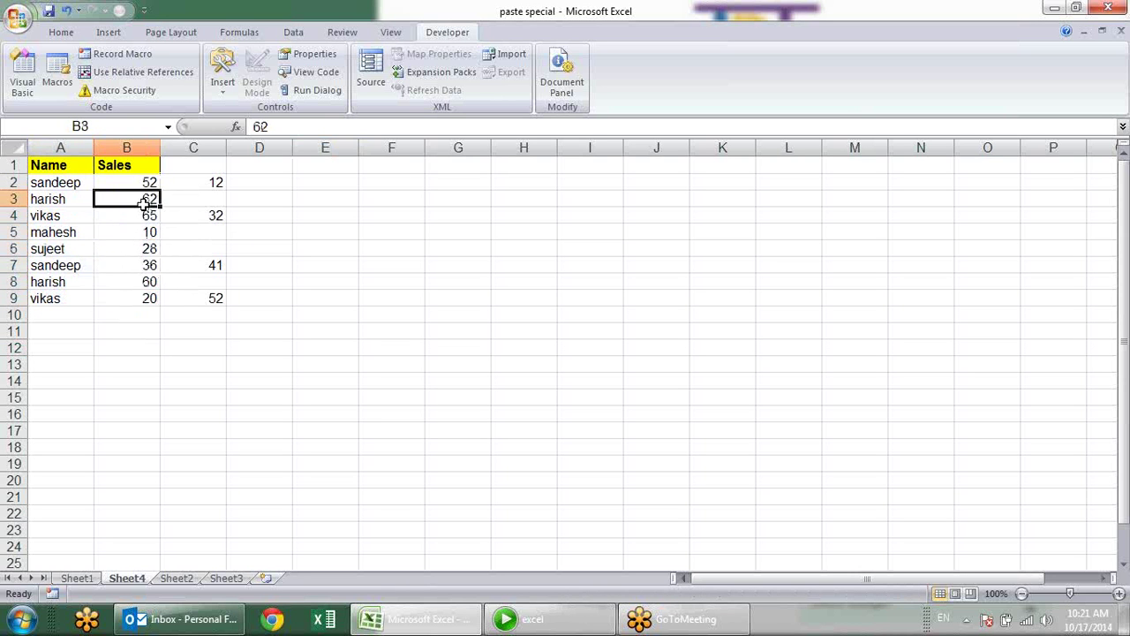
left_click(149, 183)
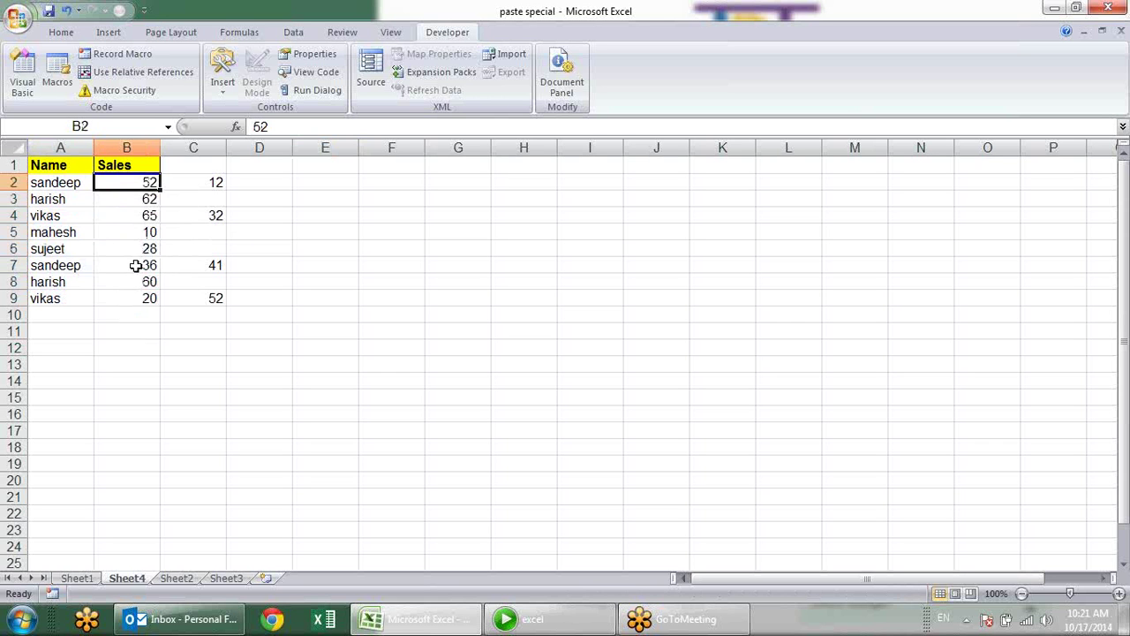
left_click_drag(216, 182, 206, 290)
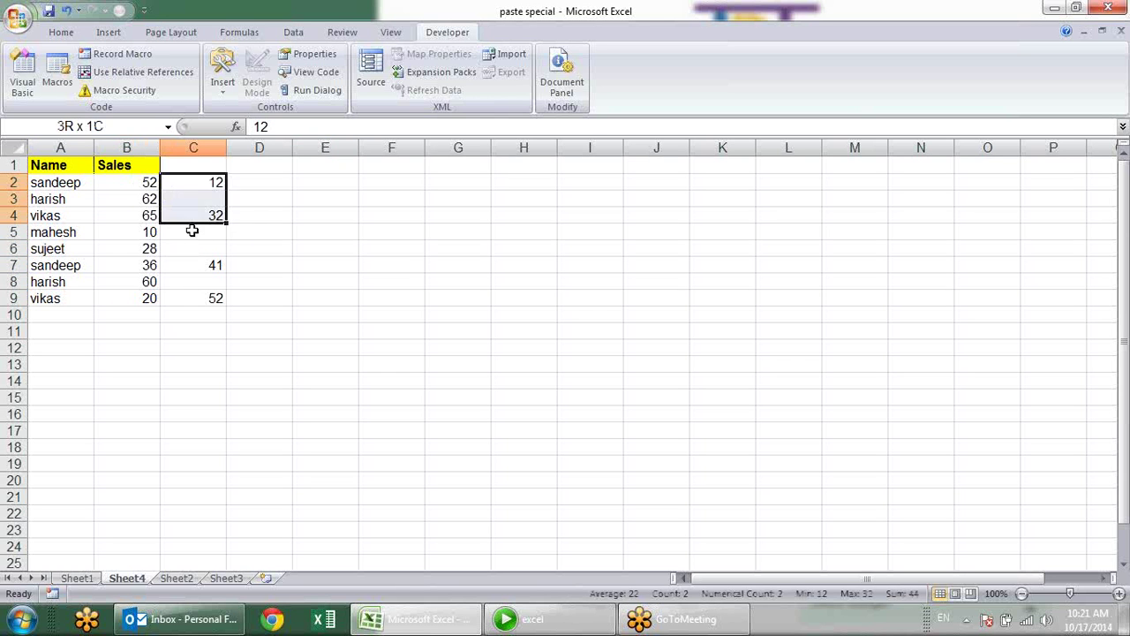
left_click(209, 183)
left_click(212, 215)
left_click(209, 264)
left_click(209, 298)
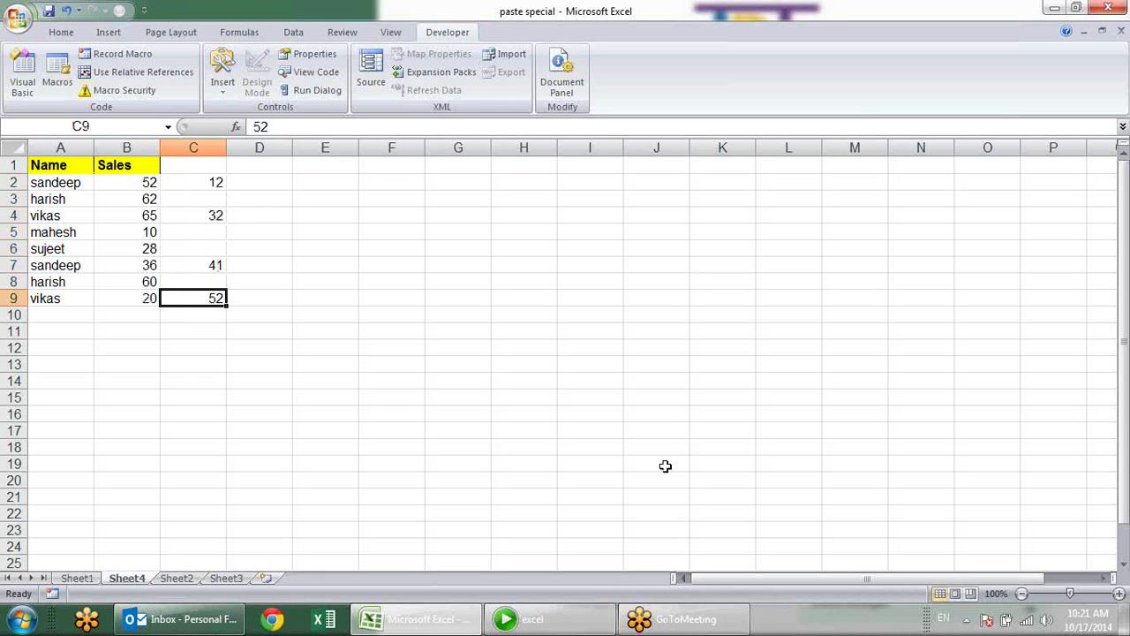
left_click(279, 179)
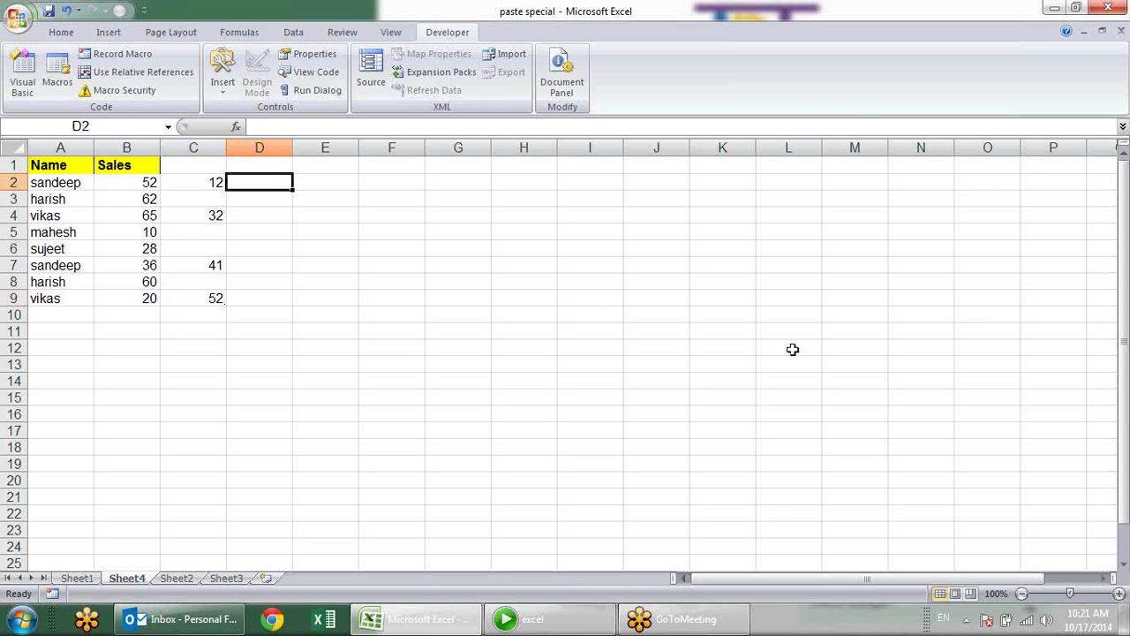
left_click_drag(186, 181, 190, 300)
left_click(143, 270)
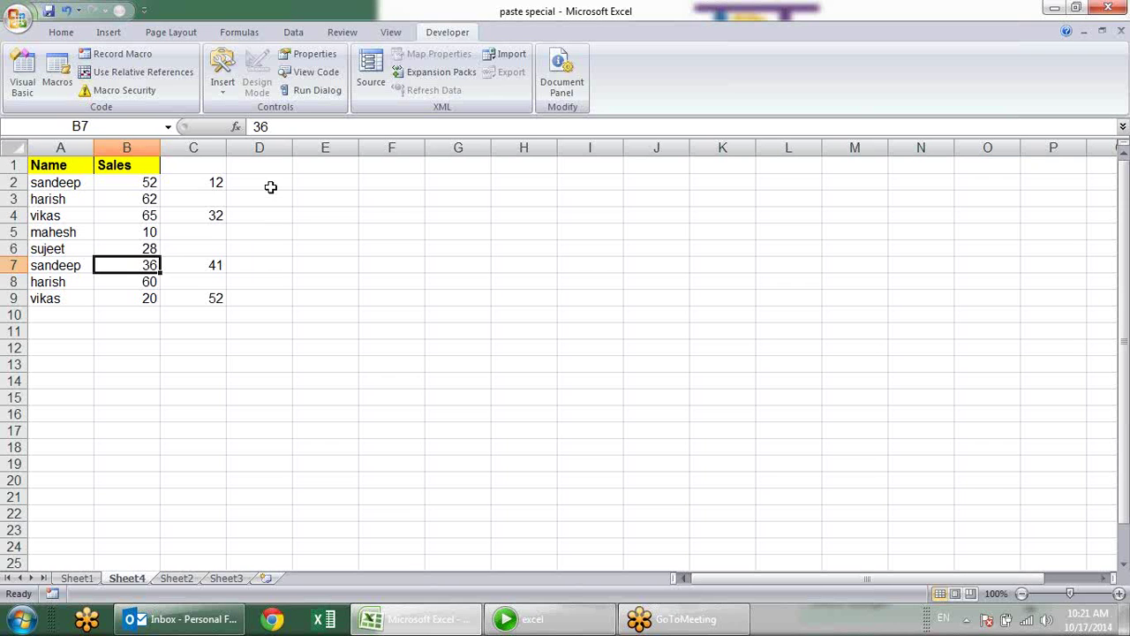
left_click_drag(216, 180, 202, 306)
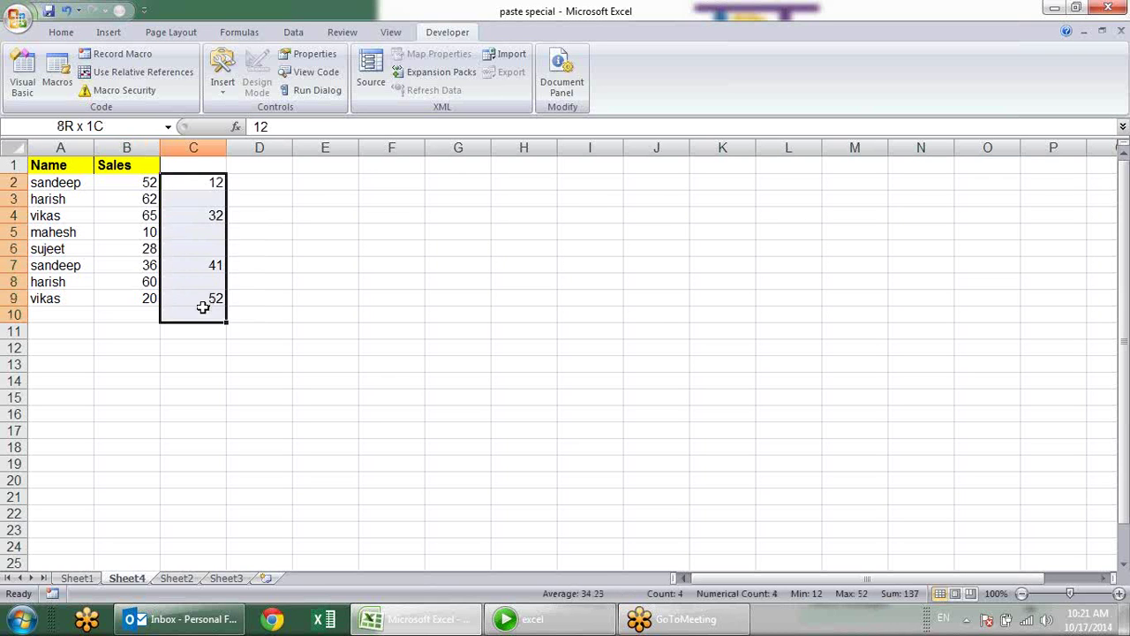
left_click(140, 235)
left_click(194, 182)
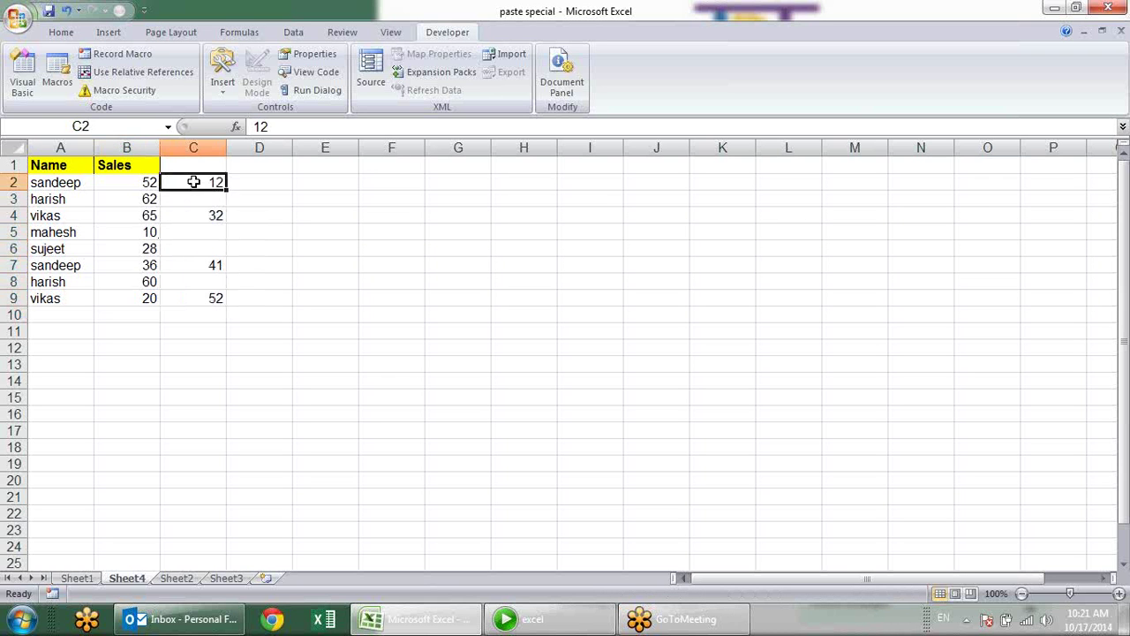
left_click(150, 180)
left_click(208, 211)
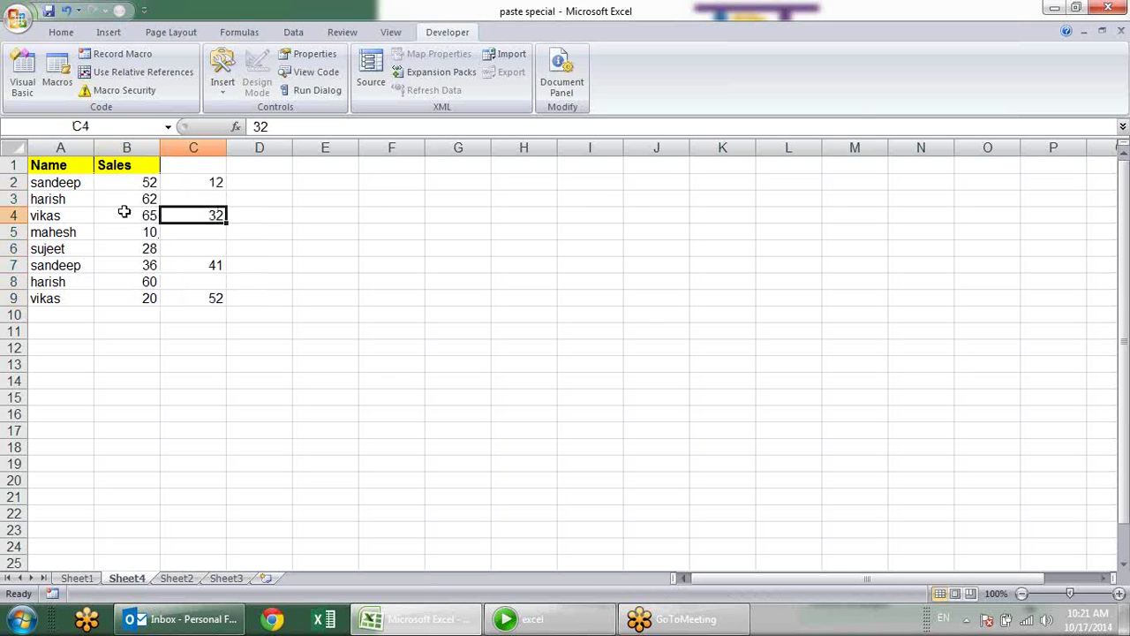
left_click(125, 214)
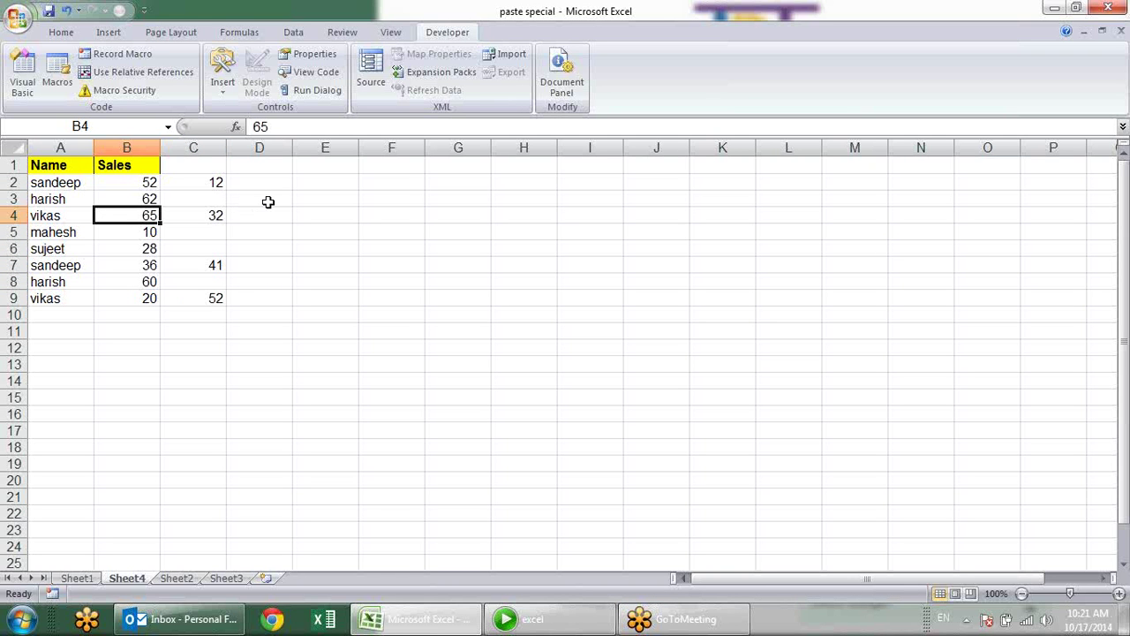
left_click(261, 182)
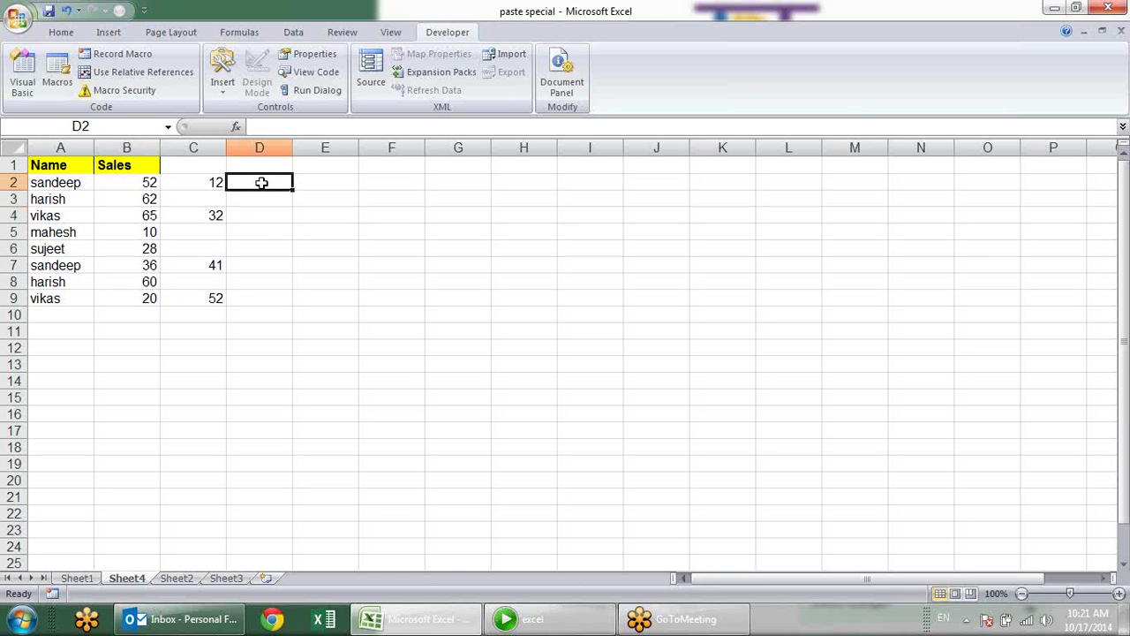
Enter =B2+C2 in D2 and fill it down to D9.
type("=")
key("Left")
key("Left")
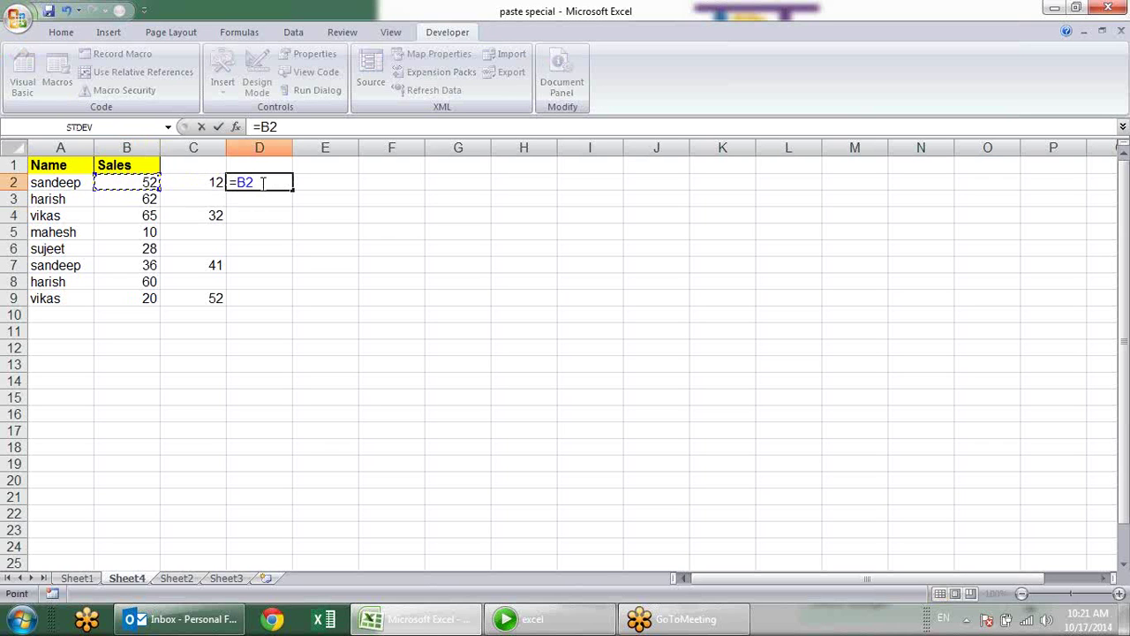
type("+")
left_click(204, 178)
key("Return")
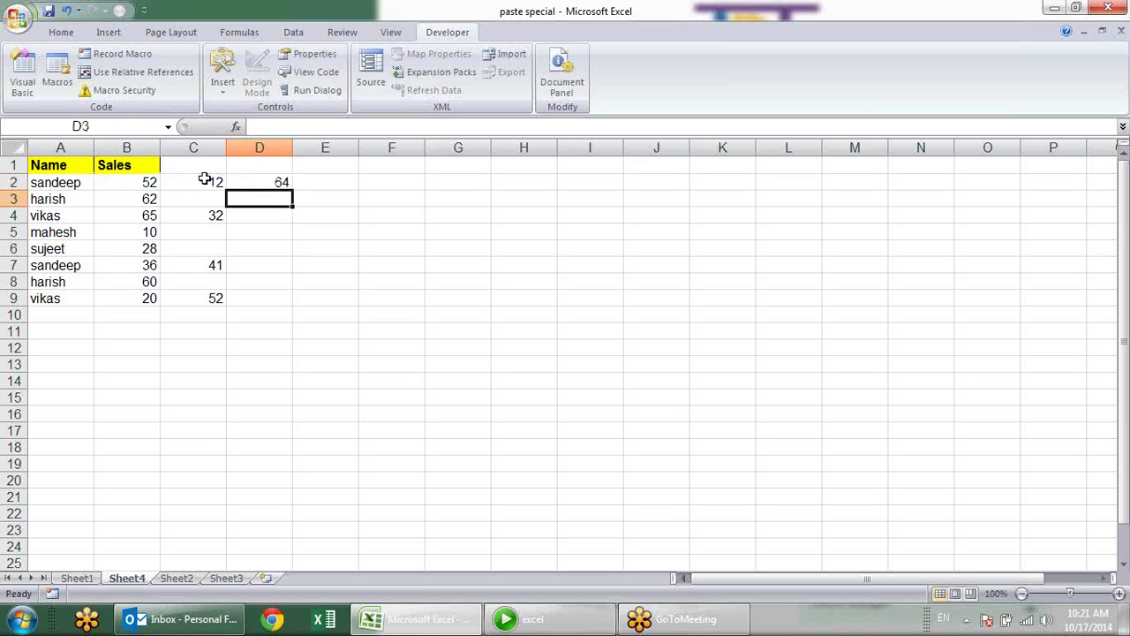
left_click(282, 182)
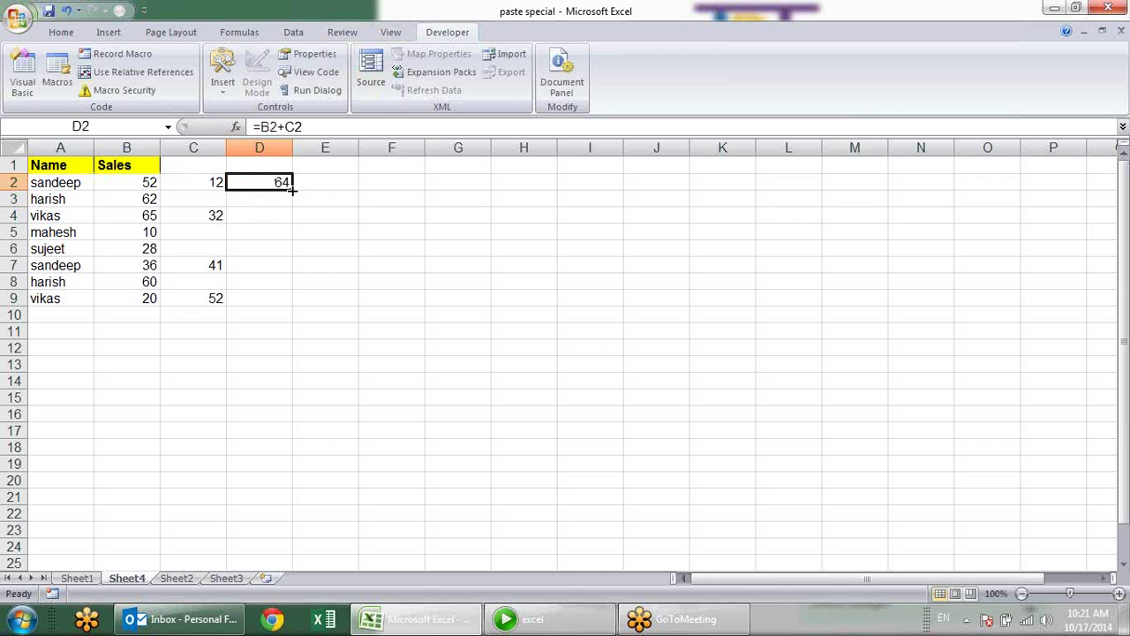
left_click_drag(292, 190, 294, 304)
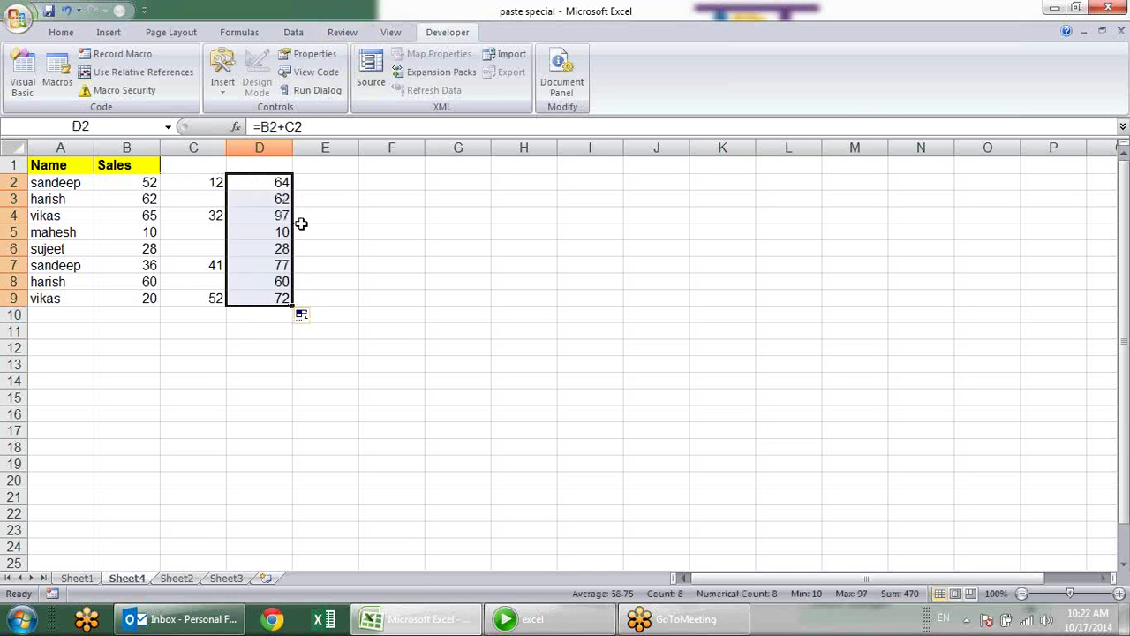
Paste the D2:D9 totals onto B2 as values and clear column D.
key("ctrl+c")
left_click(146, 183)
key("alt+e")
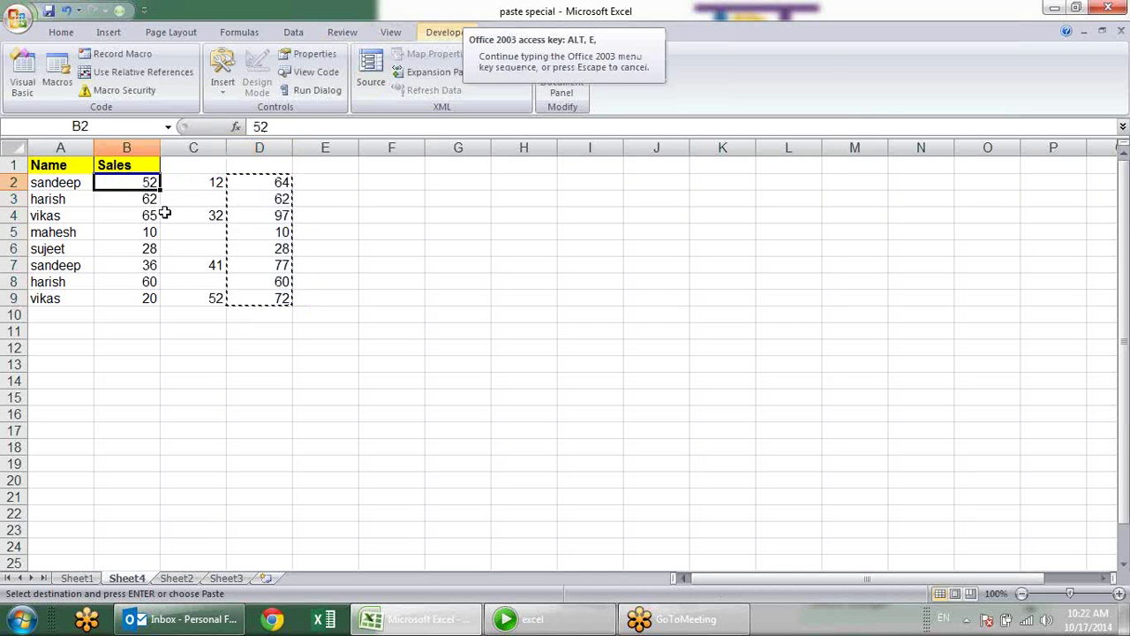
key("s")
key("v")
key("Return")
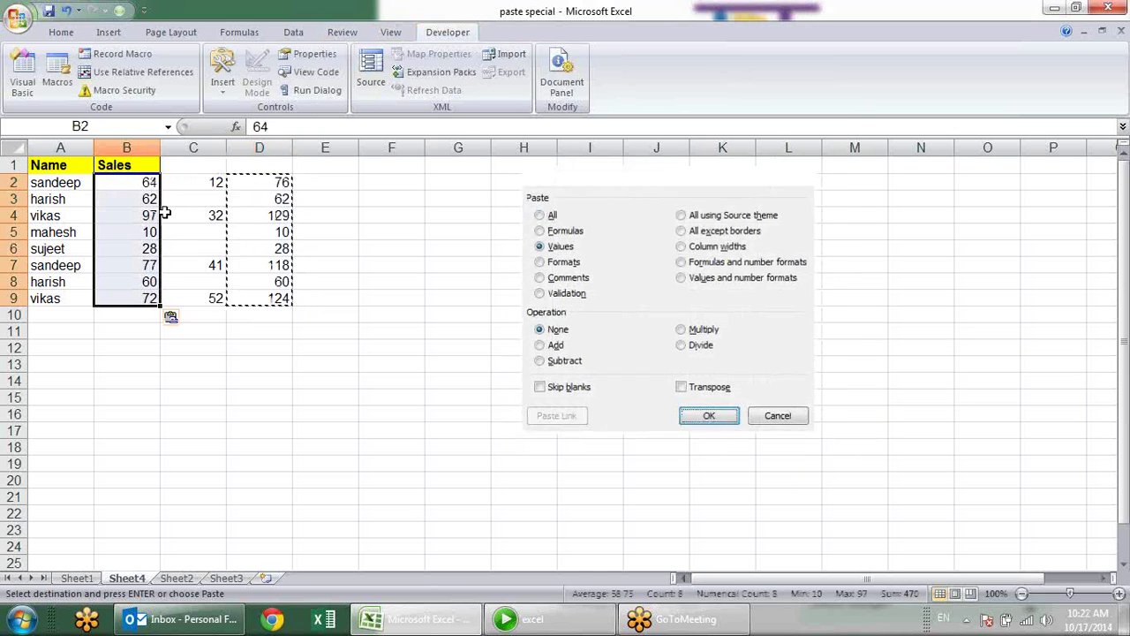
key("Escape")
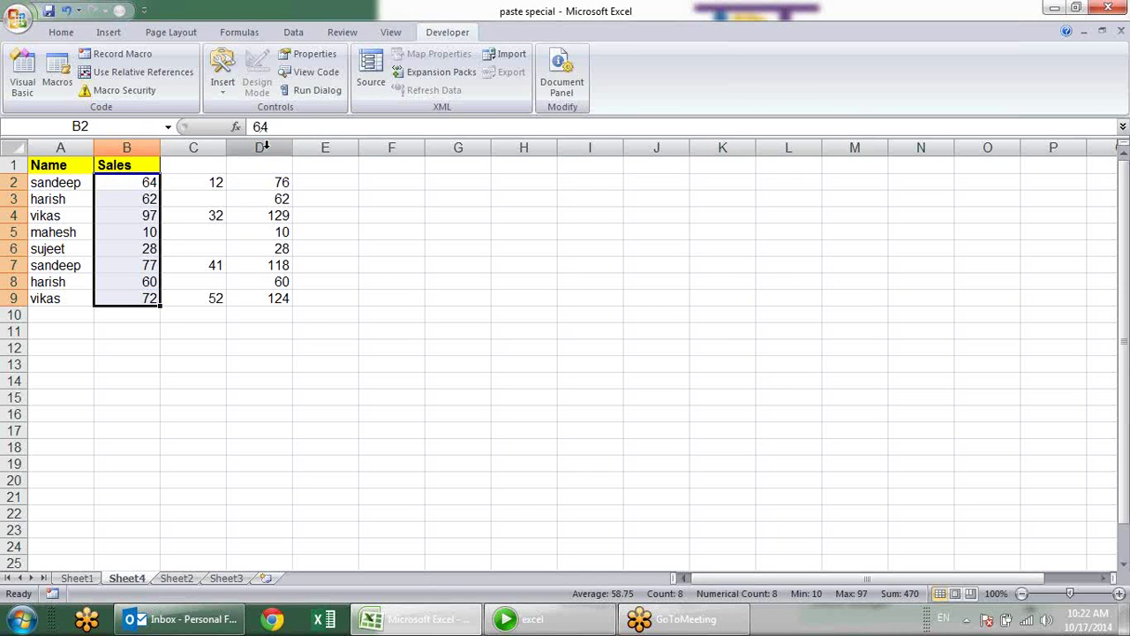
right_click(260, 148)
left_click(309, 253)
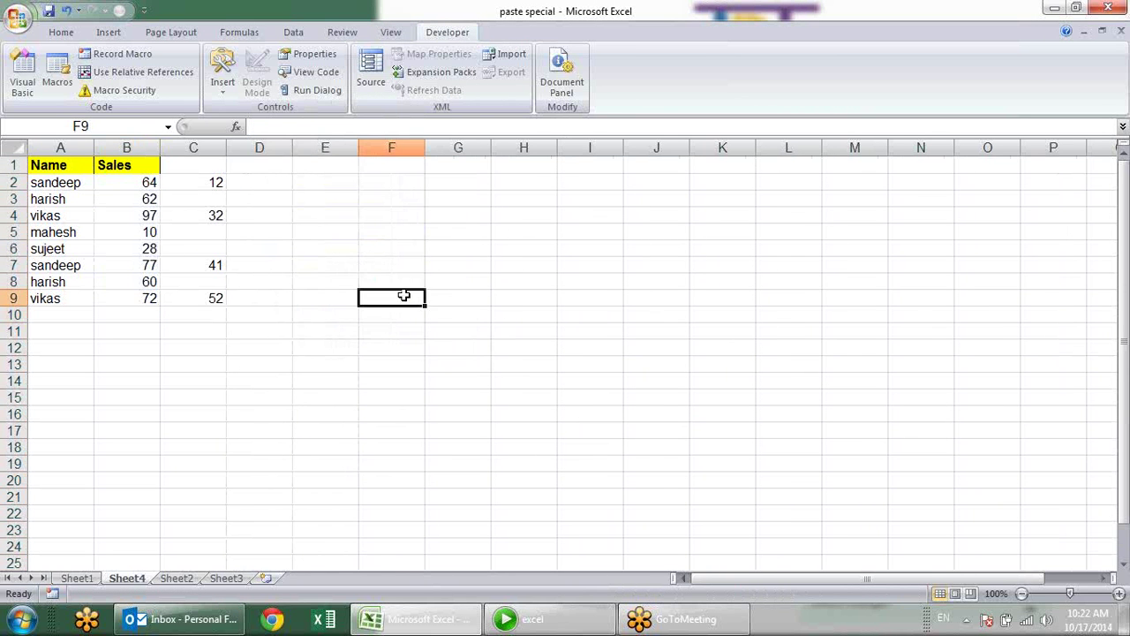
Paste Special C2:C9 onto B2 with the Add operation, making Sales 76, 62, 129, 10, 28, 118, 60, 124.
left_click_drag(217, 184, 214, 300)
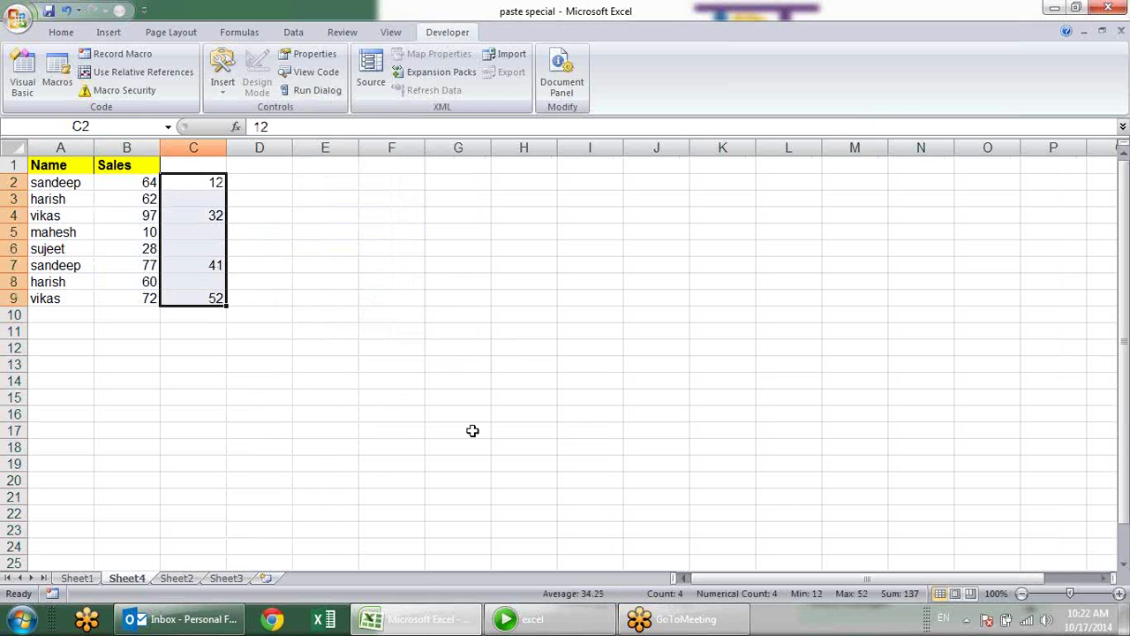
key("ctrl+c")
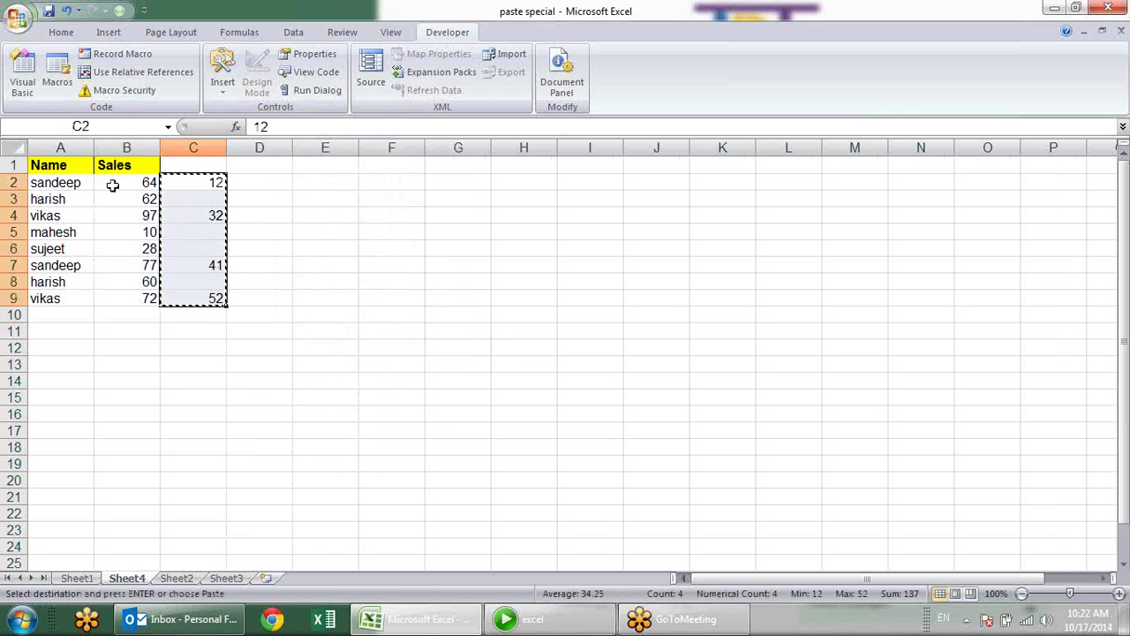
right_click(115, 183)
left_click(205, 246)
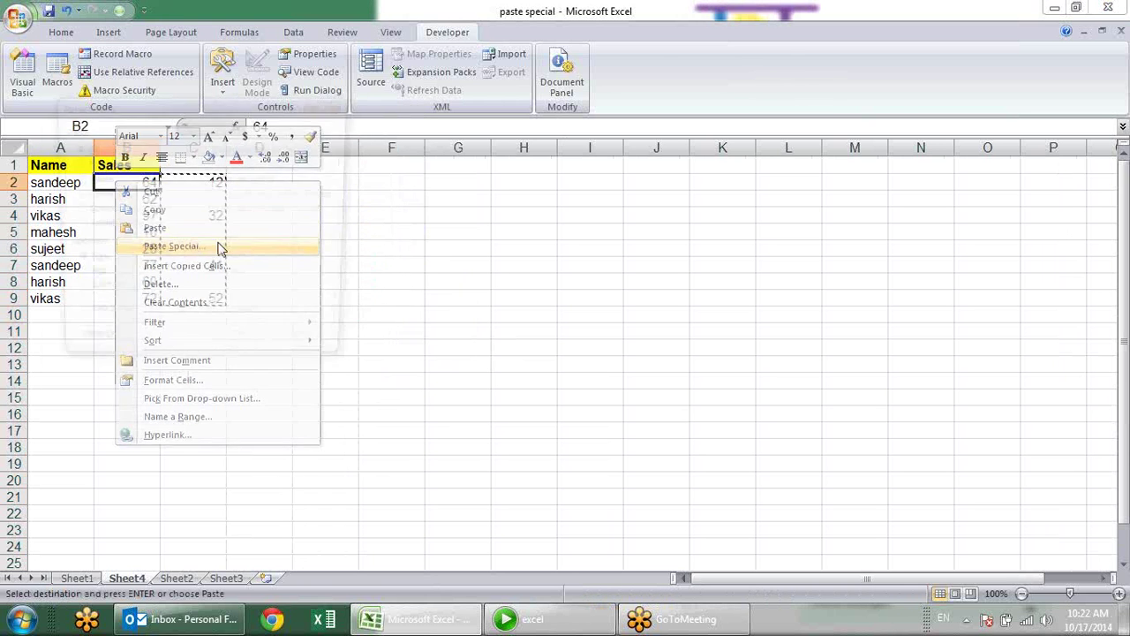
left_click_drag(114, 104, 450, 159)
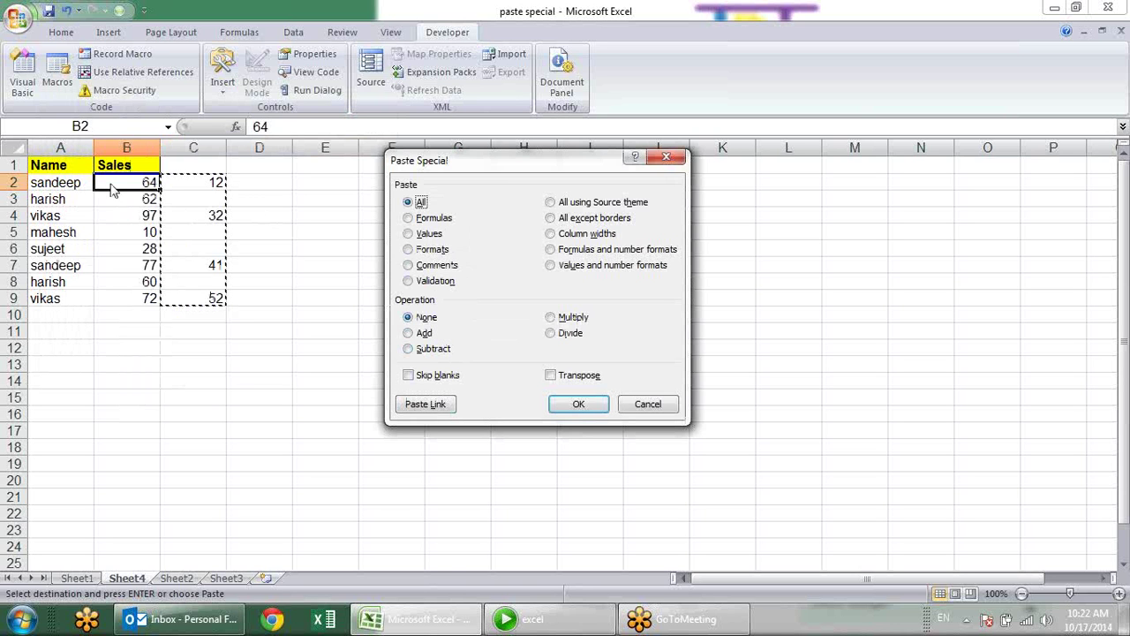
left_click(421, 334)
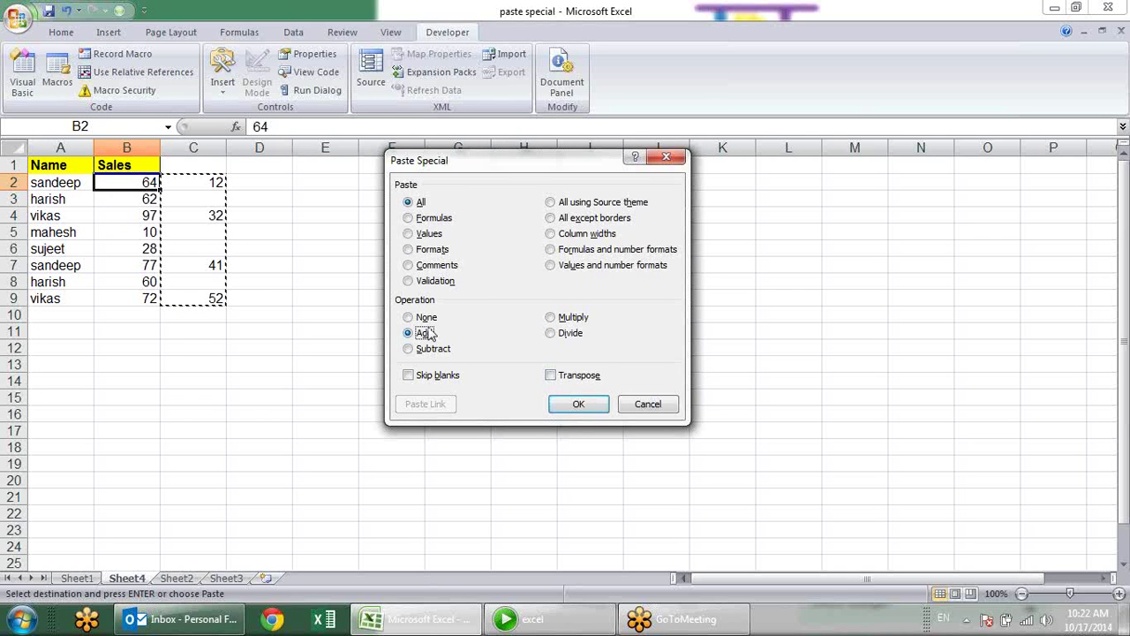
left_click(575, 409)
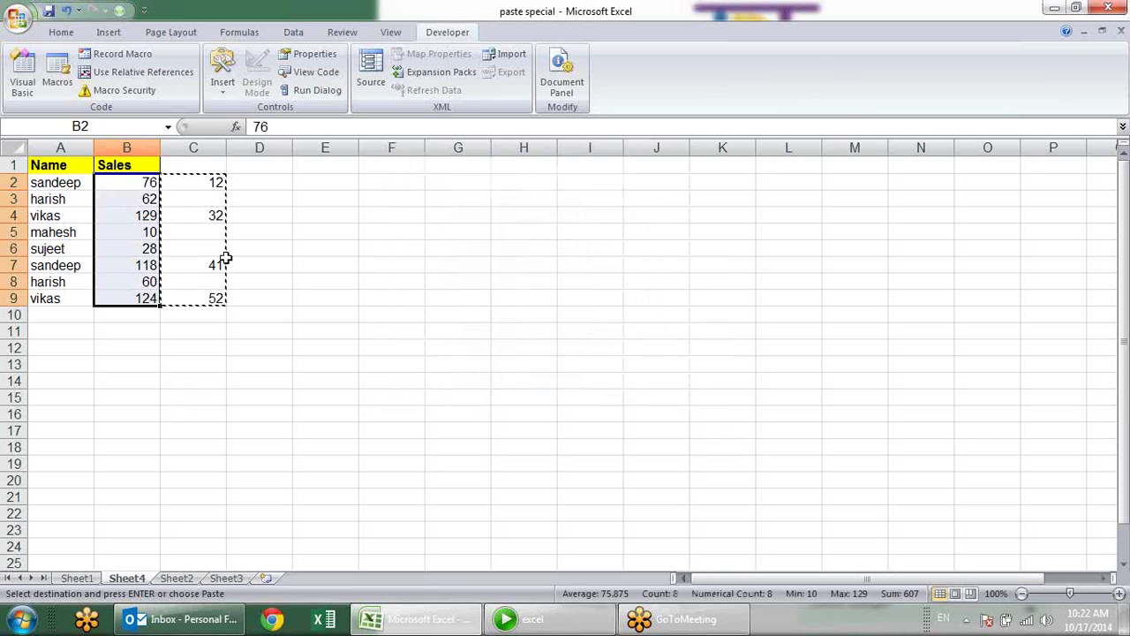
left_click(267, 252)
Cancel the copy outline and review the column C amounts from 12 to 52.
key("Escape")
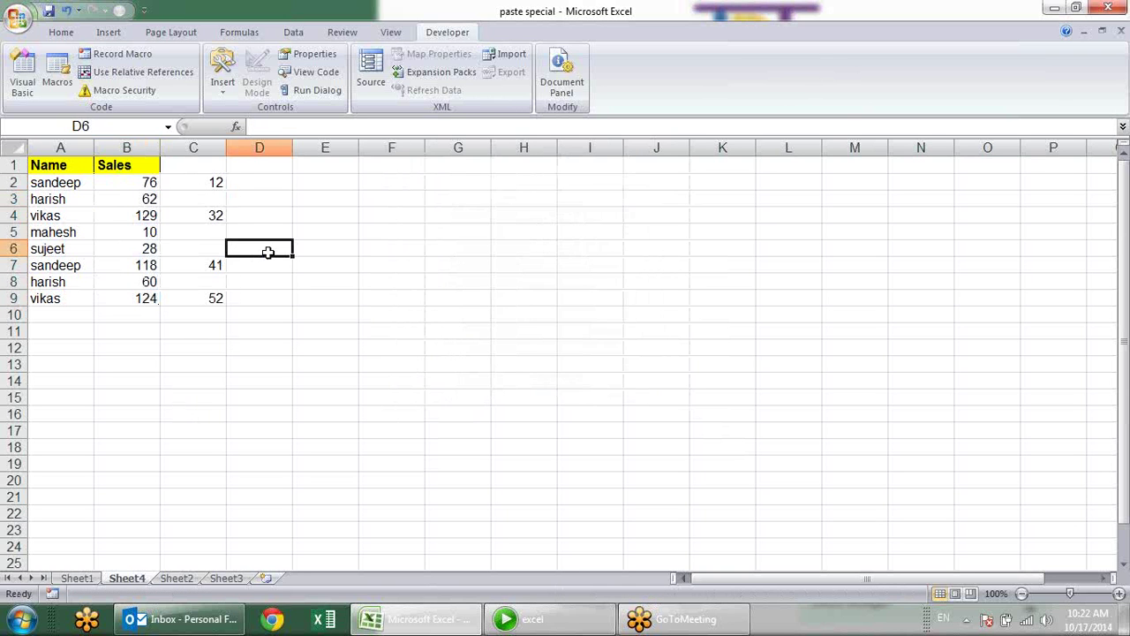
left_click(212, 183)
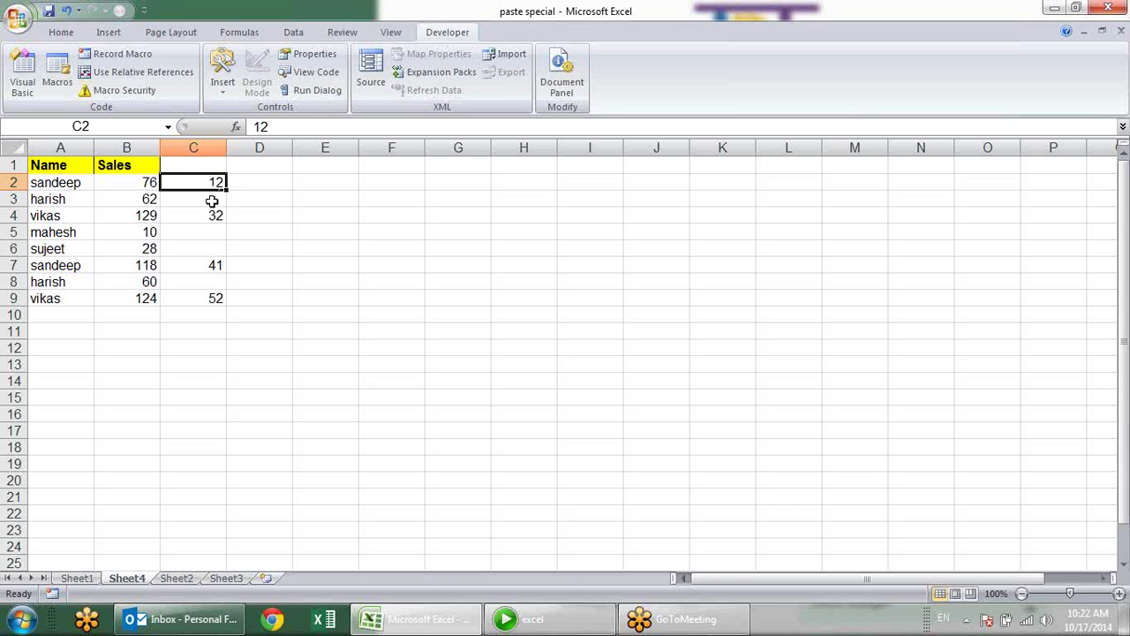
left_click(212, 201)
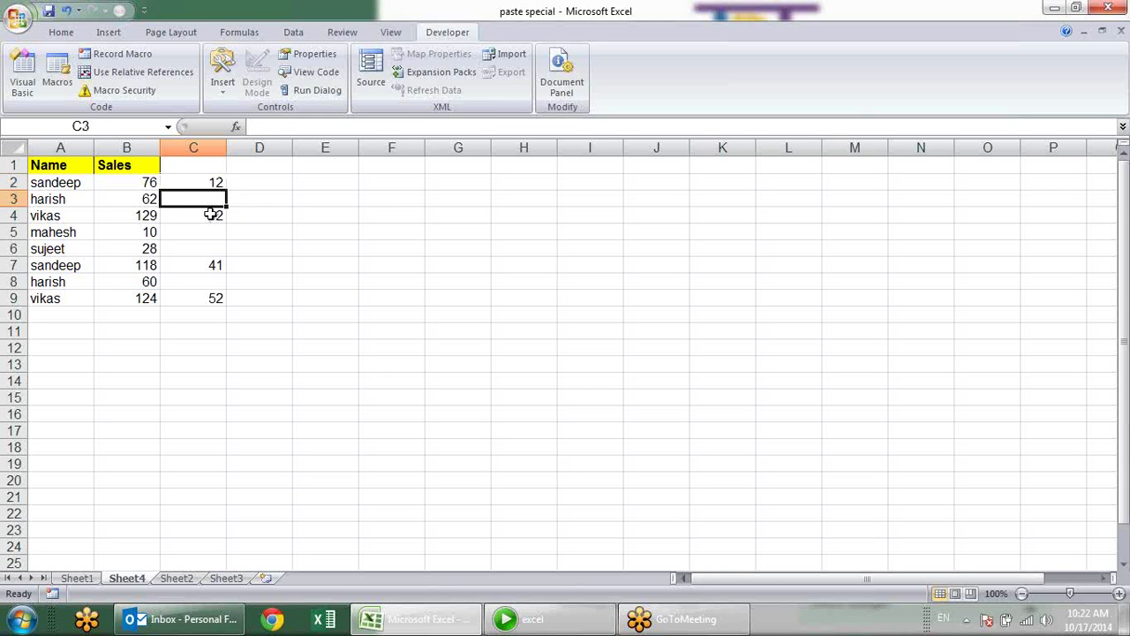
left_click(203, 182)
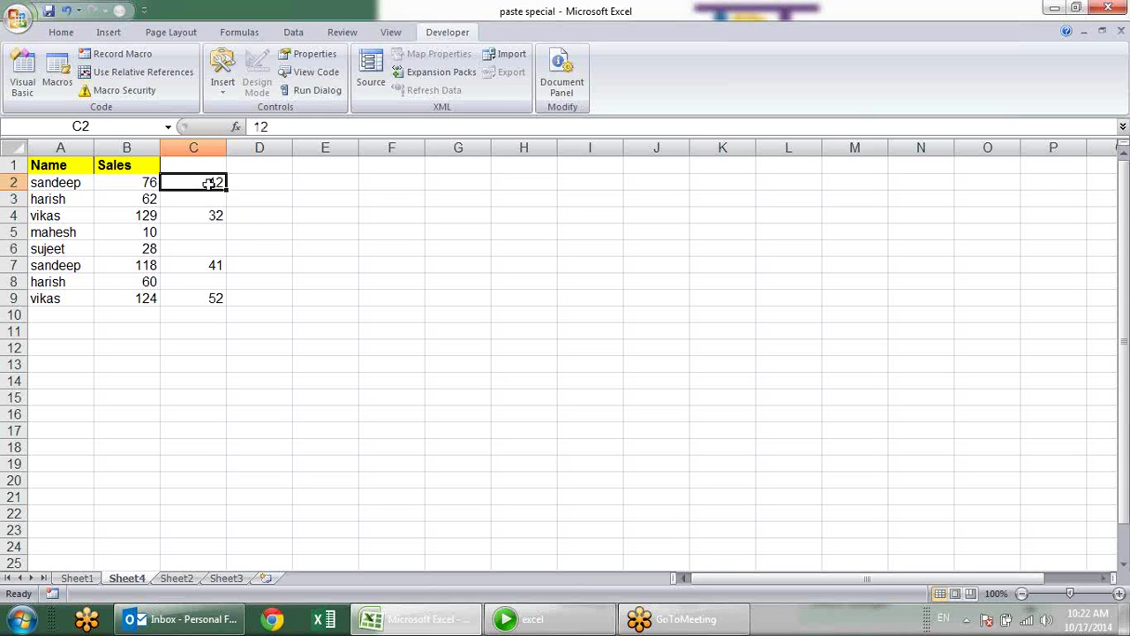
left_click(210, 216)
left_click(208, 265)
left_click(208, 298)
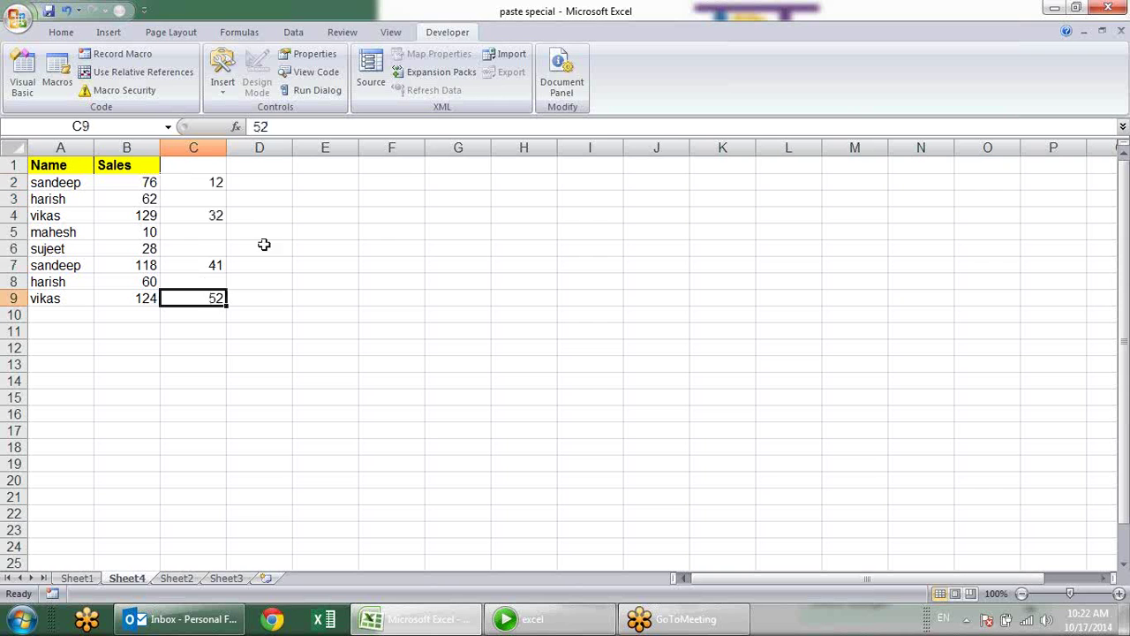
Recheck the Sales values in B2 and B3, then widen column D.
left_click(260, 181)
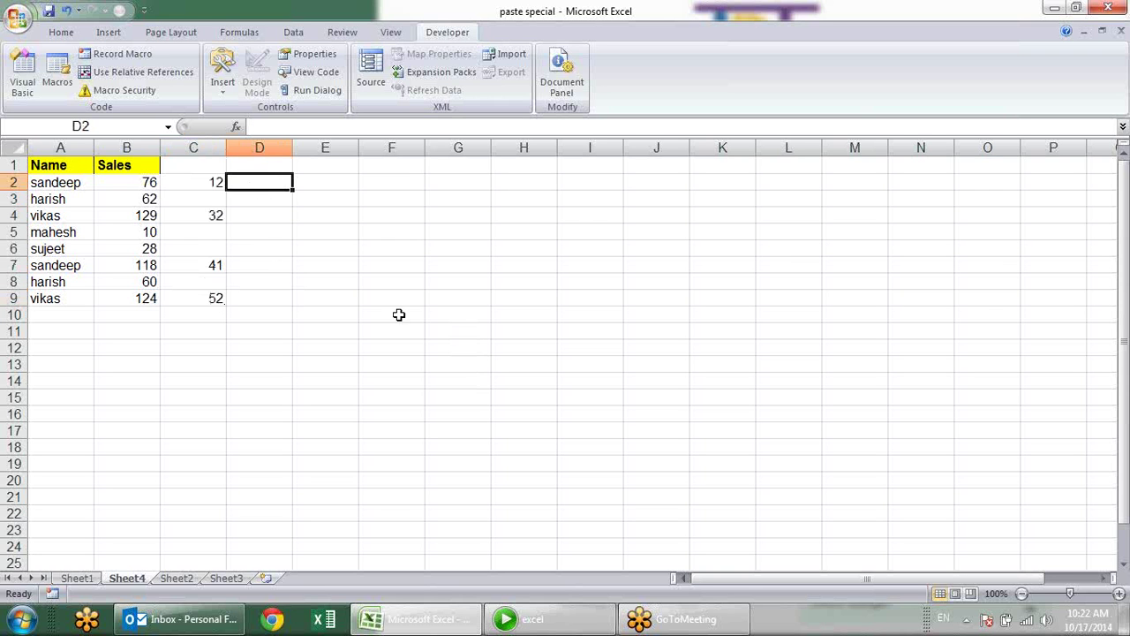
left_click(204, 184)
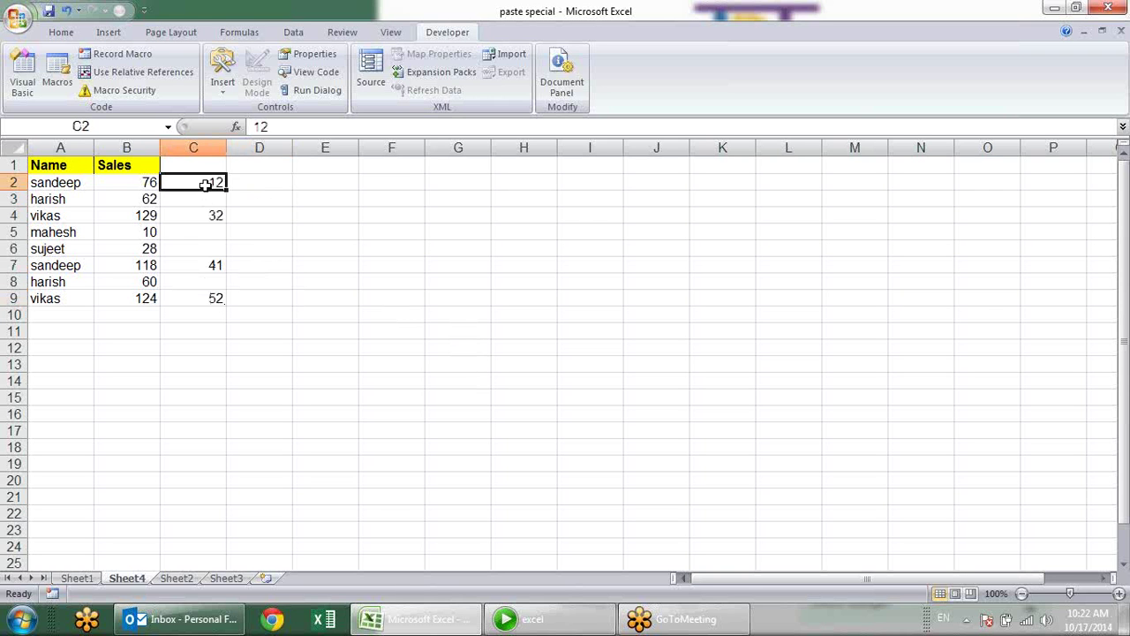
left_click(154, 182)
left_click(184, 201)
left_click(152, 201)
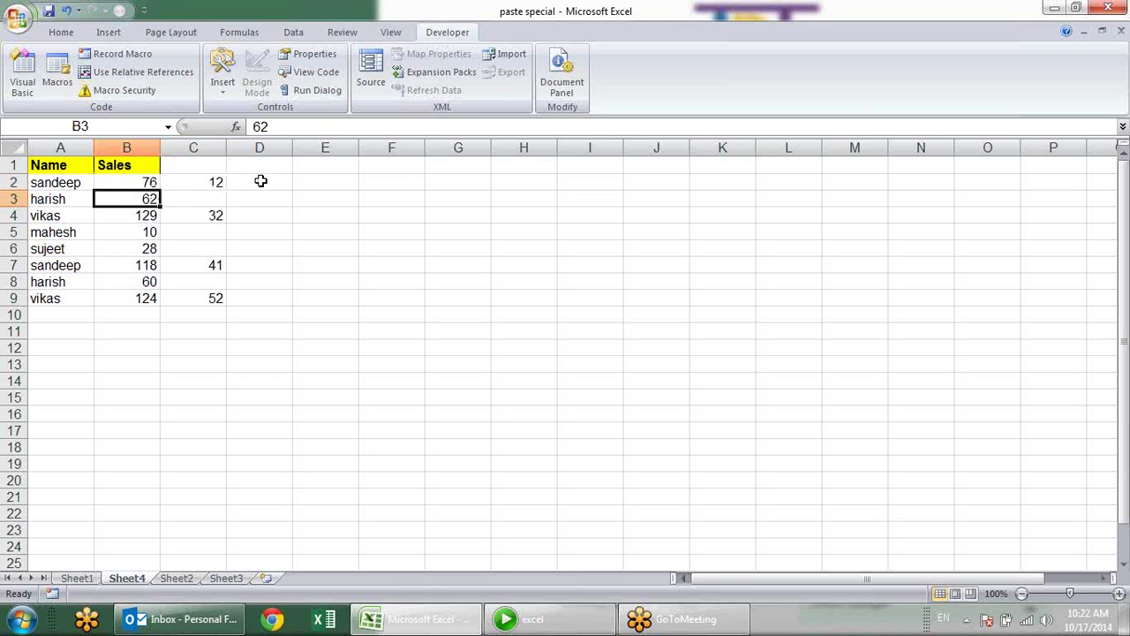
left_click(260, 181)
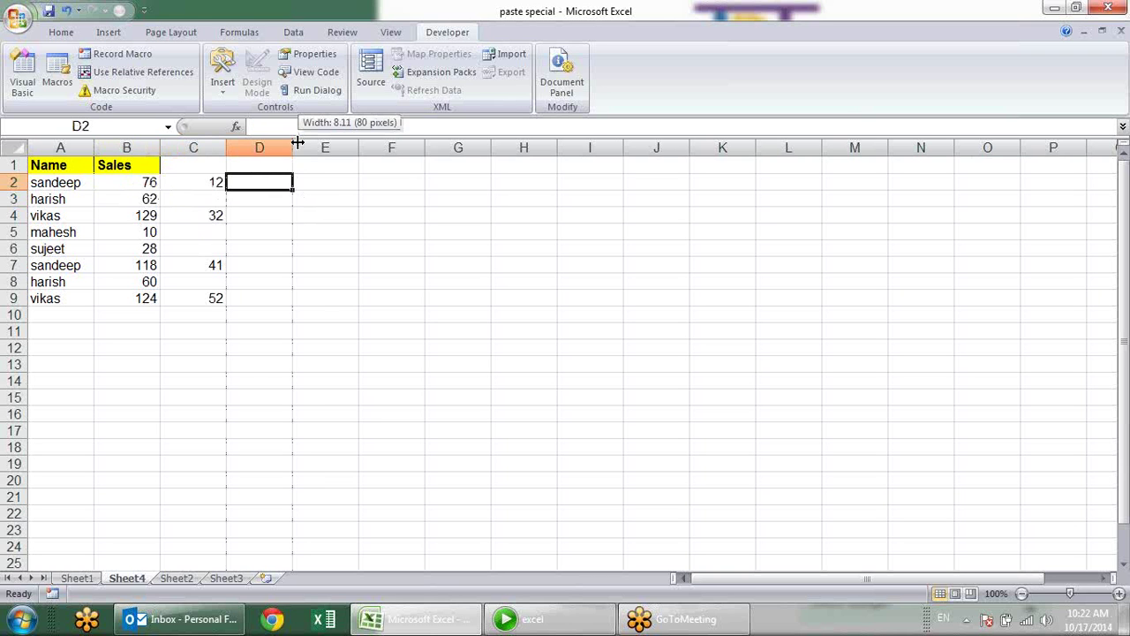
left_click_drag(297, 142, 348, 142)
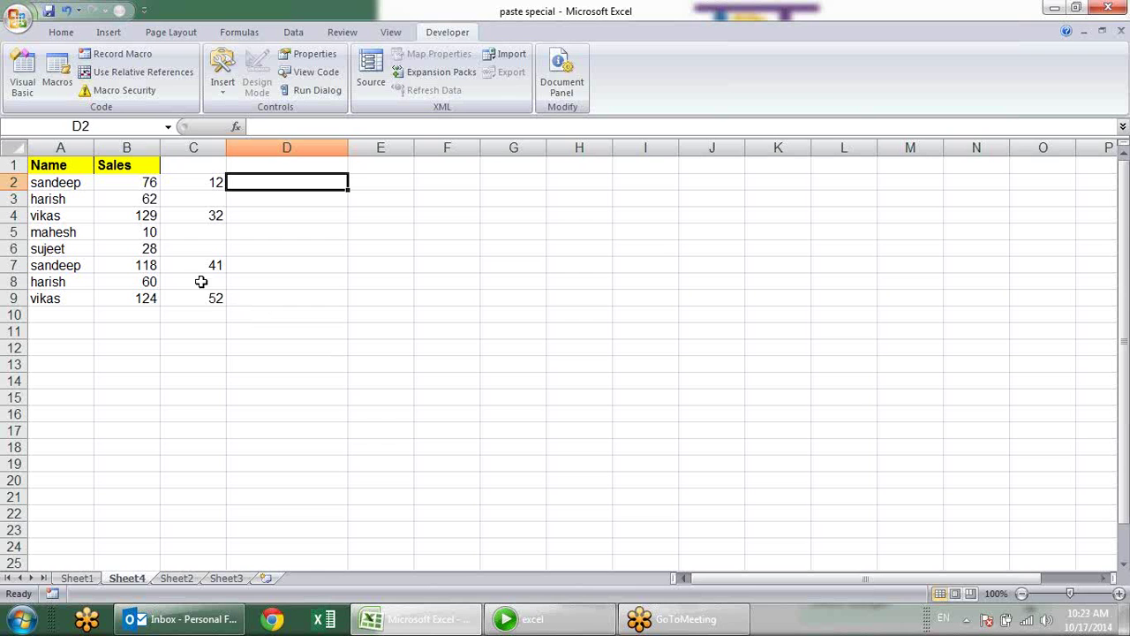
Paste C2:C9 over the Sales column, undo it, and clear the copy marquee from D2.
left_click_drag(202, 184, 189, 291)
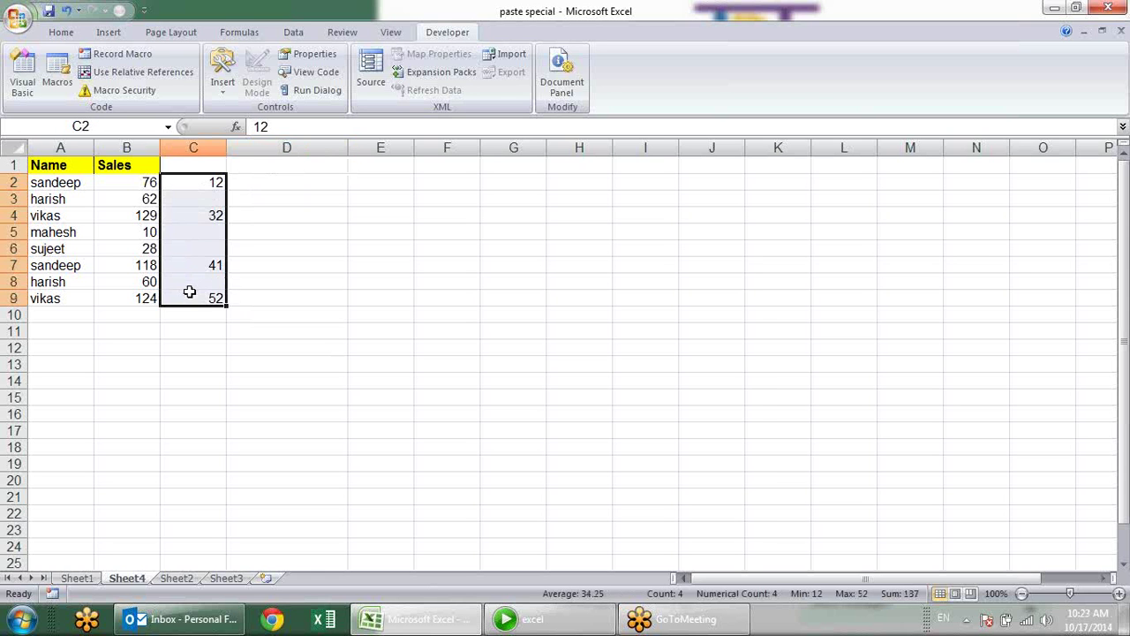
key("ctrl+c")
left_click(132, 184)
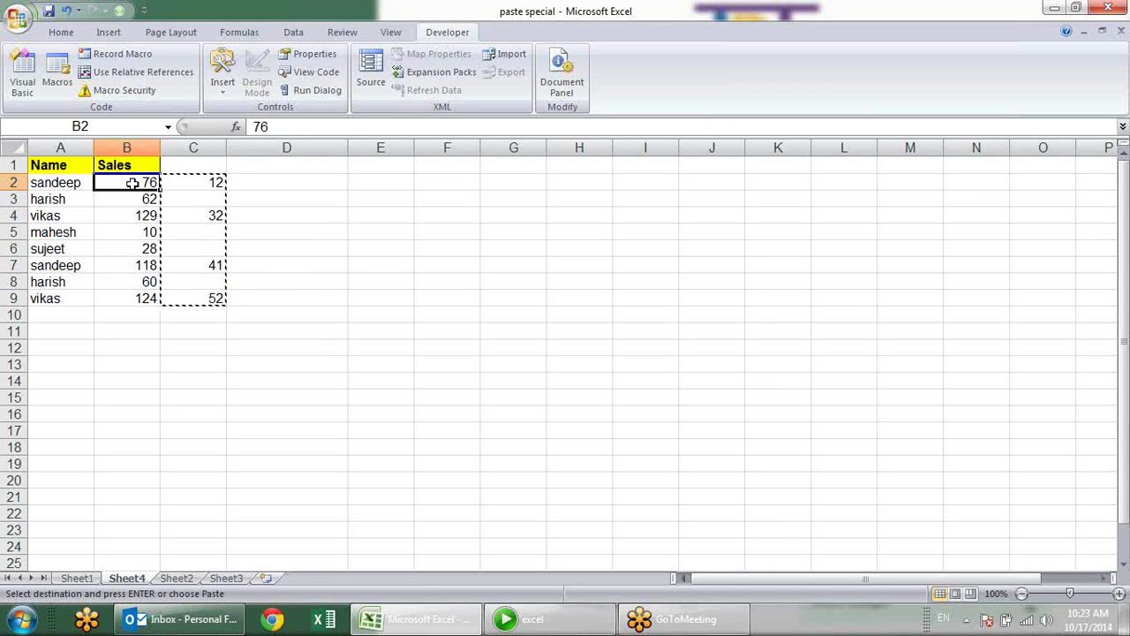
key("ctrl+v")
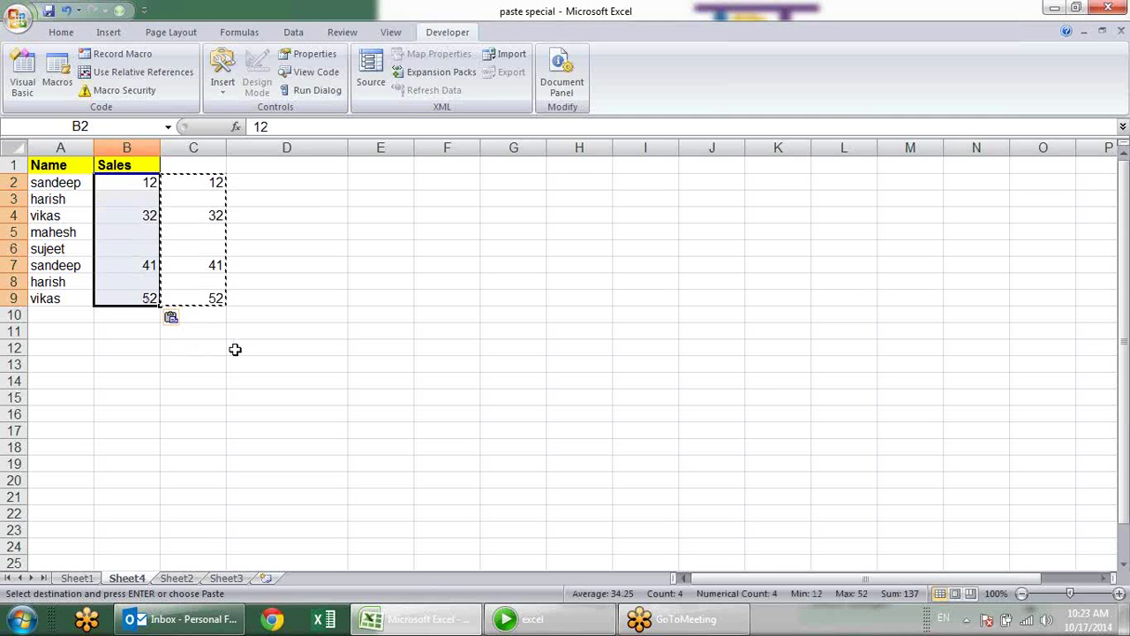
key("ctrl+z")
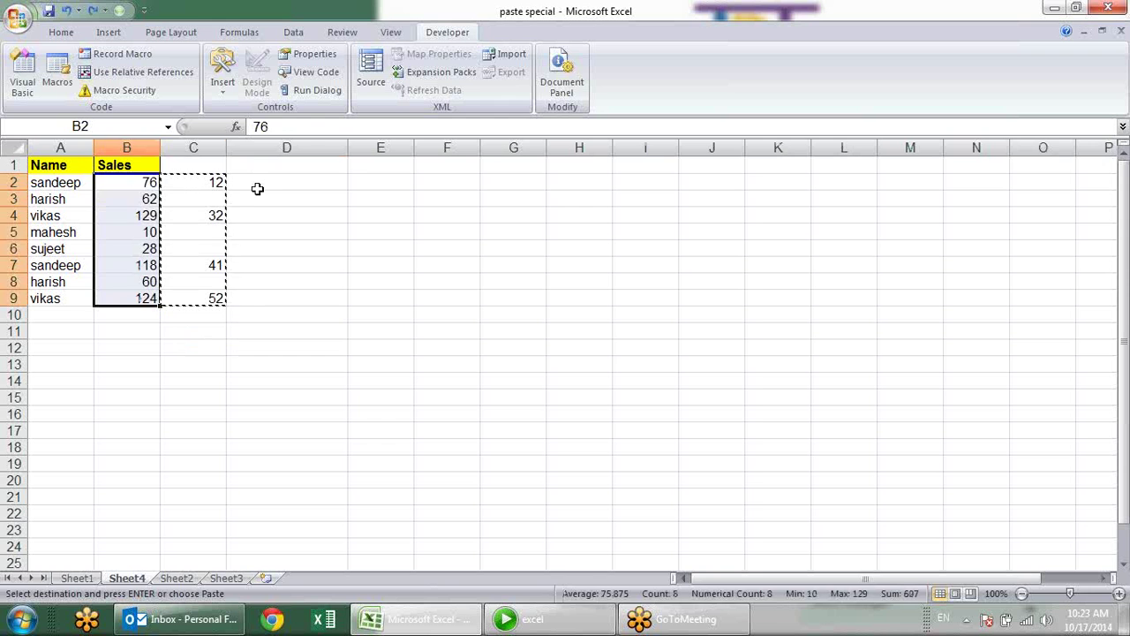
left_click(257, 188)
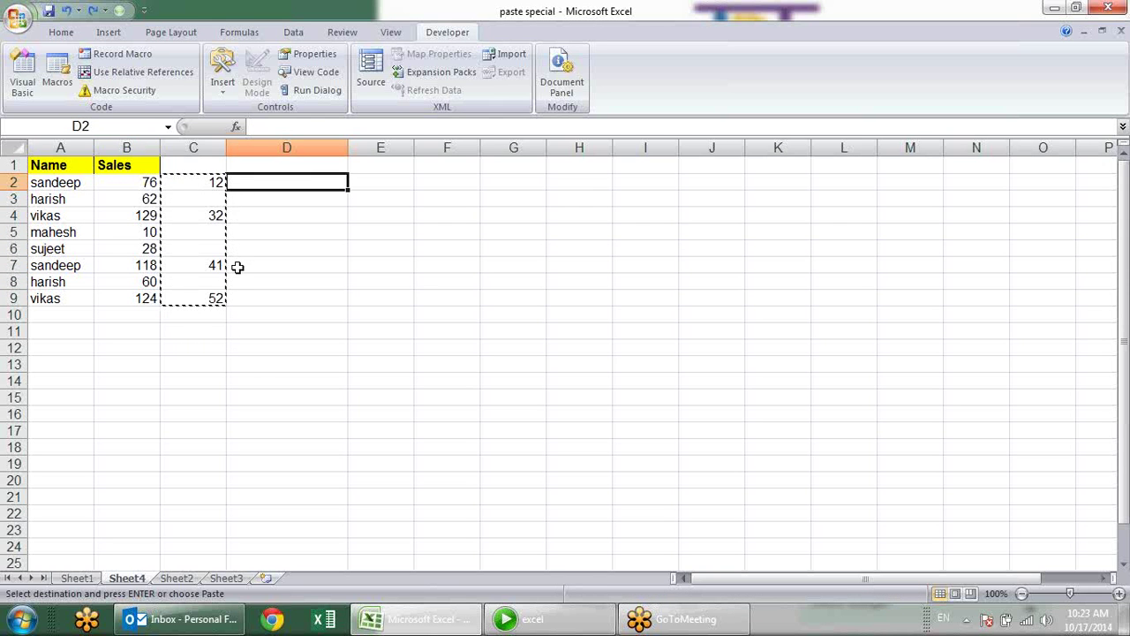
key("Escape")
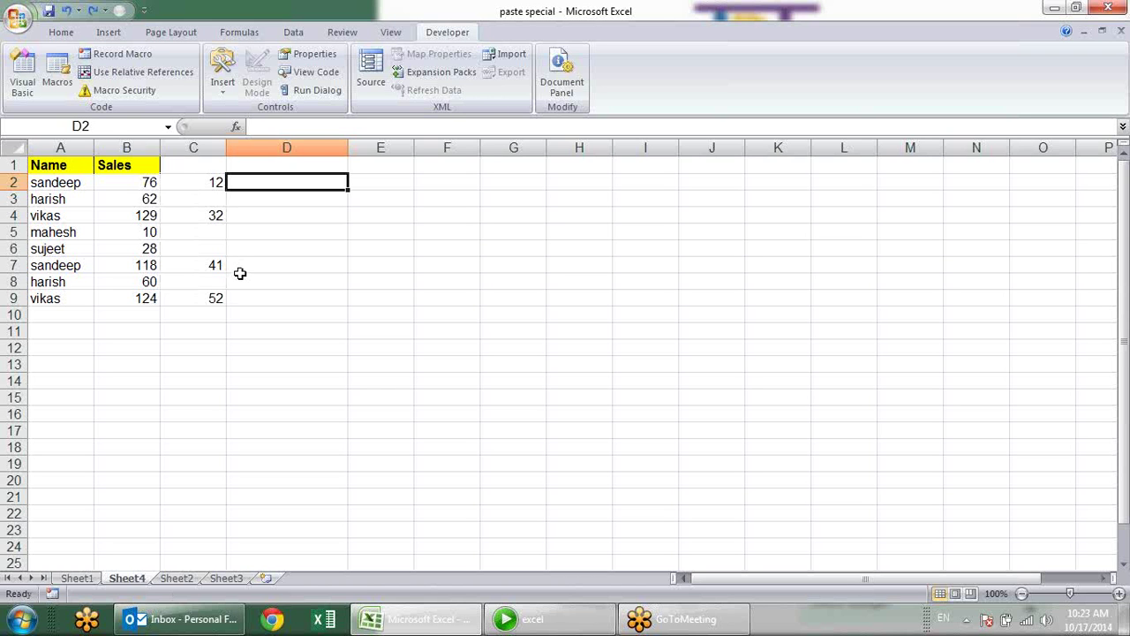
type("=")
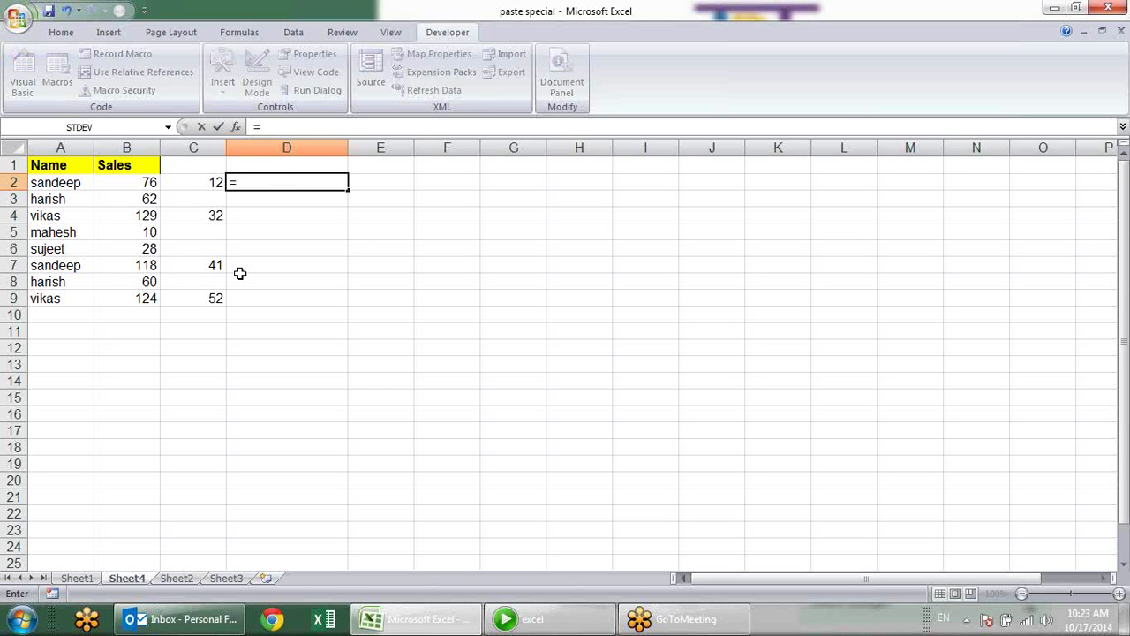
type("if")
key("Tab")
type("C2")
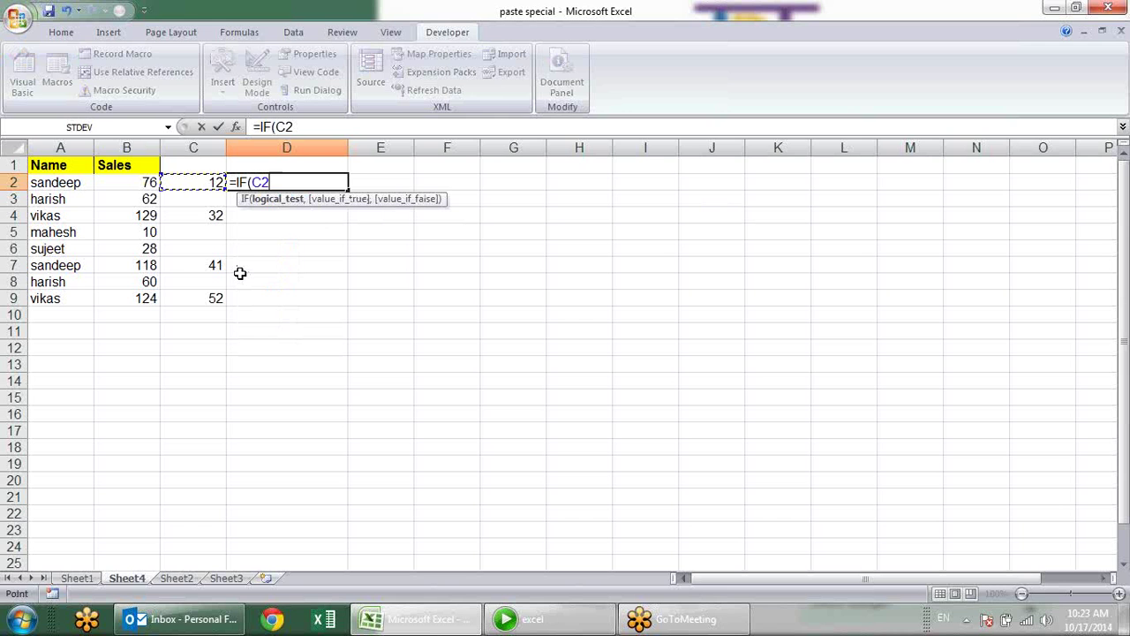
type("=\"\"")
type(",")
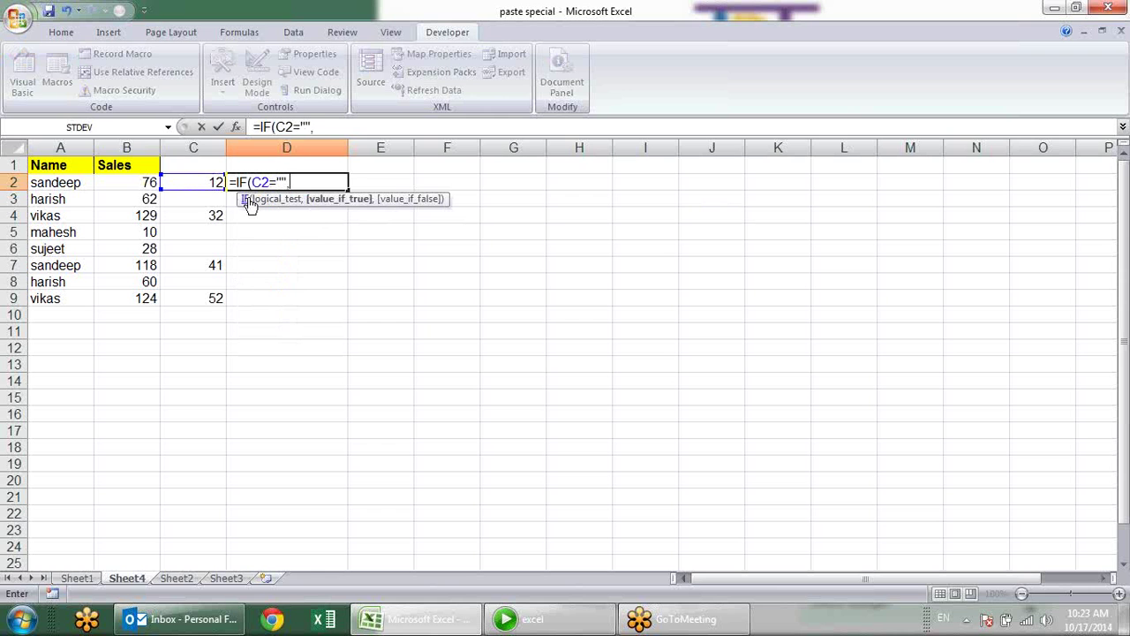
left_click(137, 183)
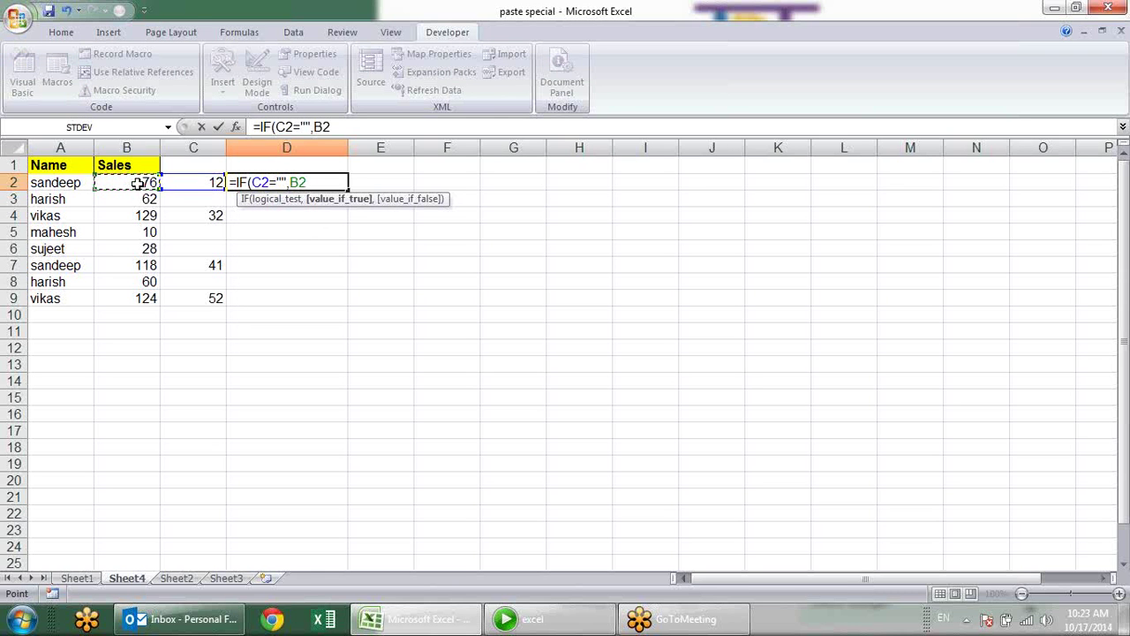
type(",")
left_click(201, 179)
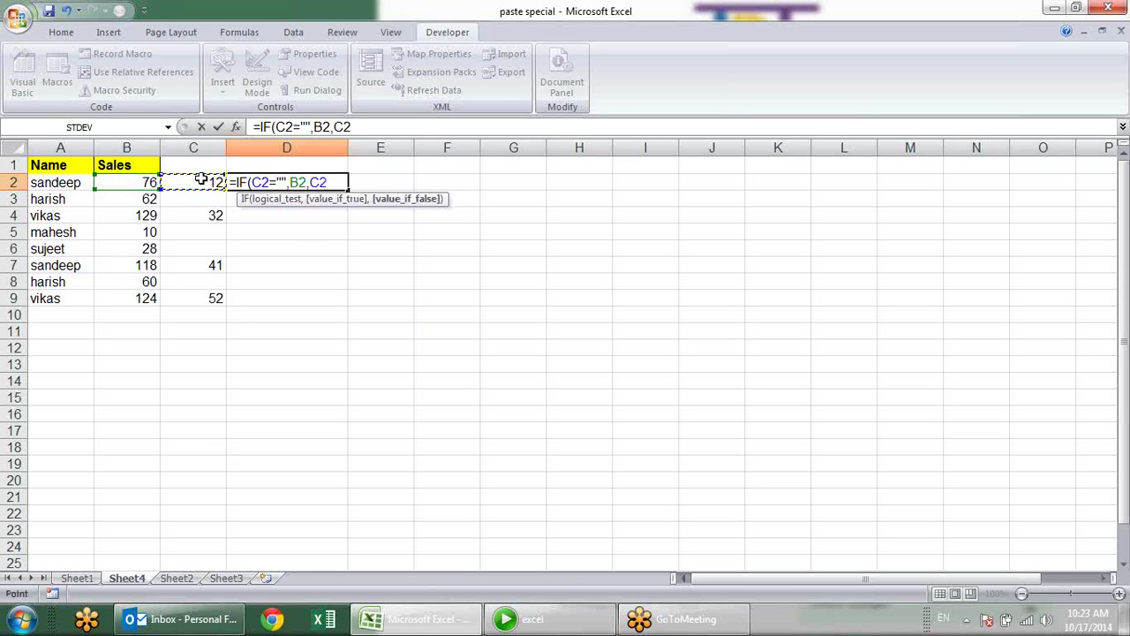
key("Return")
key("Return")
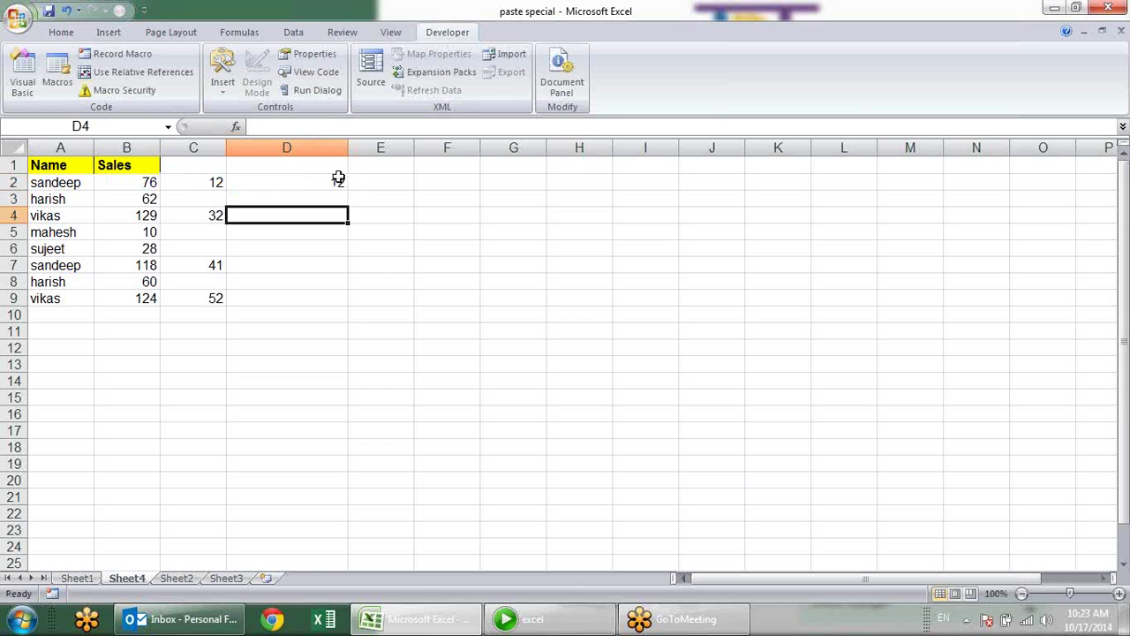
left_click(337, 180)
left_click_drag(349, 189, 345, 309)
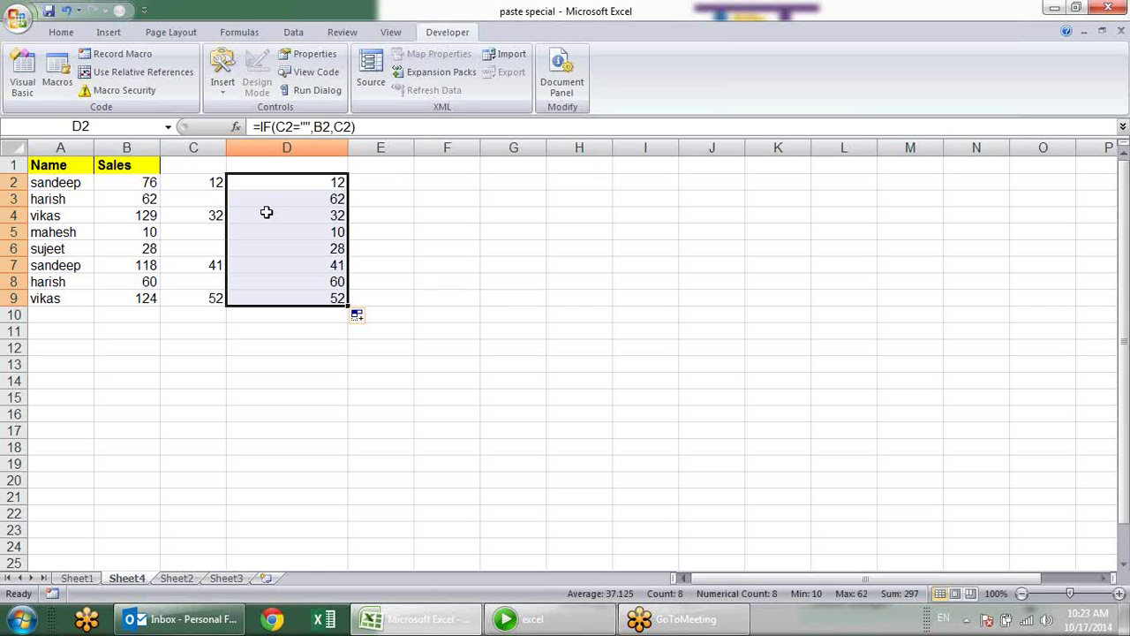
left_click(310, 148)
right_click(311, 148)
Delete the helper column D and copy the values in C2:C9.
left_click(352, 253)
left_click(406, 266)
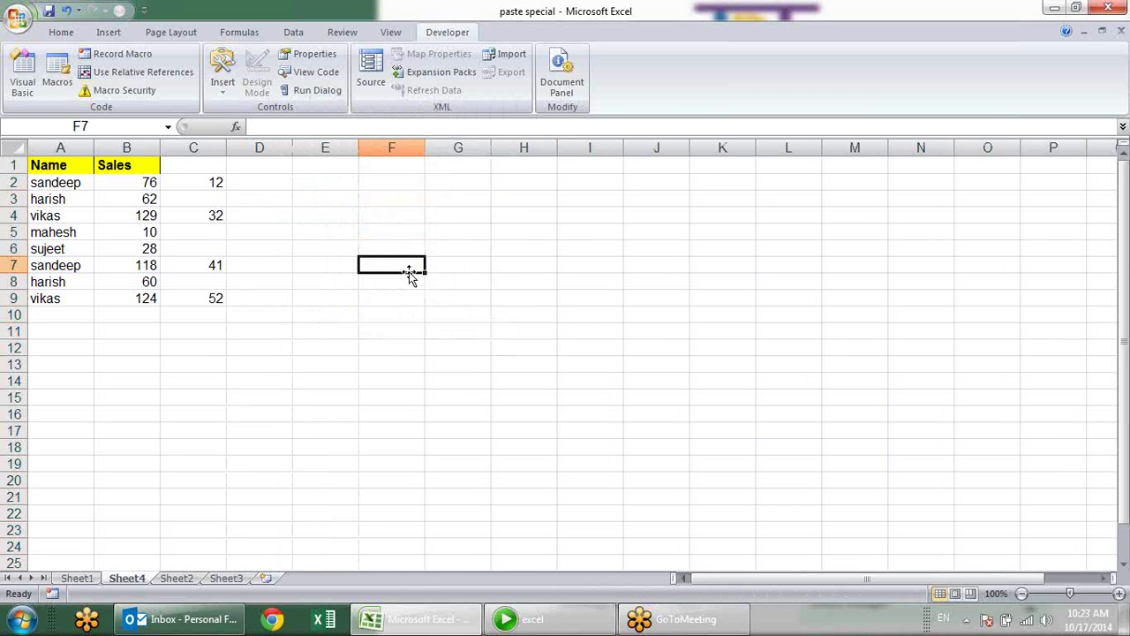
left_click_drag(212, 182, 207, 300)
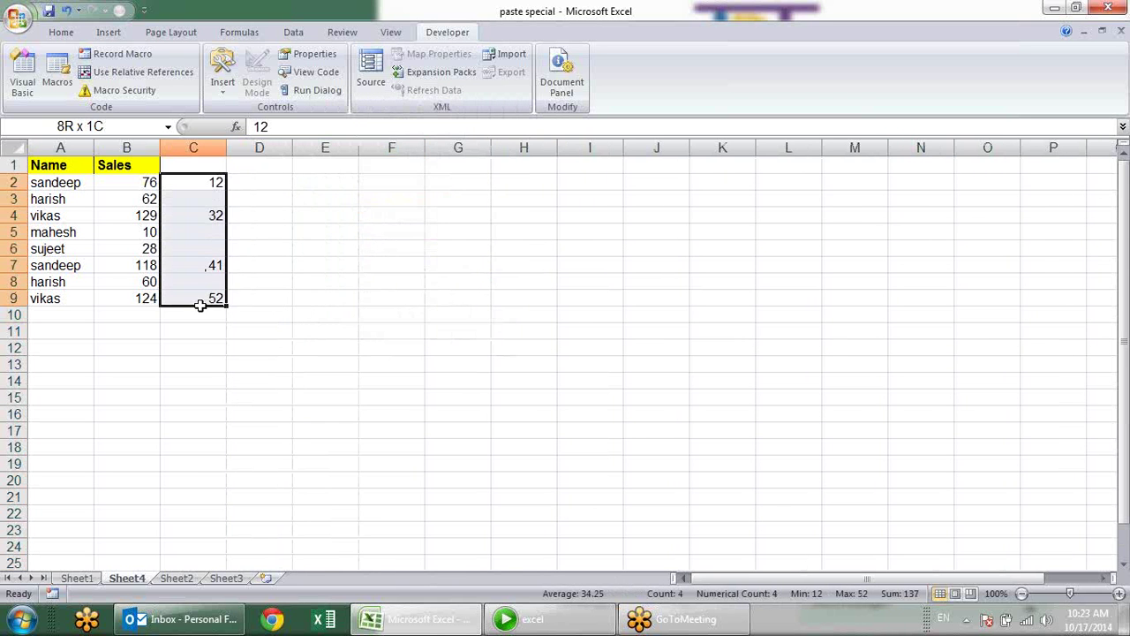
key("ctrl+c")
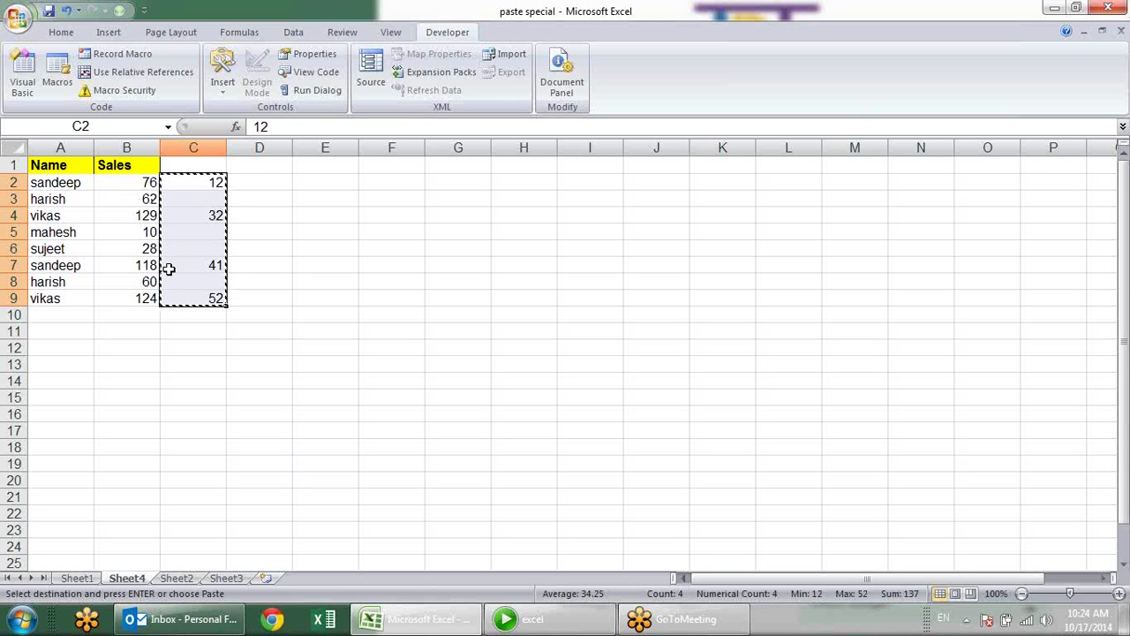
Paste Special the column C values onto Sales at B2 with Skip blanks enabled.
right_click(148, 182)
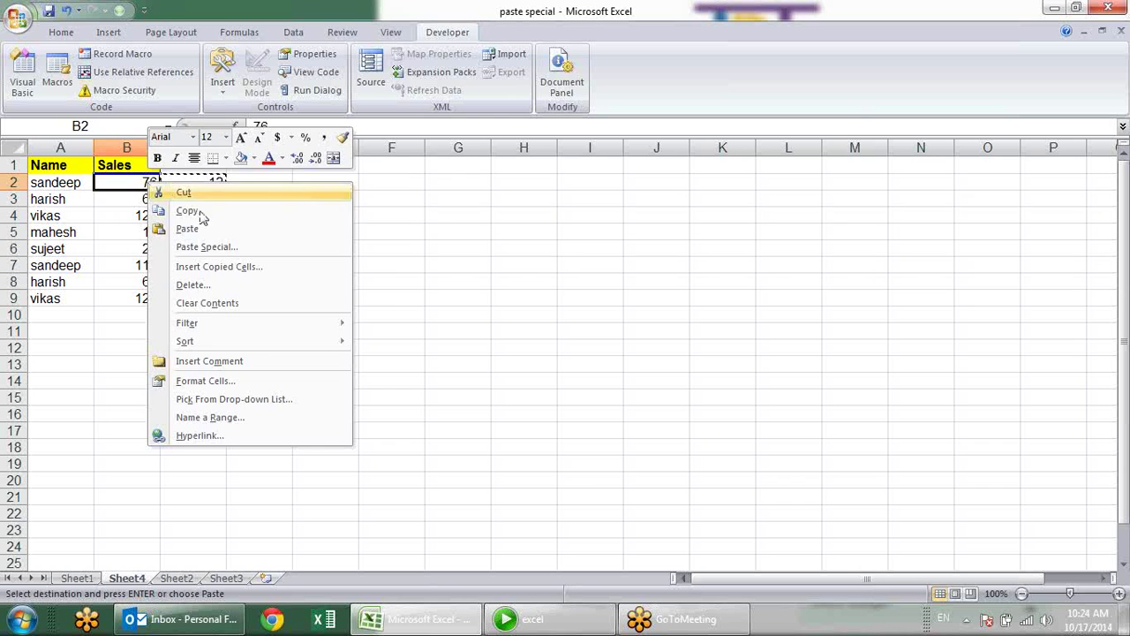
left_click(247, 247)
left_click_drag(245, 111, 446, 144)
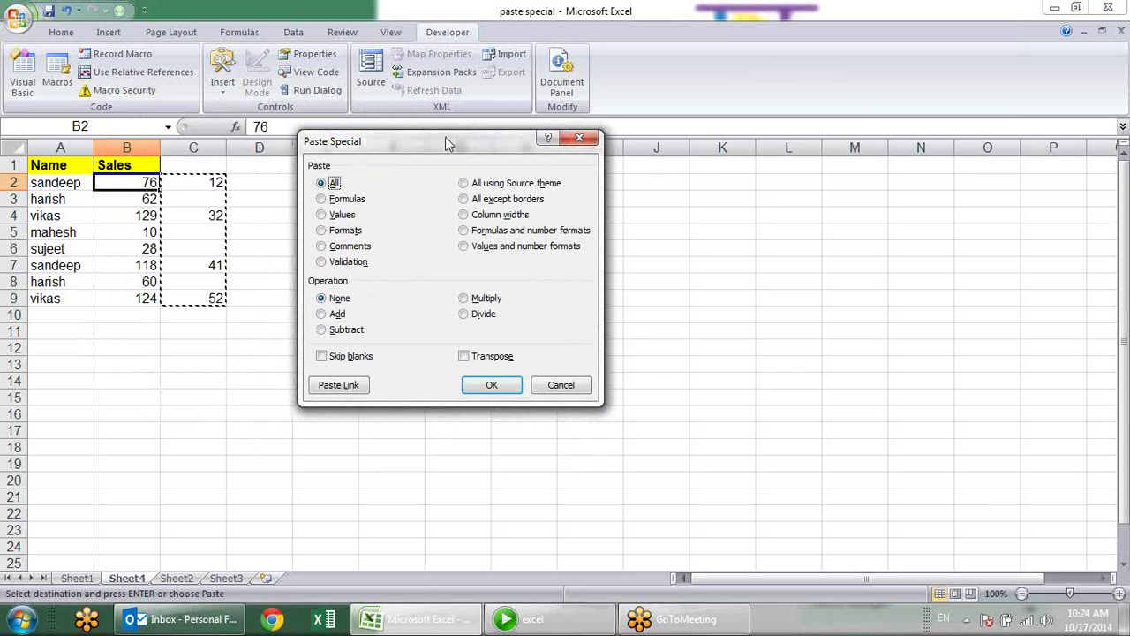
left_click(347, 364)
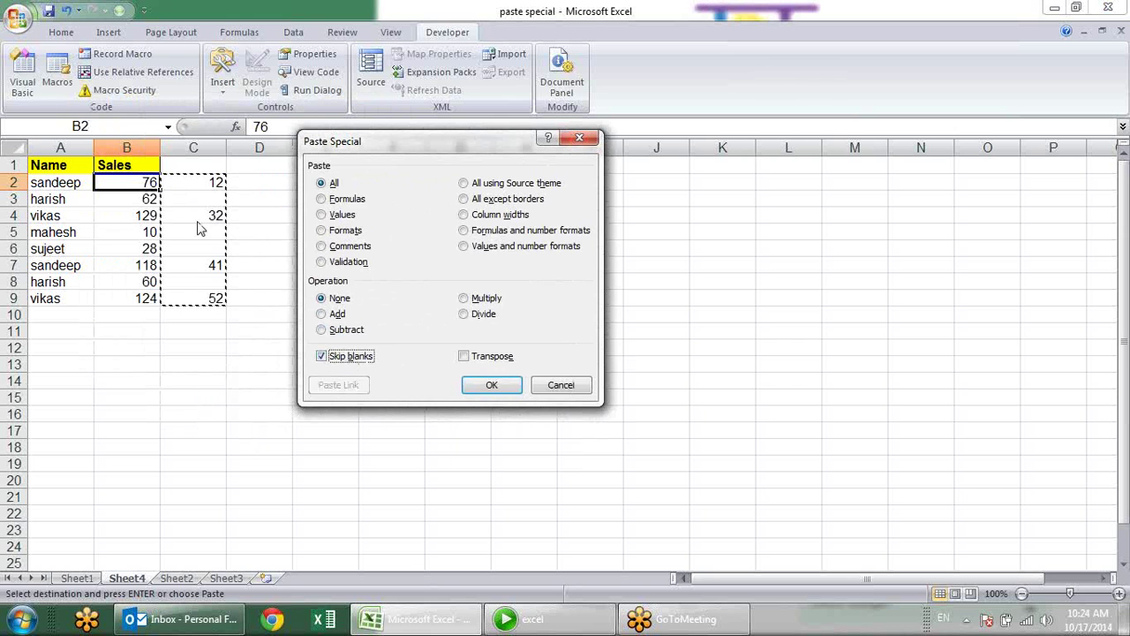
left_click(485, 386)
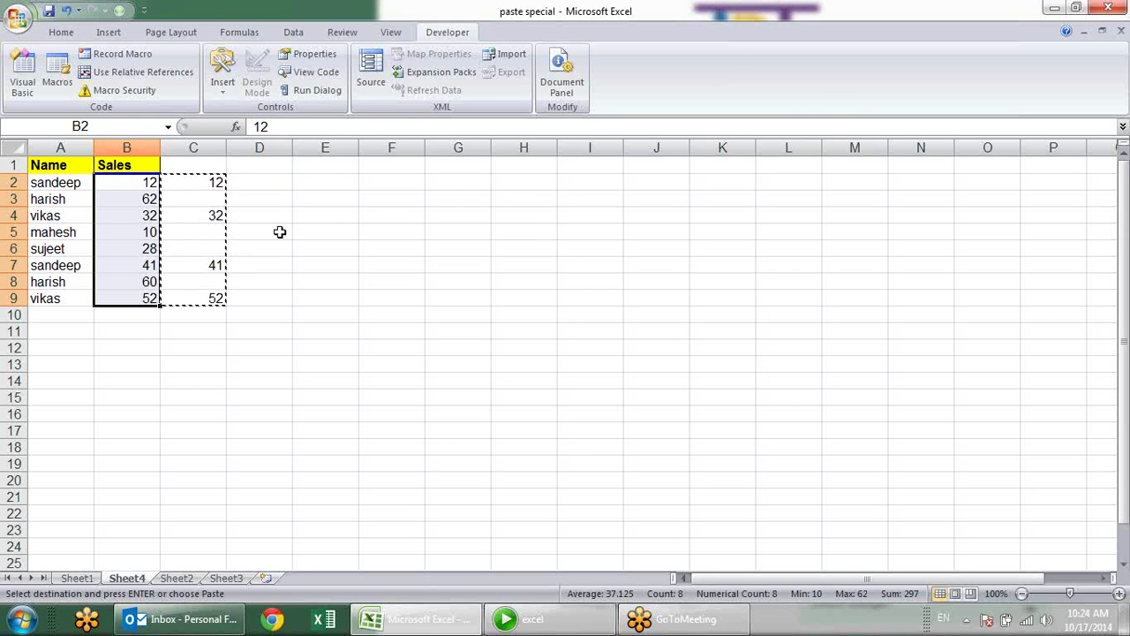
key("Escape")
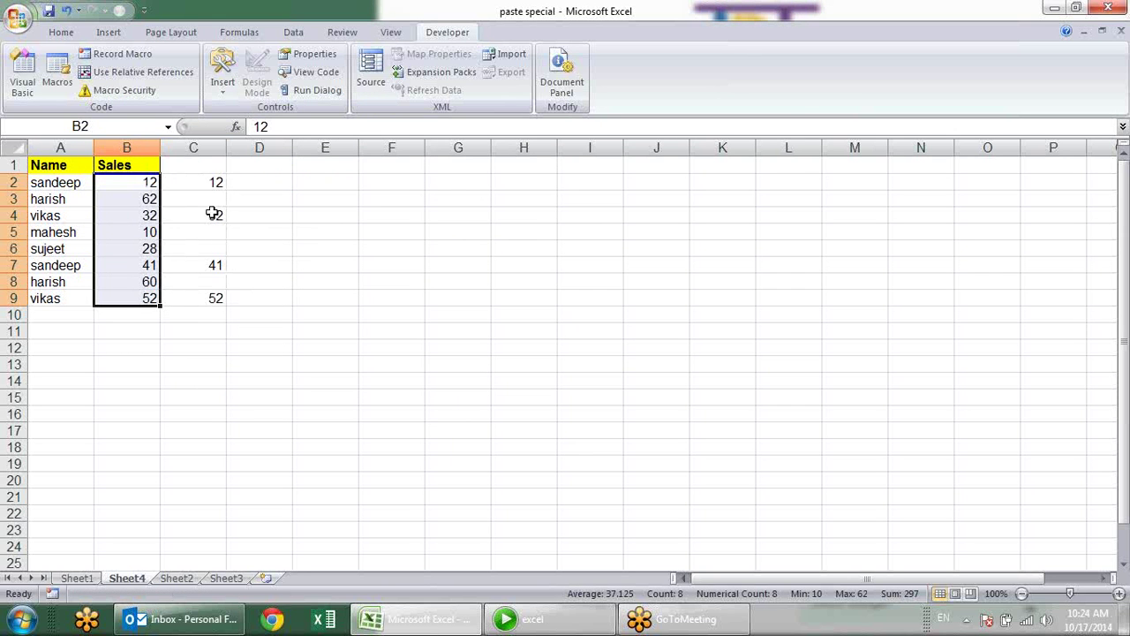
Check the pasted results in C4, C7 (41) and C9 (52).
left_click(212, 215)
left_click(215, 263)
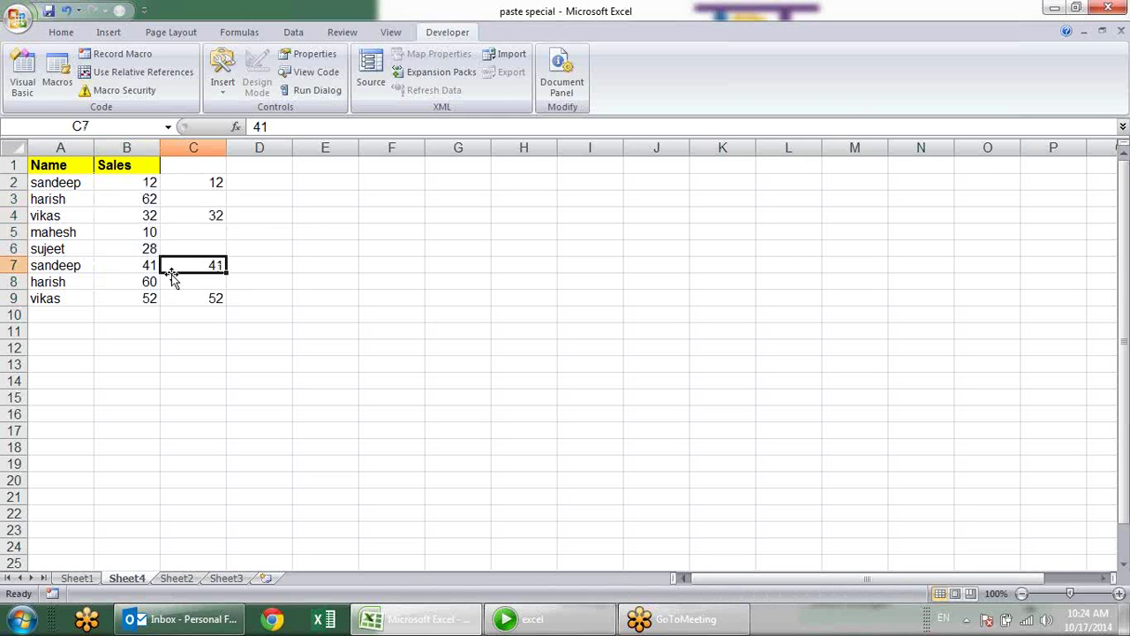
left_click(208, 299)
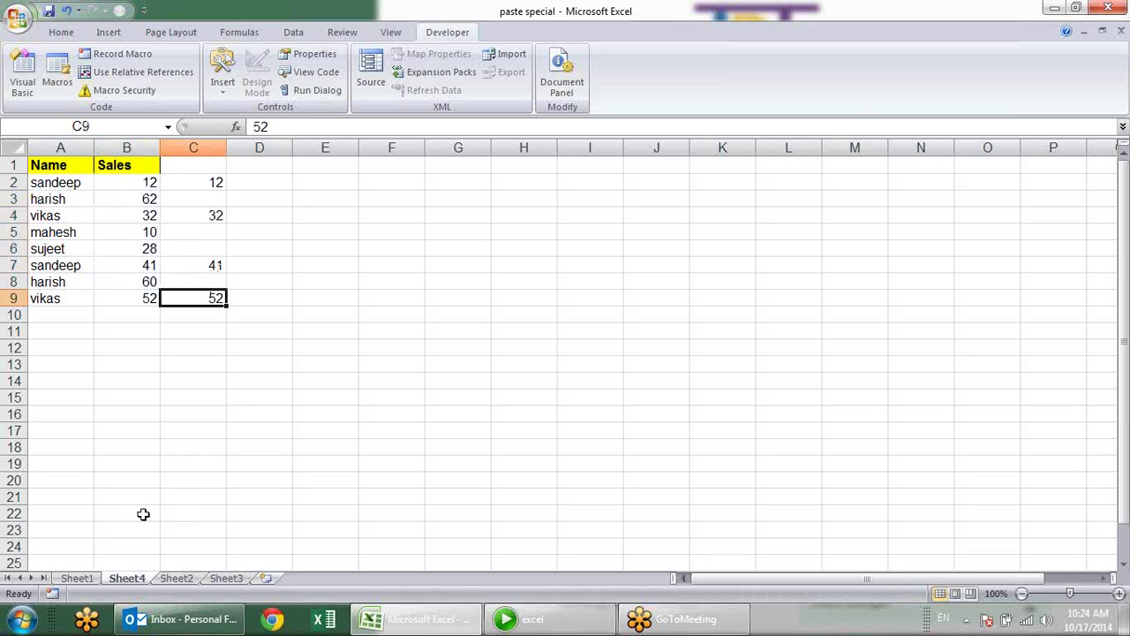
Switch to Sheet2 and select C2, the first Ach% cell.
left_click(314, 482)
left_click(176, 577)
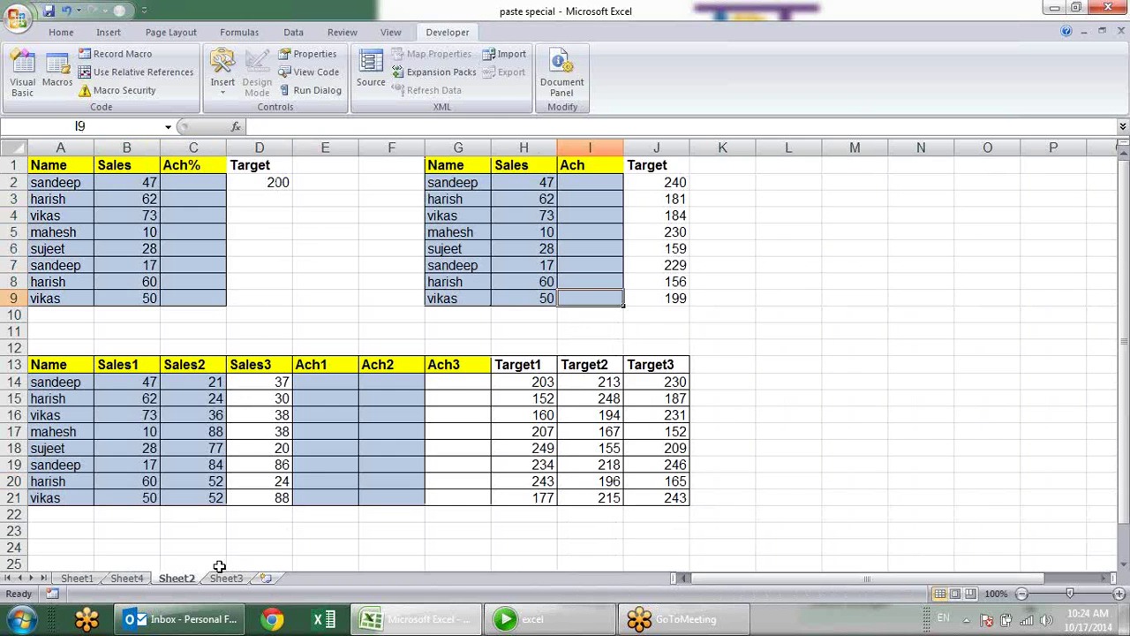
left_click(277, 216)
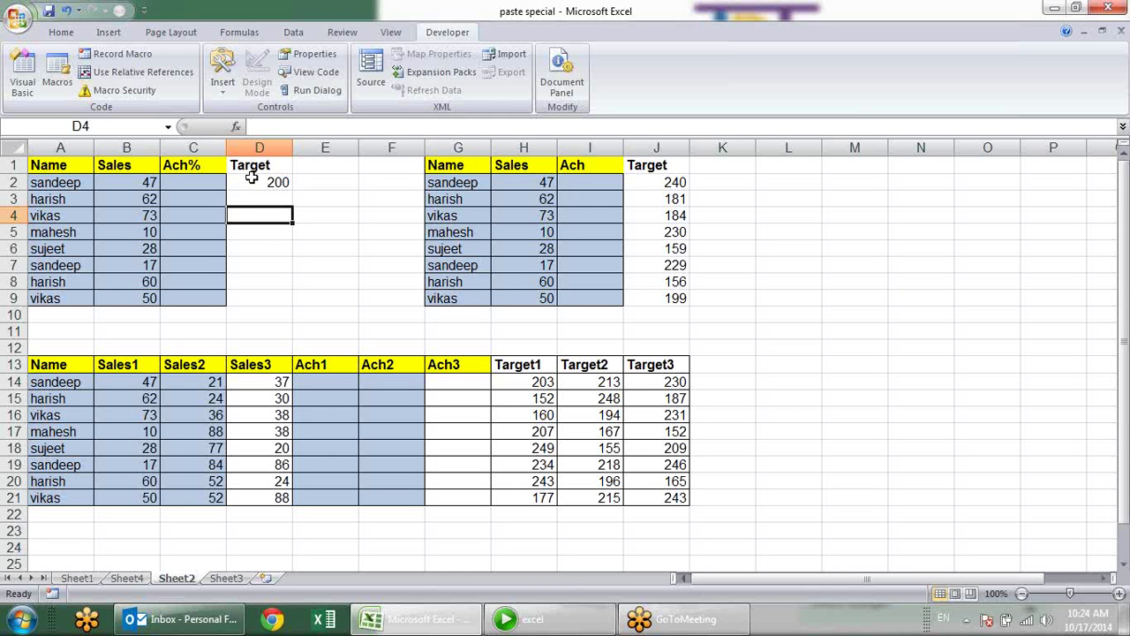
left_click(198, 187)
left_click(57, 36)
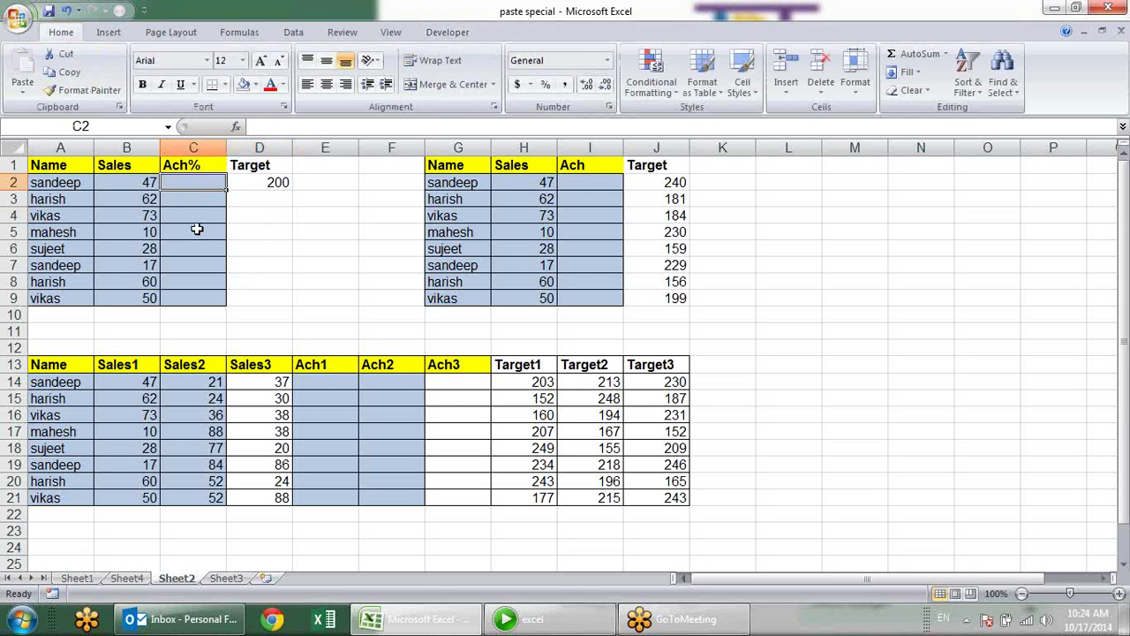
type("=")
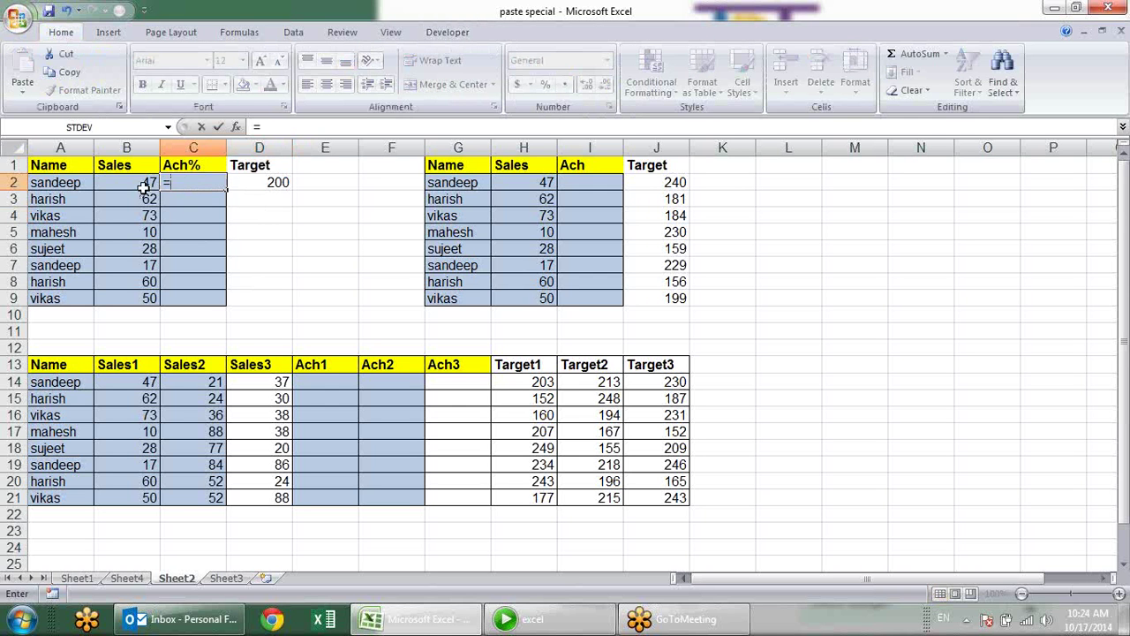
left_click(143, 188)
type("/")
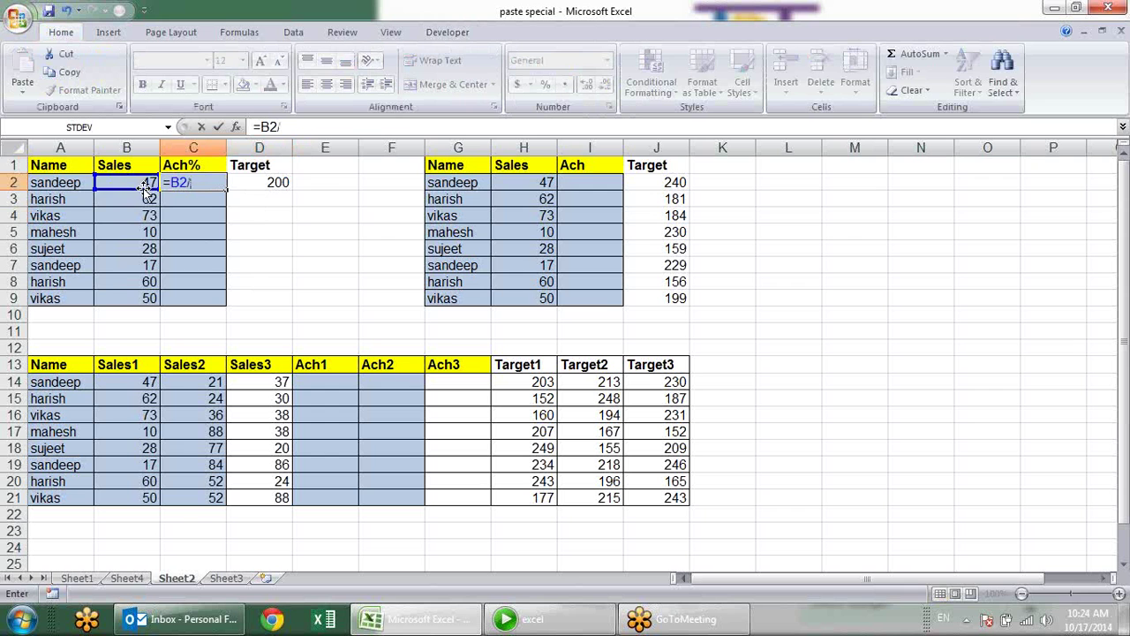
left_click(280, 181)
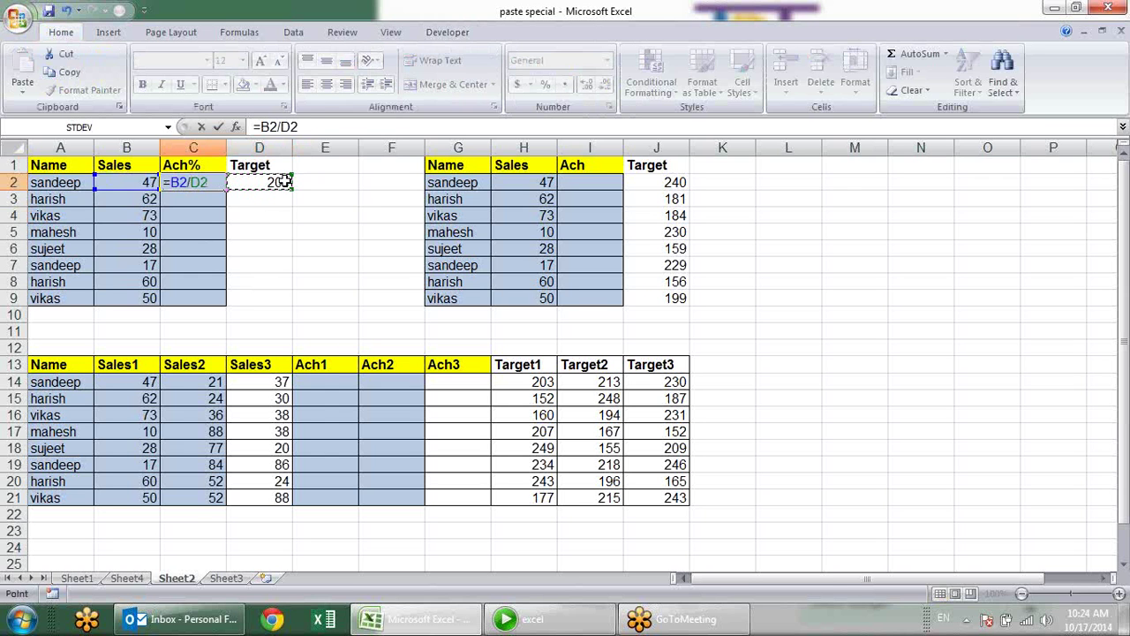
key("F4")
key("Return")
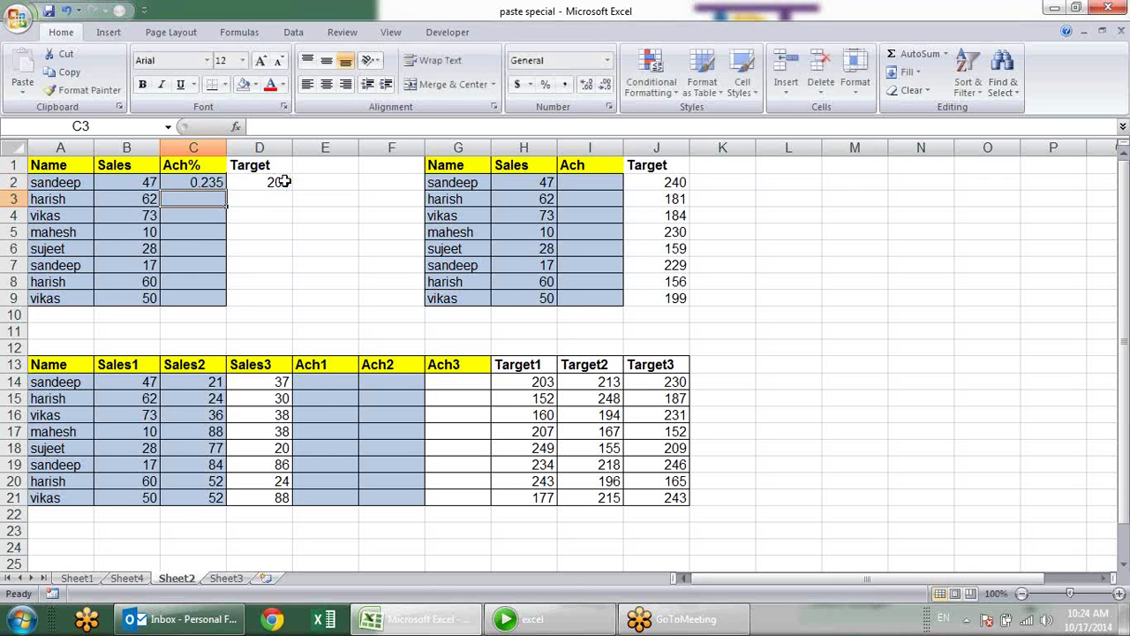
left_click(219, 181)
left_click_drag(228, 191, 227, 304)
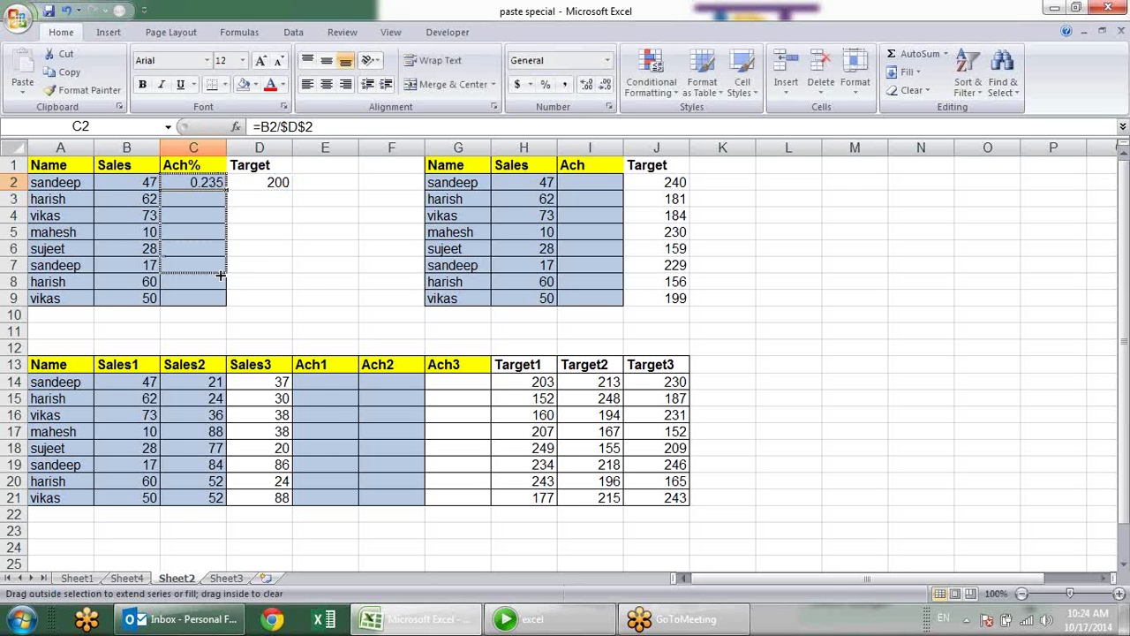
left_click(547, 86)
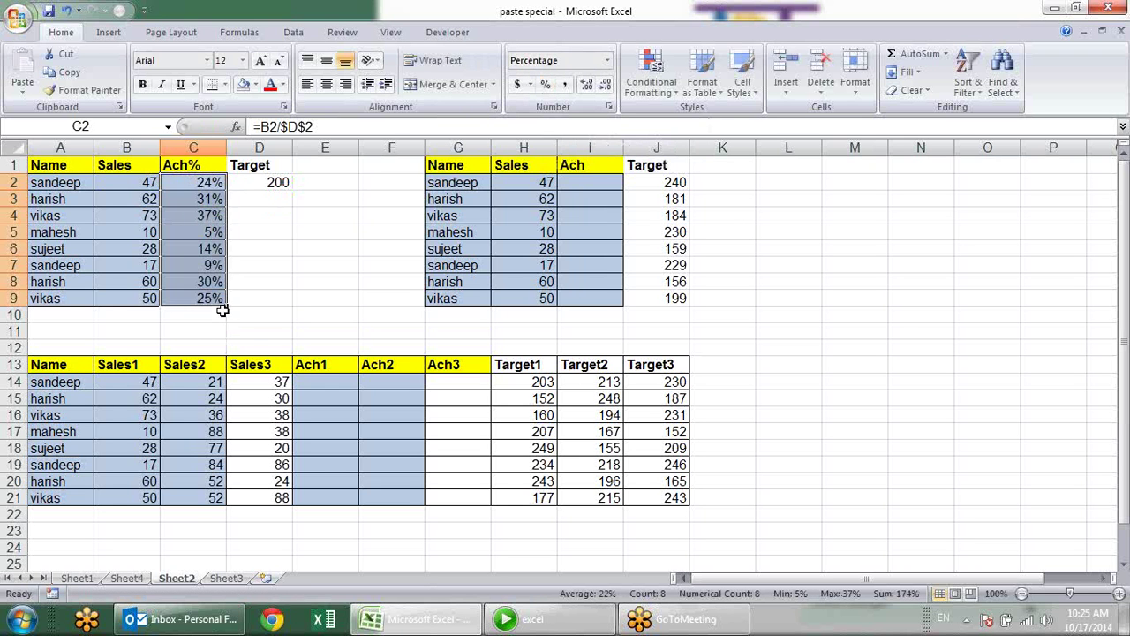
key("ctrl+z")
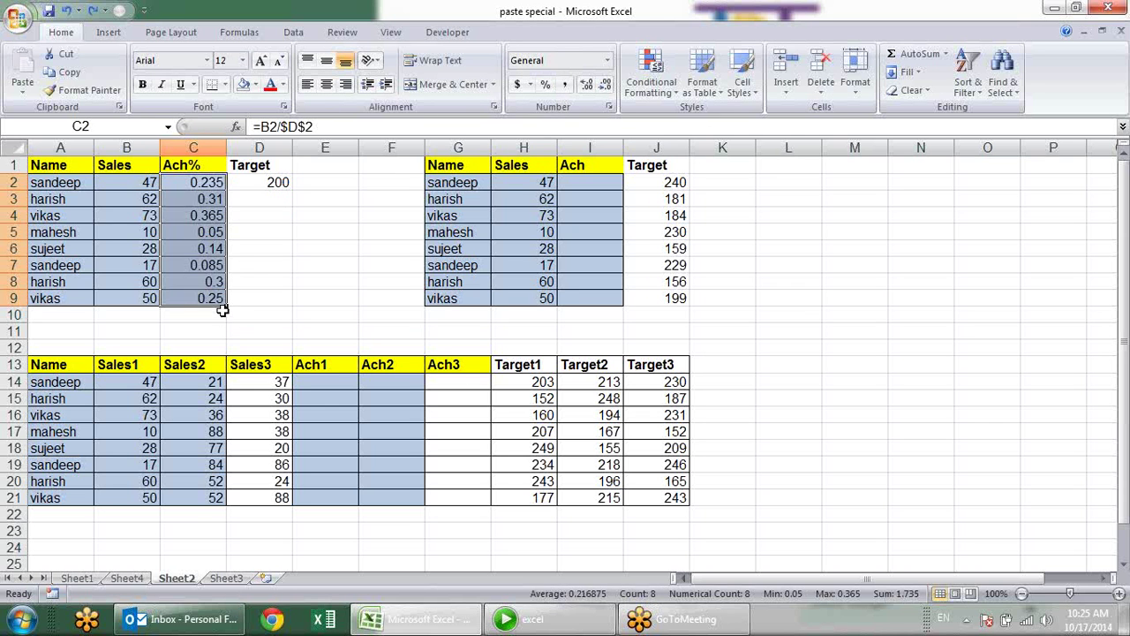
key("Delete")
Copy the Sales values B2:B9 into the Ach% column C2:C9.
left_click(285, 232)
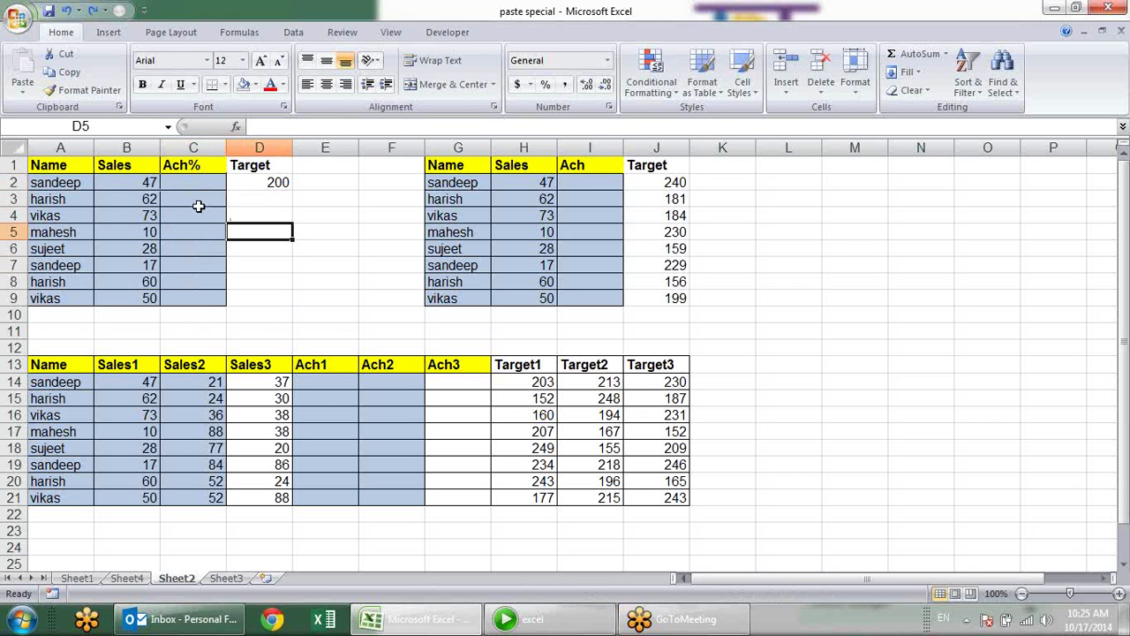
left_click_drag(135, 182, 146, 297)
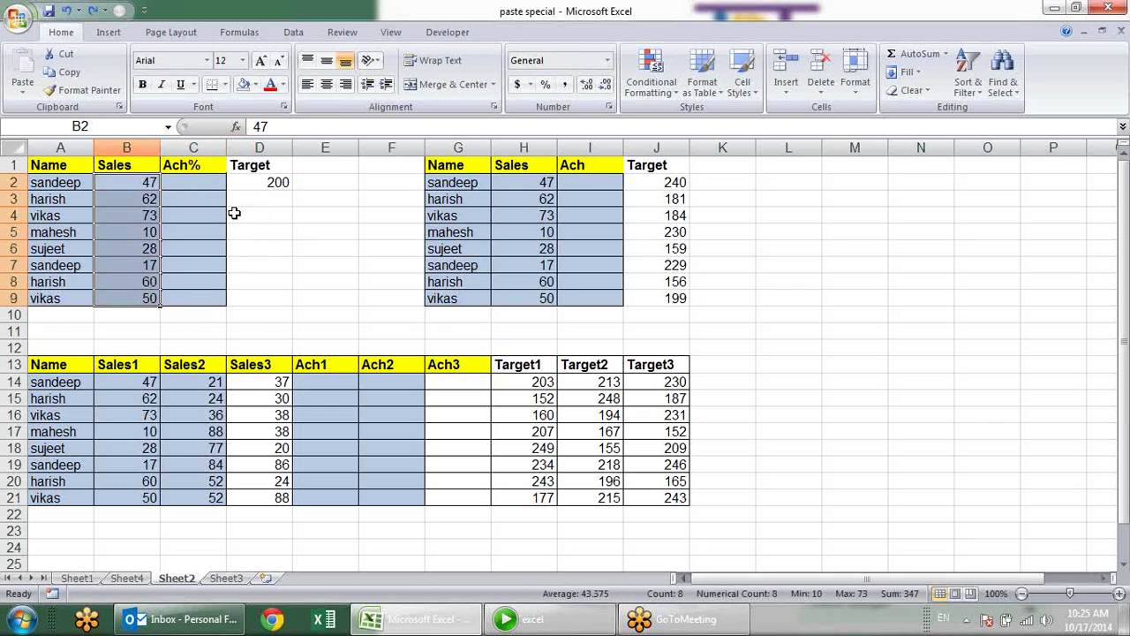
key("ctrl+c")
left_click(210, 182)
key("ctrl+v")
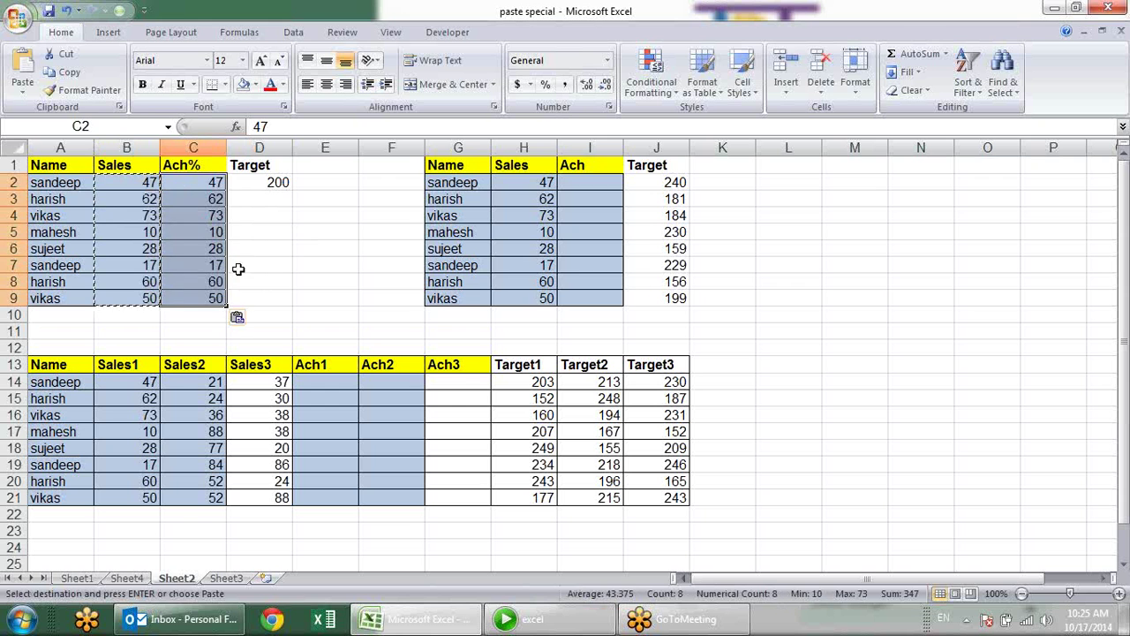
Divide C2:C9 by the 200 target in D2 via Paste Special Divide, formatted as percentages.
left_click(260, 183)
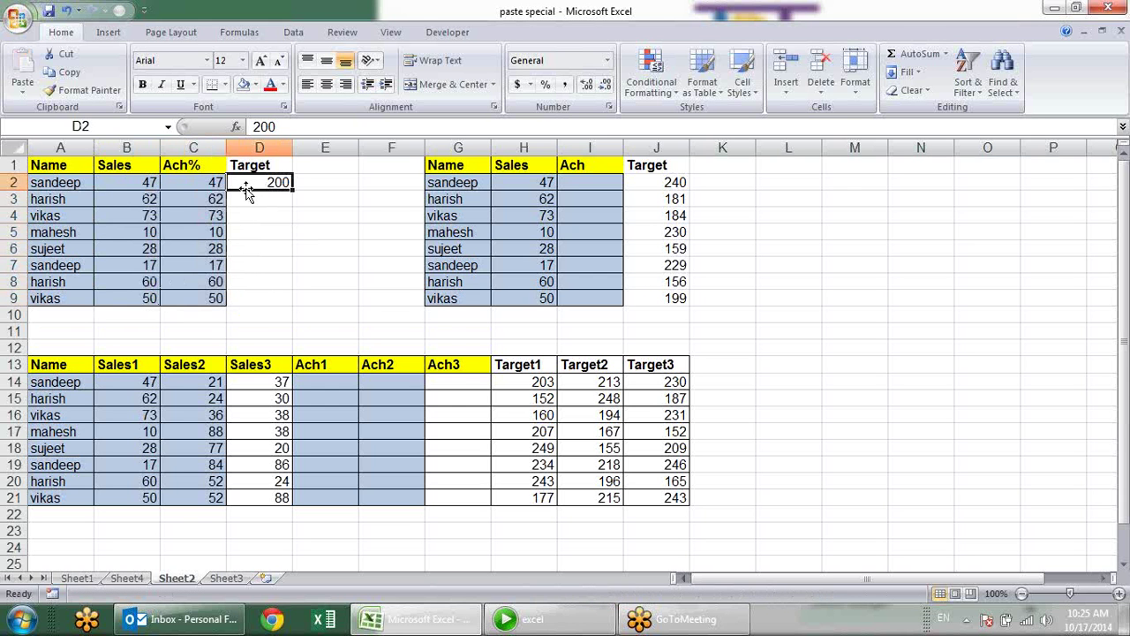
right_click(246, 182)
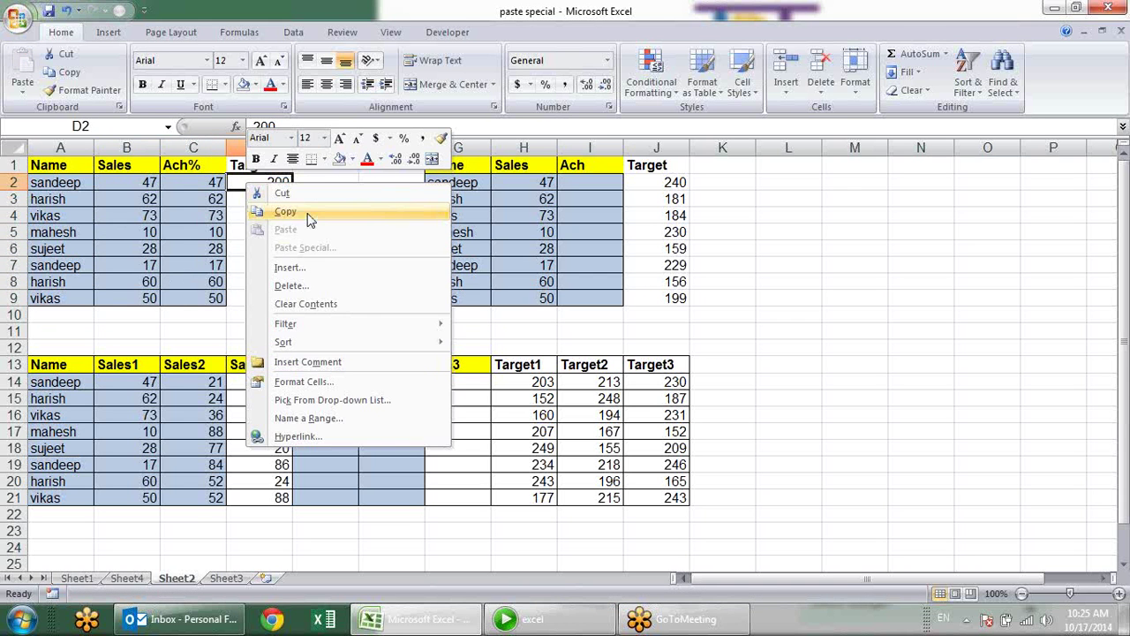
left_click(310, 219)
left_click_drag(183, 186, 190, 296)
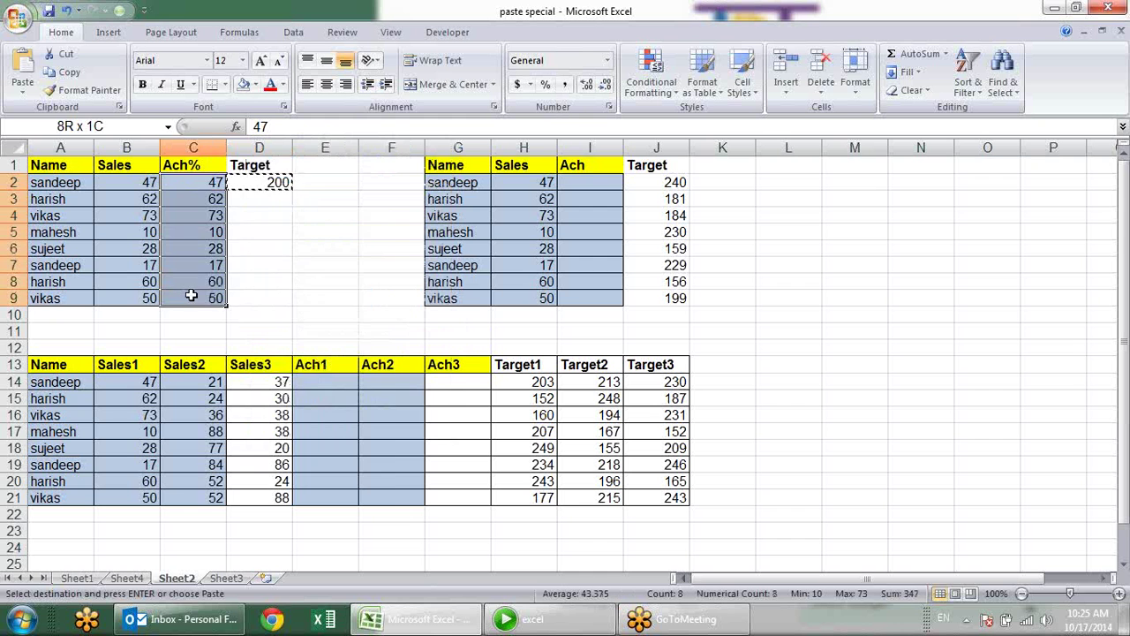
right_click(191, 242)
left_click(277, 300)
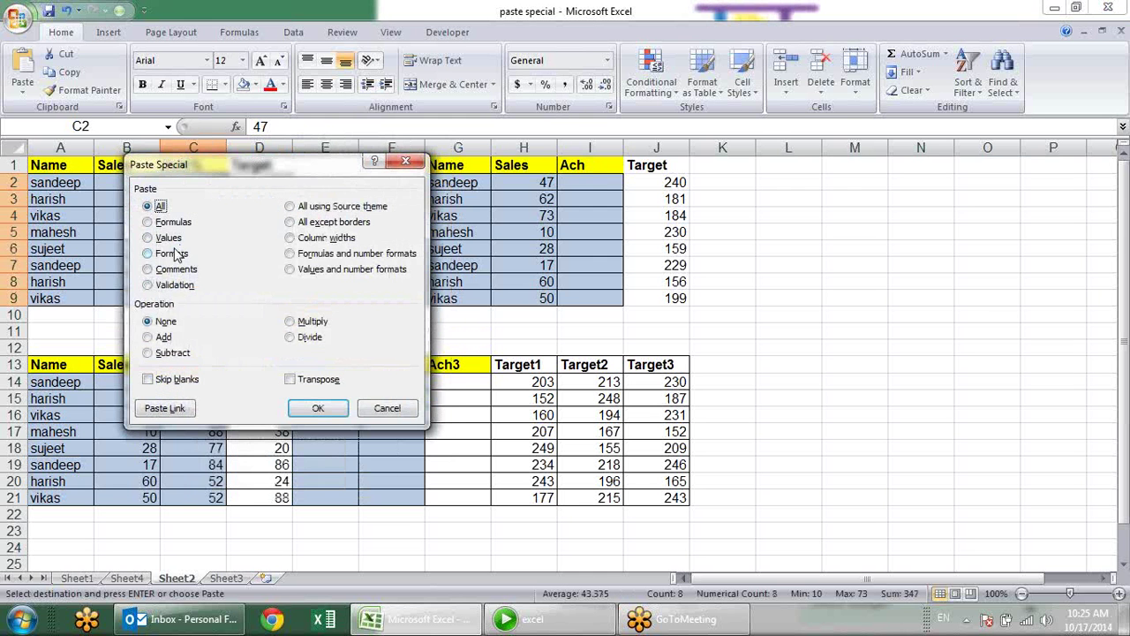
left_click(291, 337)
left_click(316, 410)
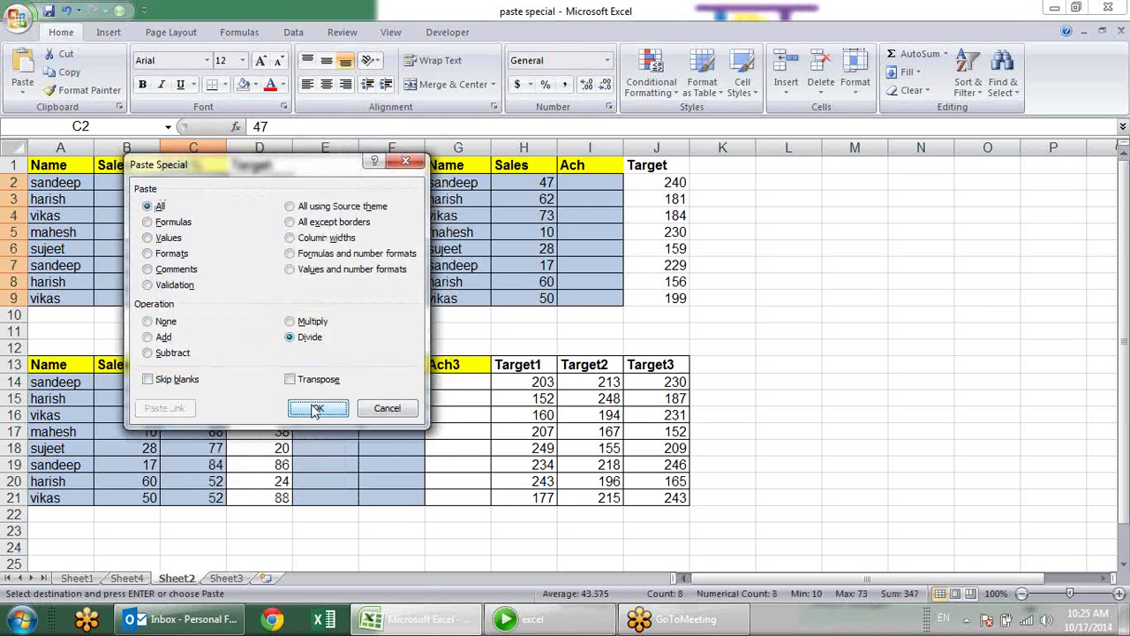
left_click(315, 410)
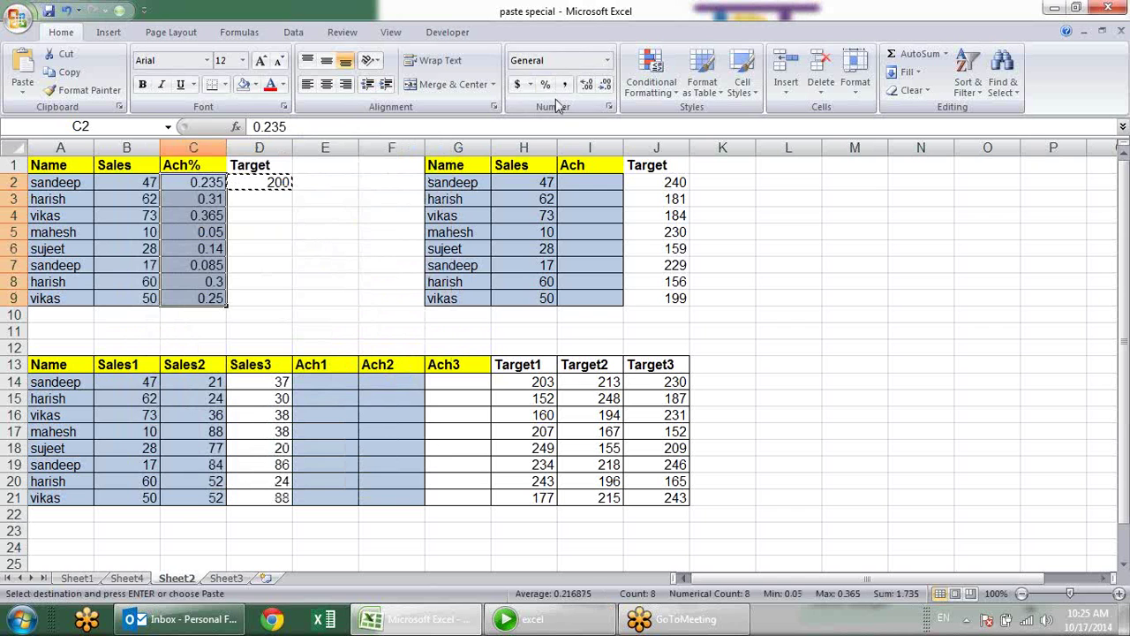
left_click(544, 83)
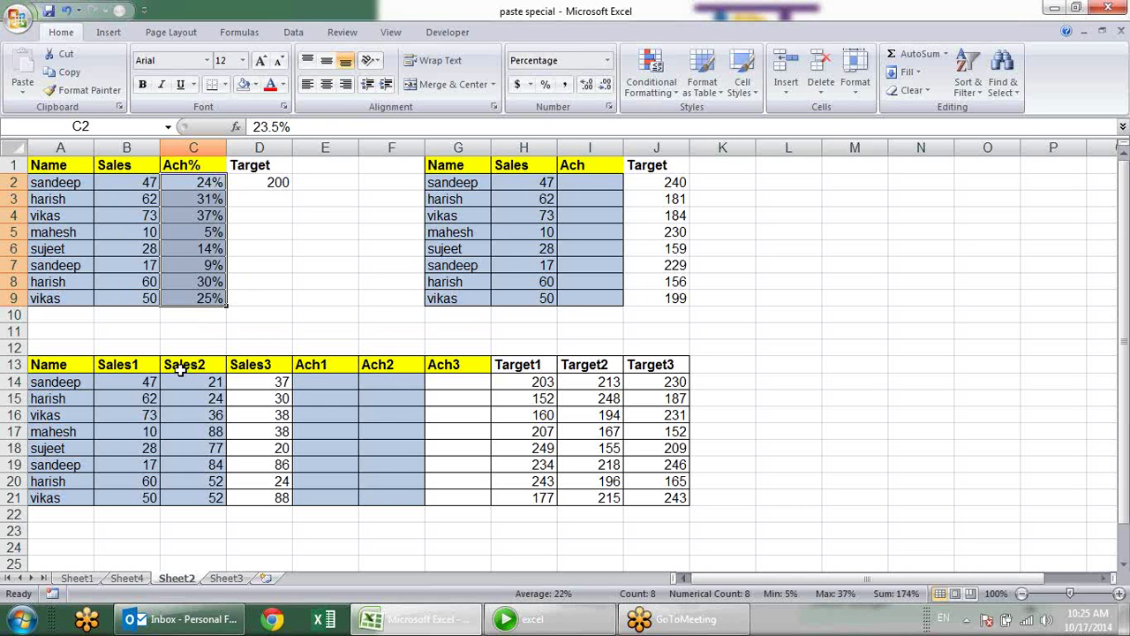
Copy the Sales values H2:H9 into the Ach column I2:I9.
left_click(280, 230)
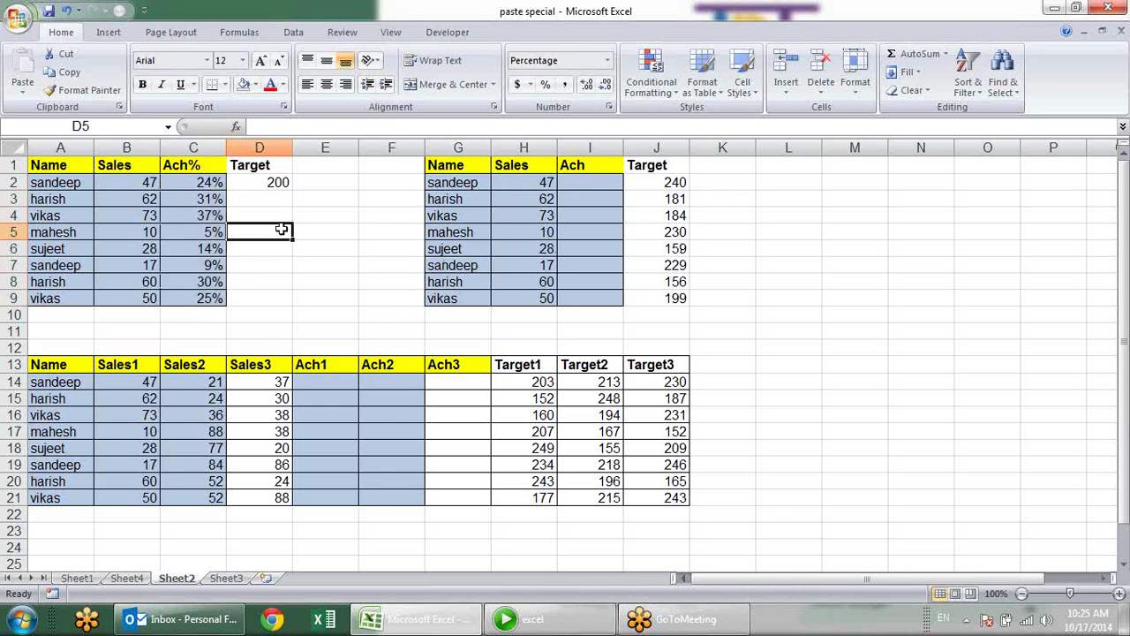
left_click_drag(675, 186, 681, 301)
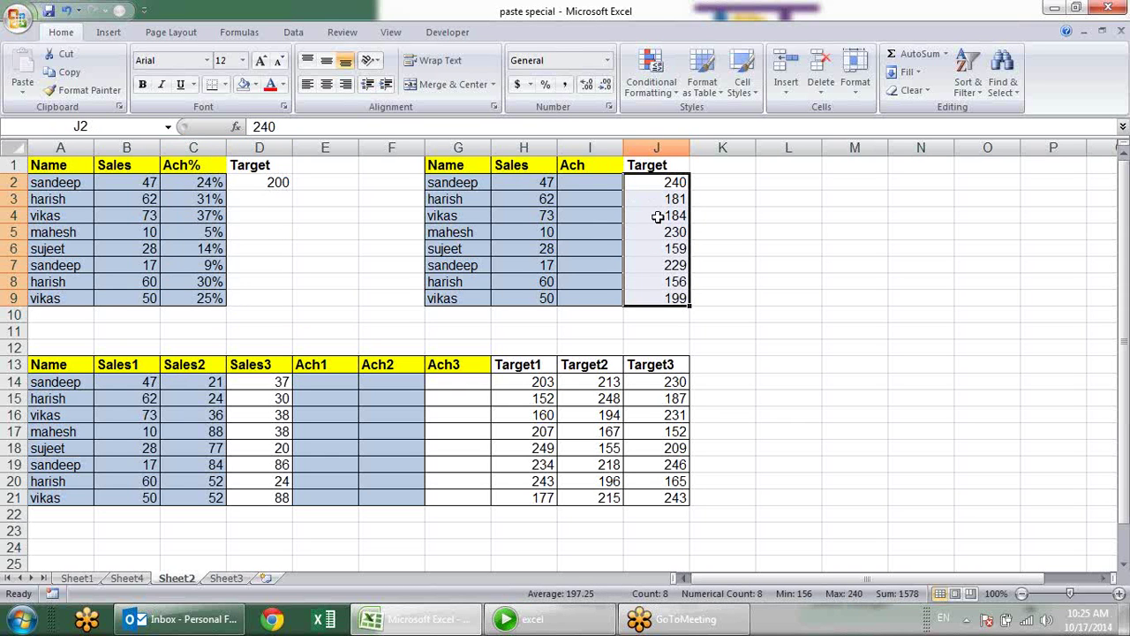
left_click_drag(547, 182, 545, 294)
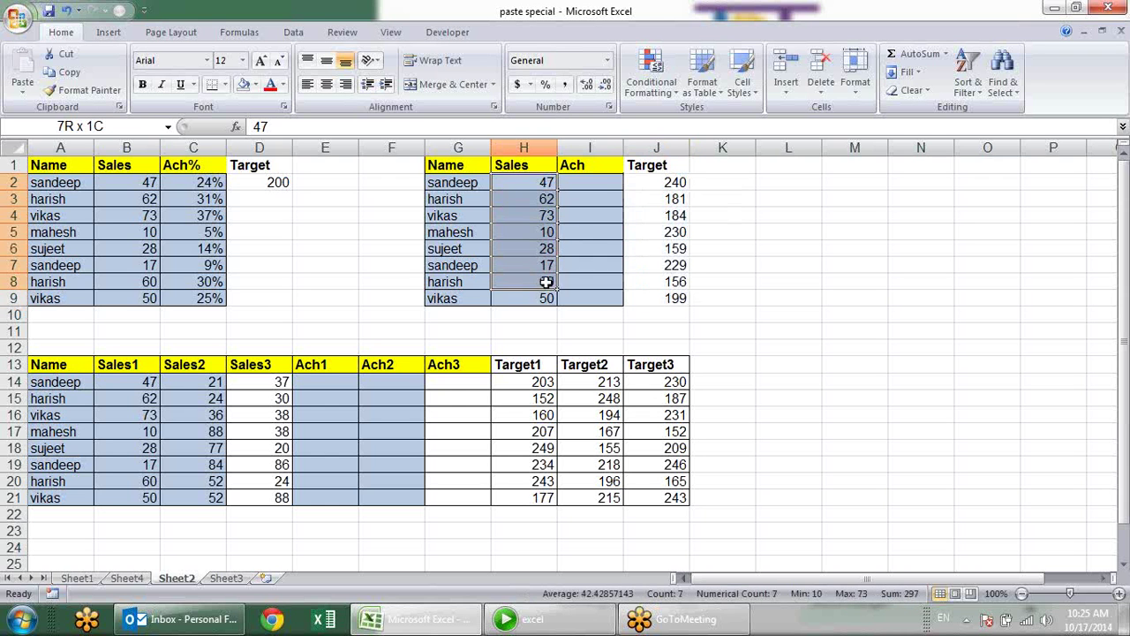
key("ctrl+c")
left_click(606, 181)
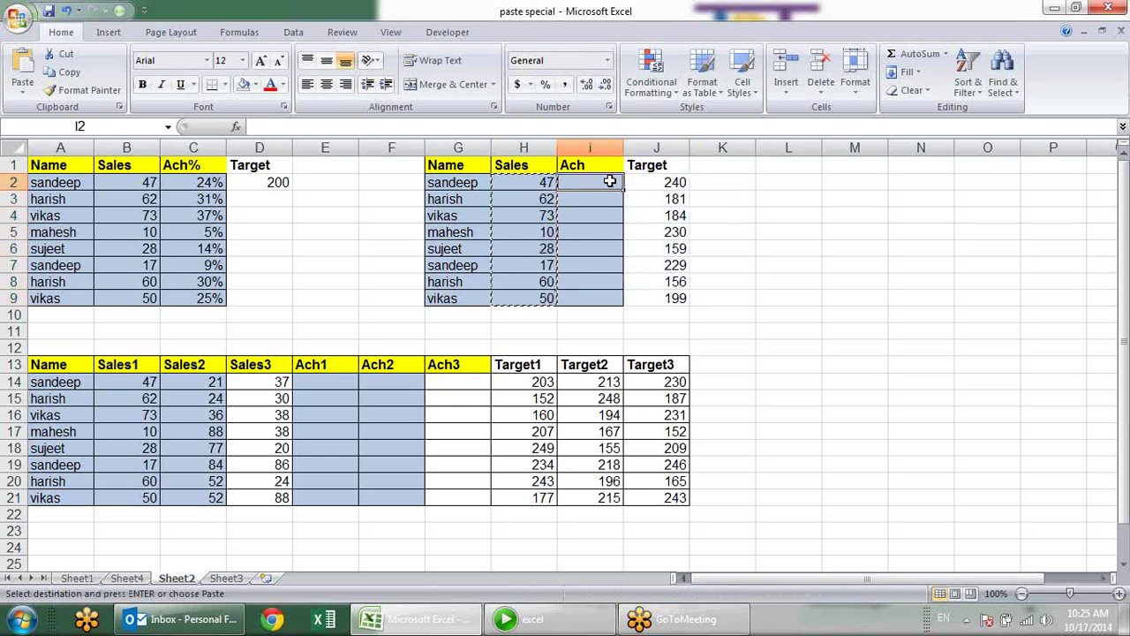
key("ctrl+v")
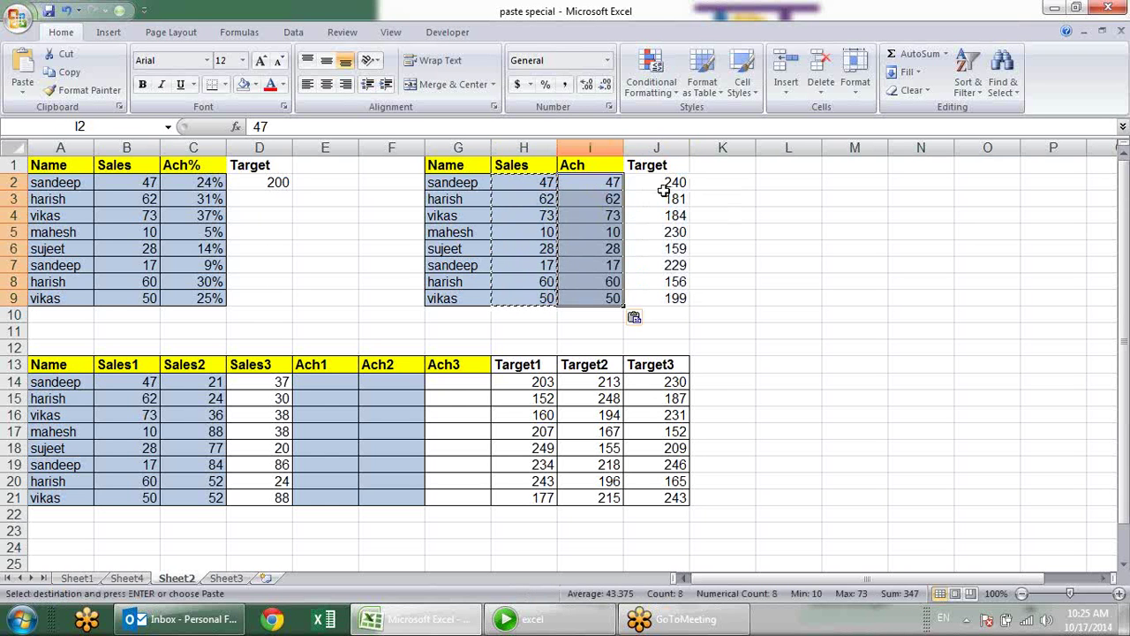
Divide I2:I9 by the Targets J2:J9 via Paste Special Divide and apply Percent Style.
left_click_drag(662, 184, 662, 298)
key("ctrl+c")
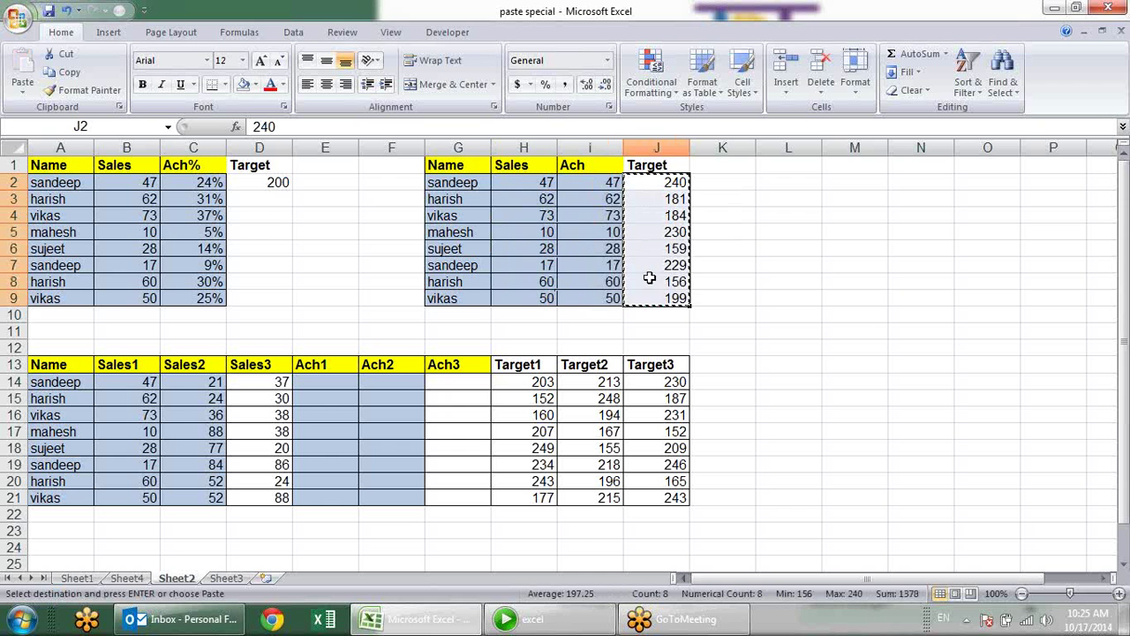
left_click_drag(606, 184, 607, 313)
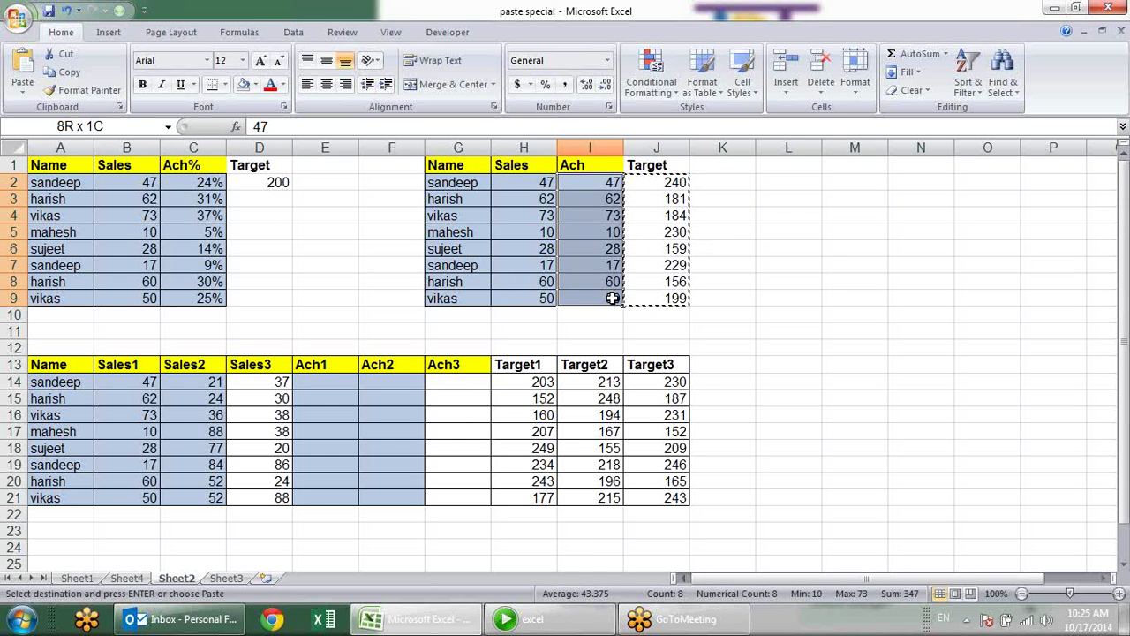
right_click(619, 187)
left_click(671, 256)
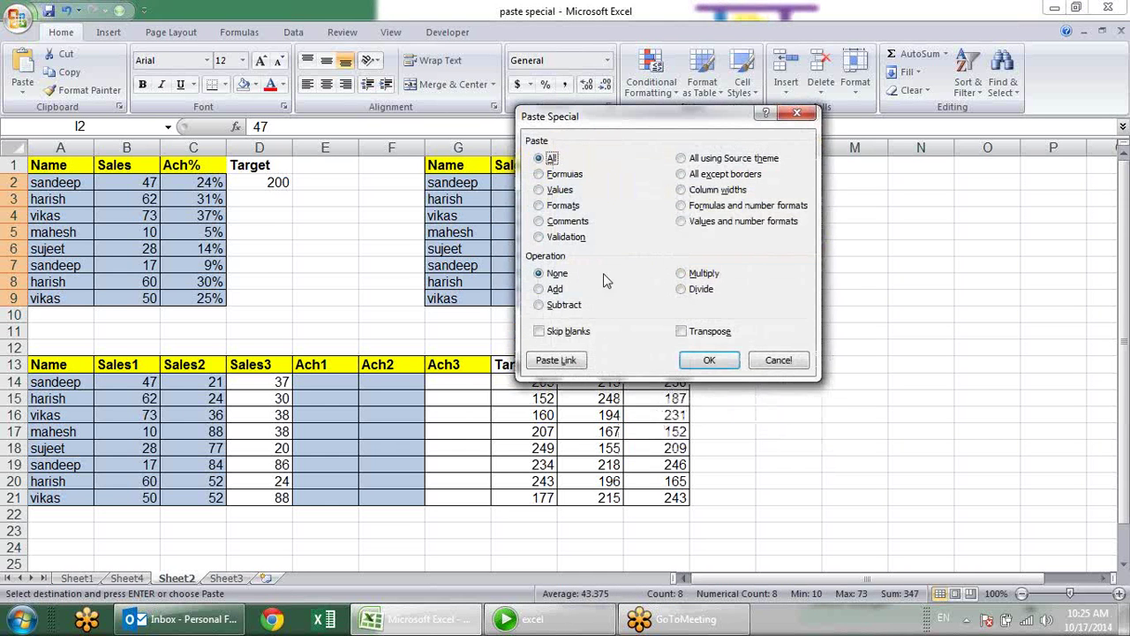
left_click(684, 289)
left_click(703, 354)
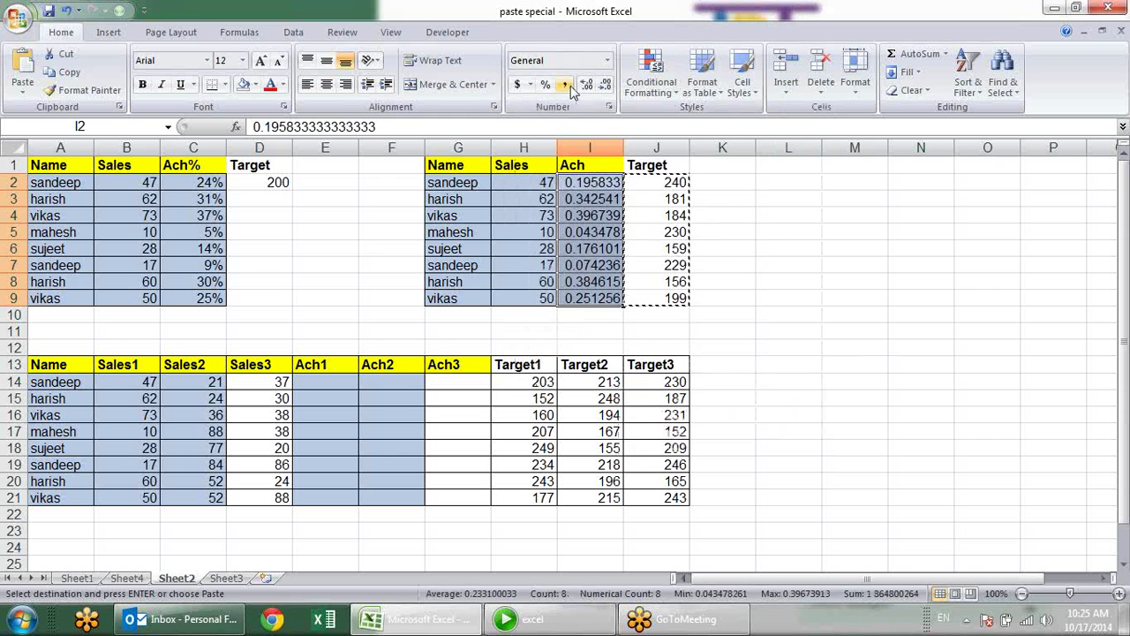
left_click(544, 84)
left_click(715, 246)
left_click(542, 182)
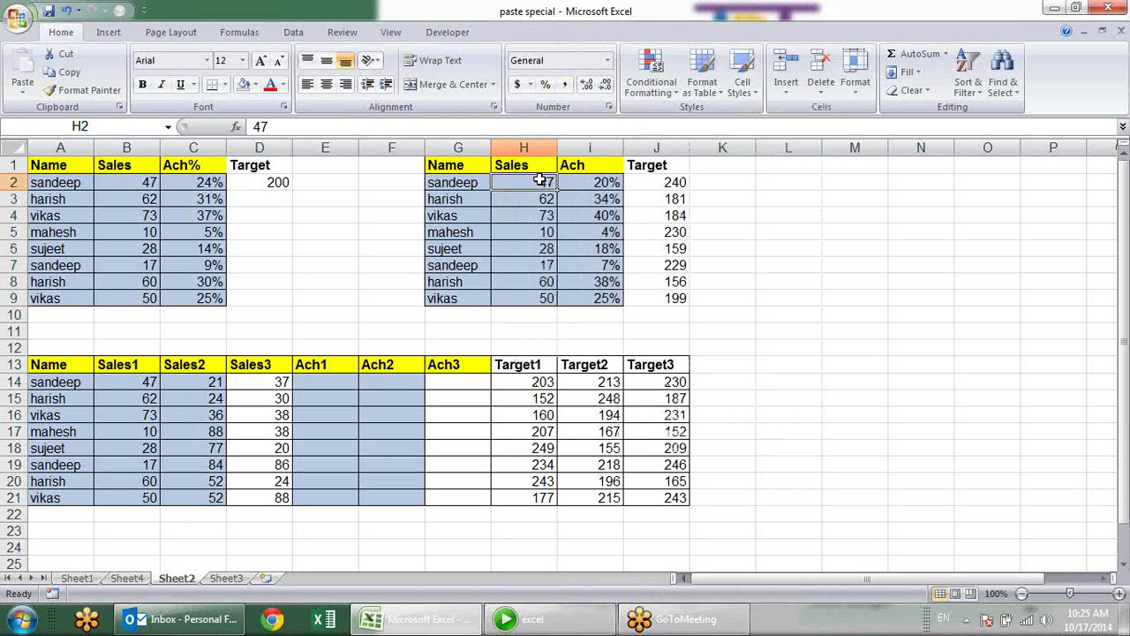
left_click(643, 184)
left_click(545, 200)
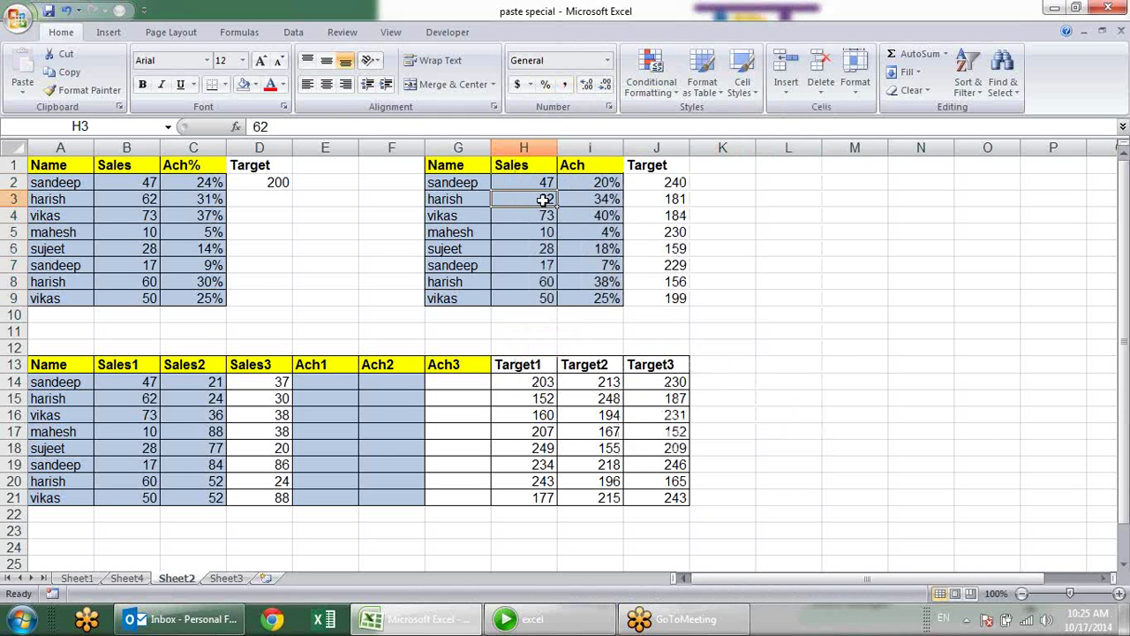
left_click(646, 198)
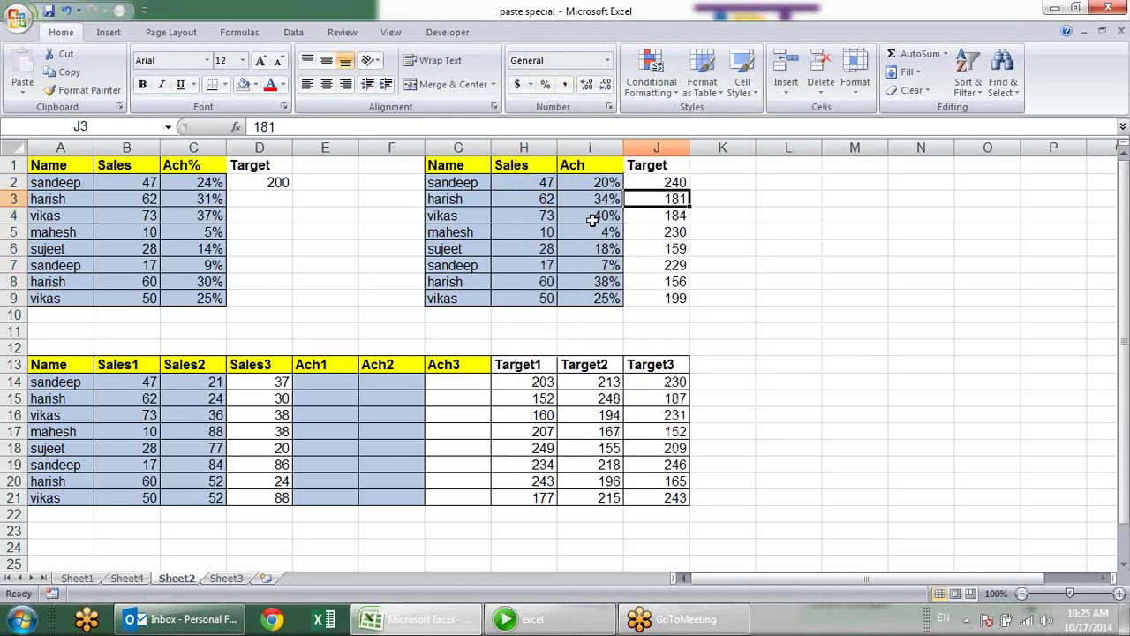
left_click(545, 219)
left_click(646, 218)
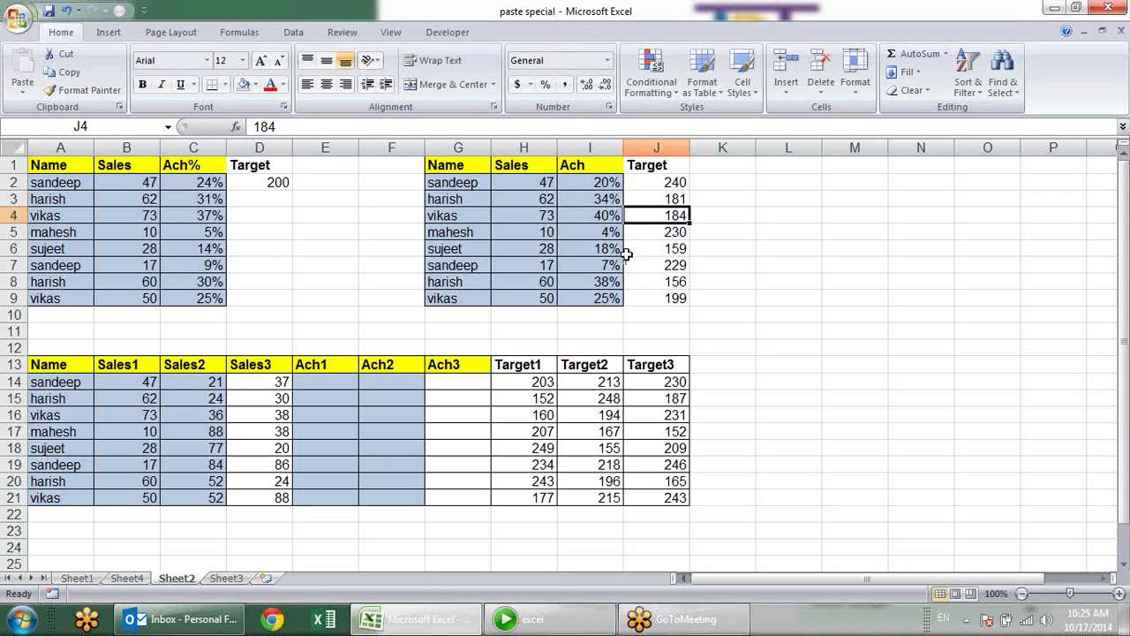
left_click_drag(661, 181, 668, 299)
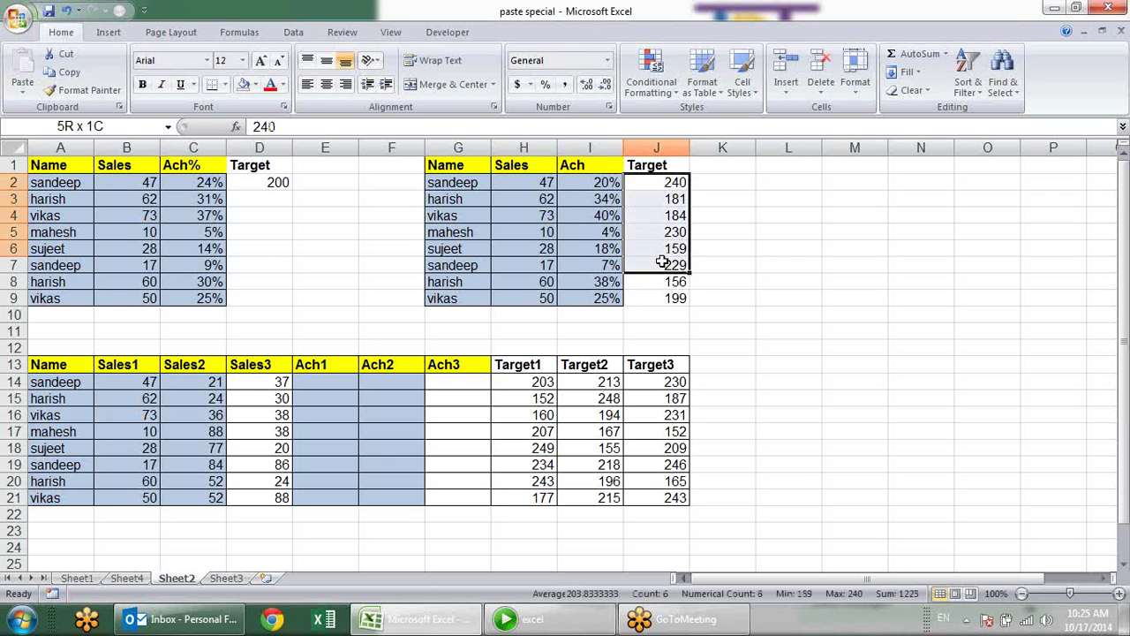
left_click_drag(606, 175, 606, 299)
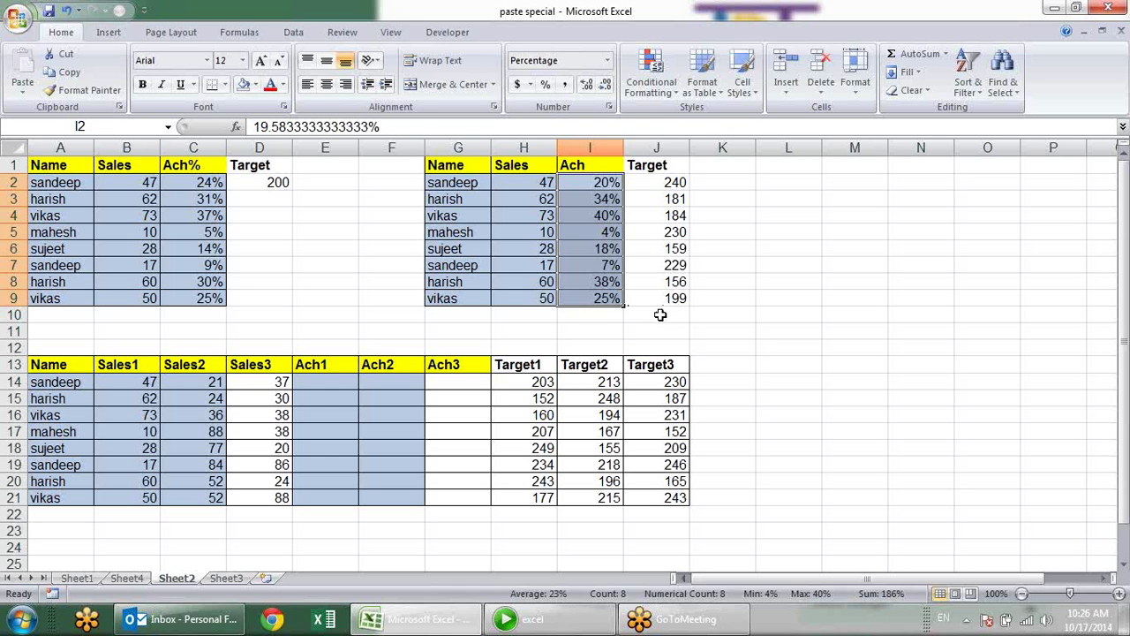
left_click(733, 347)
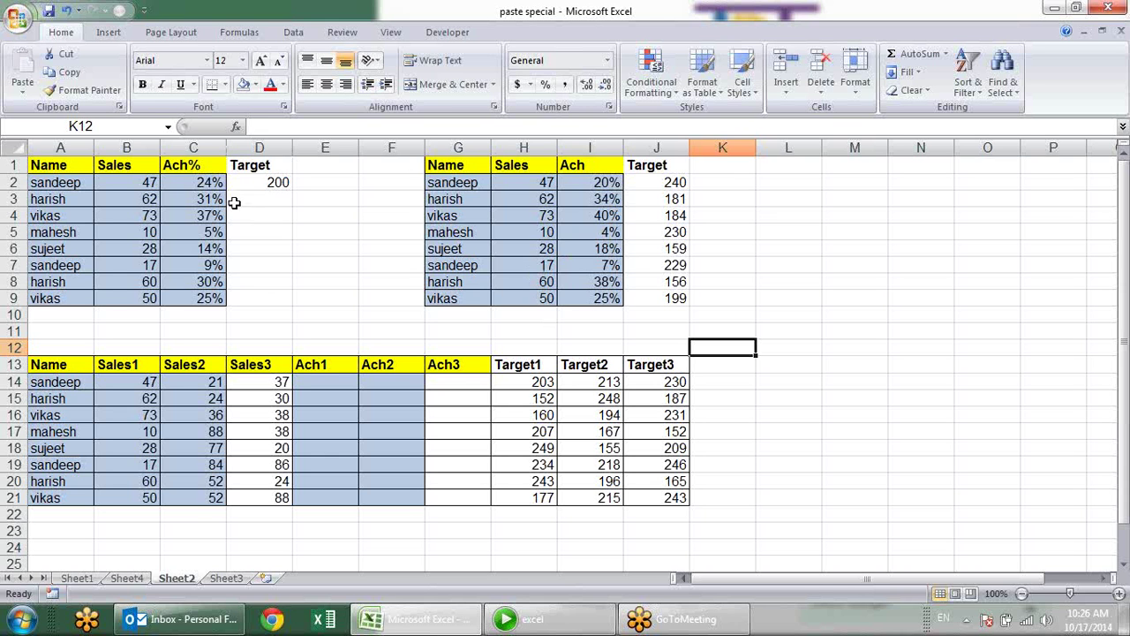
Change the Target value in D2 to 300.
left_click(249, 180)
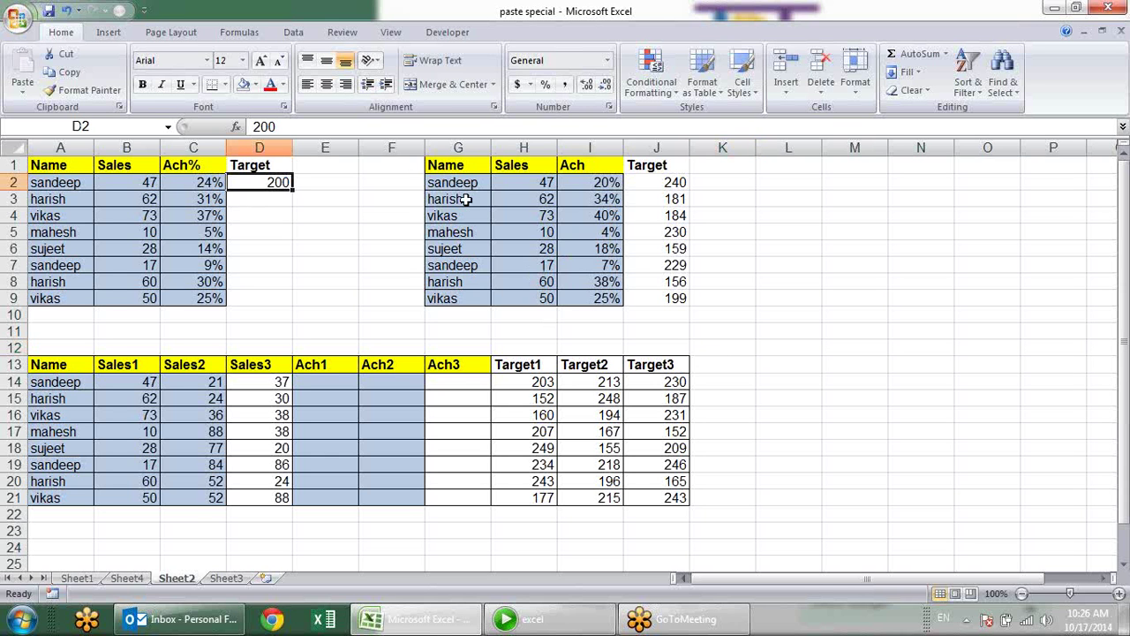
type("300")
key("Return")
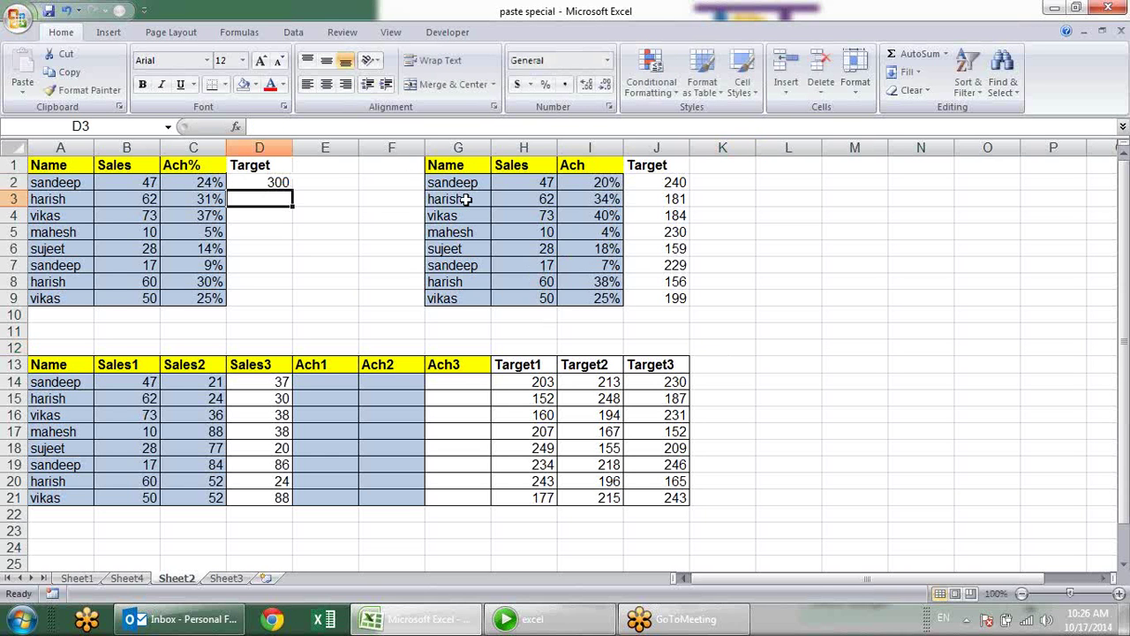
Copy the Sales values B2:B9 into the Ach% column starting at C2.
left_click_drag(142, 182, 144, 296)
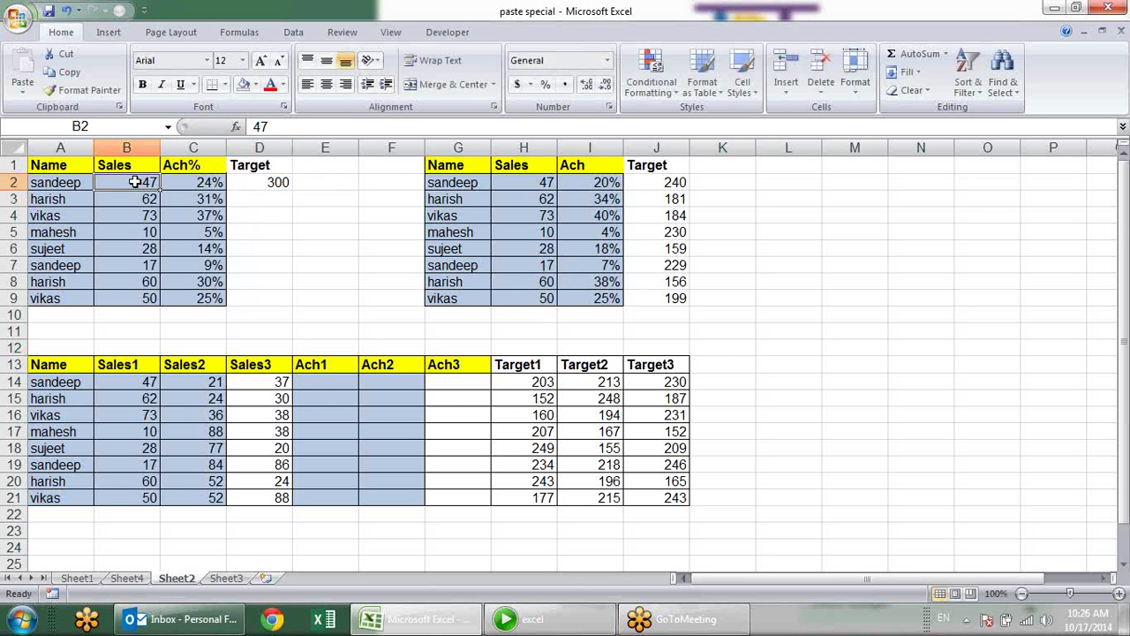
key("ctrl+c")
left_click(196, 166)
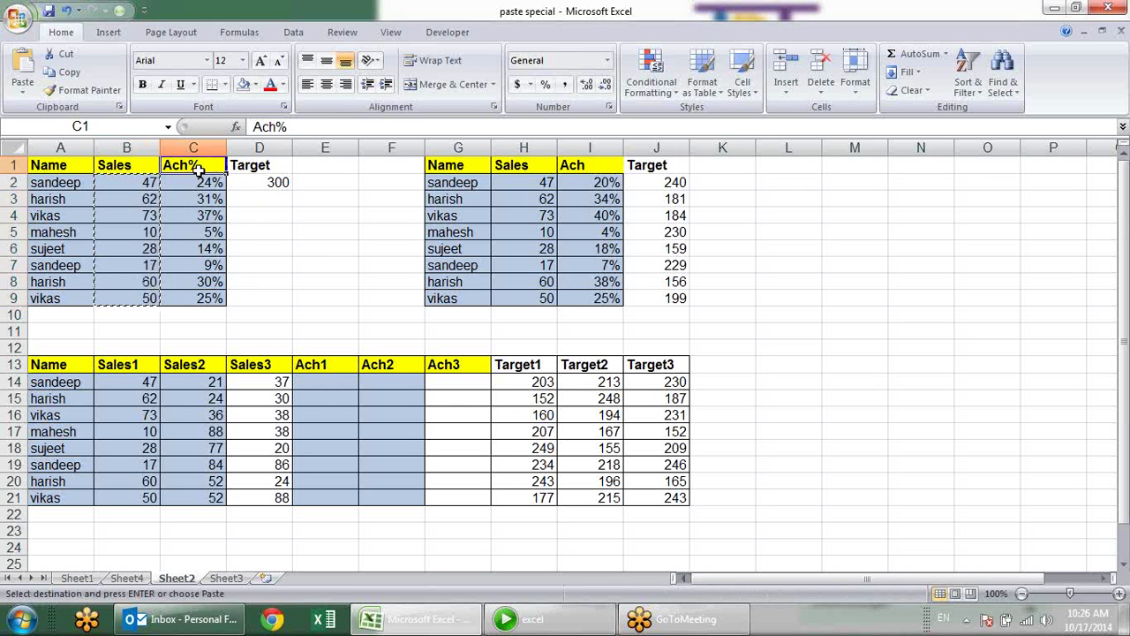
left_click(196, 179)
key("ctrl+v")
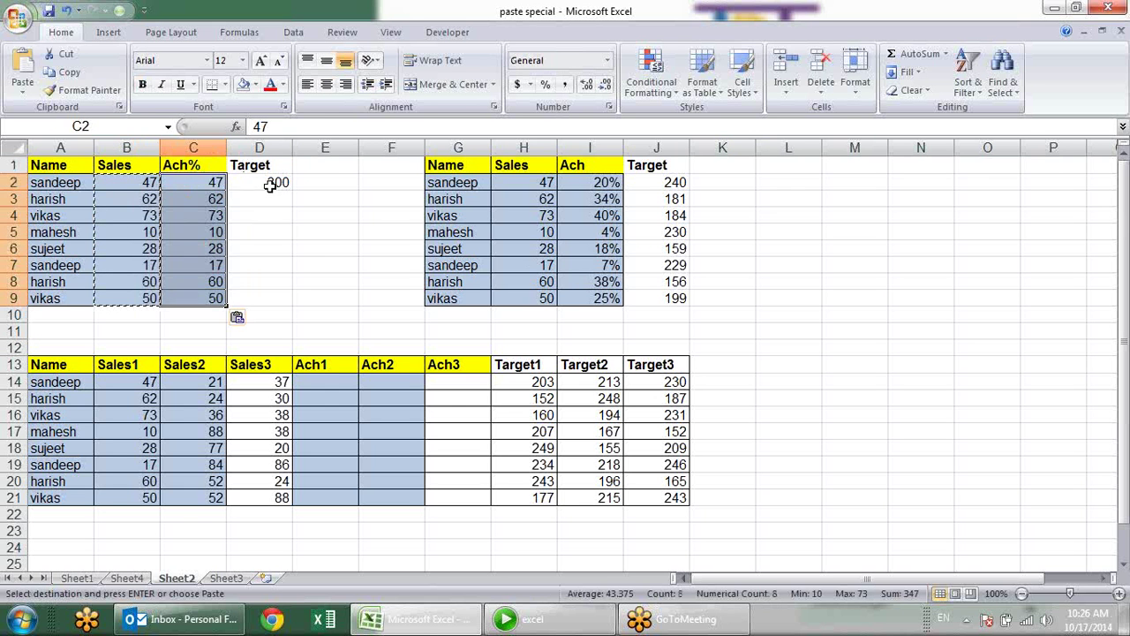
Retype the Target in D2 as 200.
left_click(273, 183)
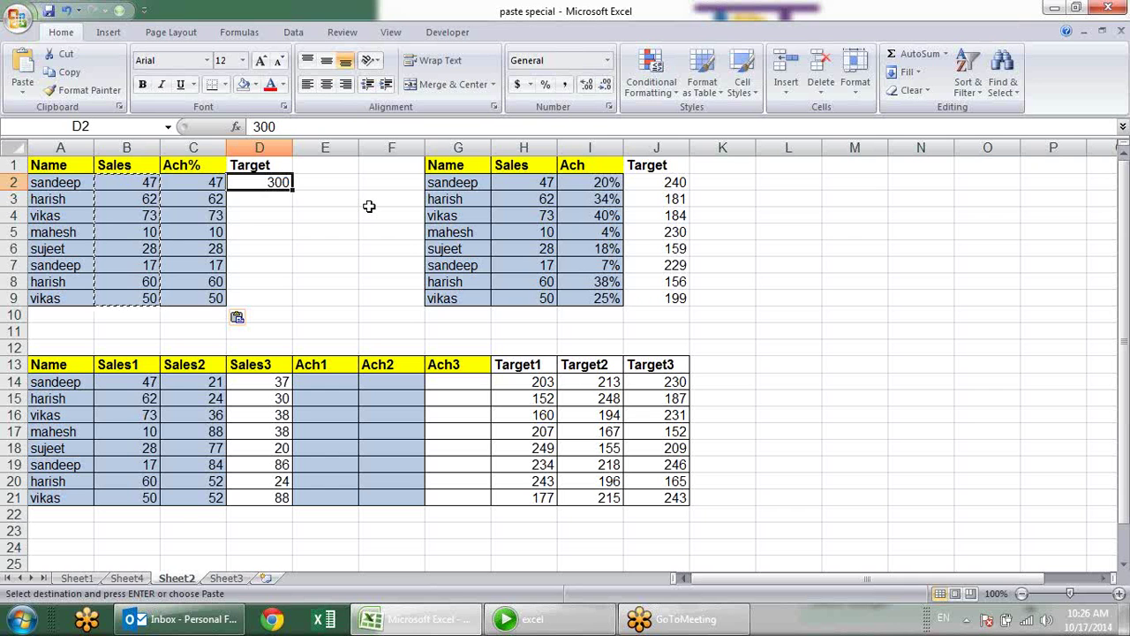
type("200")
key("Return")
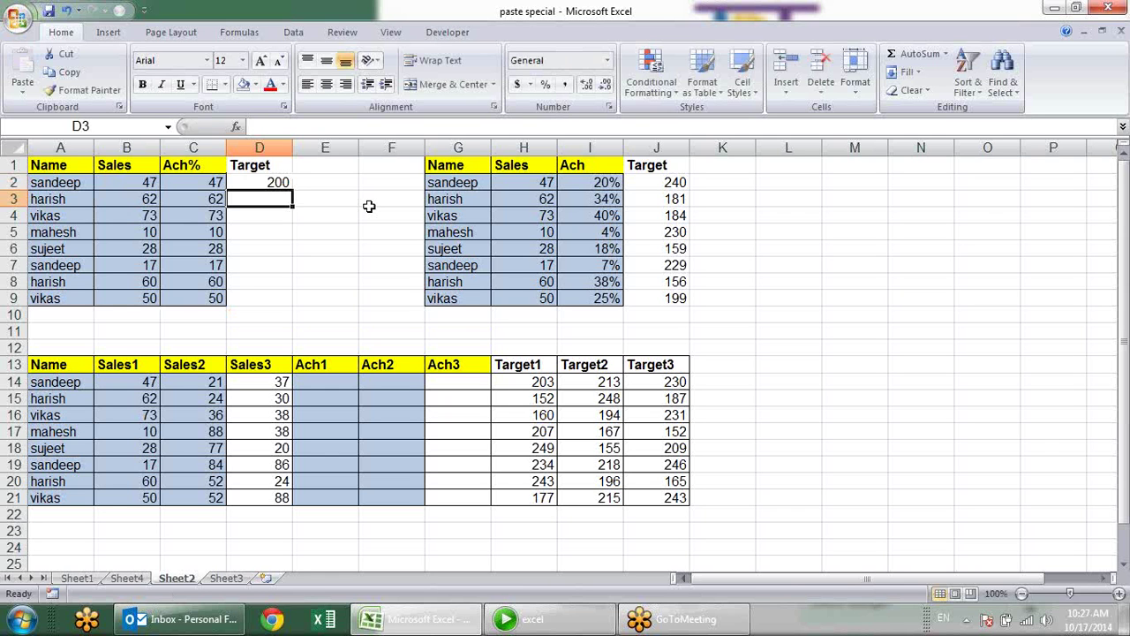
Enter 300 in D3, then clear D3 so the Target column holds only 200.
key("Up")
key("Down")
type("2")
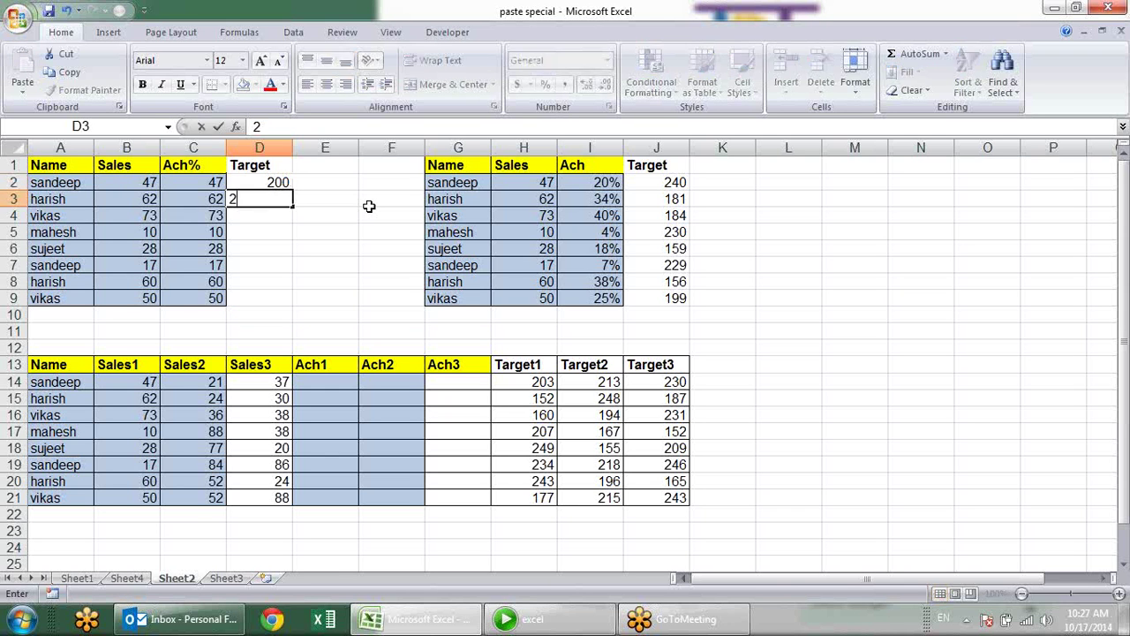
key("Return")
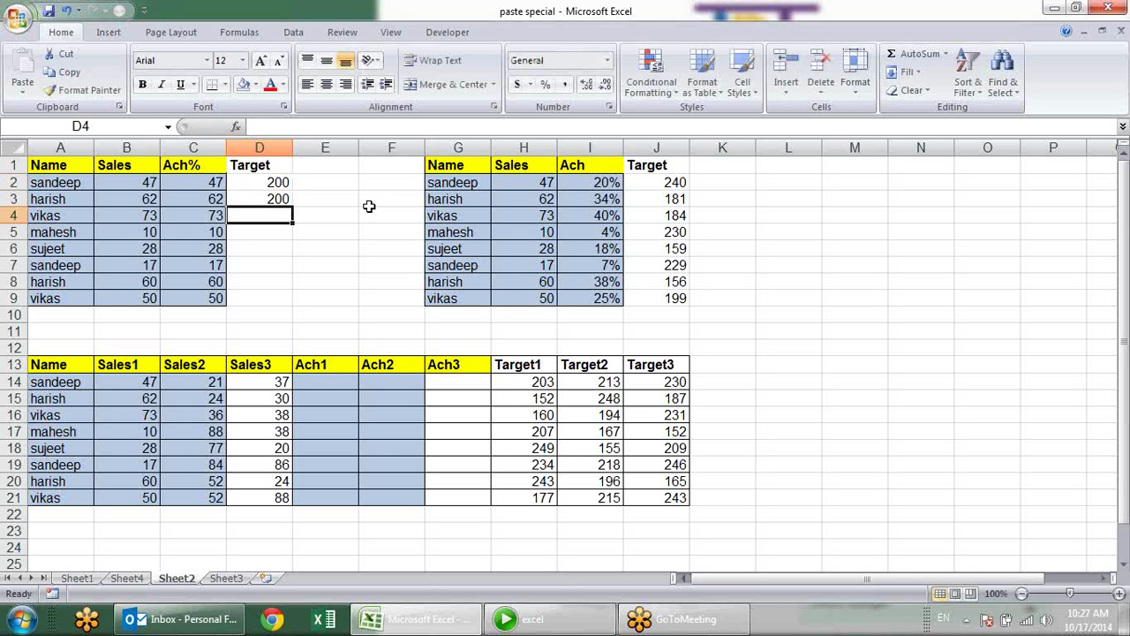
type("1300")
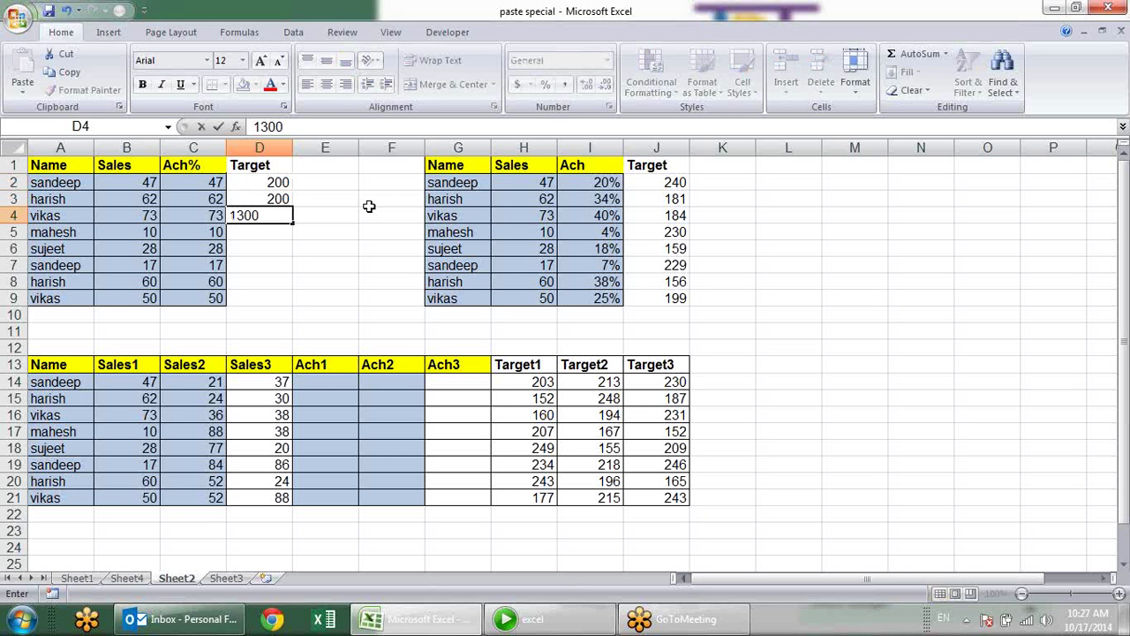
key("Escape")
key("Up")
type("30")
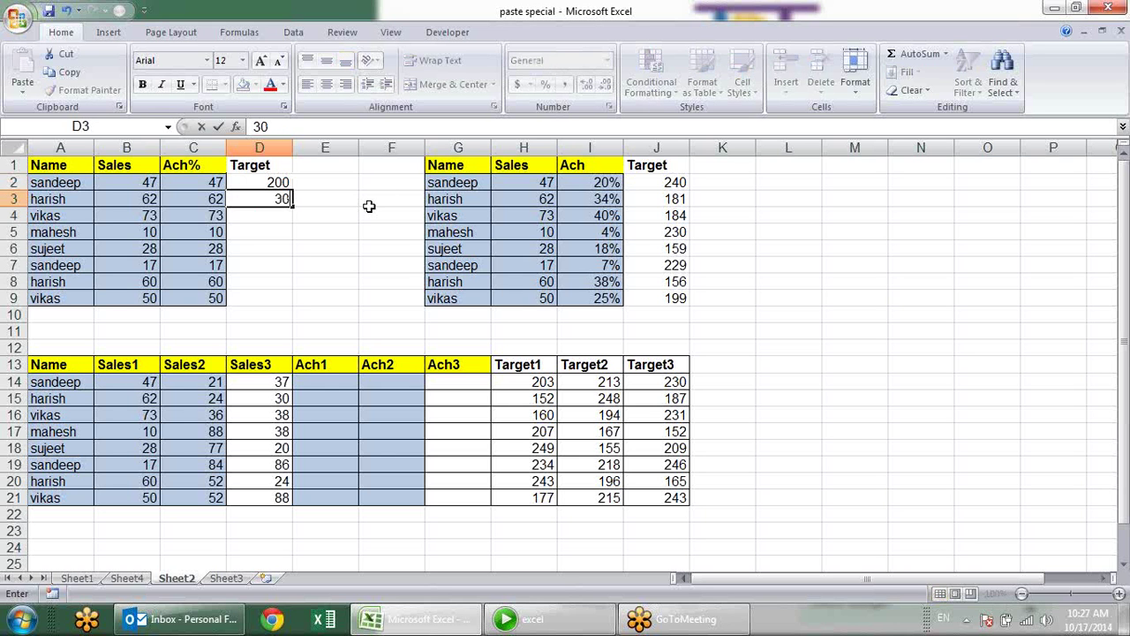
type("0")
key("Return")
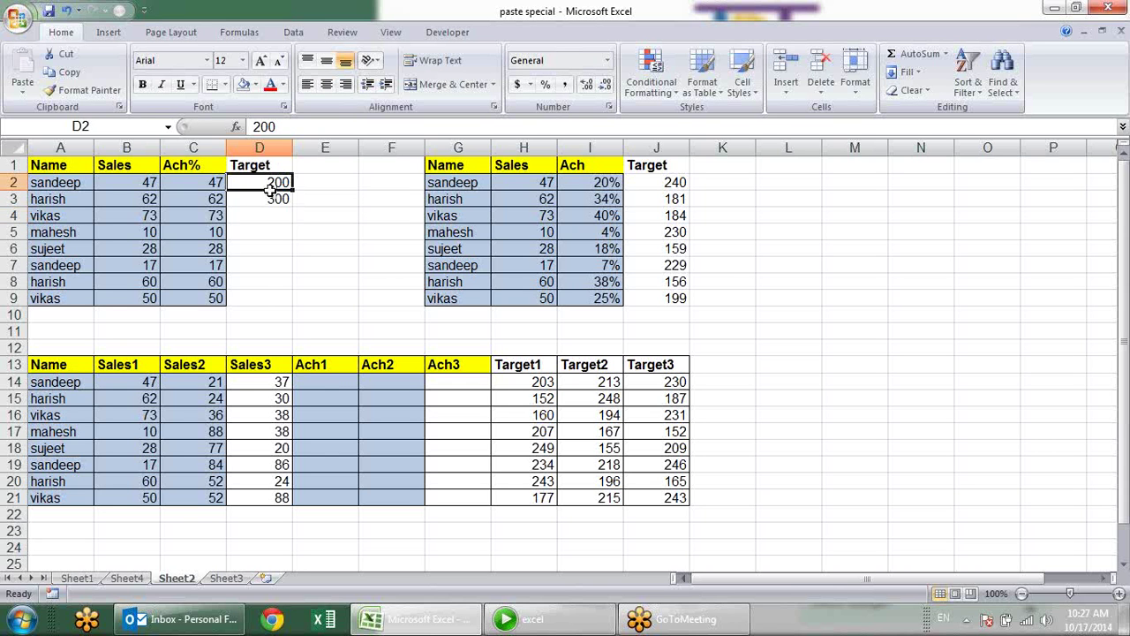
left_click_drag(269, 188, 273, 199)
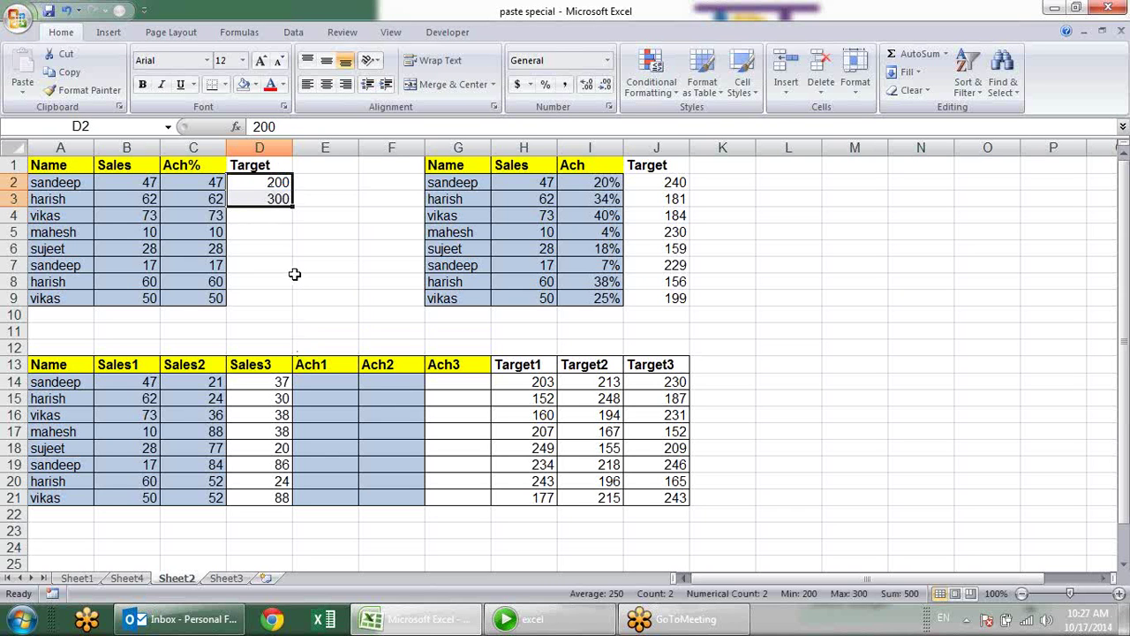
left_click(278, 200)
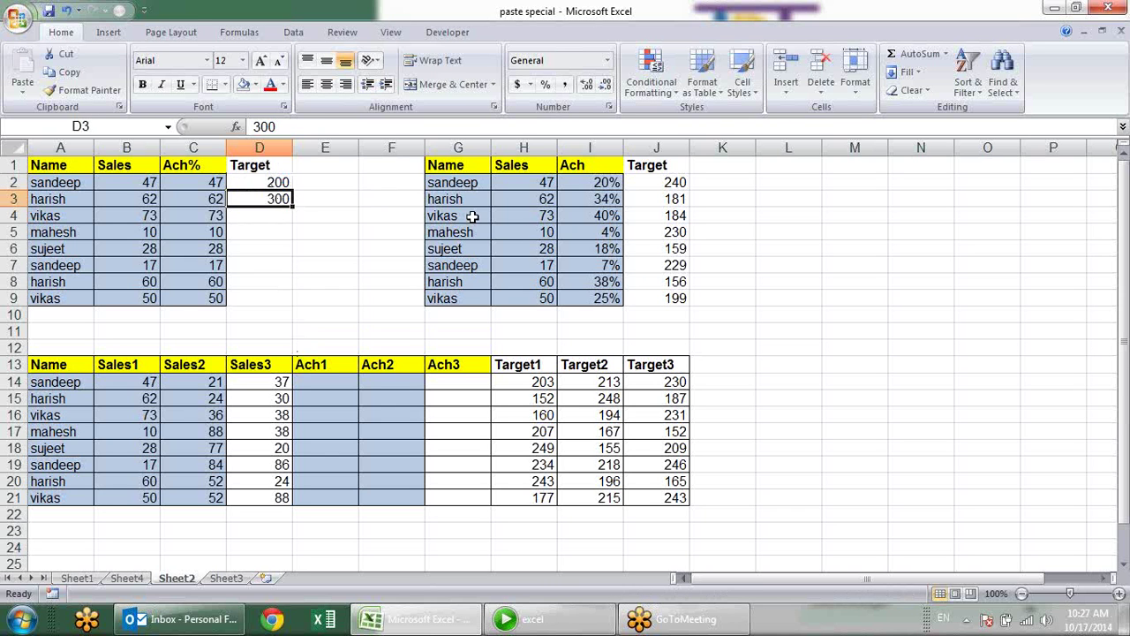
key("Delete")
left_click(150, 389)
left_click(210, 380)
key("ctrl+c")
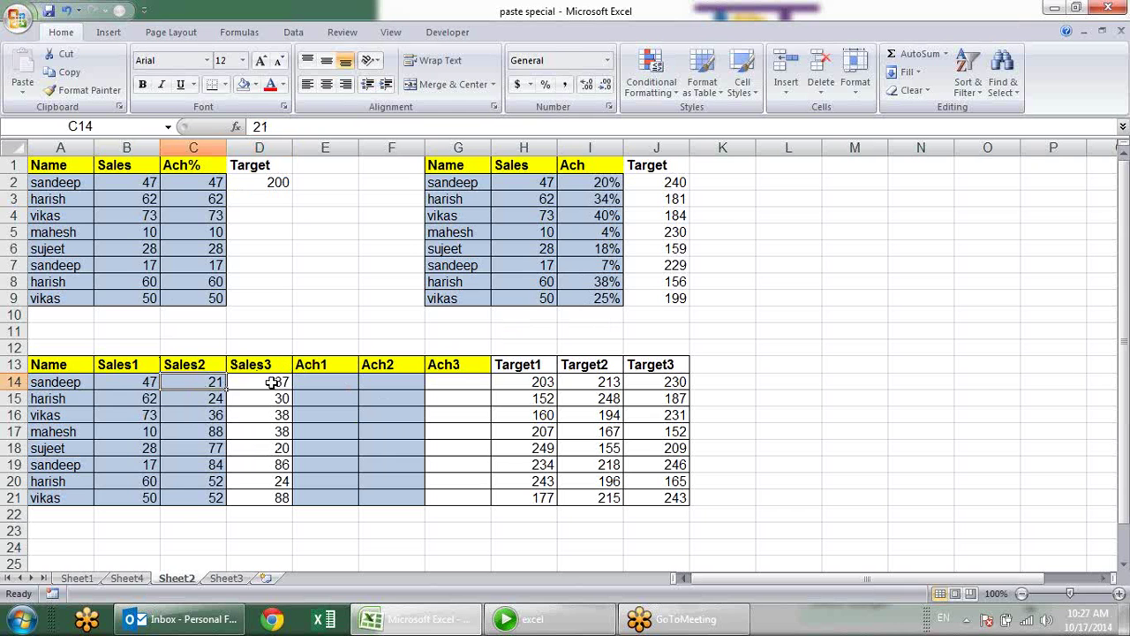
left_click(273, 382)
left_click(539, 378)
left_click(587, 375)
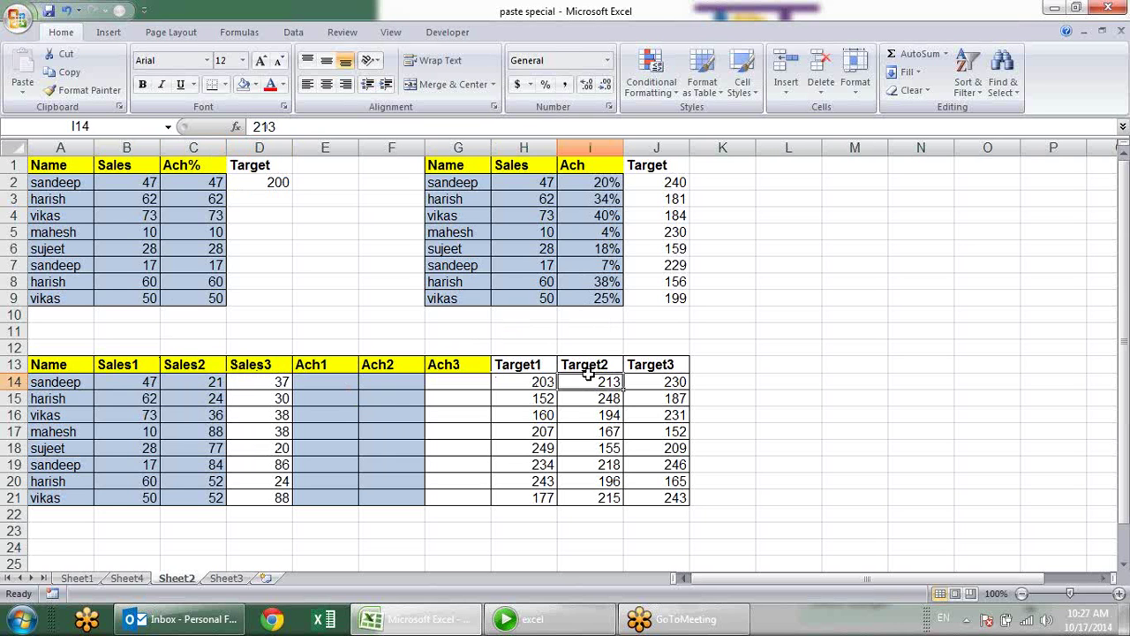
left_click(660, 381)
left_click(139, 394)
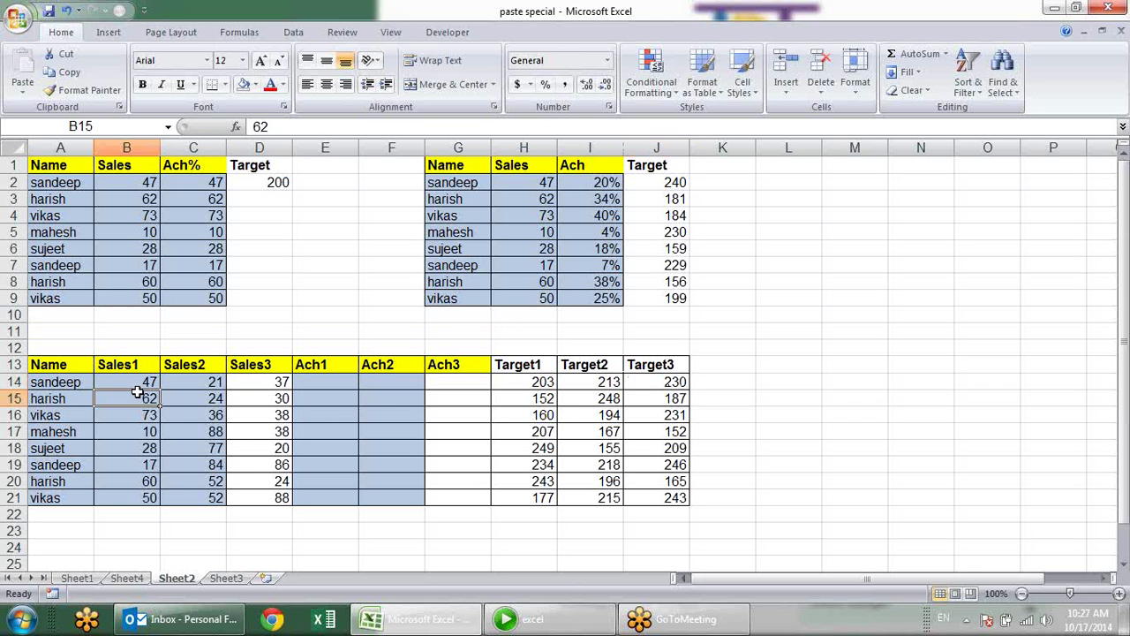
left_click_drag(146, 381, 273, 494)
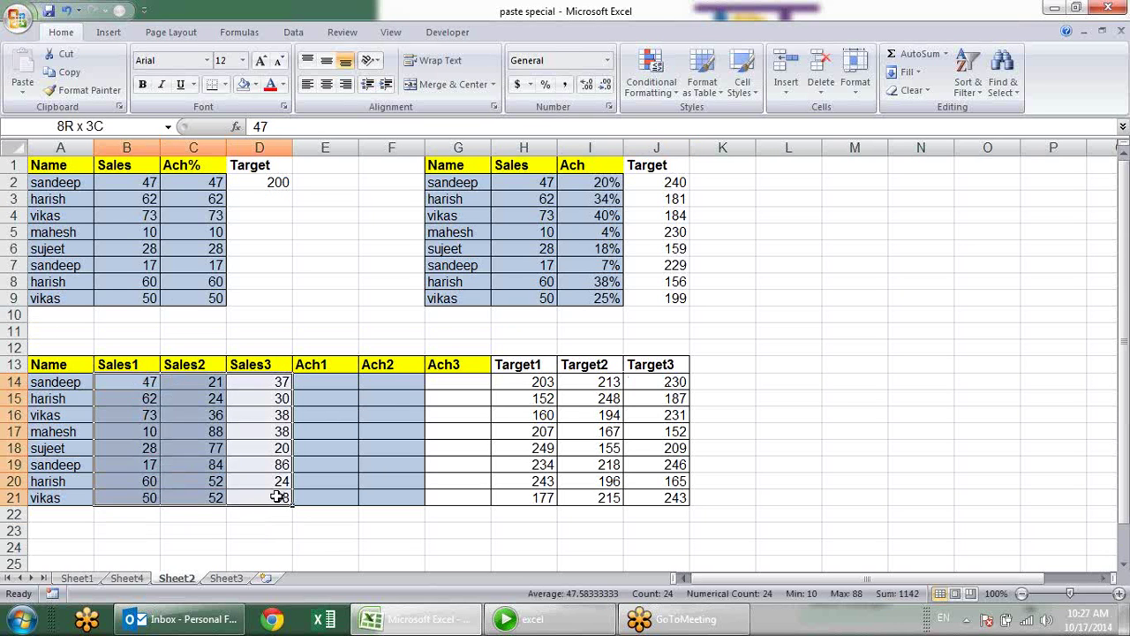
key("ctrl+c")
left_click(344, 374)
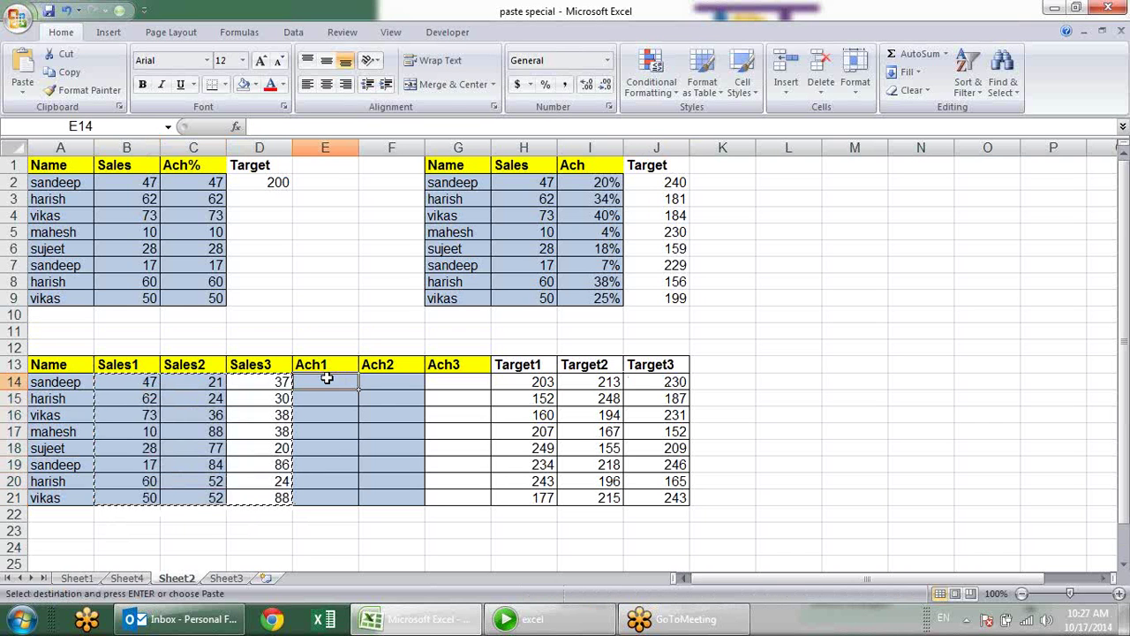
key("ctrl+v")
key("Escape")
left_click_drag(534, 379, 680, 498)
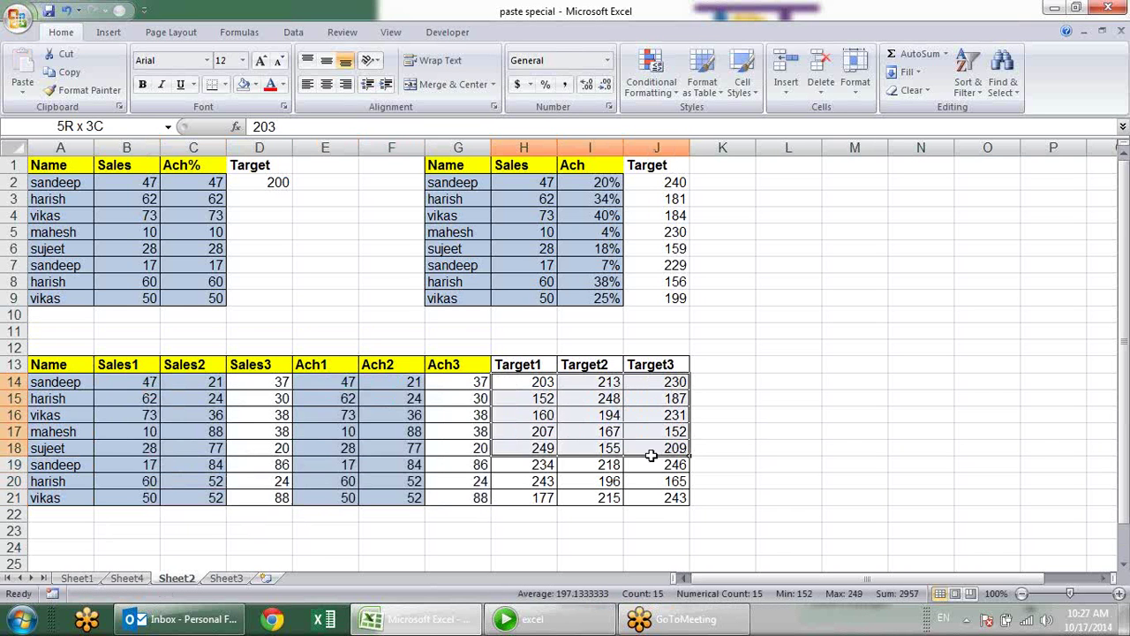
key("ctrl+c")
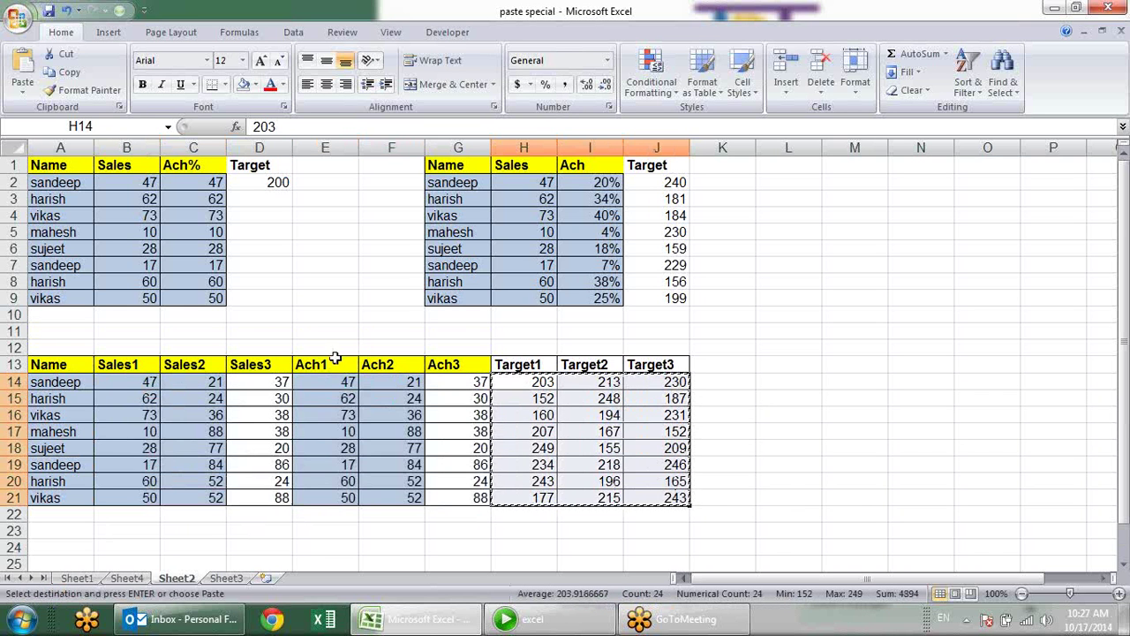
left_click(324, 382)
right_click(324, 381)
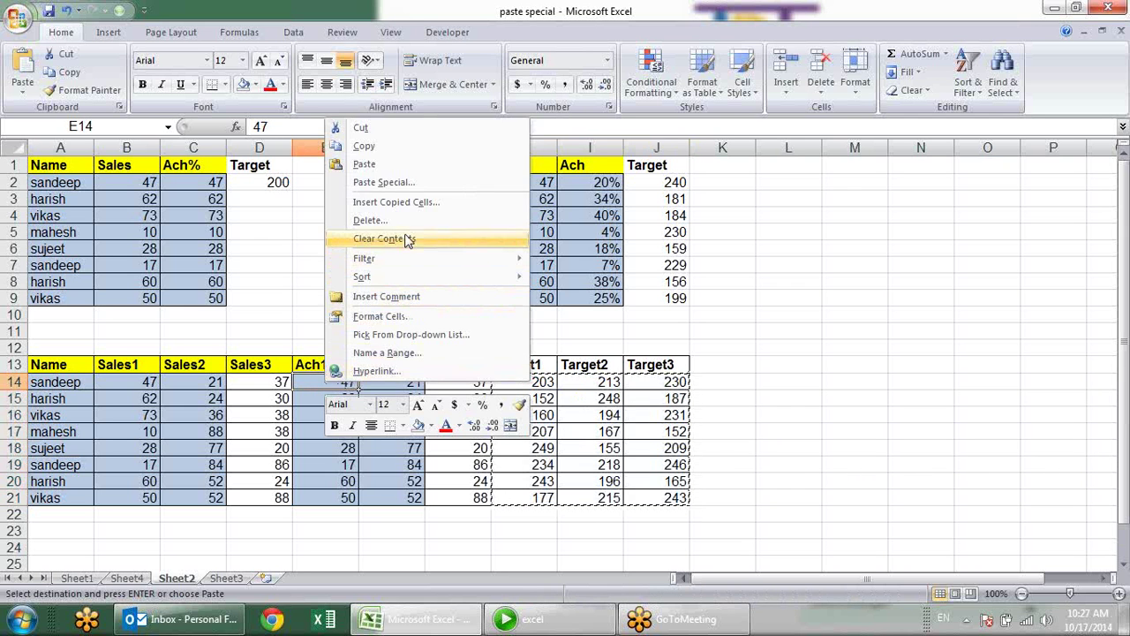
left_click(399, 166)
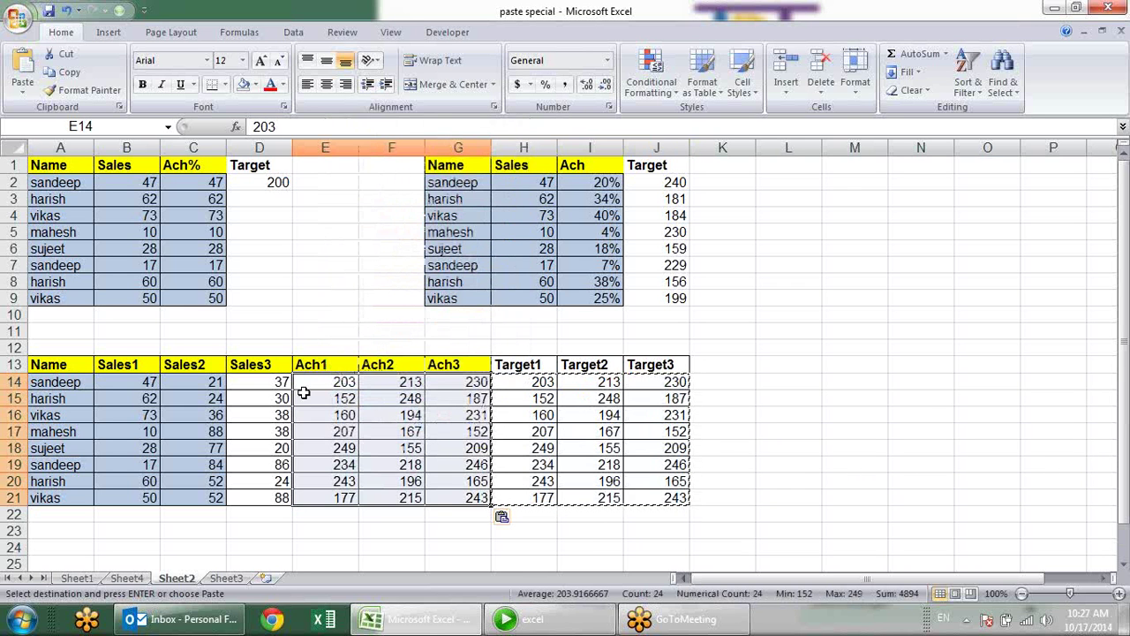
key("ctrl+z")
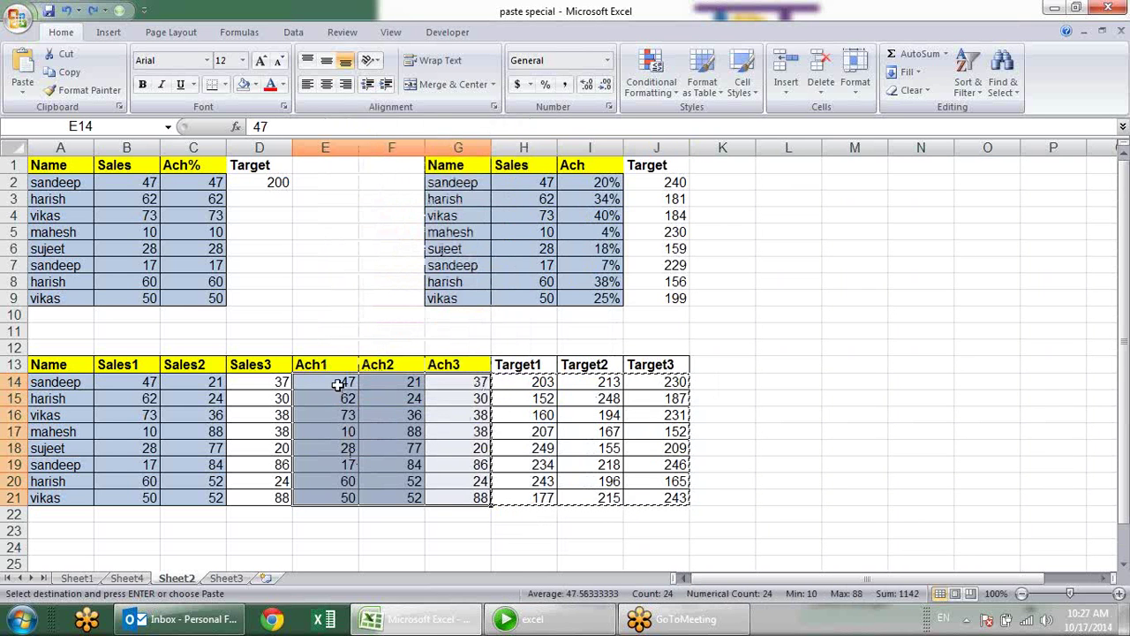
right_click(338, 387)
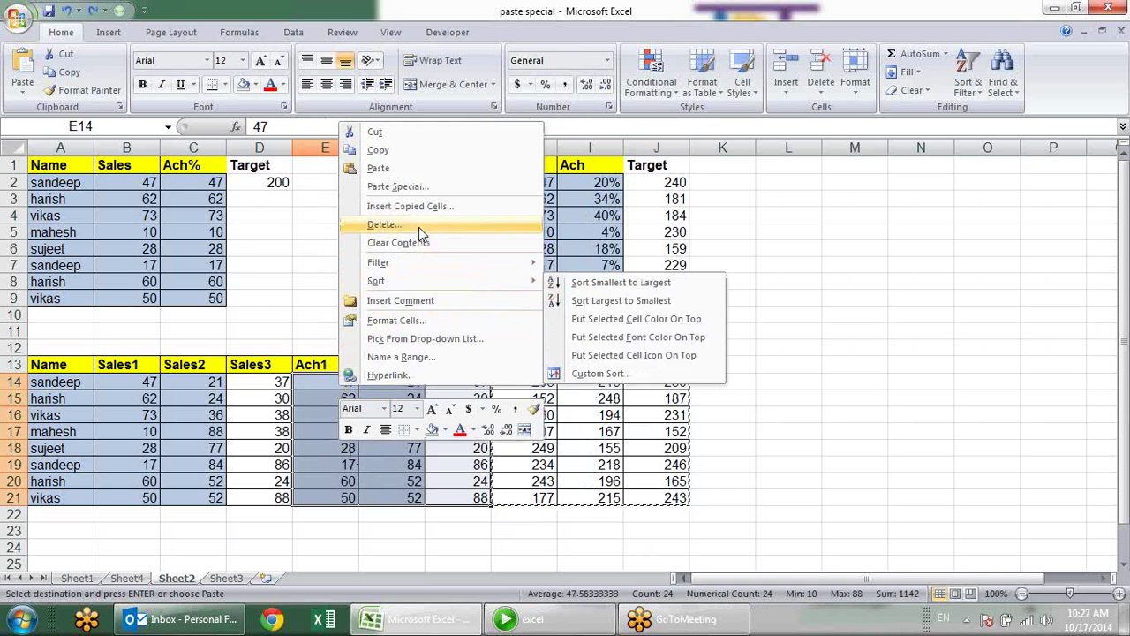
left_click(415, 187)
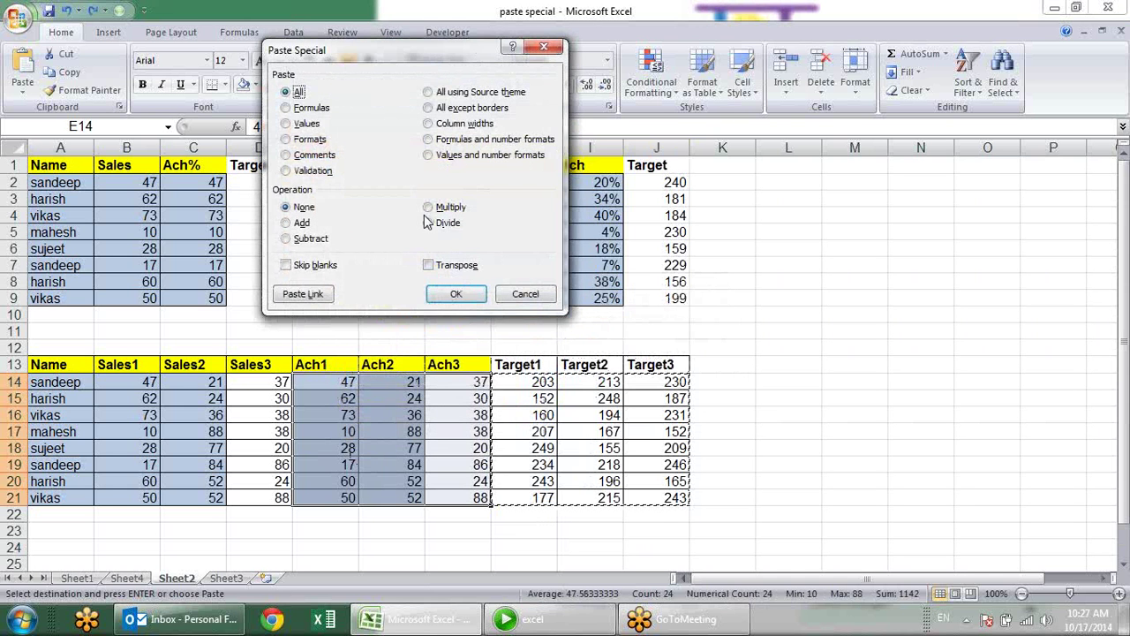
left_click(427, 222)
left_click(455, 294)
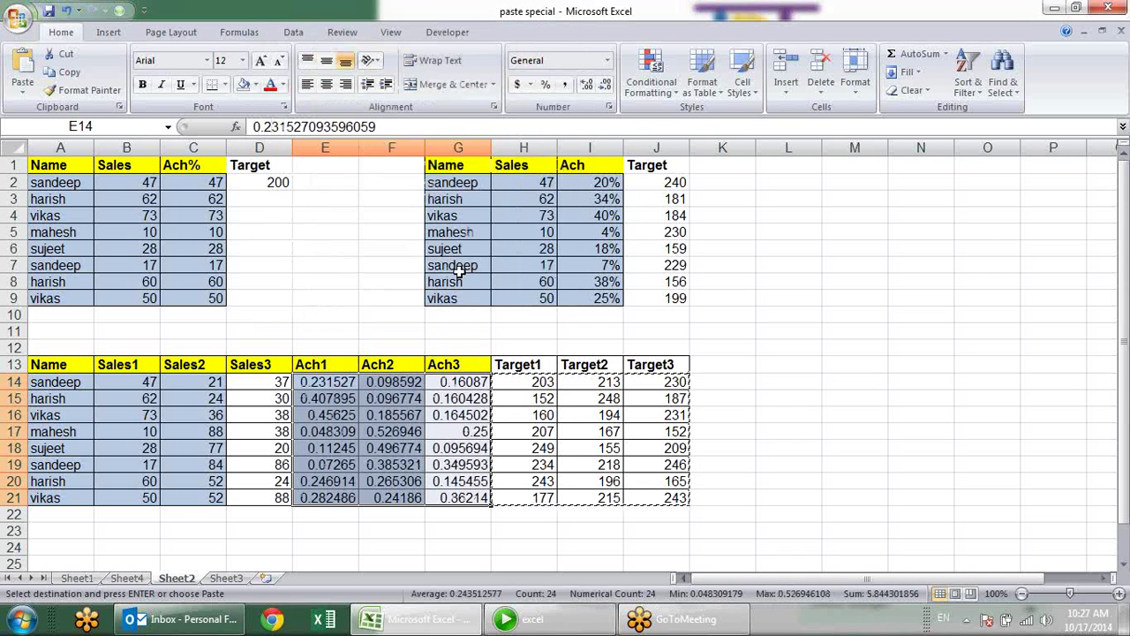
left_click(545, 83)
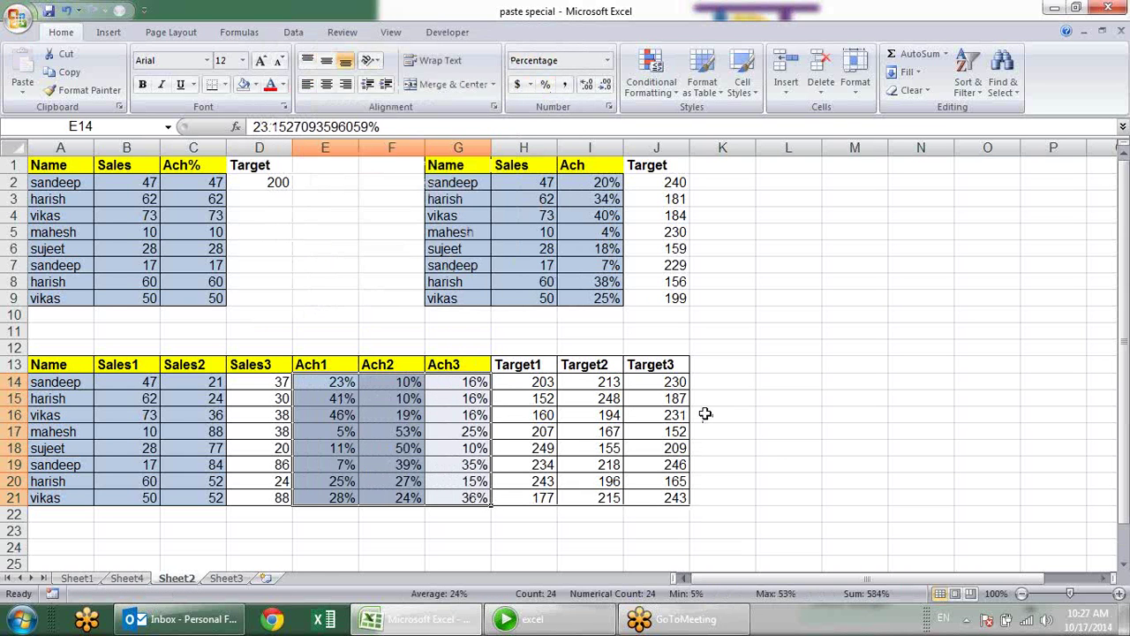
left_click(548, 382)
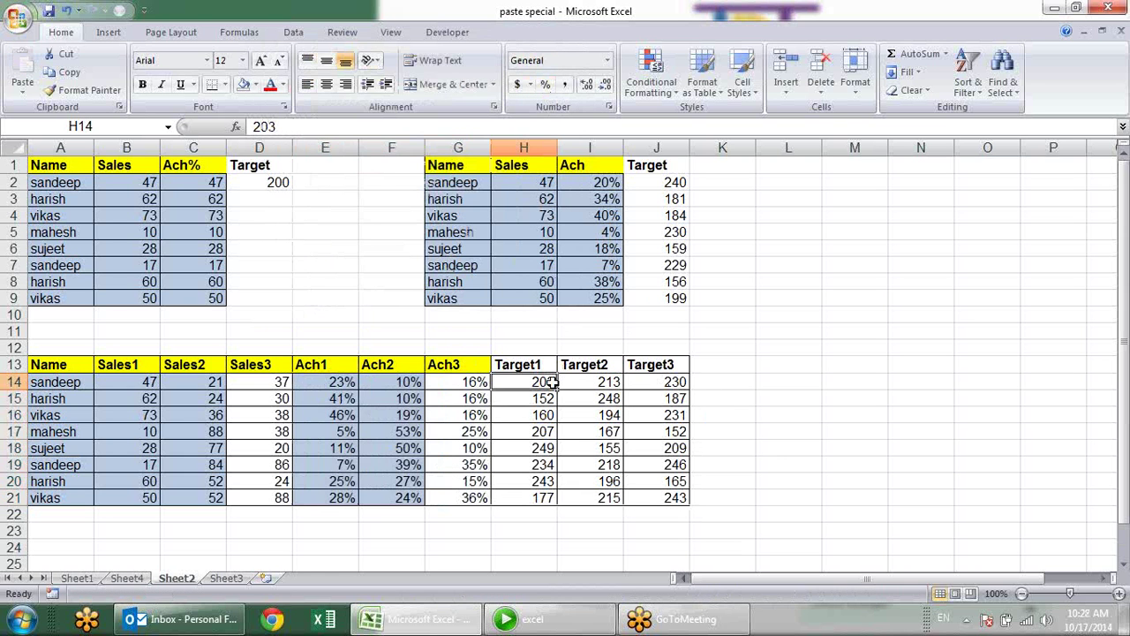
left_click(133, 382)
left_click(220, 381)
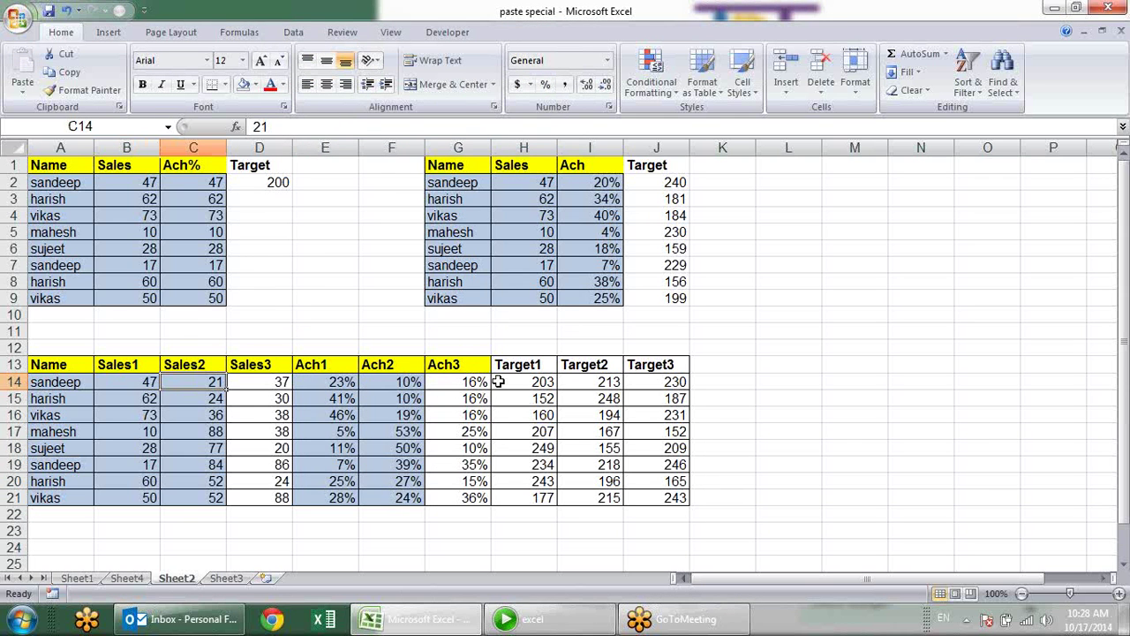
left_click(604, 382)
left_click(276, 382)
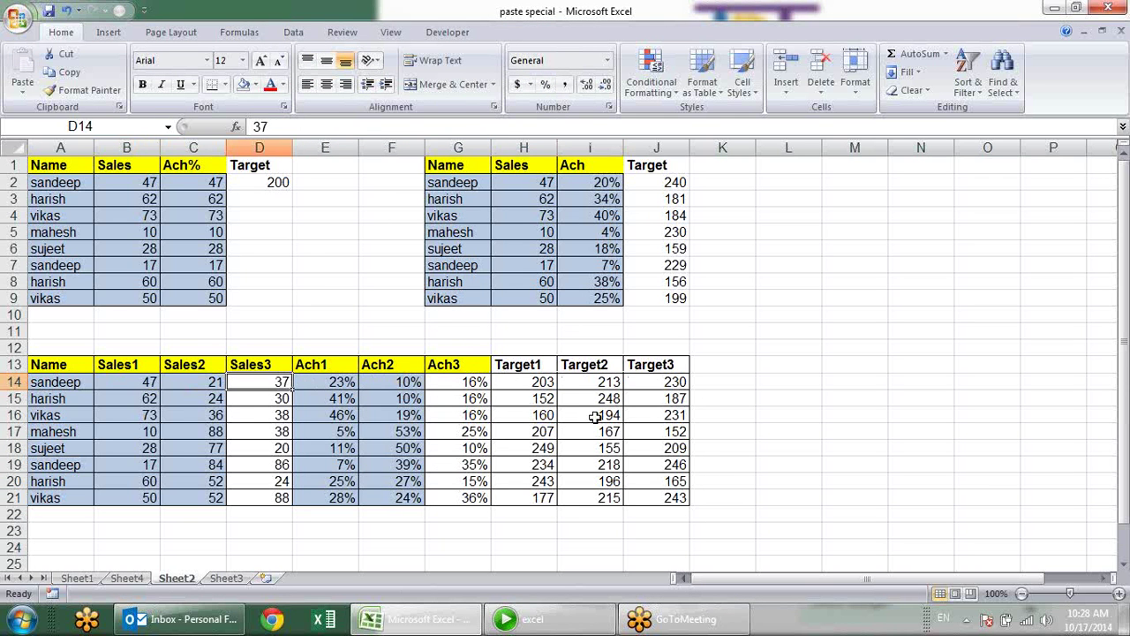
left_click(666, 387)
left_click(535, 399)
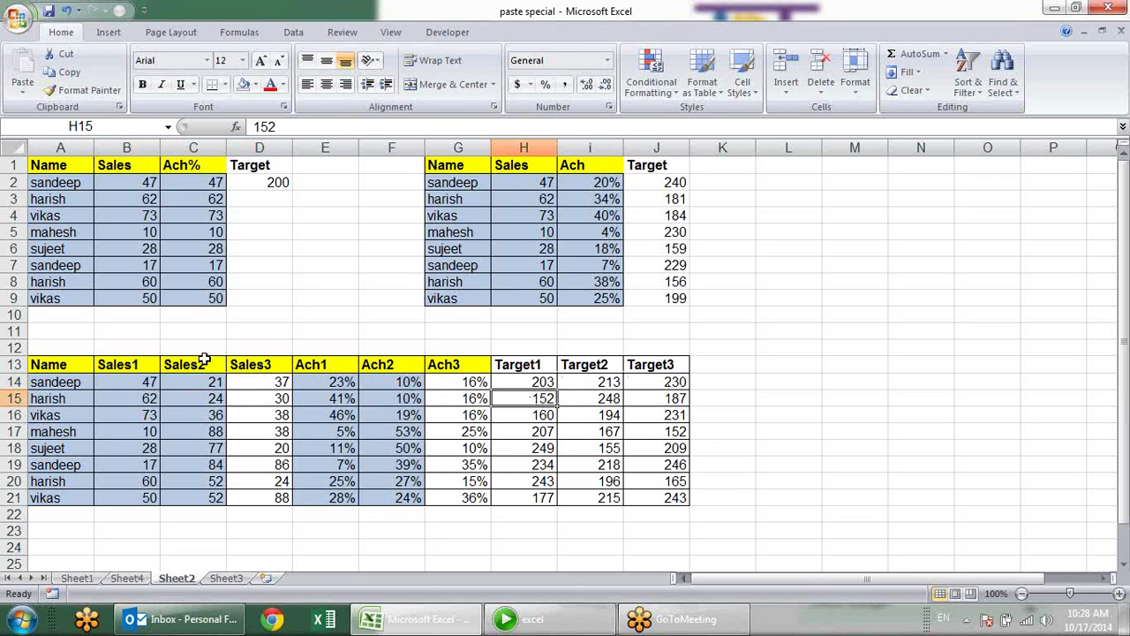
left_click(146, 413)
left_click(150, 399)
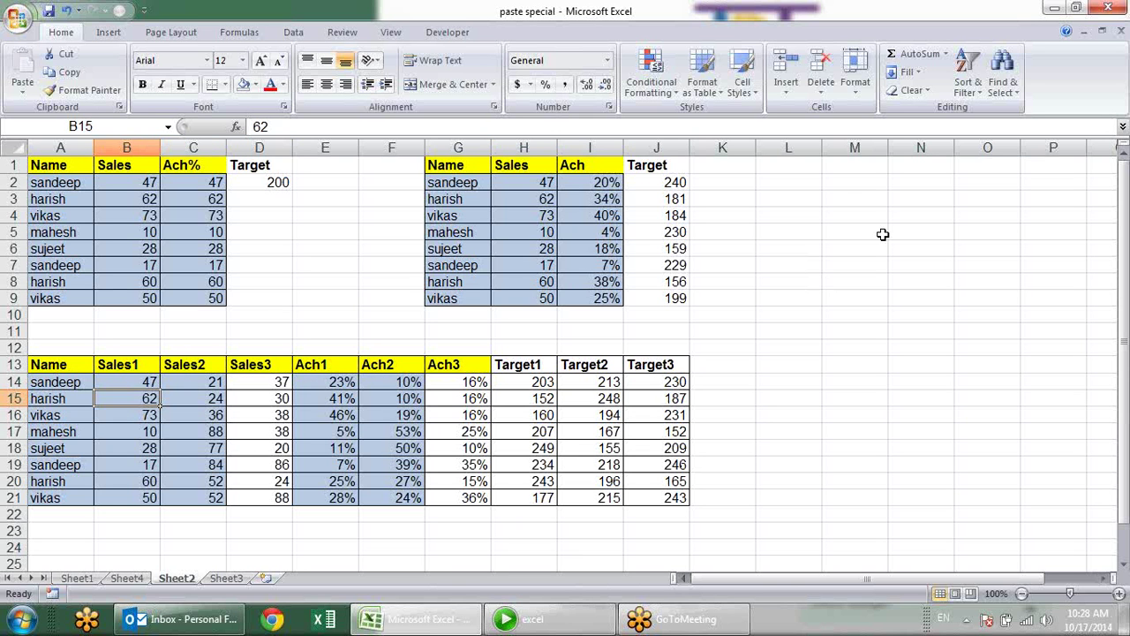
Switch to Sheet3 and select the 2010 header B2 and sandeep's 2010 value B3.
left_click(235, 579)
left_click(357, 369)
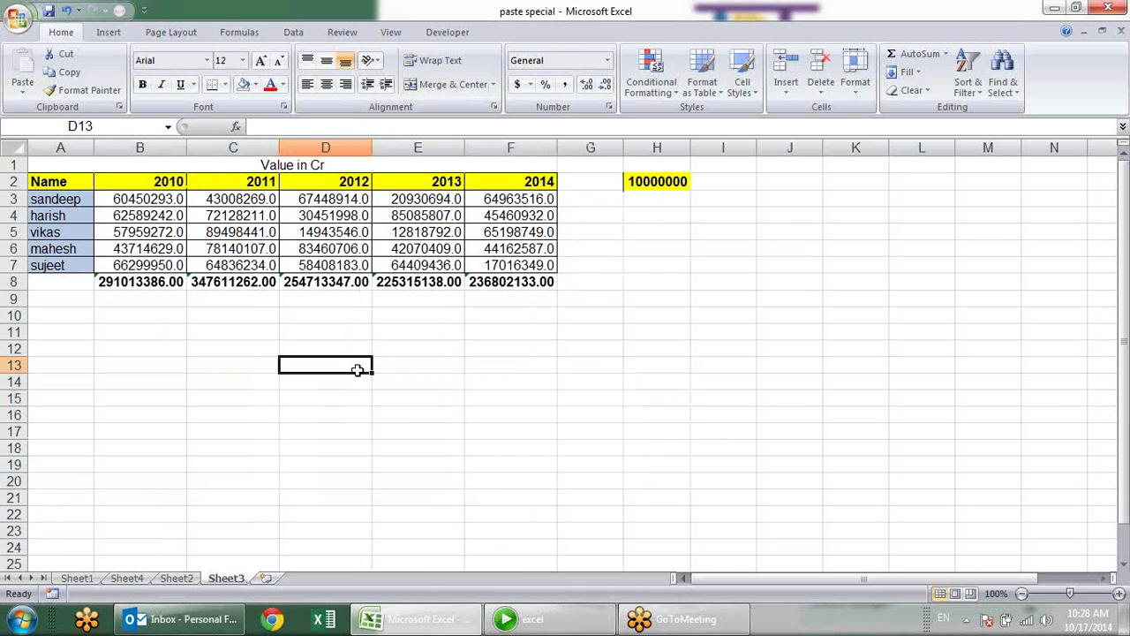
left_click(106, 183)
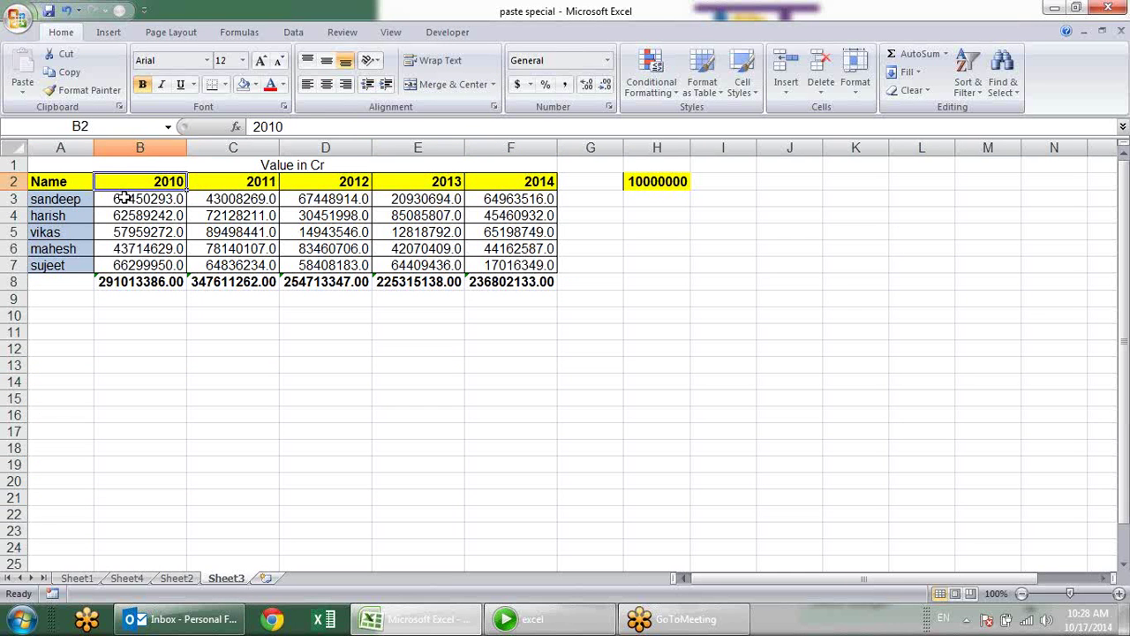
left_click(123, 198)
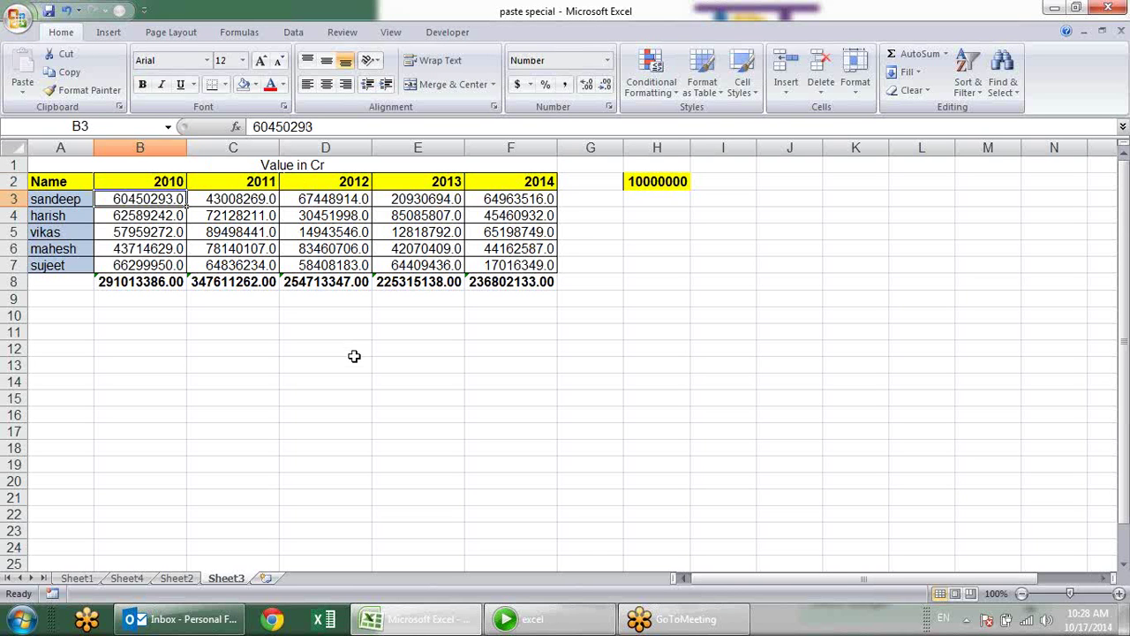
right_click(677, 178)
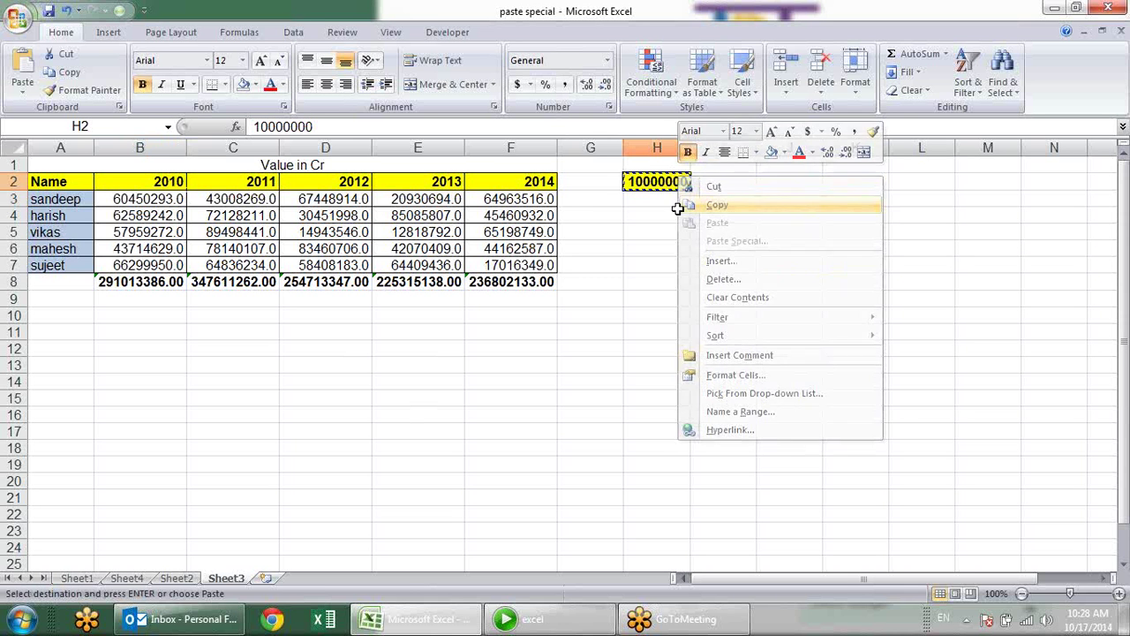
left_click(717, 204)
left_click_drag(132, 198, 516, 263)
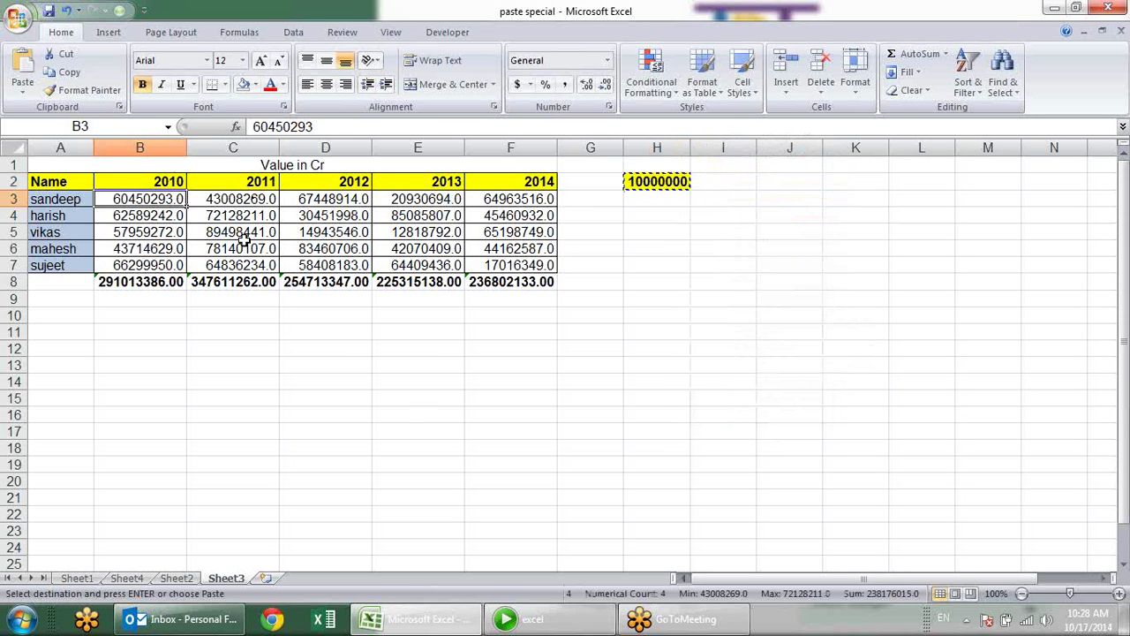
right_click(505, 224)
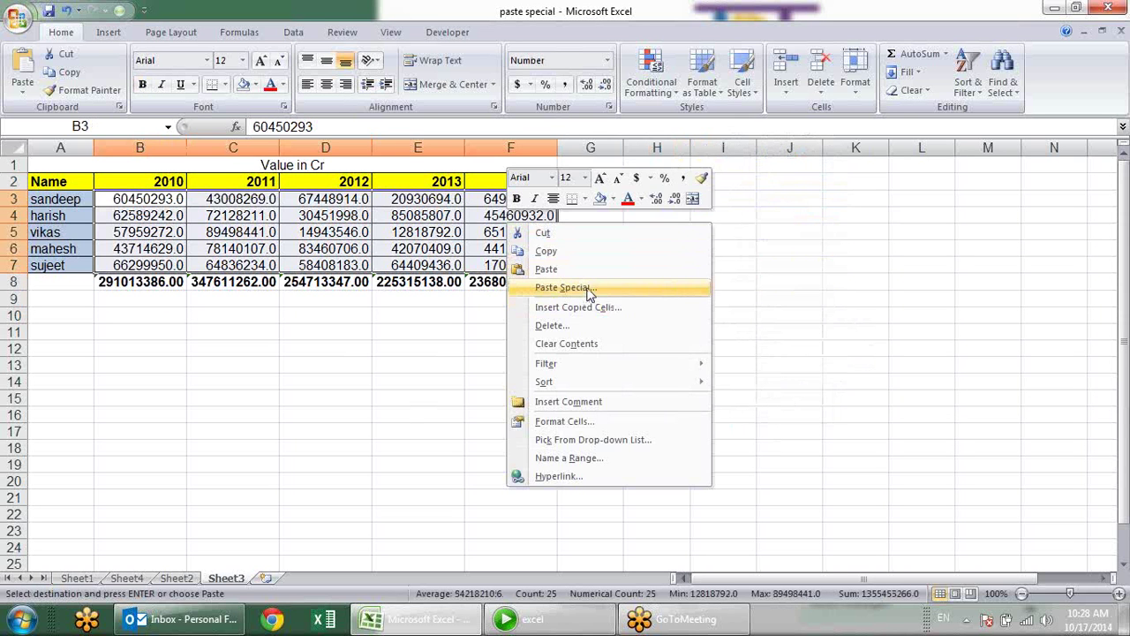
left_click(551, 288)
left_click(599, 323)
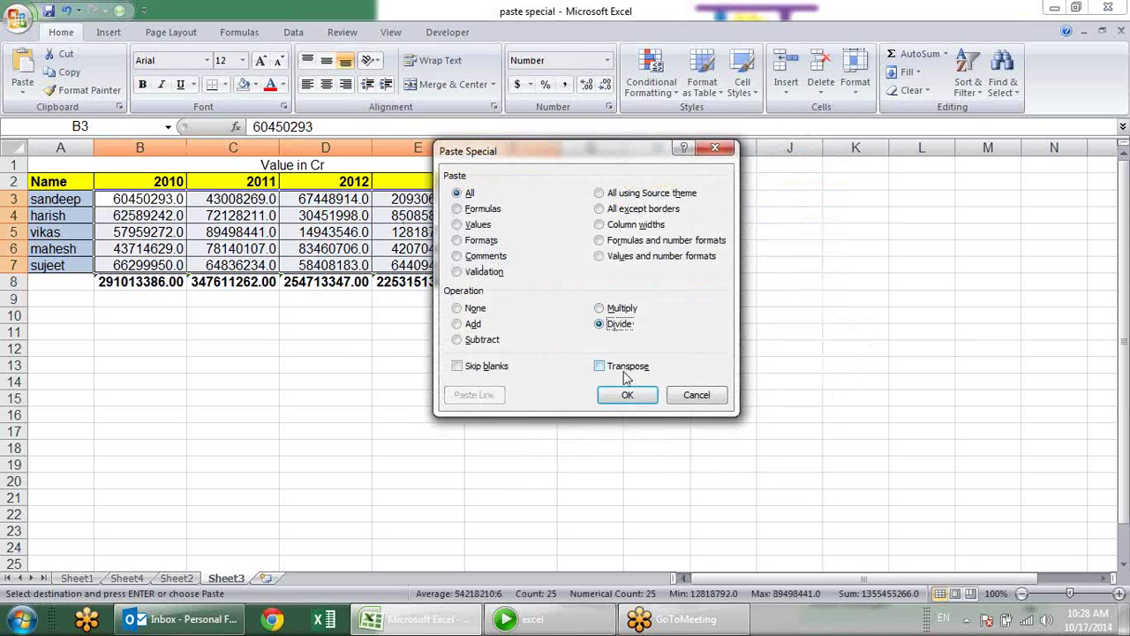
left_click(627, 394)
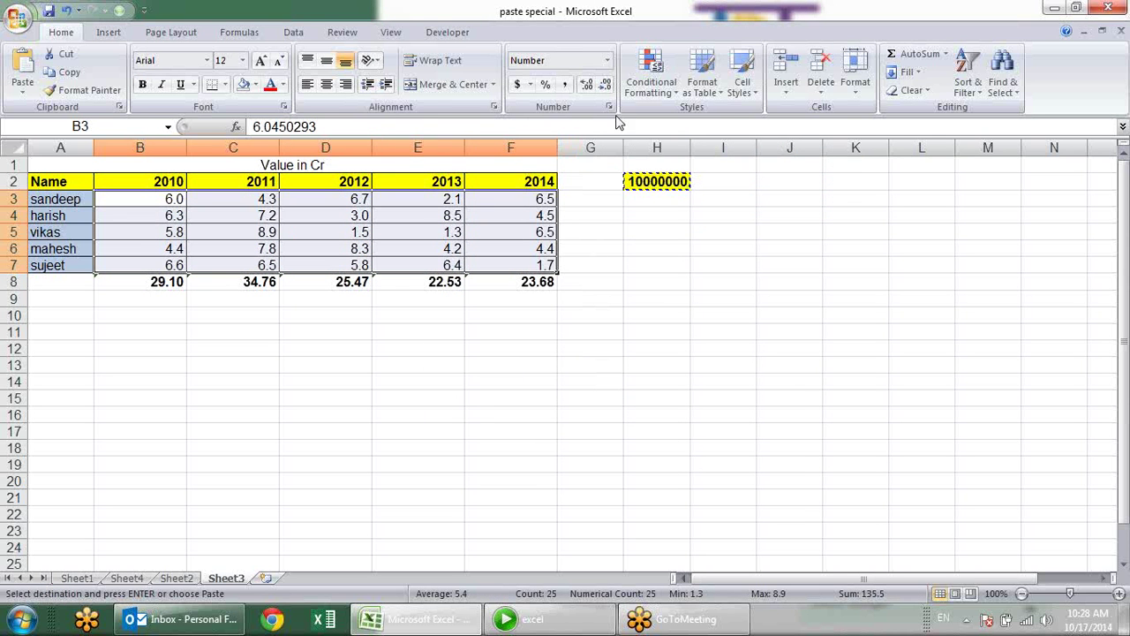
left_click(606, 85)
left_click(586, 84)
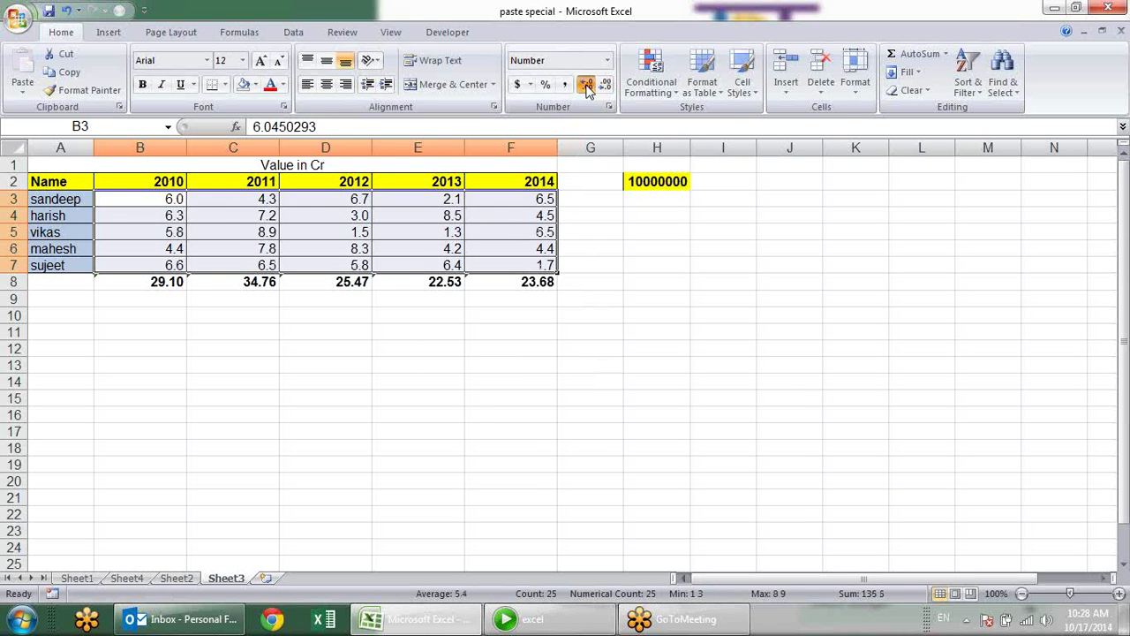
left_click(586, 85)
left_click(586, 85)
left_click(586, 85)
left_click(606, 85)
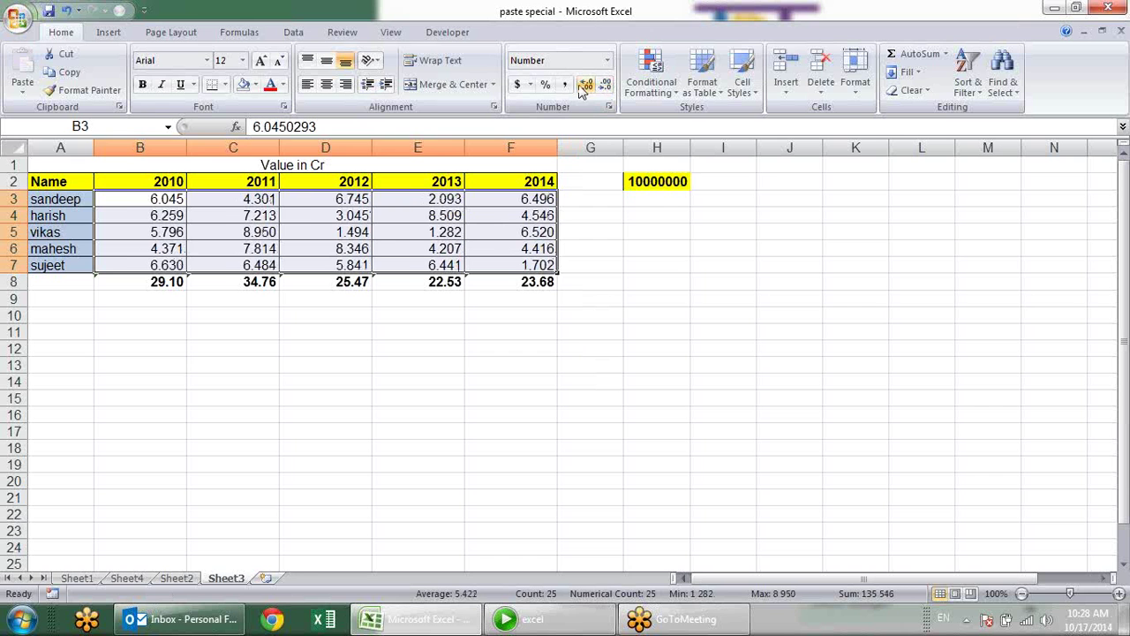
left_click(586, 85)
left_click(605, 84)
left_click(606, 87)
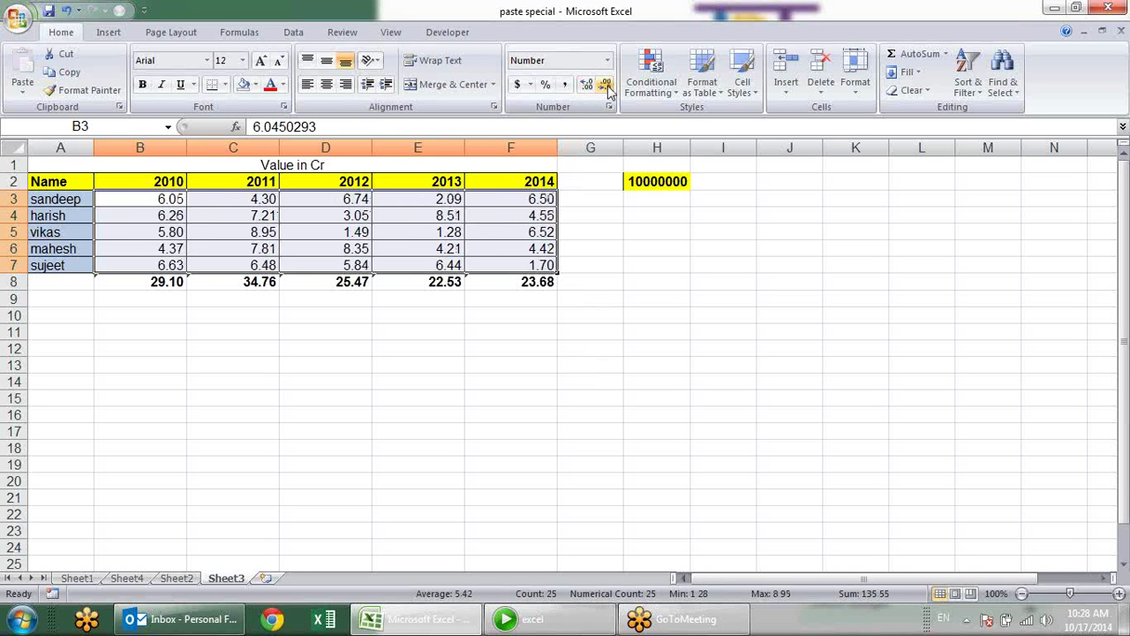
left_click(650, 246)
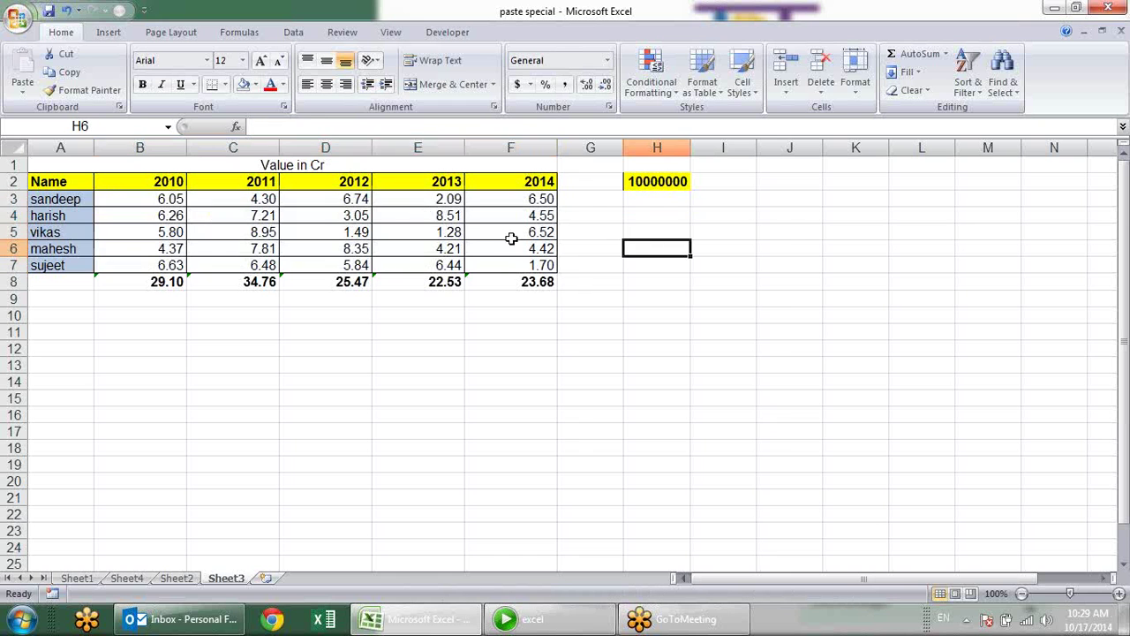
left_click(424, 215)
left_click(323, 217)
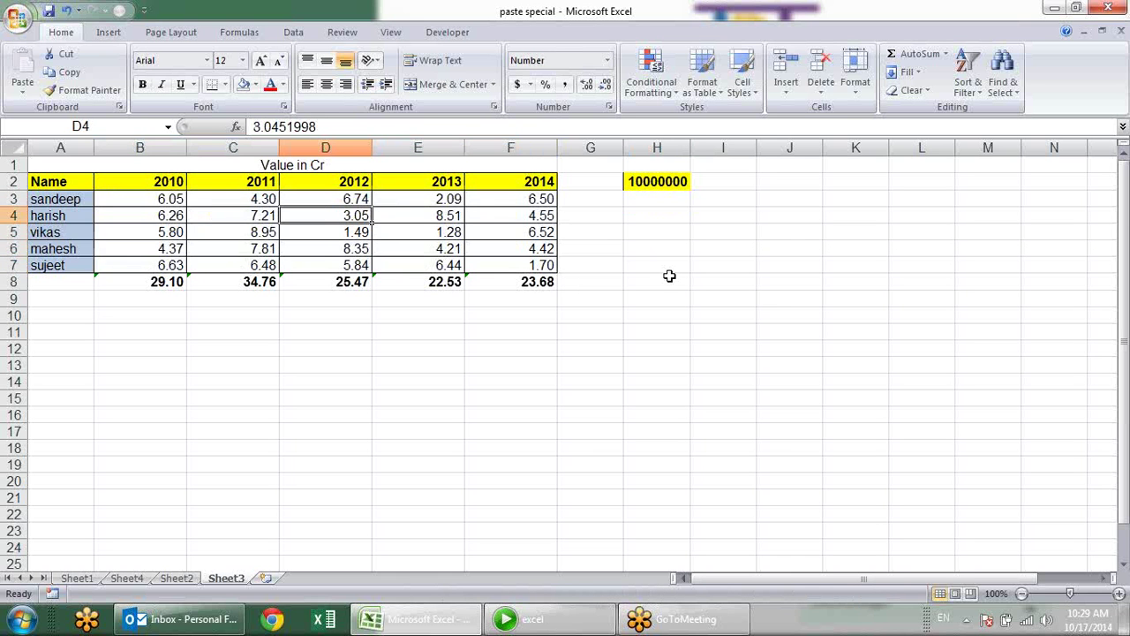
key("ctrl+z")
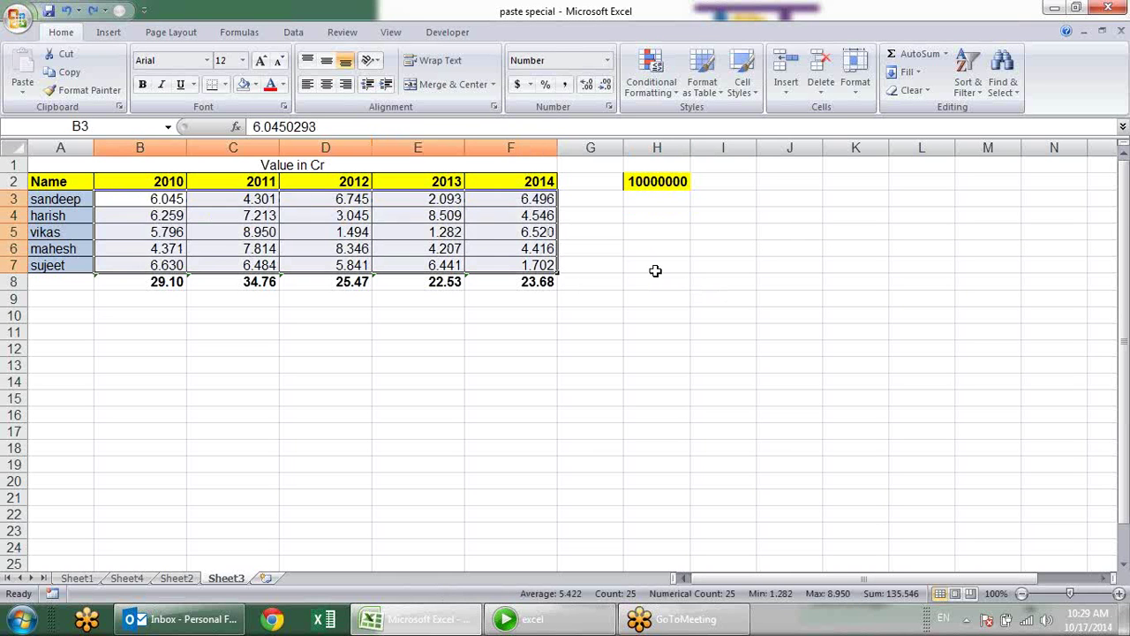
key("ctrl+z")
key("ctrl+y")
key("ctrl+z")
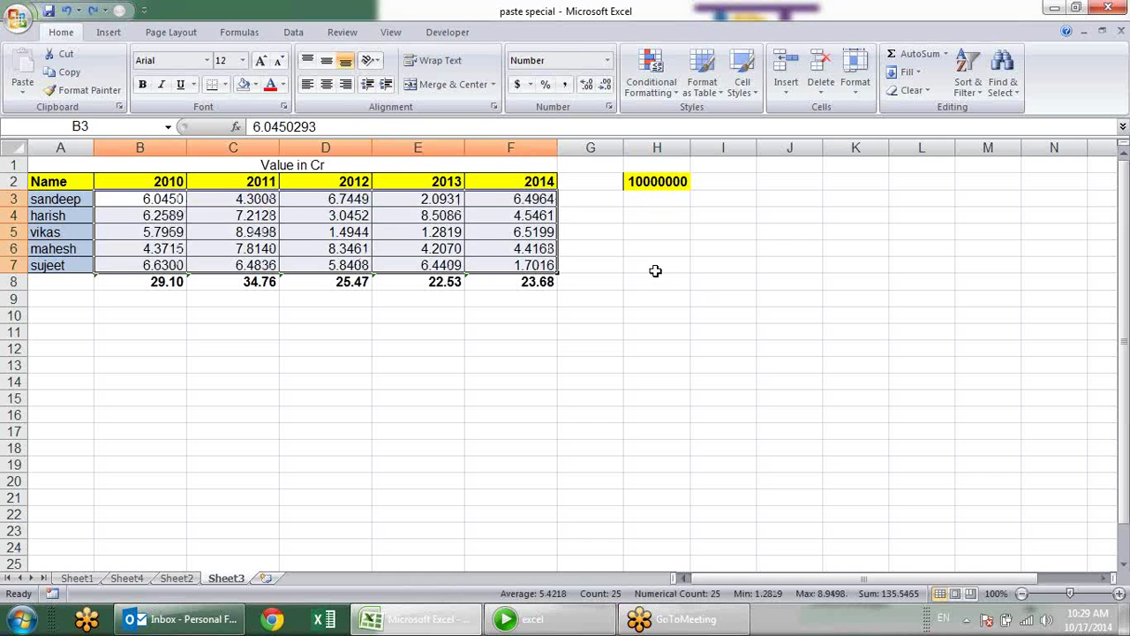
key("ctrl+y")
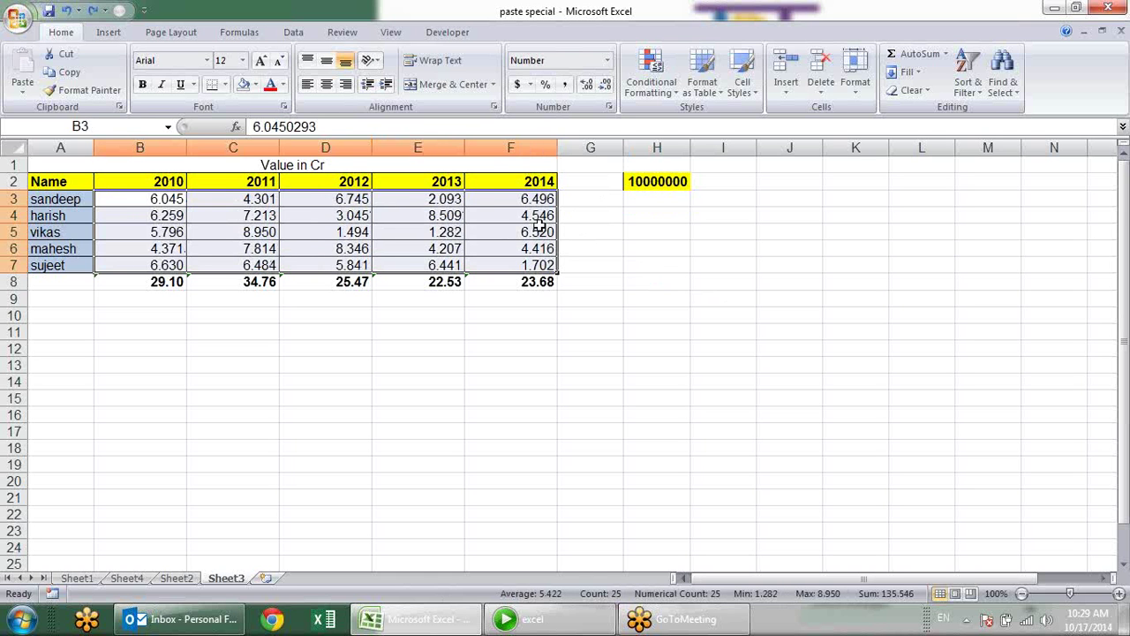
key("ctrl+y")
key("ctrl+y")
key("ctrl+y")
key("ctrl+z")
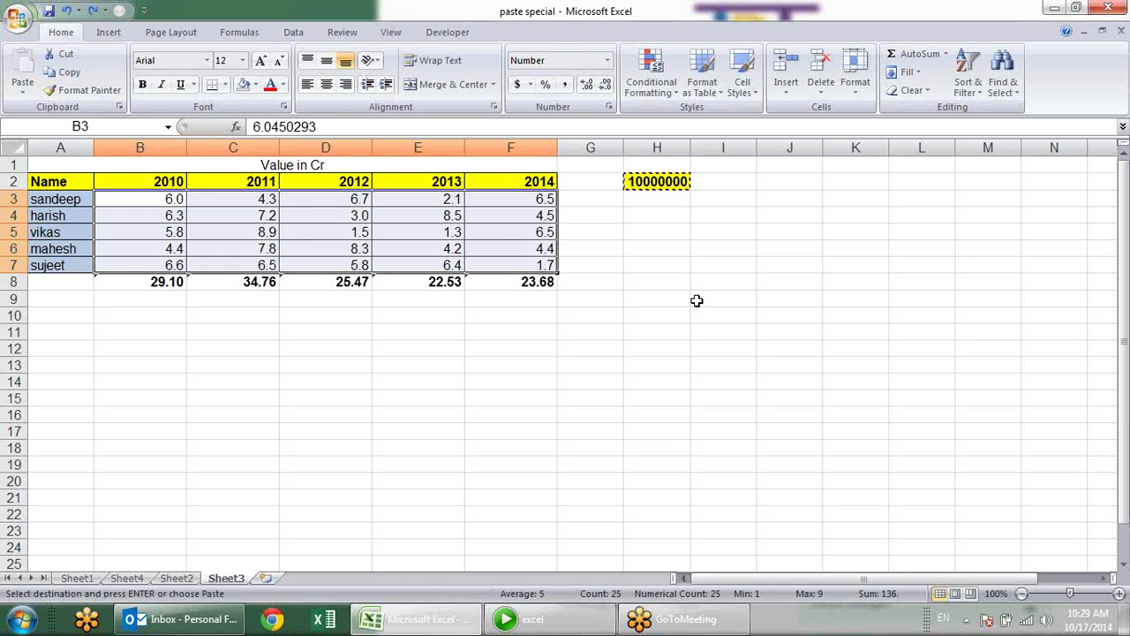
key("ctrl+y")
left_click(684, 295)
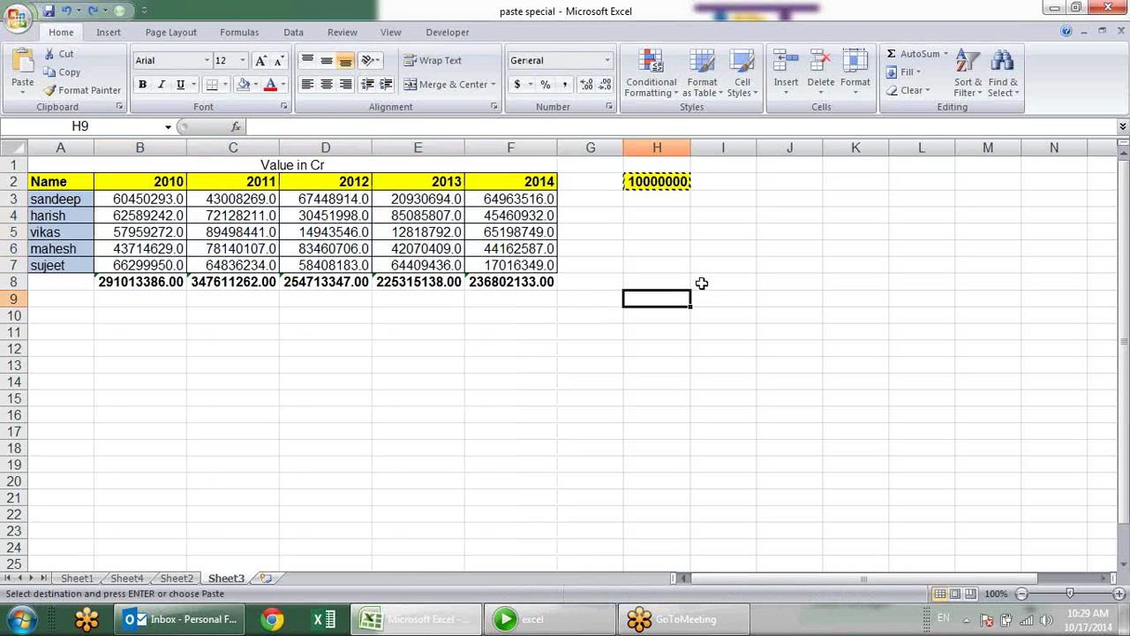
key("Escape")
left_click(649, 230)
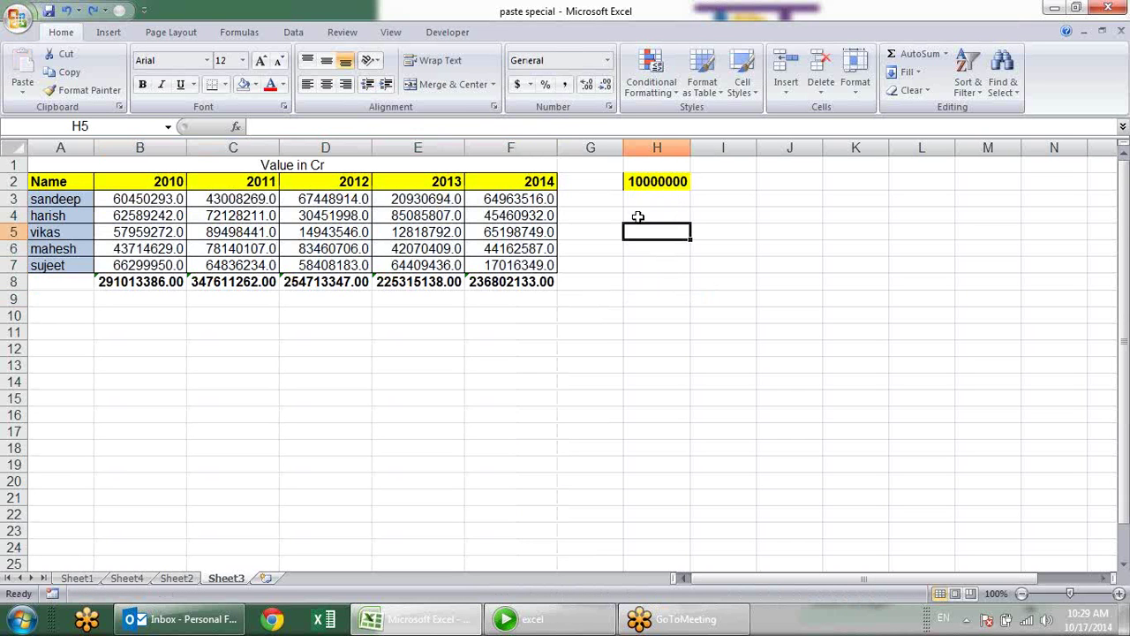
left_click(159, 280)
Label row 8 by entering 'total' in A8.
double_click(160, 279)
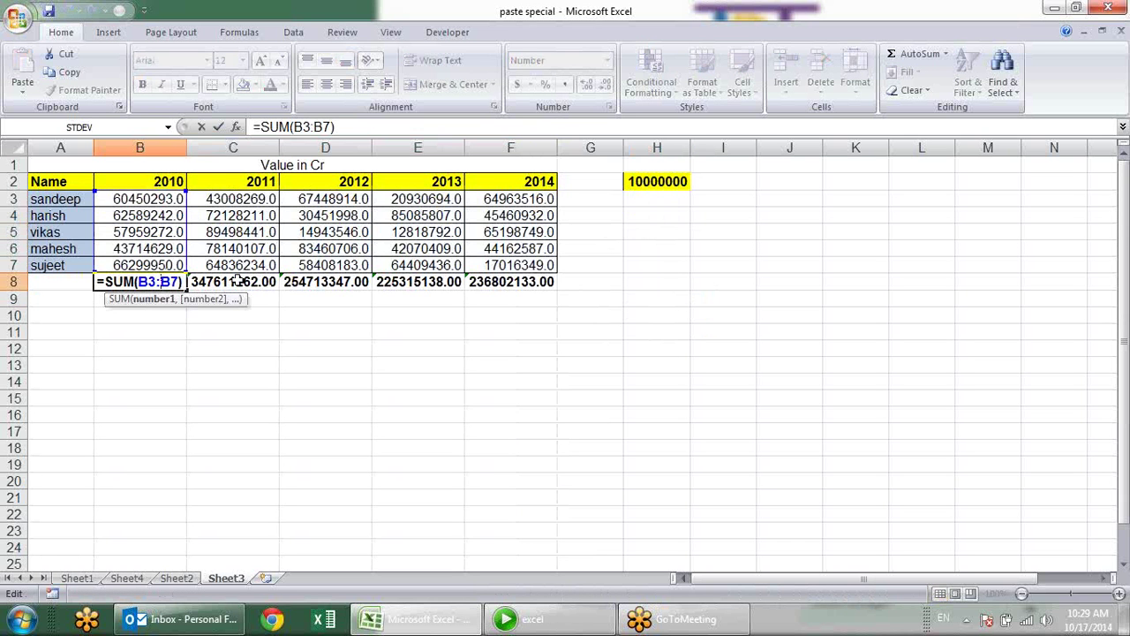
left_click(59, 281)
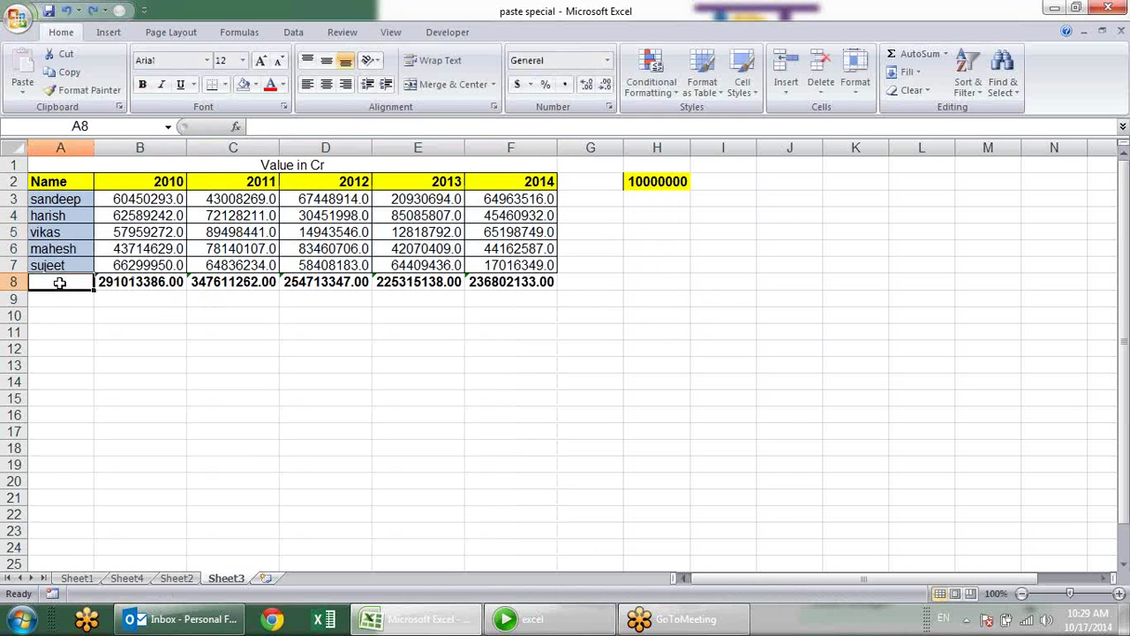
type("total")
key("Return")
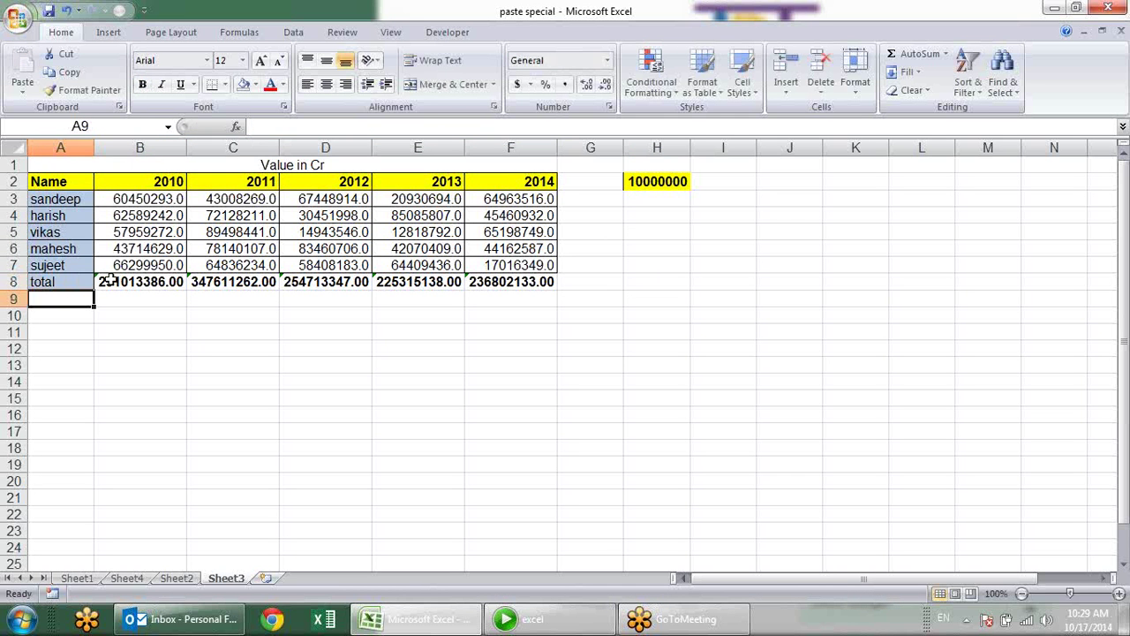
Check the 2010–2013 SUM totals in row 8 against the yearly values B3:F7.
left_click(132, 281)
left_click(227, 285)
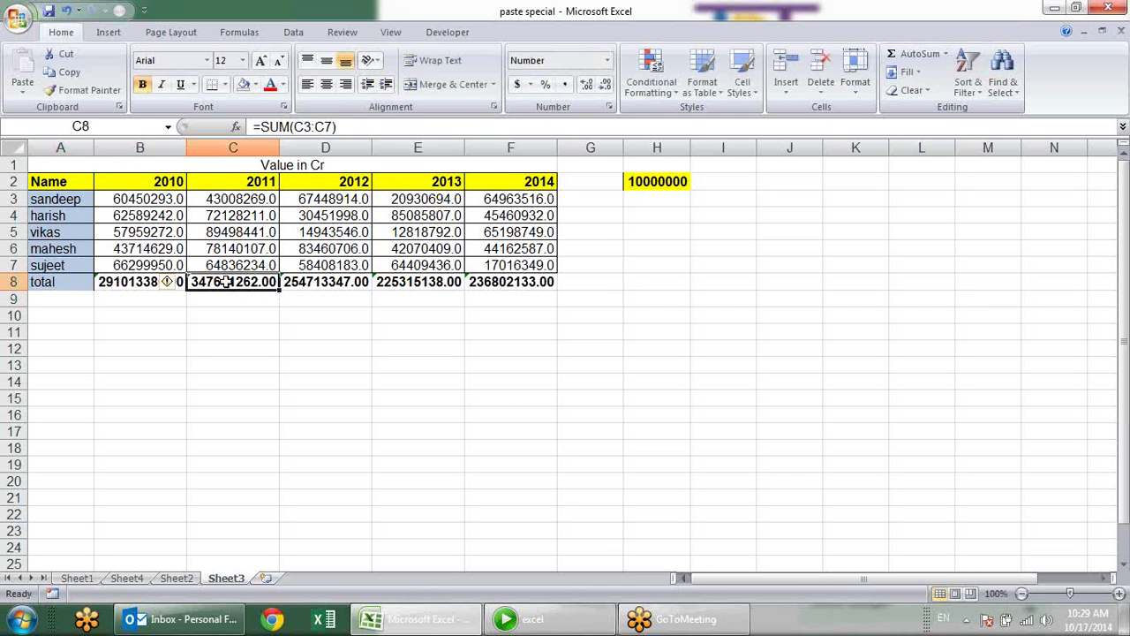
left_click(142, 198)
left_click_drag(142, 198, 510, 263)
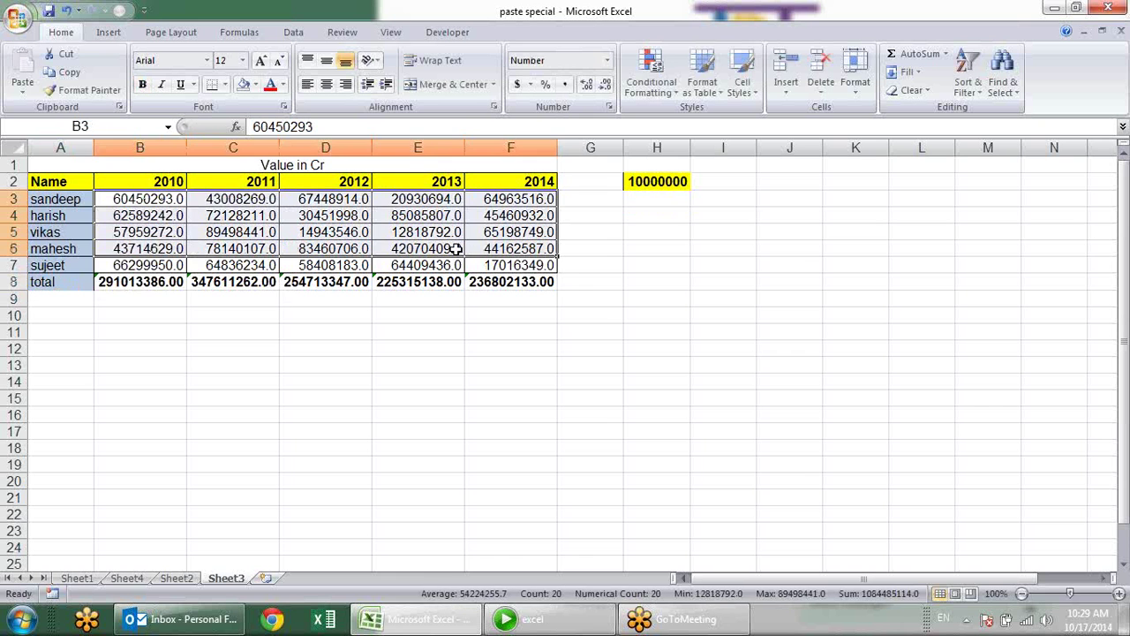
left_click(166, 284)
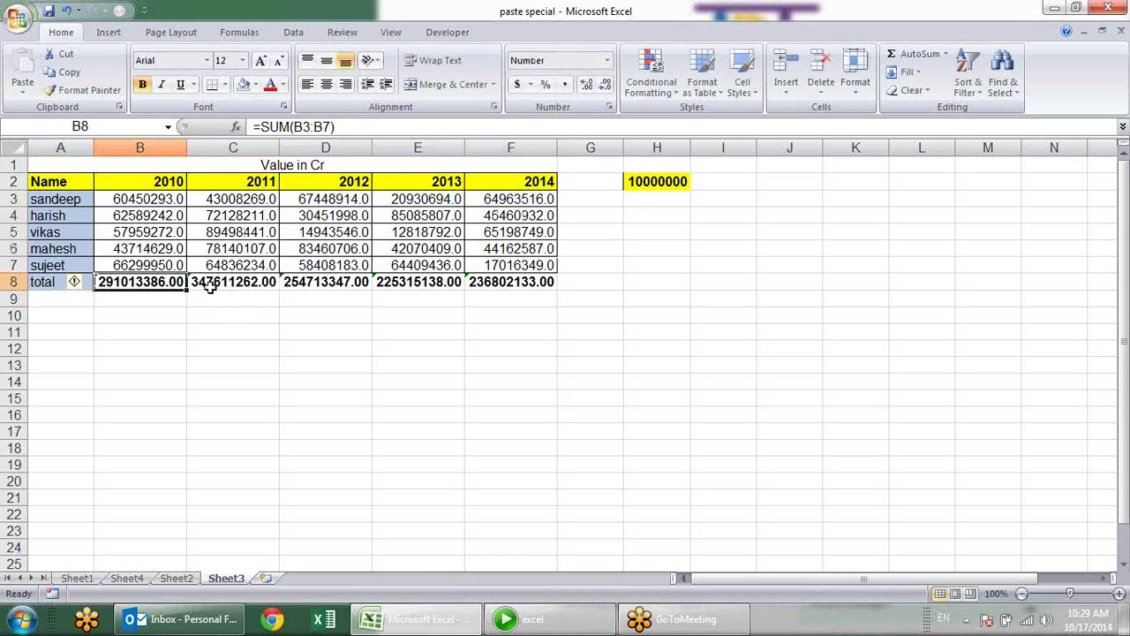
left_click(216, 284)
left_click(285, 283)
left_click(381, 285)
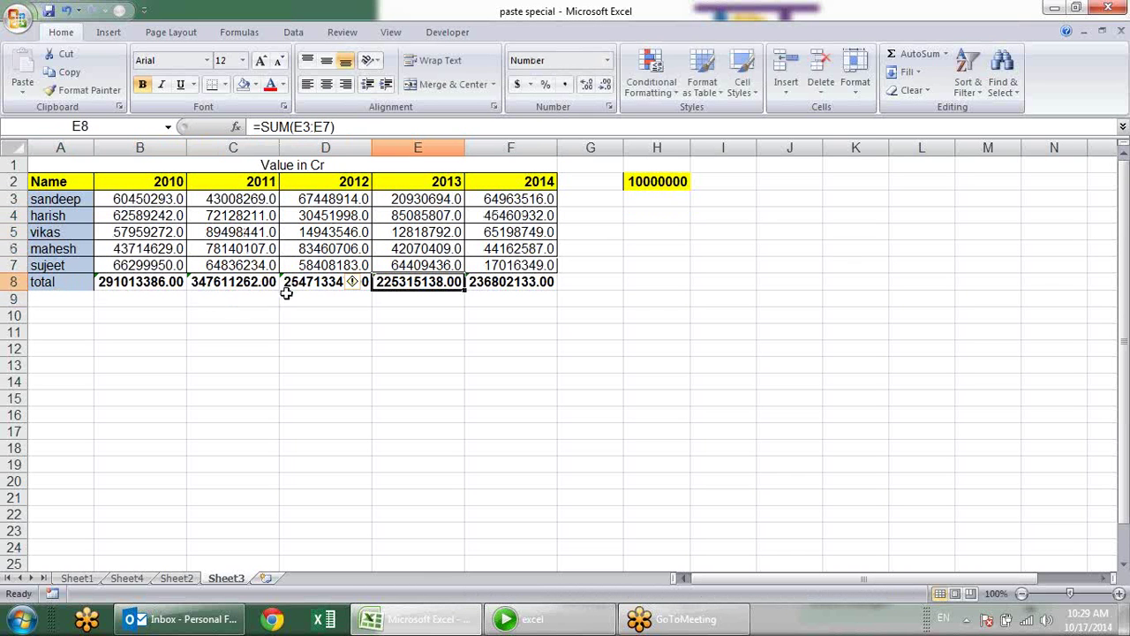
Inspect the 2011 and 2010 total formulas in C8 and B8 without changing them.
left_click(210, 285)
double_click(208, 282)
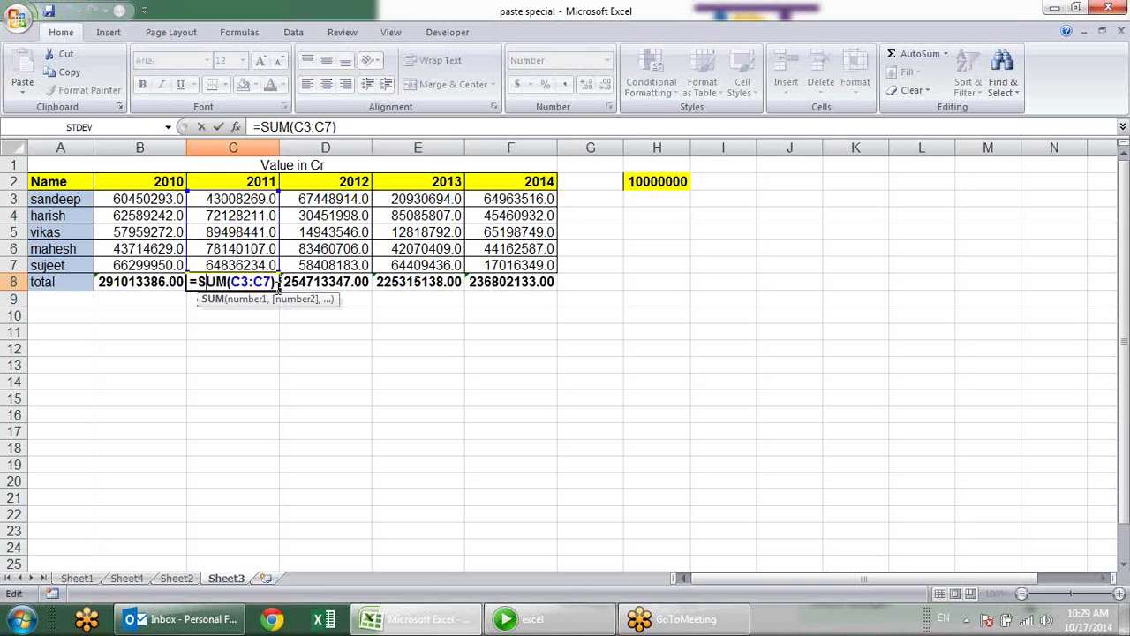
key("Escape")
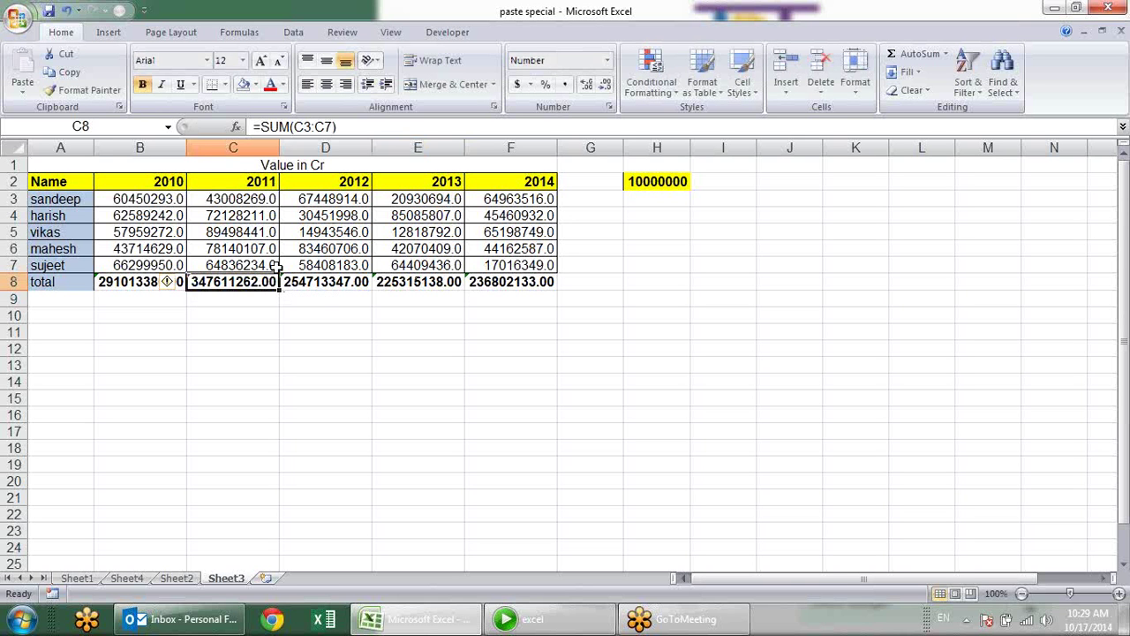
left_click(265, 217)
left_click(258, 280)
left_click(163, 282)
key("F2")
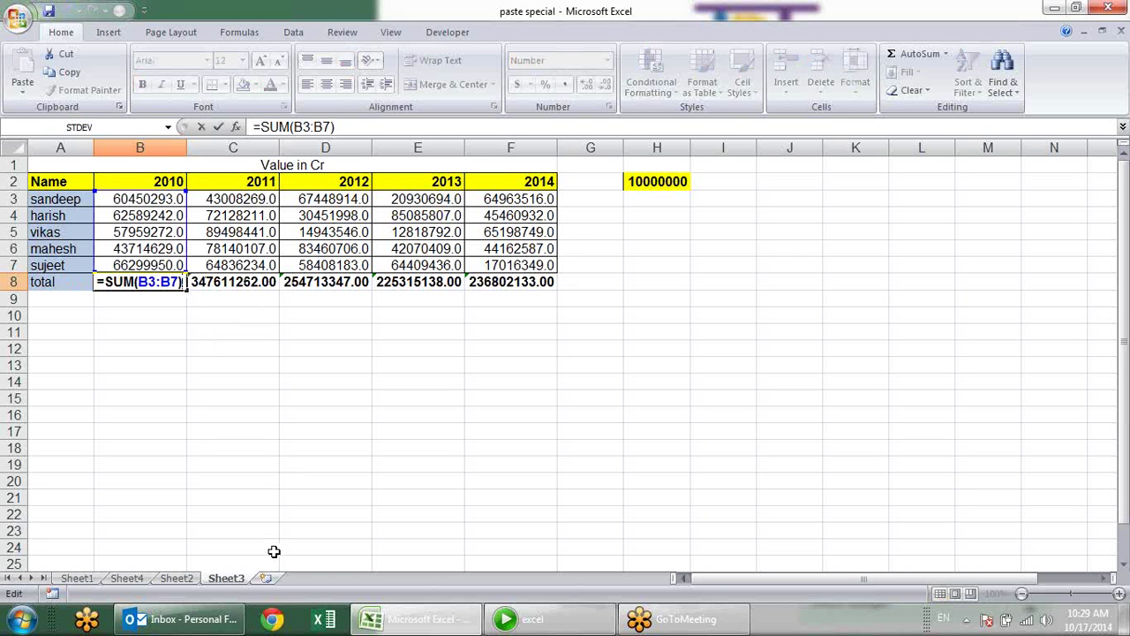
key("Escape")
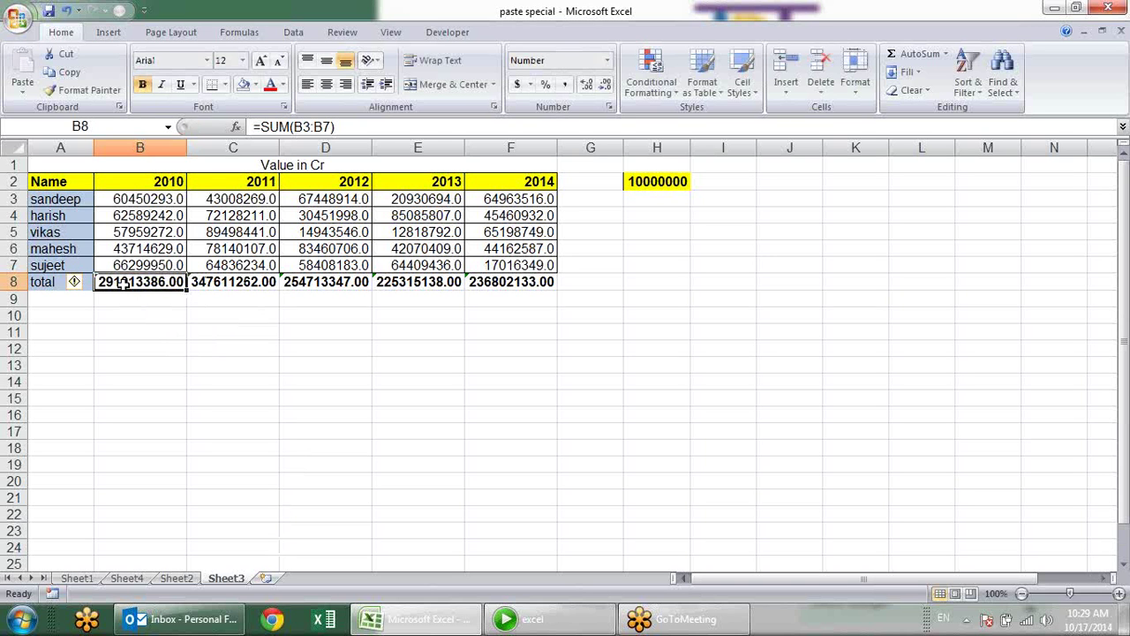
Copy 10000000 from H2 and Paste Special with Divide onto the totals B8:F8.
right_click(635, 185)
left_click(657, 182)
right_click(675, 179)
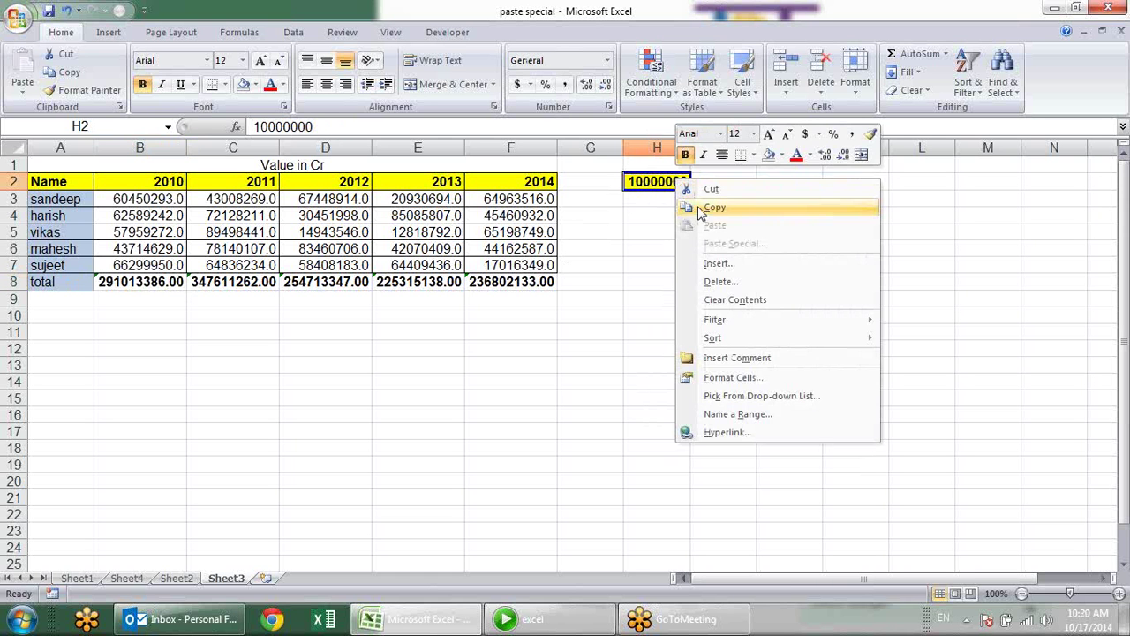
left_click(713, 207)
left_click_drag(159, 283, 534, 281)
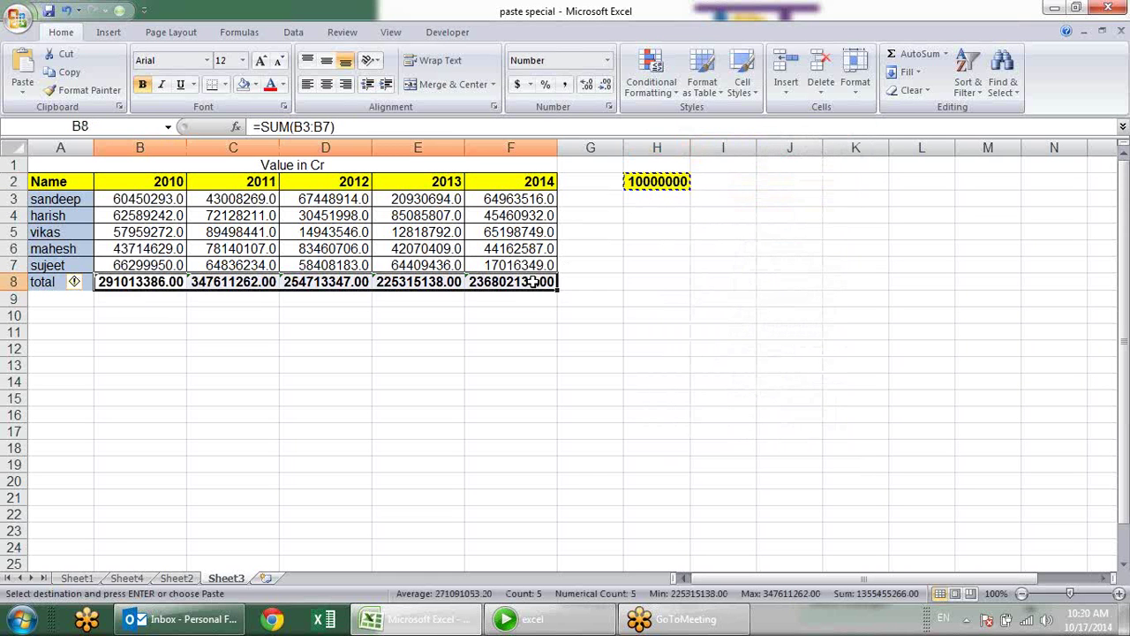
right_click(534, 282)
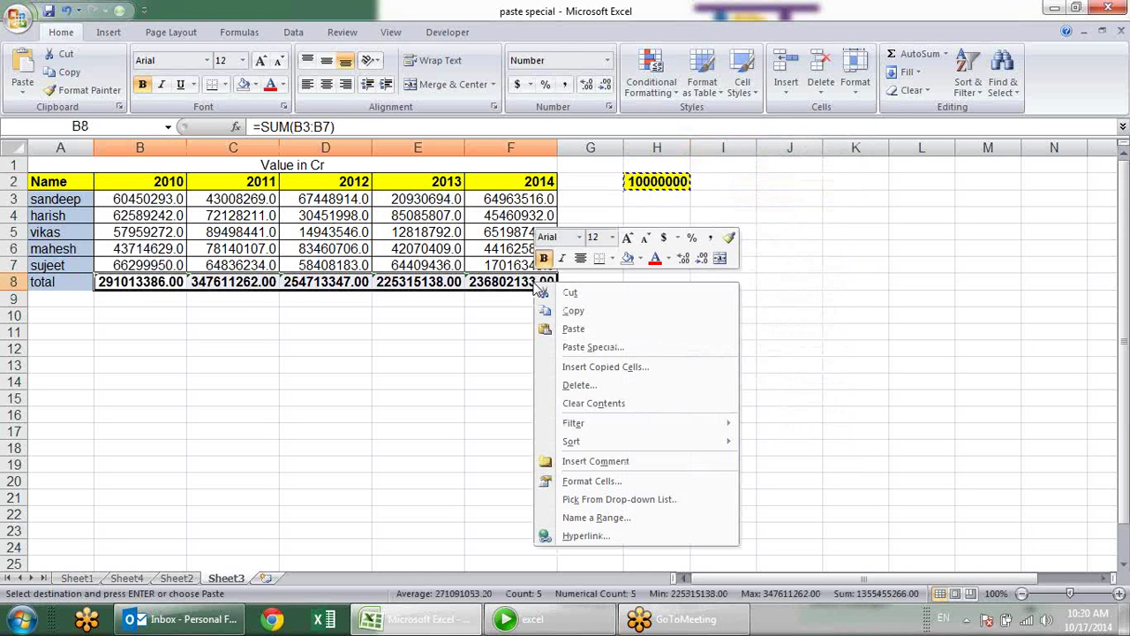
left_click(591, 351)
left_click(622, 383)
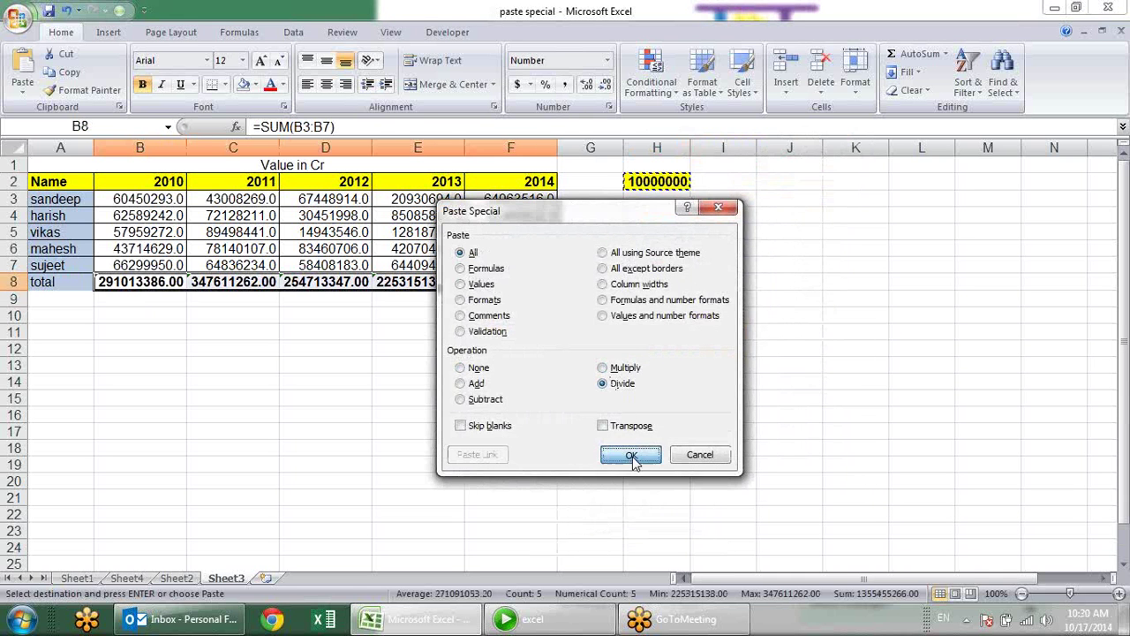
left_click(630, 454)
Verify each total in B8:F8 now divides its SUM by 10000000.
left_click(159, 281)
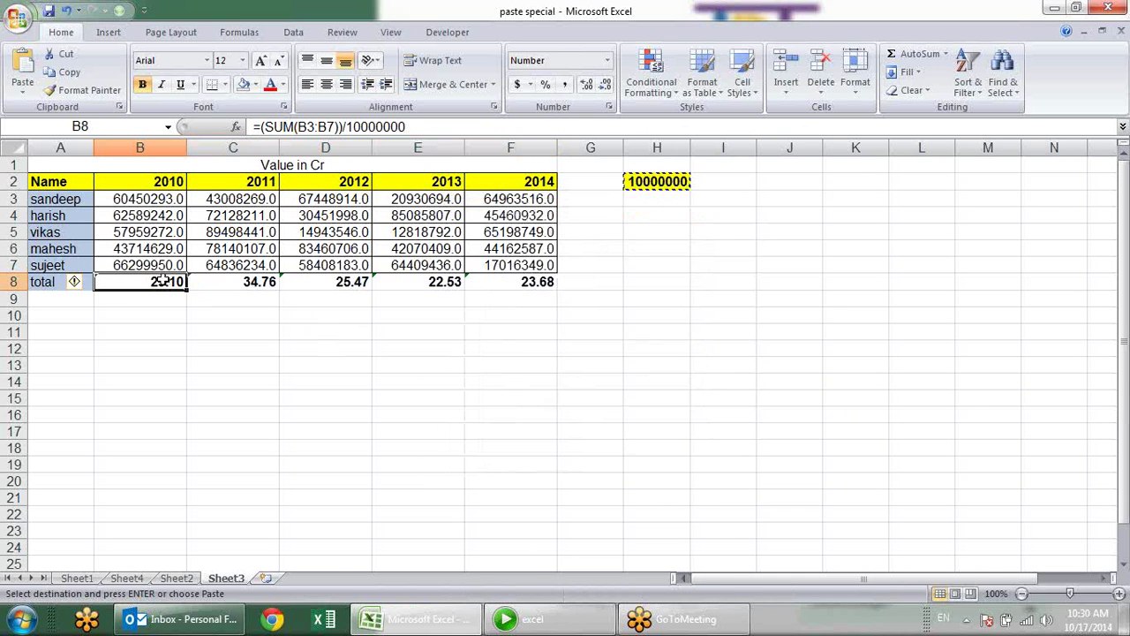
double_click(161, 281)
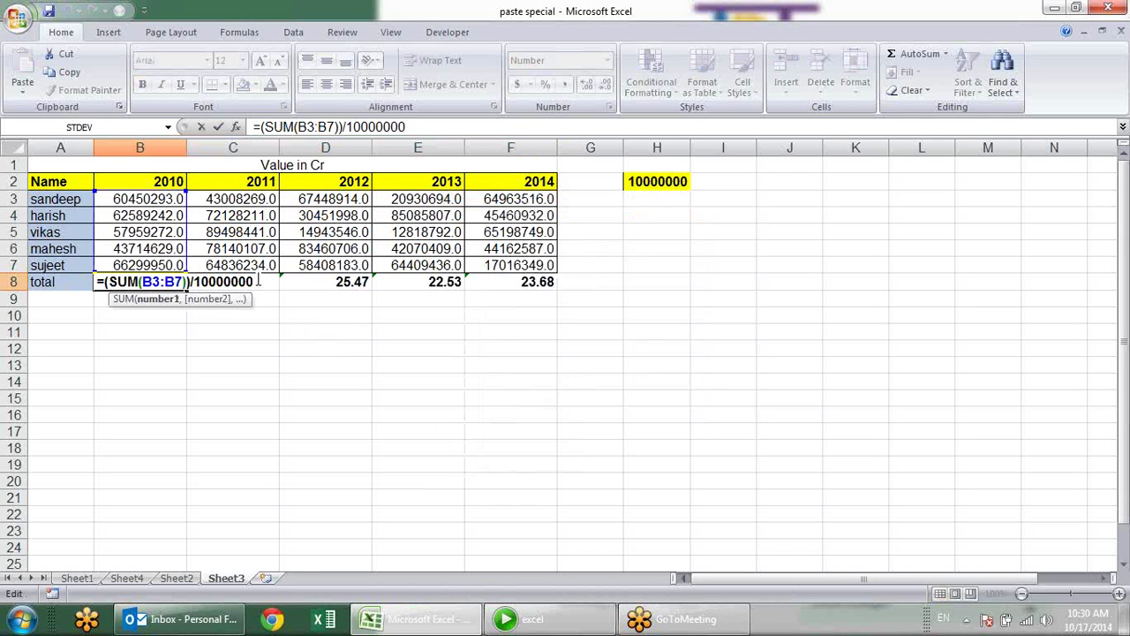
key("Escape")
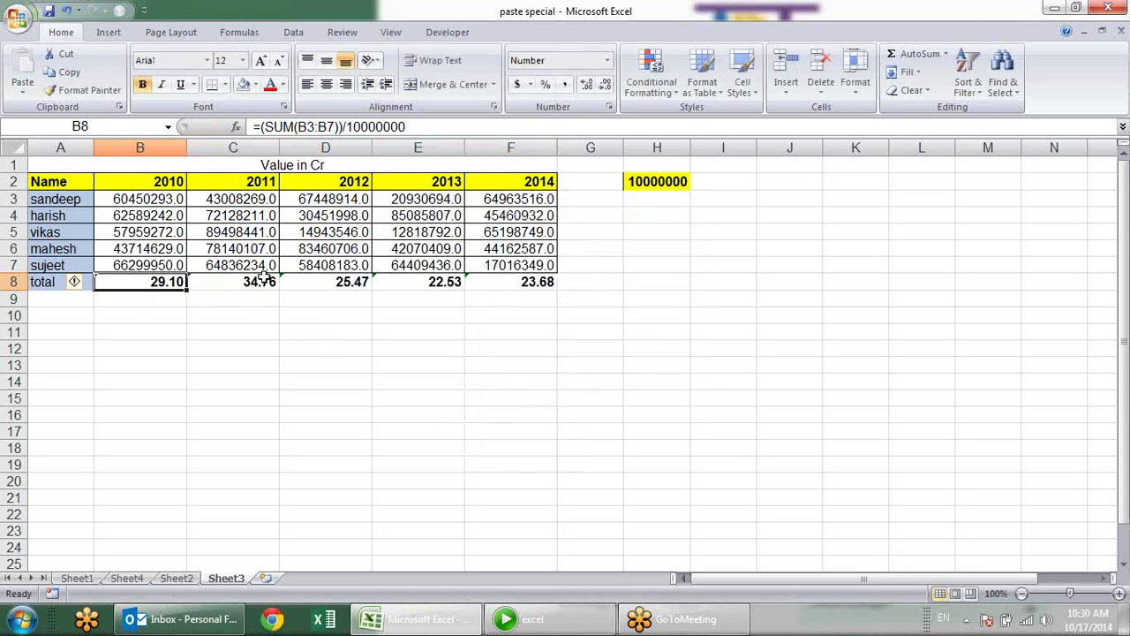
key("Tab")
double_click(265, 281)
key("Escape")
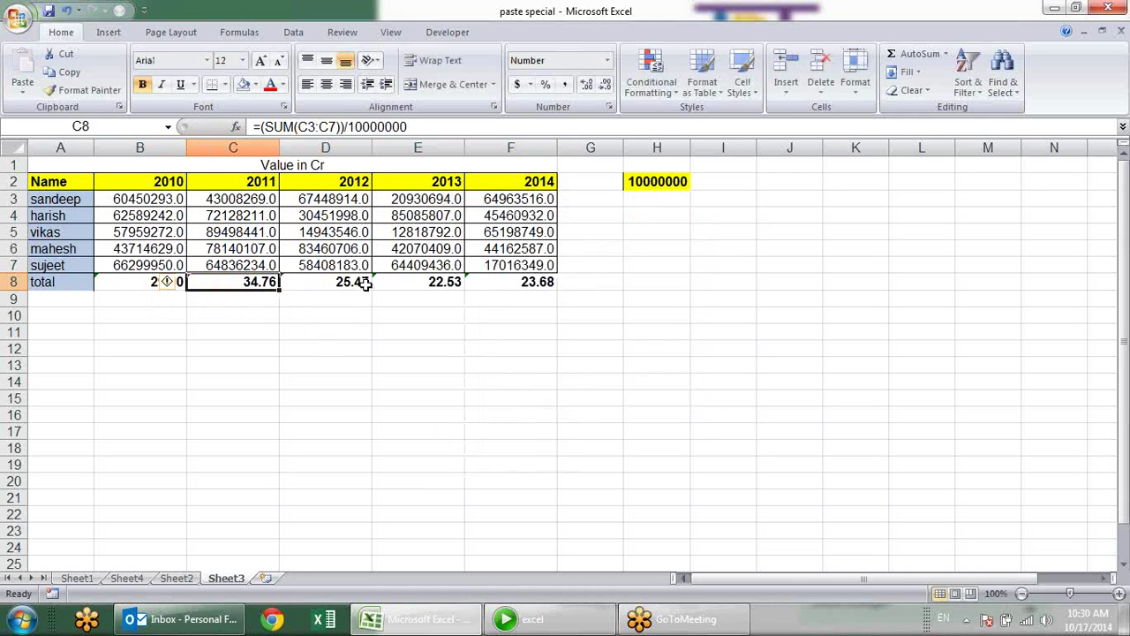
double_click(353, 282)
key("Escape")
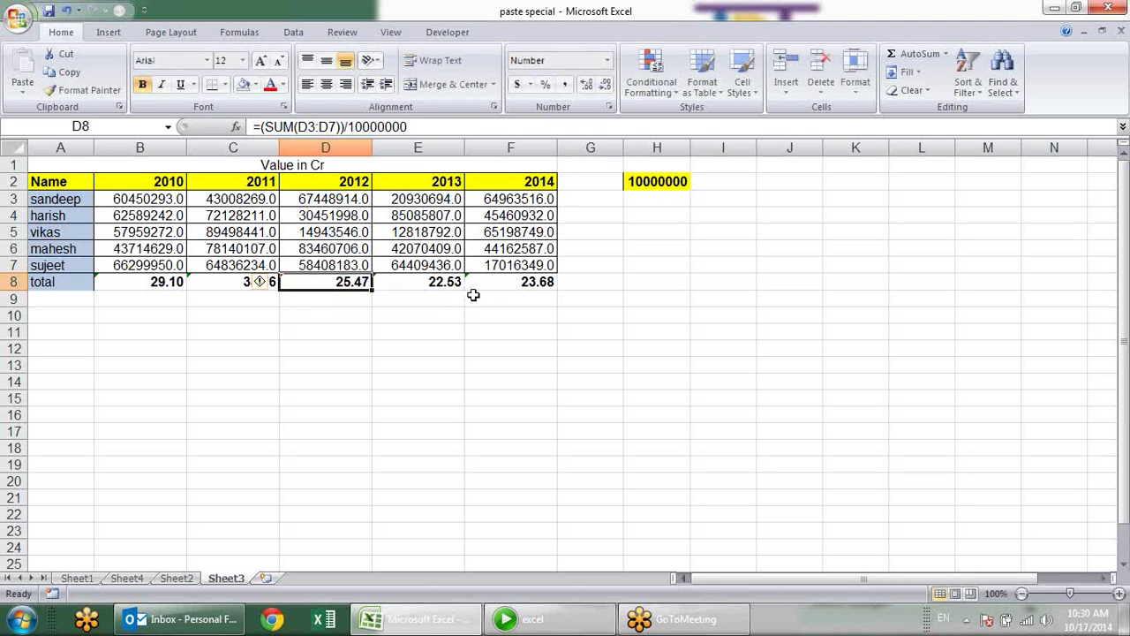
left_click(454, 288)
double_click(451, 283)
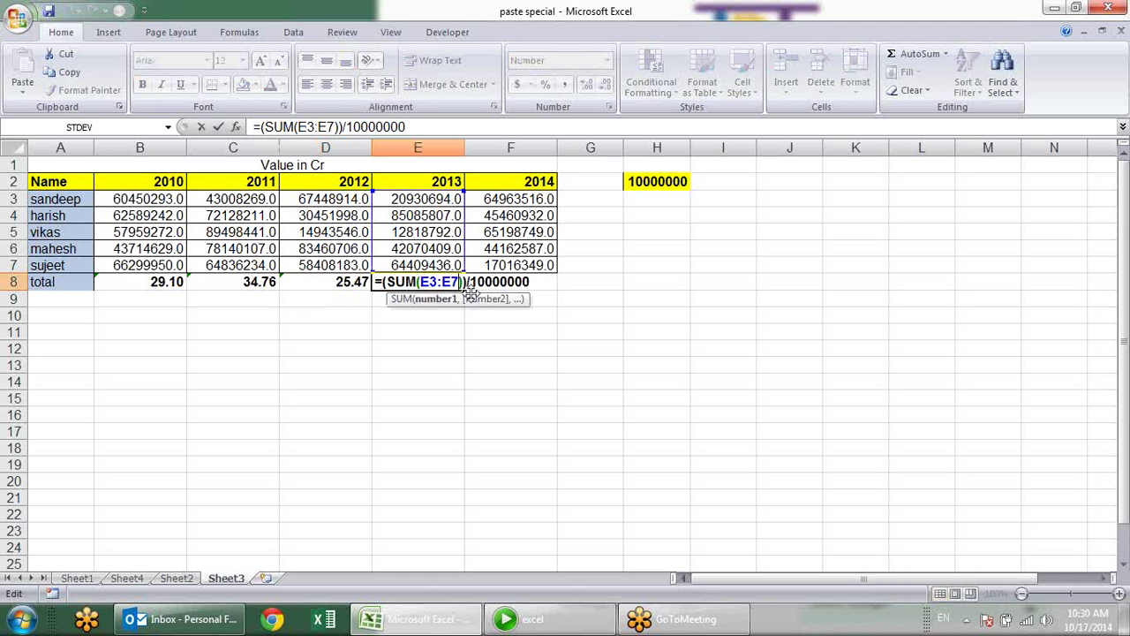
key("Escape")
left_click(516, 283)
double_click(516, 282)
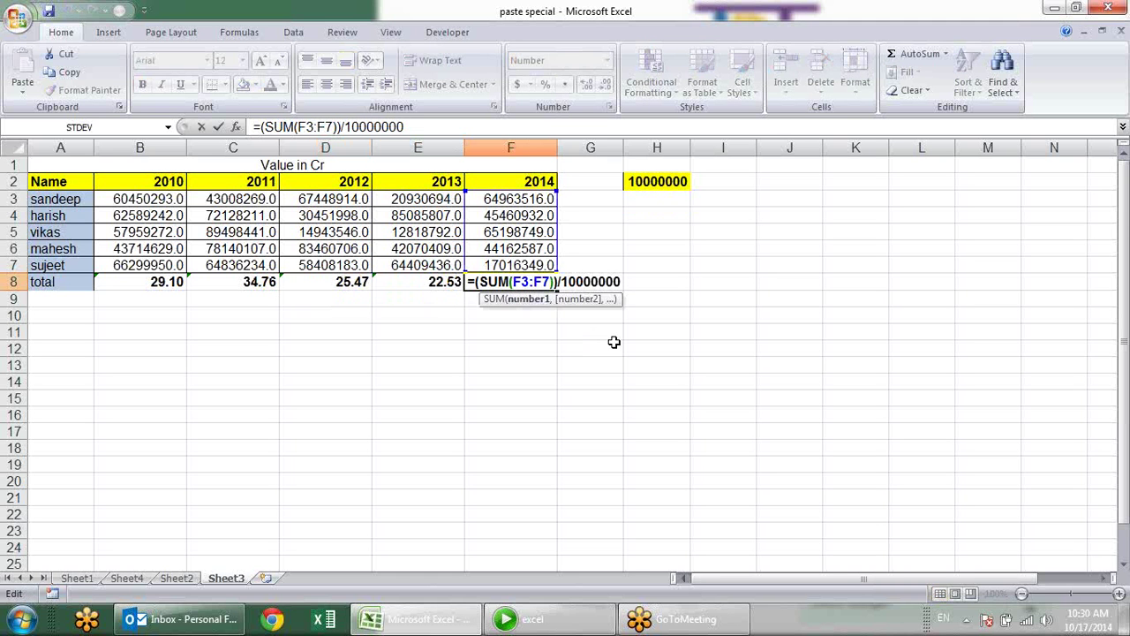
key("Escape")
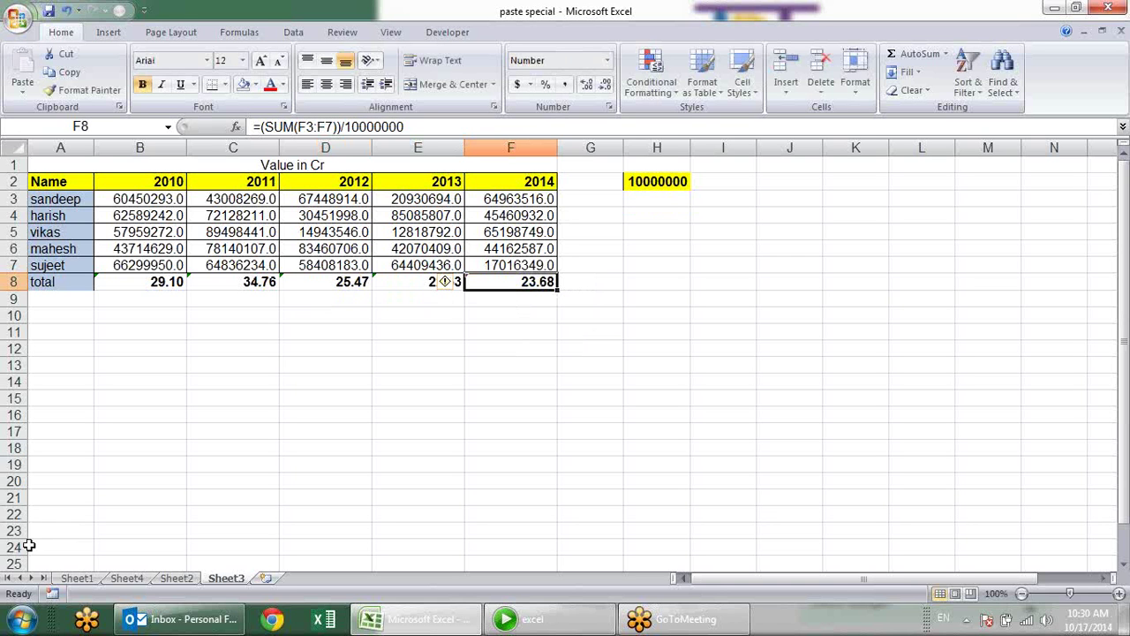
Switch to Sheet1 and delete columns F:K holding the second table.
left_click(77, 578)
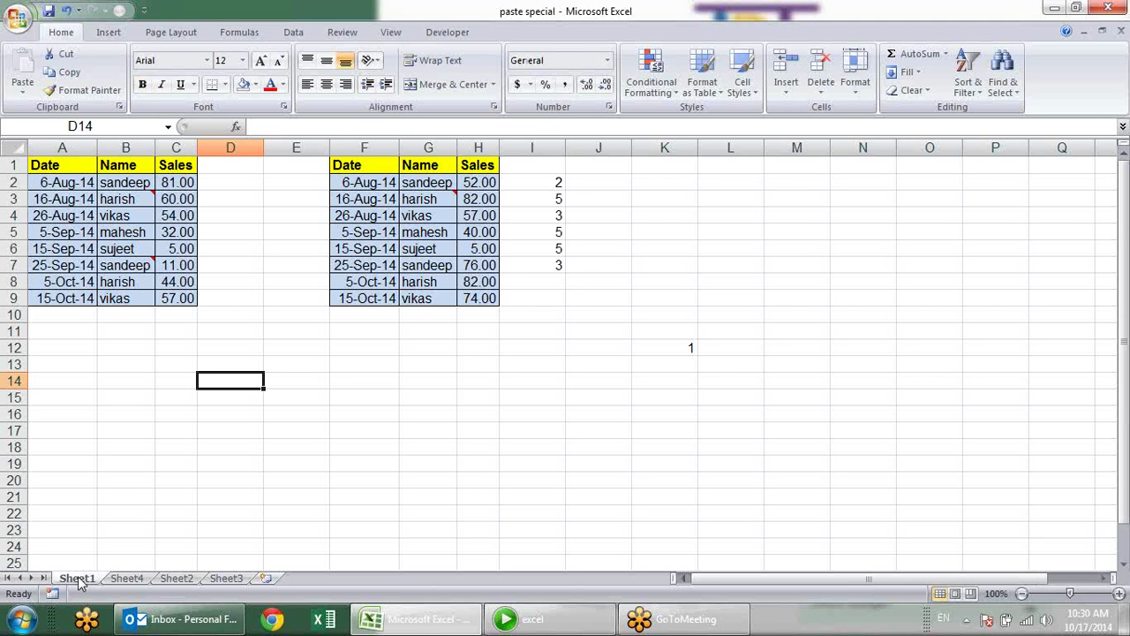
left_click_drag(353, 147, 683, 167)
key("ctrl+minus")
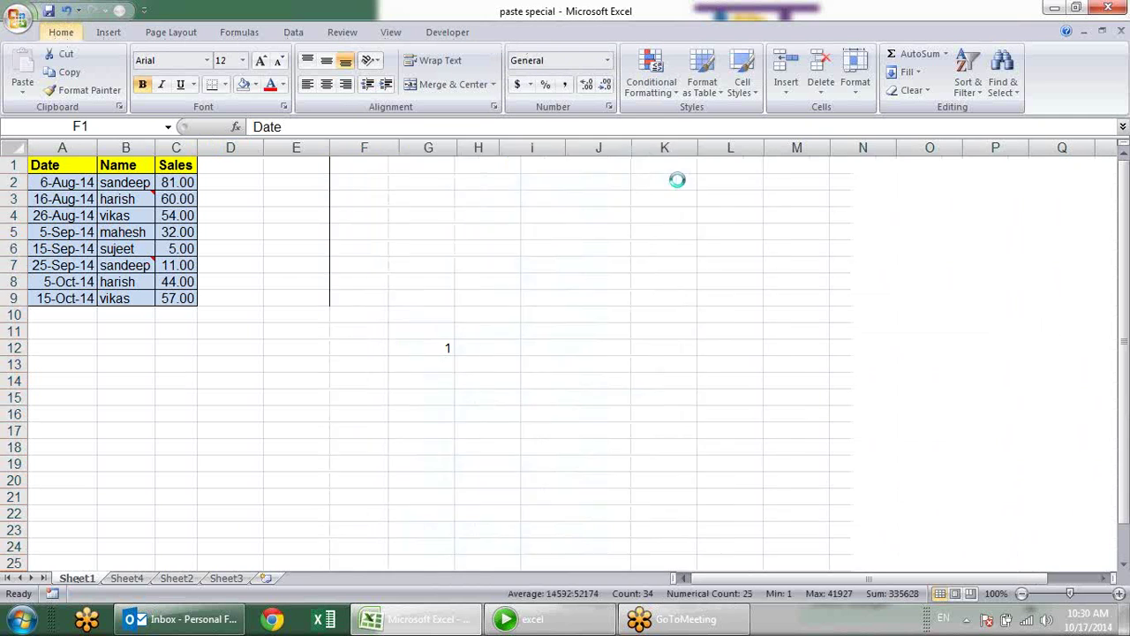
left_click(492, 253)
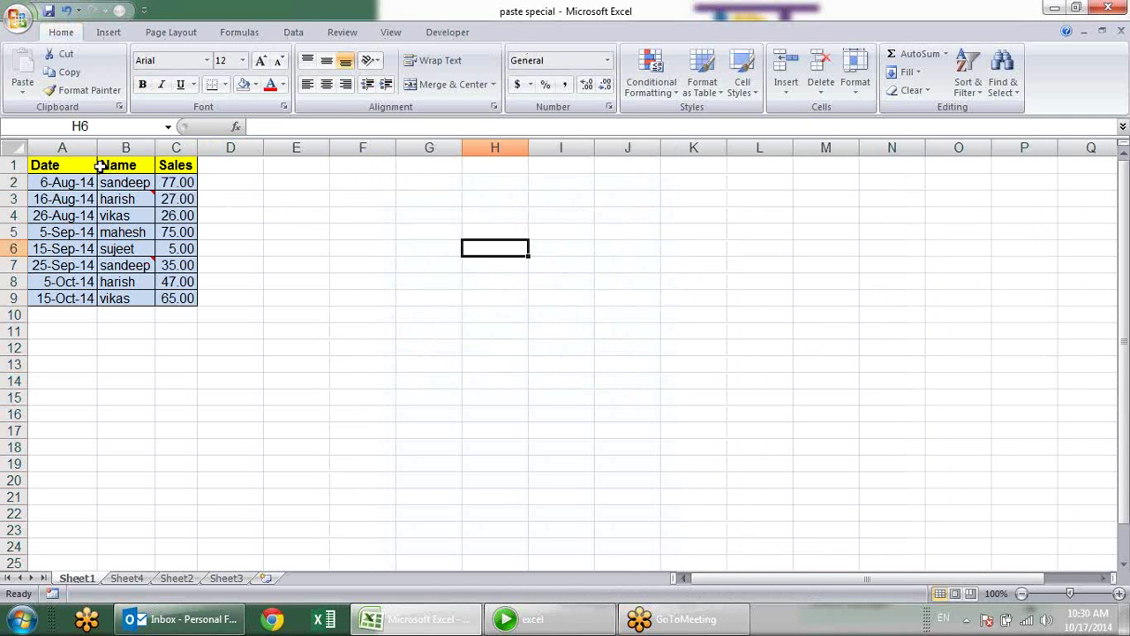
Copy the Date/Name/Sales table A1:C9 and paste it transposed at F3.
left_click_drag(71, 166, 188, 293)
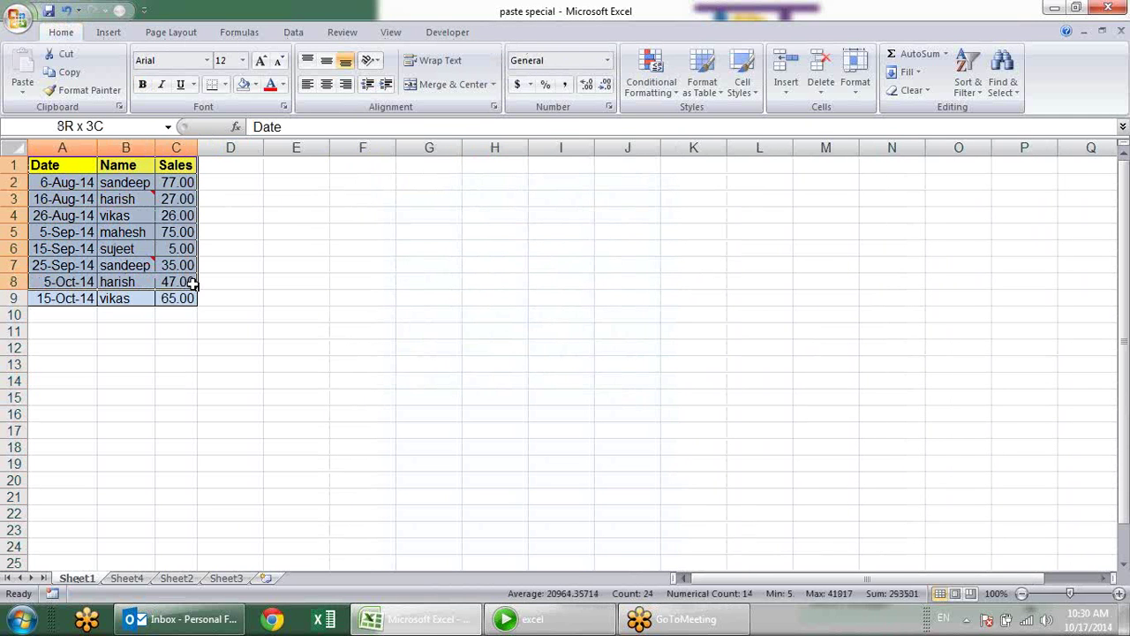
key("ctrl+c")
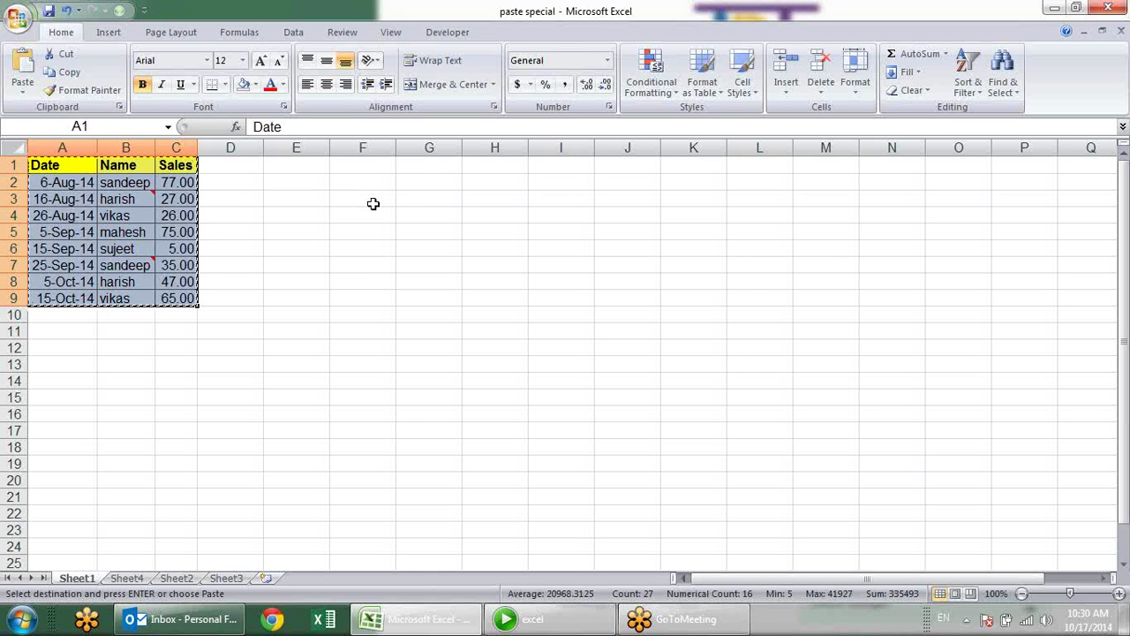
right_click(373, 204)
left_click(414, 267)
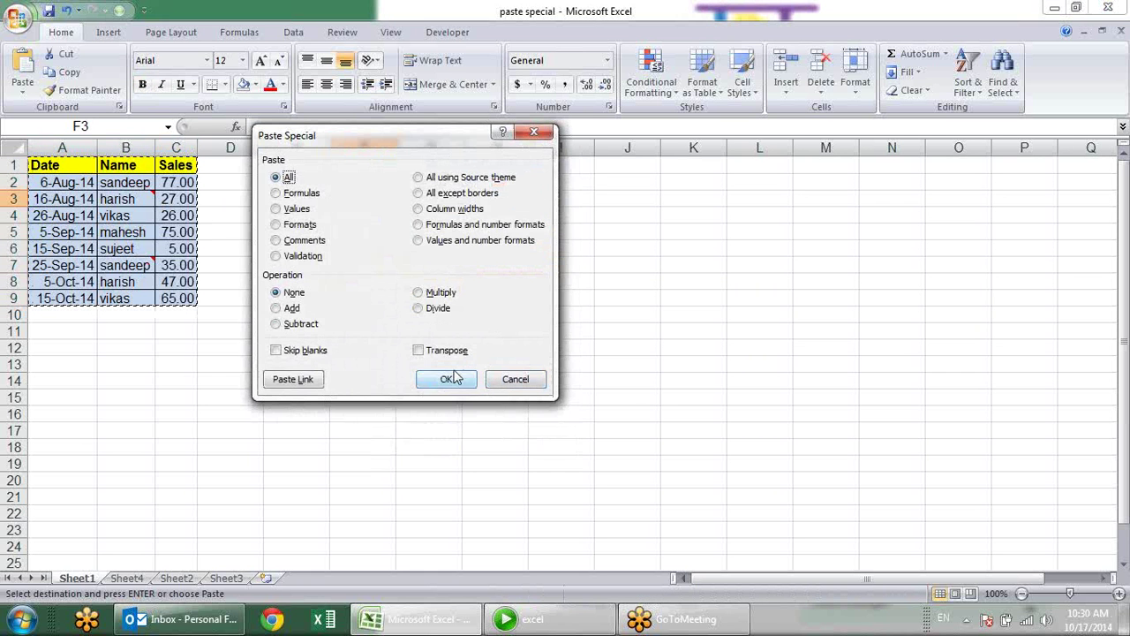
left_click(432, 351)
left_click(446, 379)
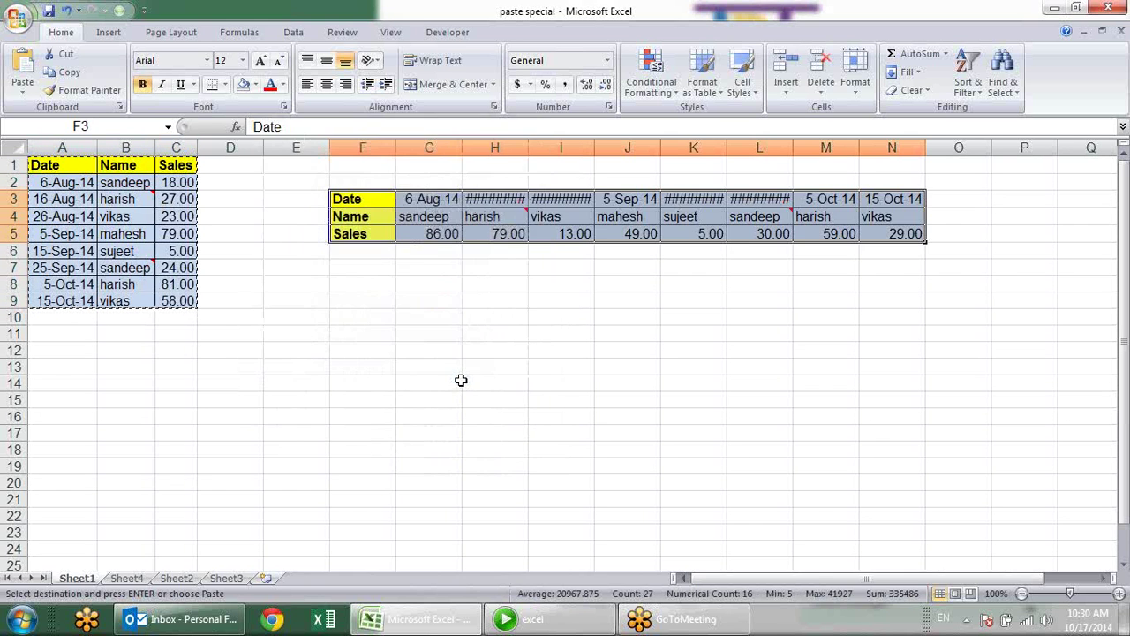
Copy the transposed table and paste it transposed back column-wise at F7.
key("ctrl+c")
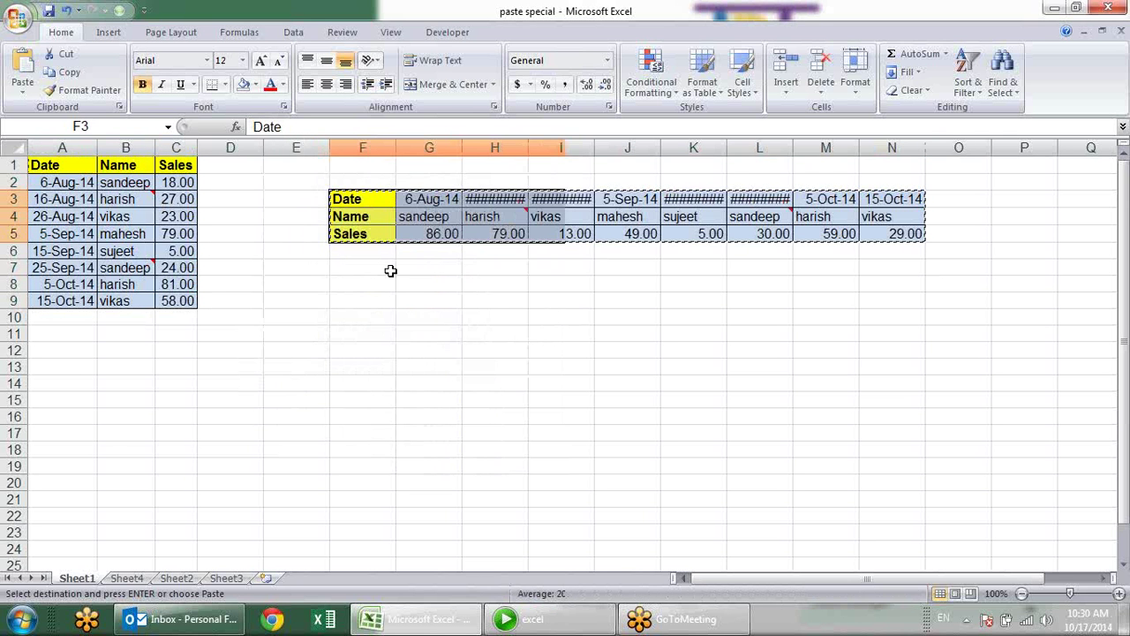
left_click(390, 270)
key("alt+e")
key("s")
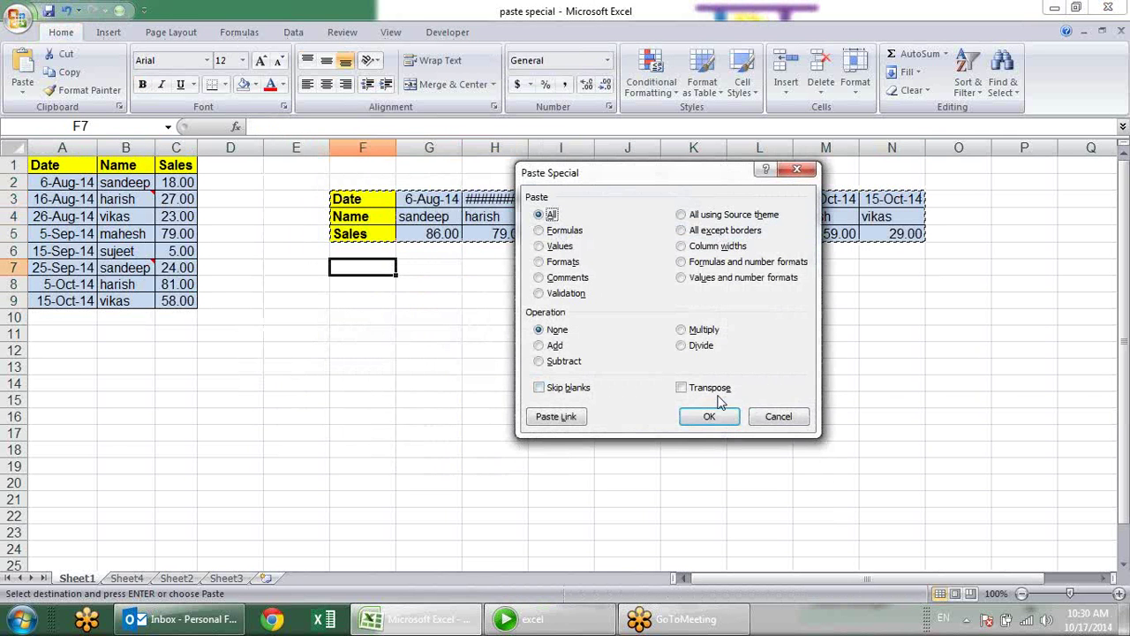
left_click(682, 387)
left_click(709, 416)
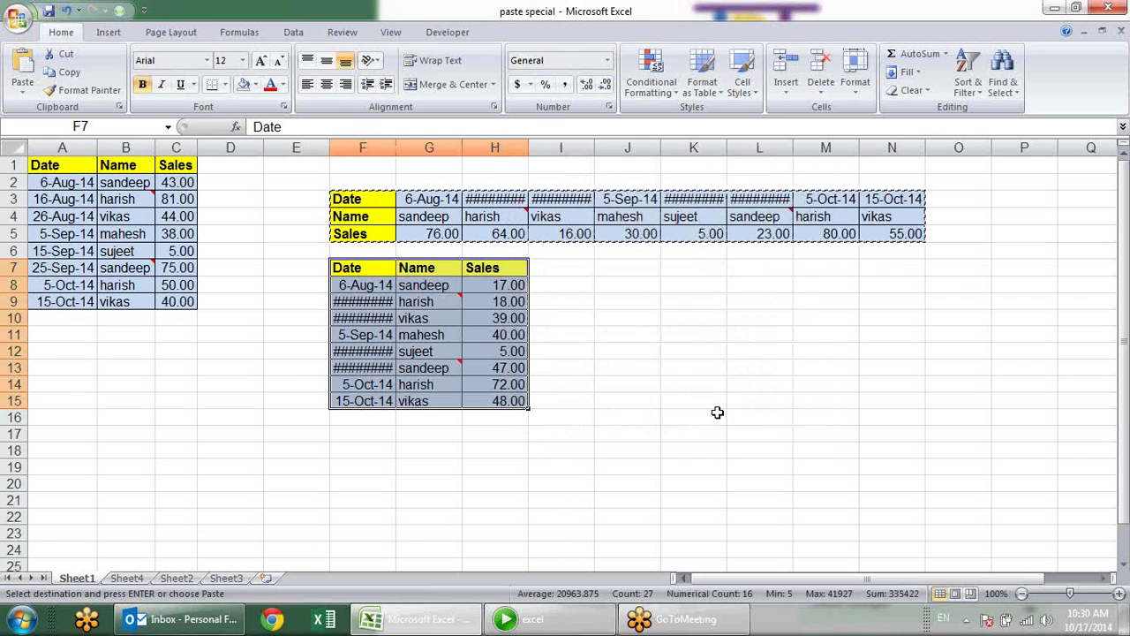
Delete columns F:N to remove the trial transposed copies.
left_click_drag(362, 148, 916, 188)
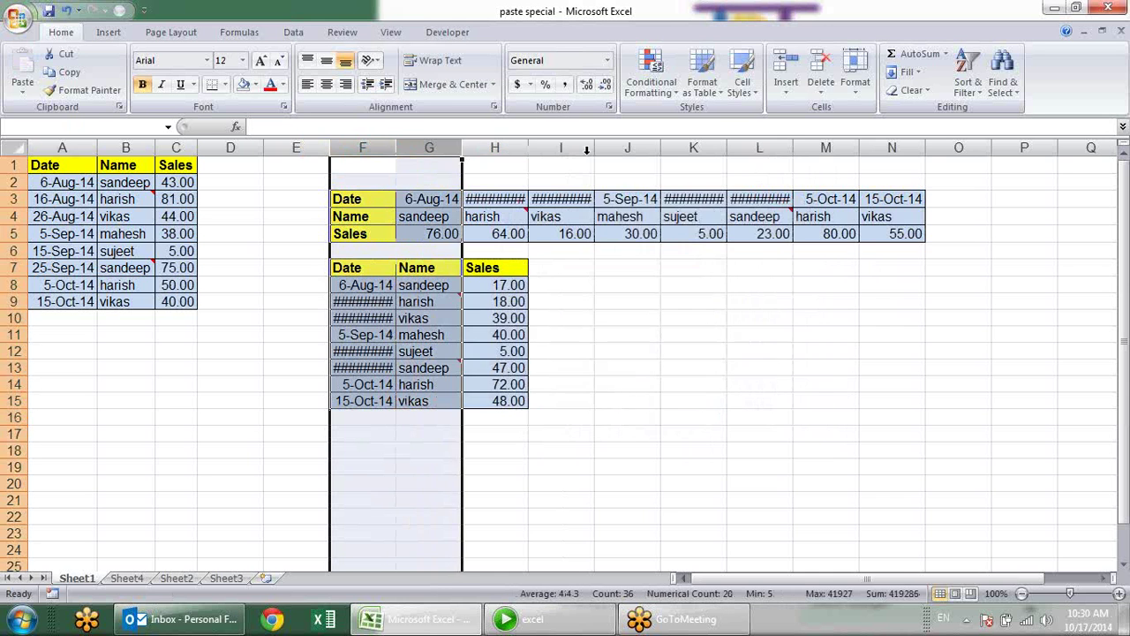
key("alt")
key("e")
key("d")
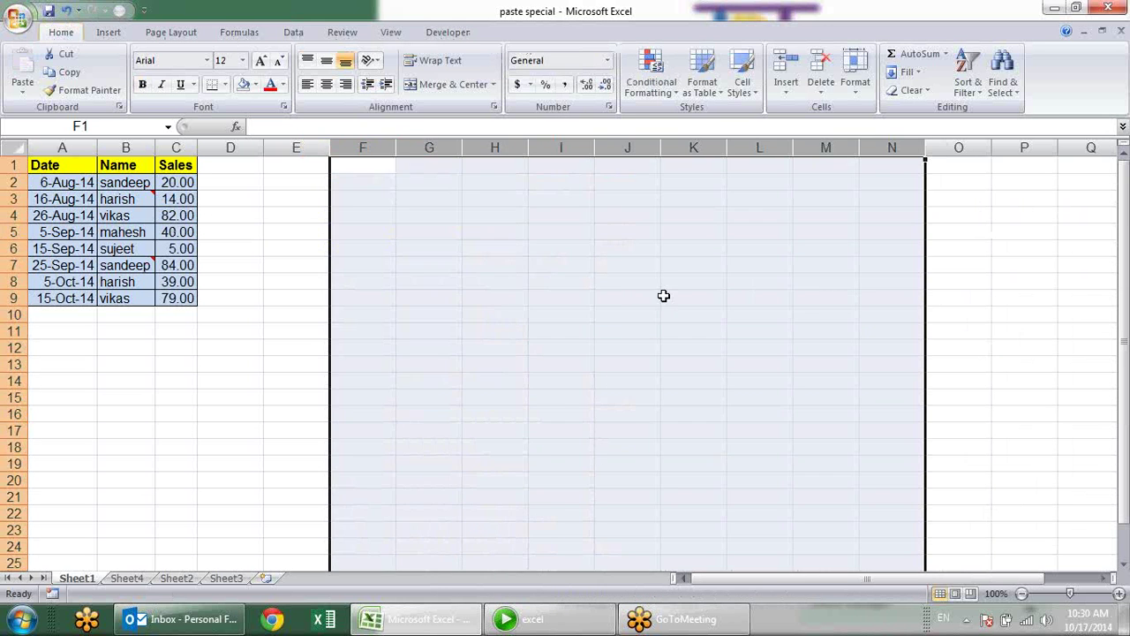
left_click(622, 297)
Enter =A1 in F1 and fill it across to H1 and down to row 9.
left_click(370, 197)
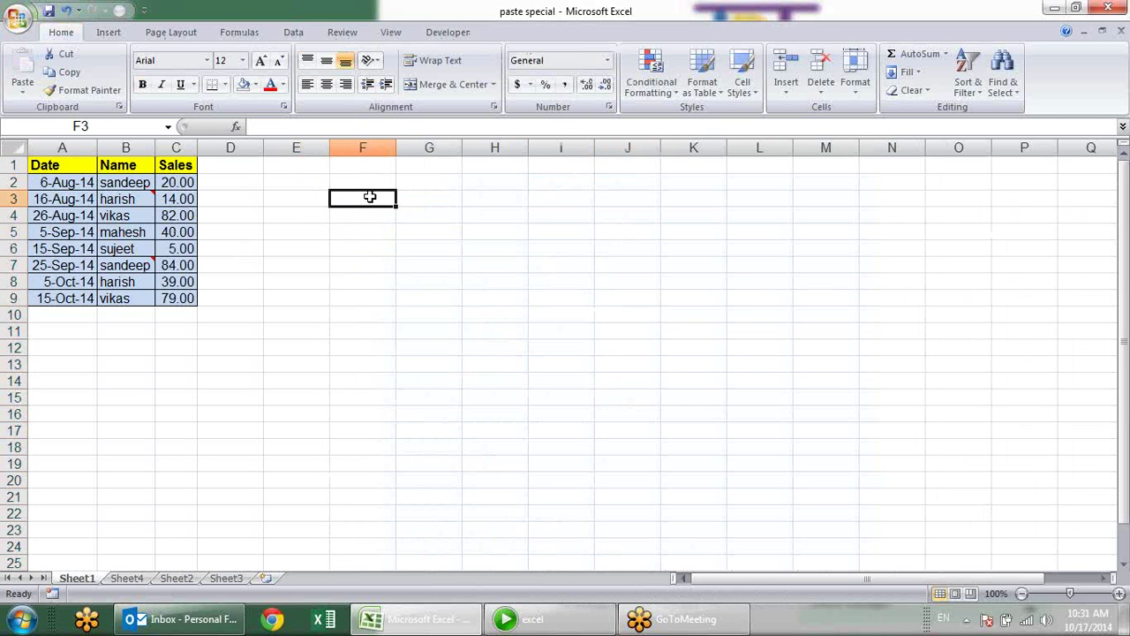
left_click(376, 167)
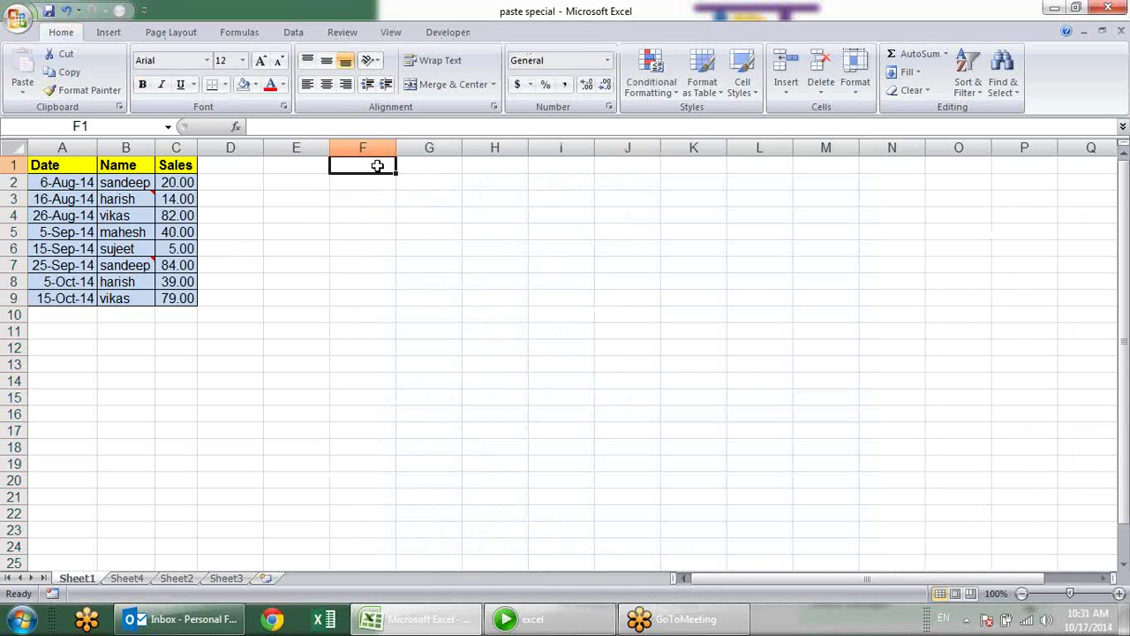
type("=")
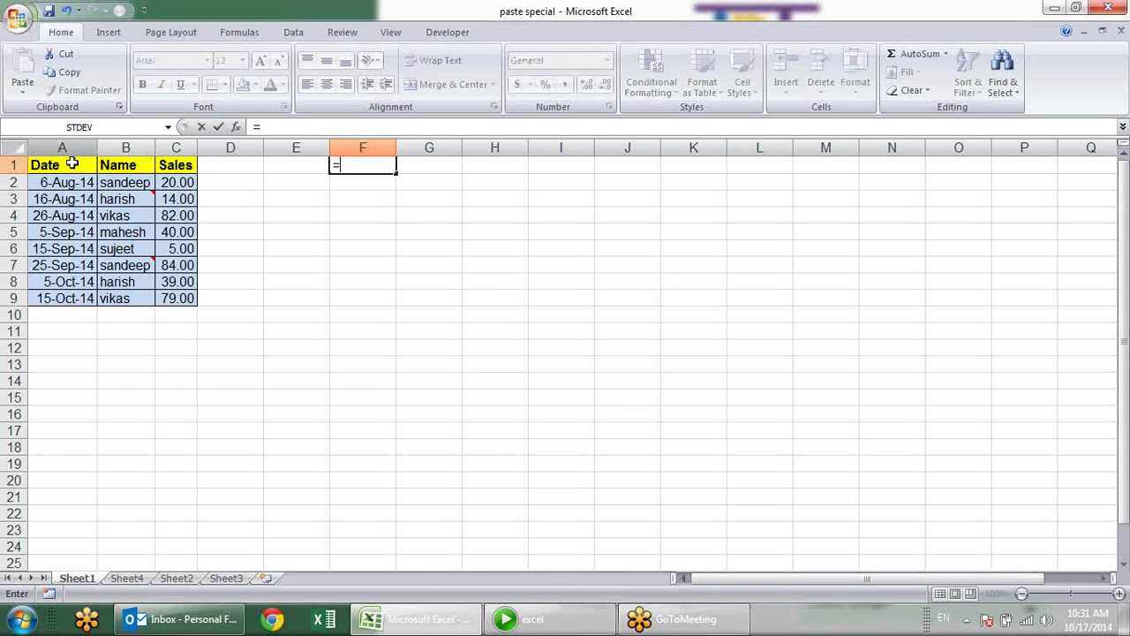
left_click(75, 167)
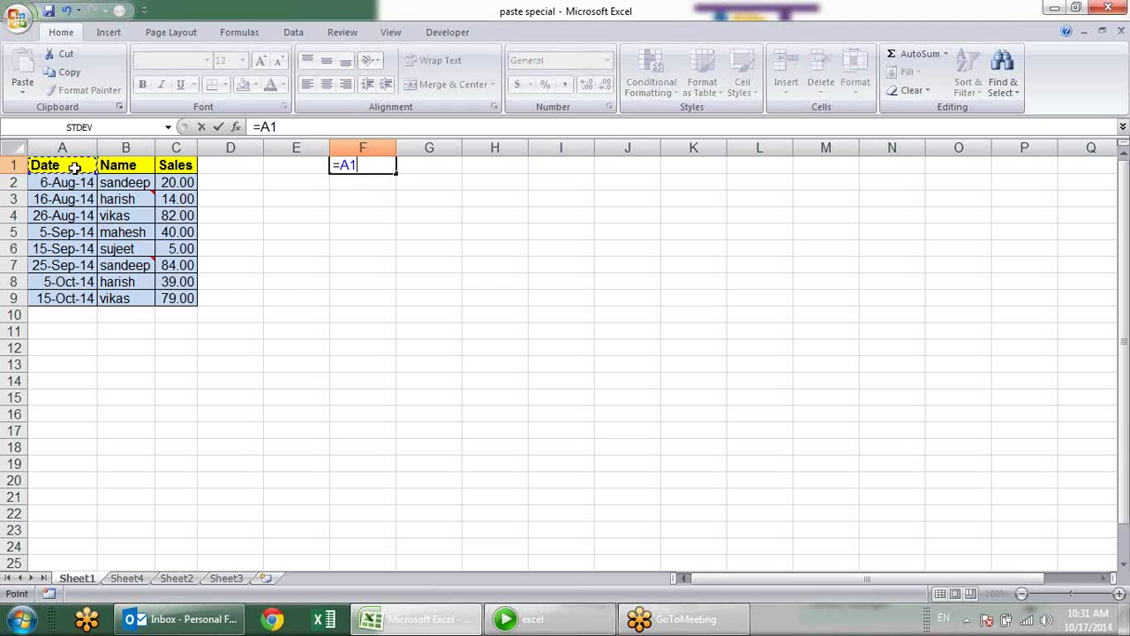
key("Return")
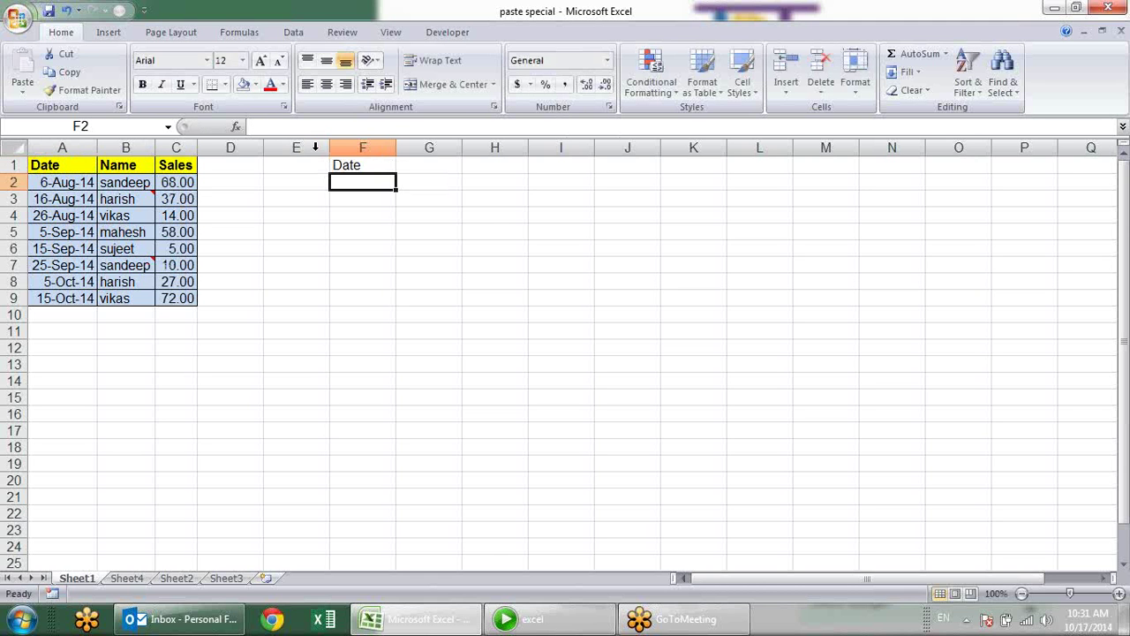
left_click(361, 166)
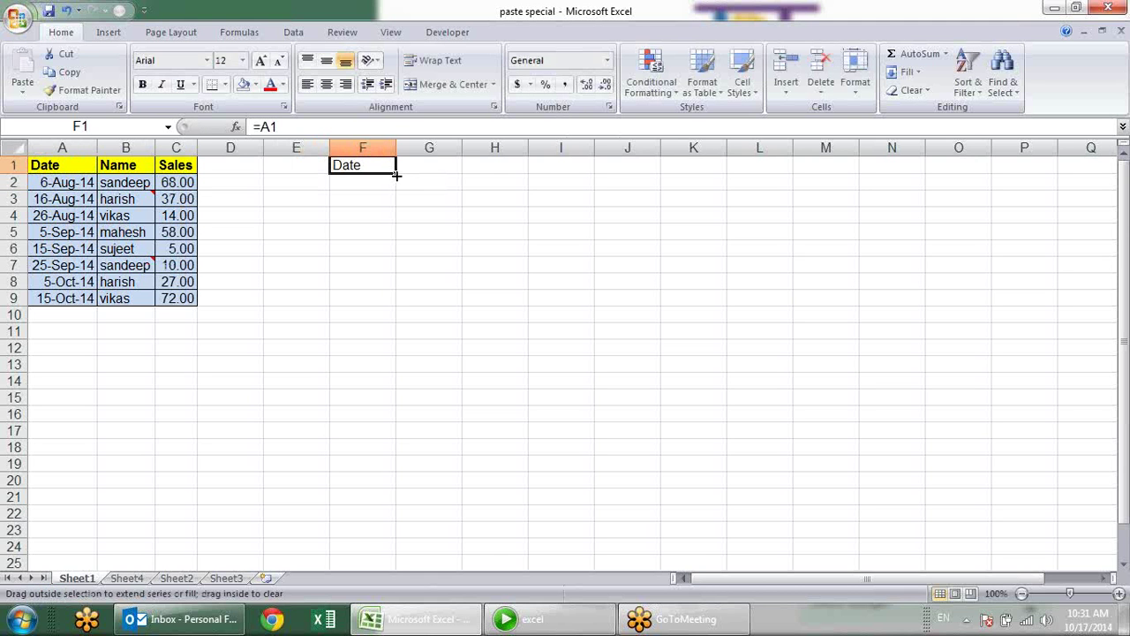
mouse_move(396, 176)
left_mouse_down()
mouse_move(524, 178)
mouse_move(527, 305)
left_mouse_up()
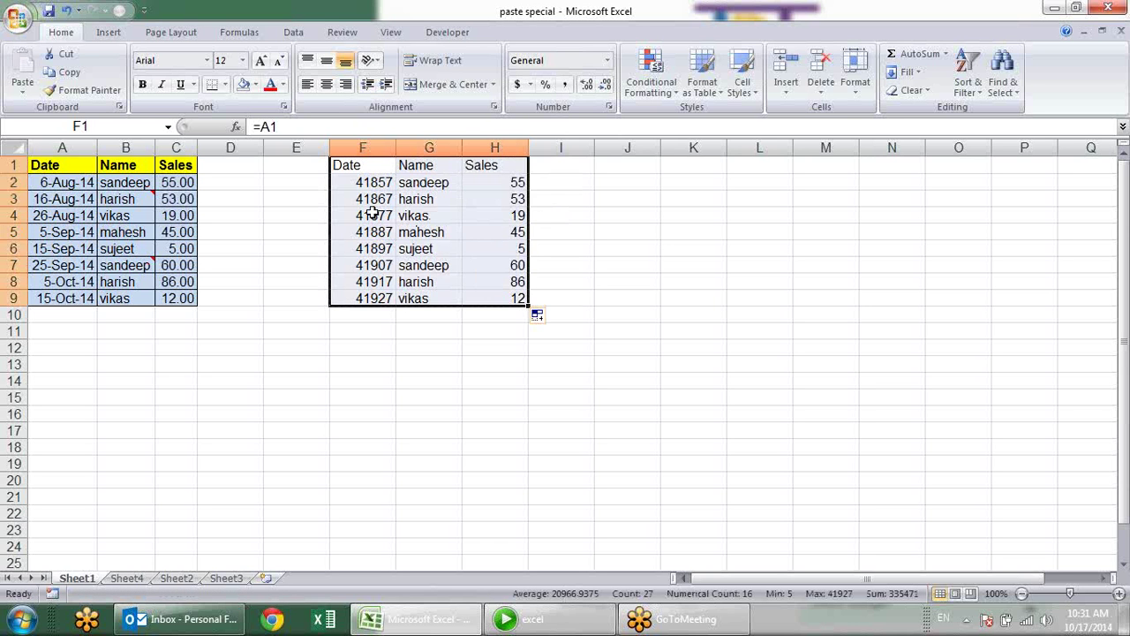
left_click(371, 167)
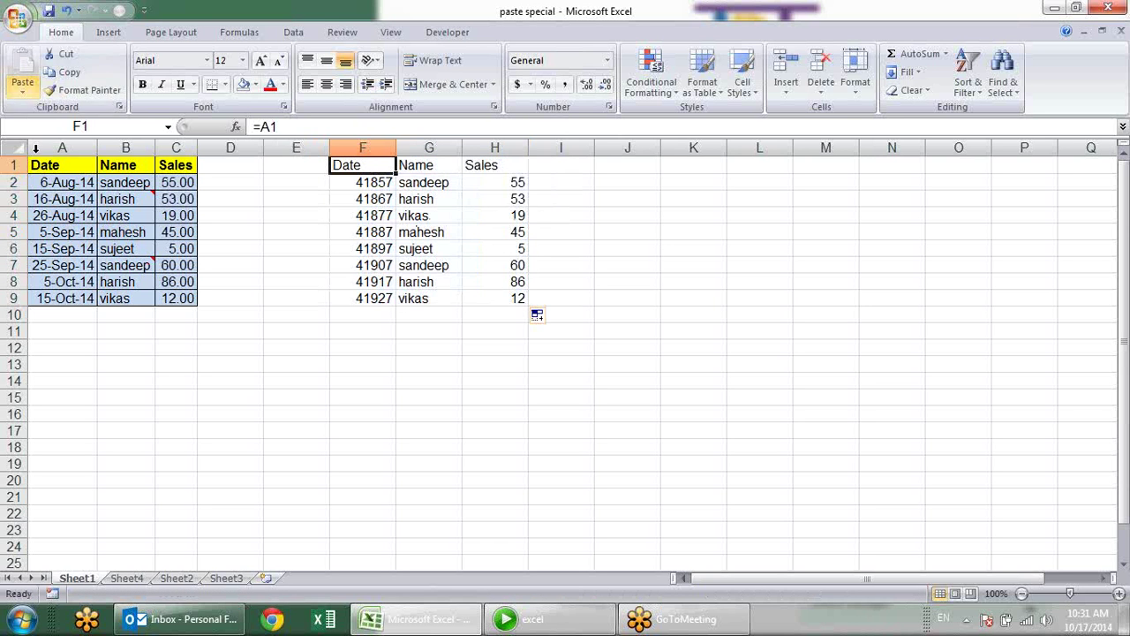
left_click_drag(53, 172, 191, 299)
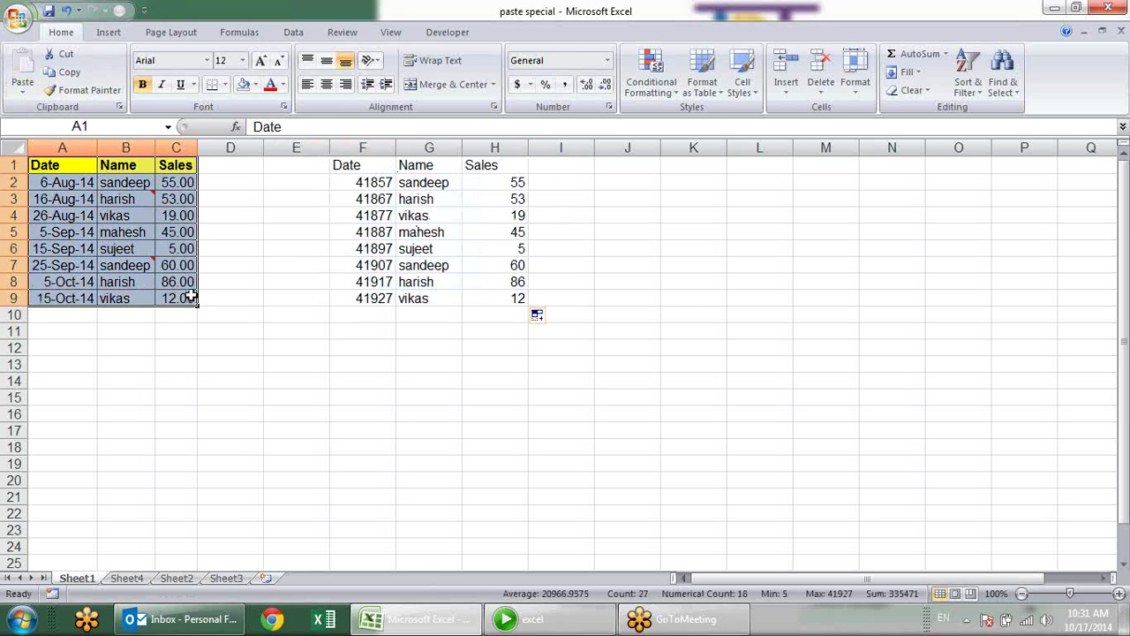
Paste Special the A1:C9 formats and then column widths onto F1.
key("ctrl+c")
left_click(361, 164)
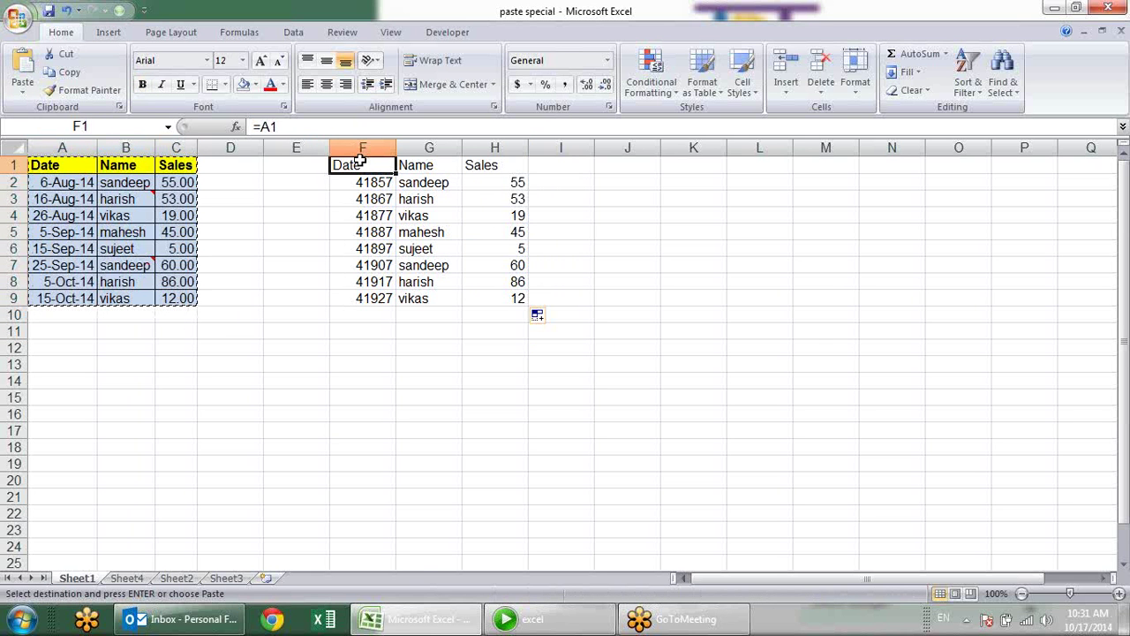
key("ctrl+alt+v")
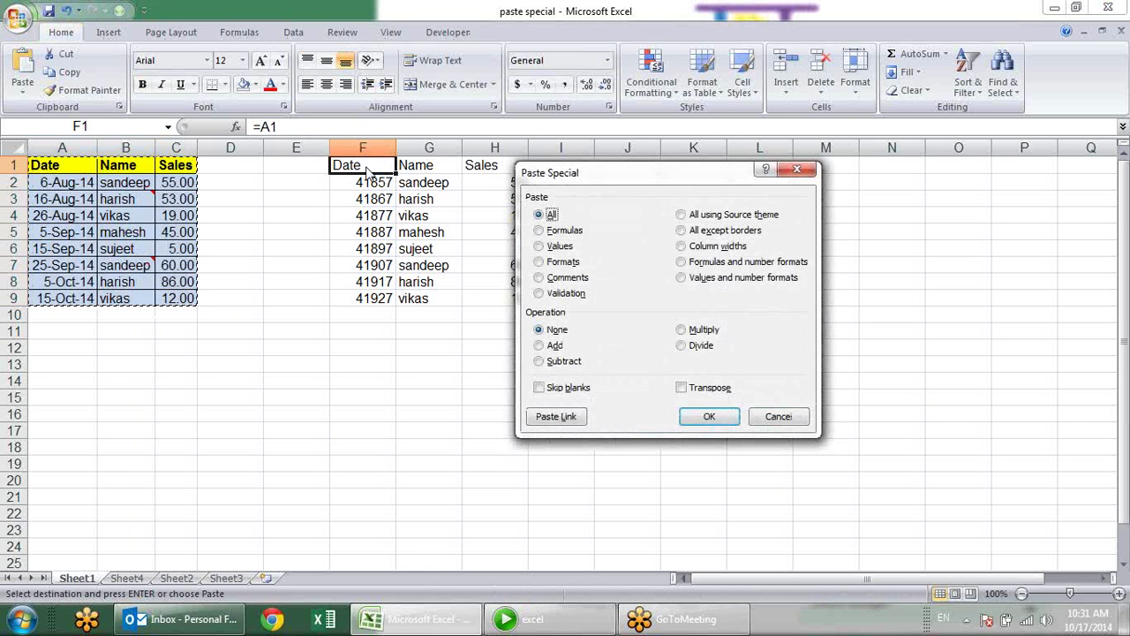
key("t")
left_click(705, 414)
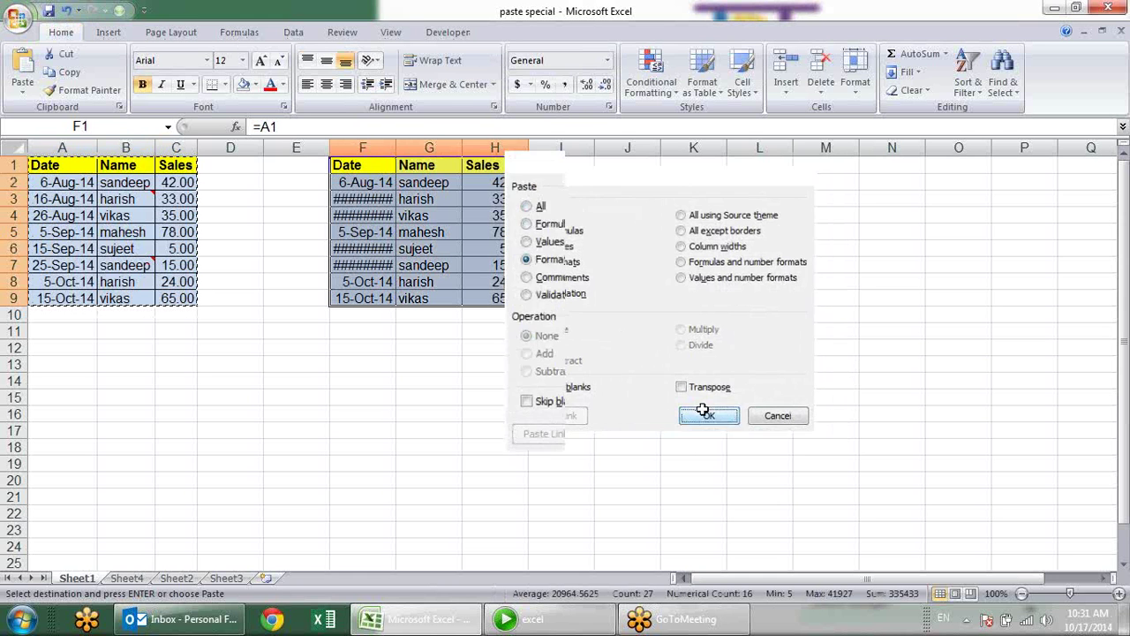
key("alt+e")
key("s")
key("w")
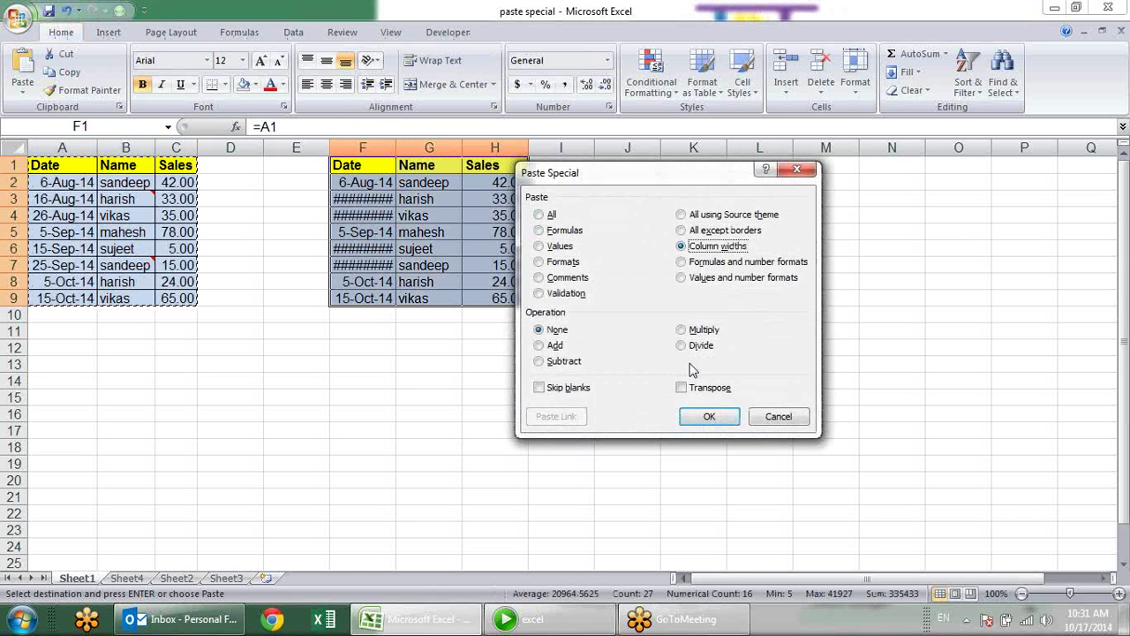
key("Return")
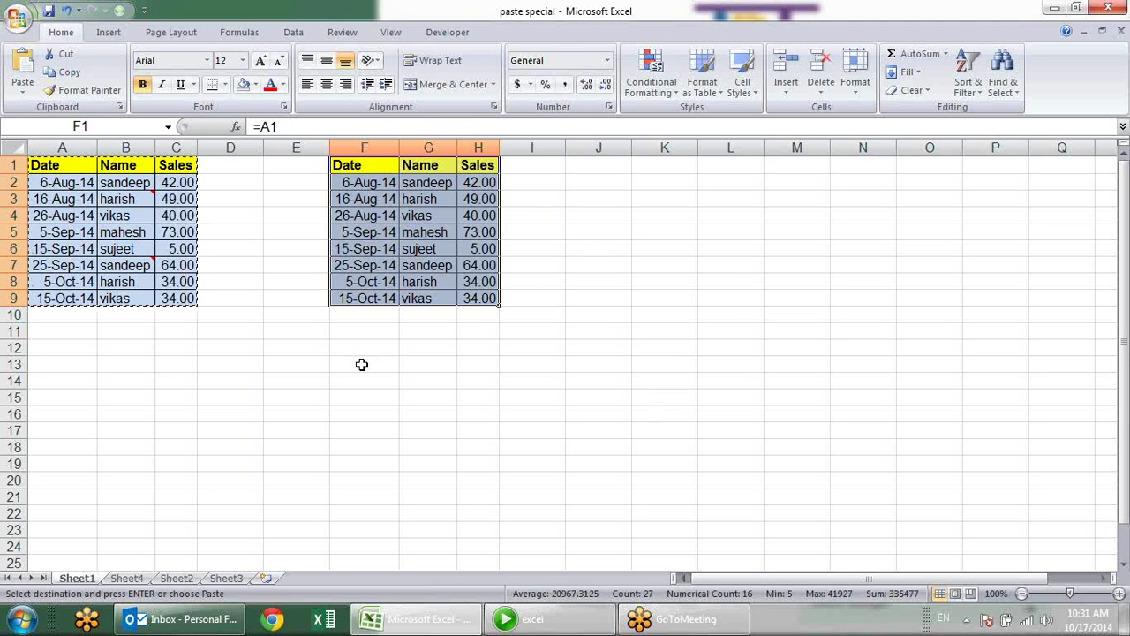
Change the name in B2 to pradeep and confirm G2 mirrors it.
left_click(380, 182)
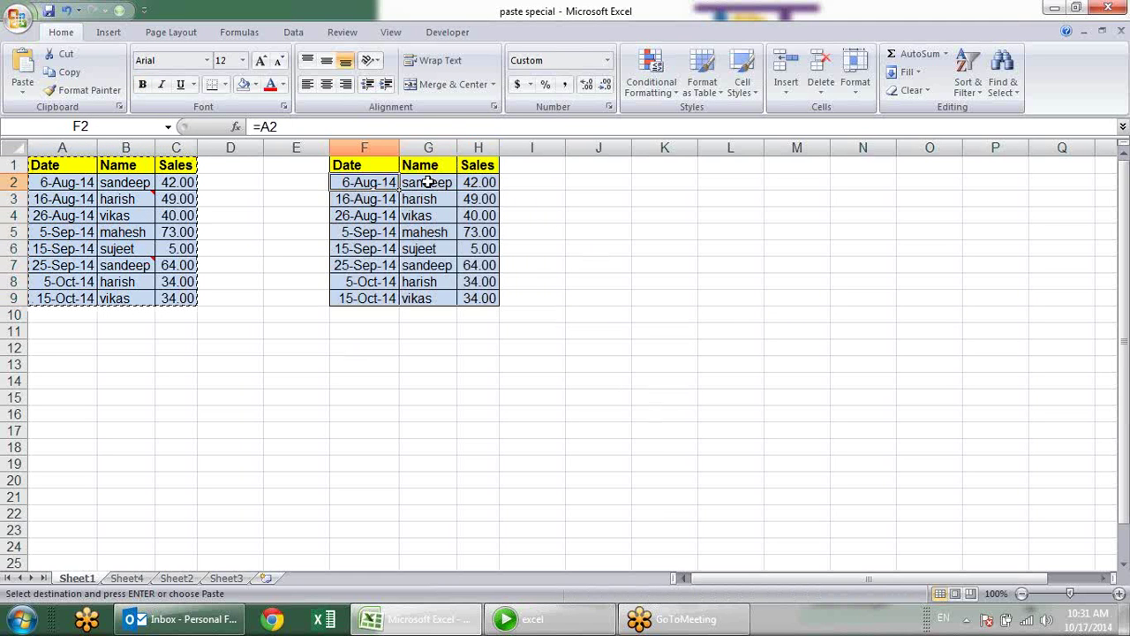
left_click(430, 182)
left_click(130, 182)
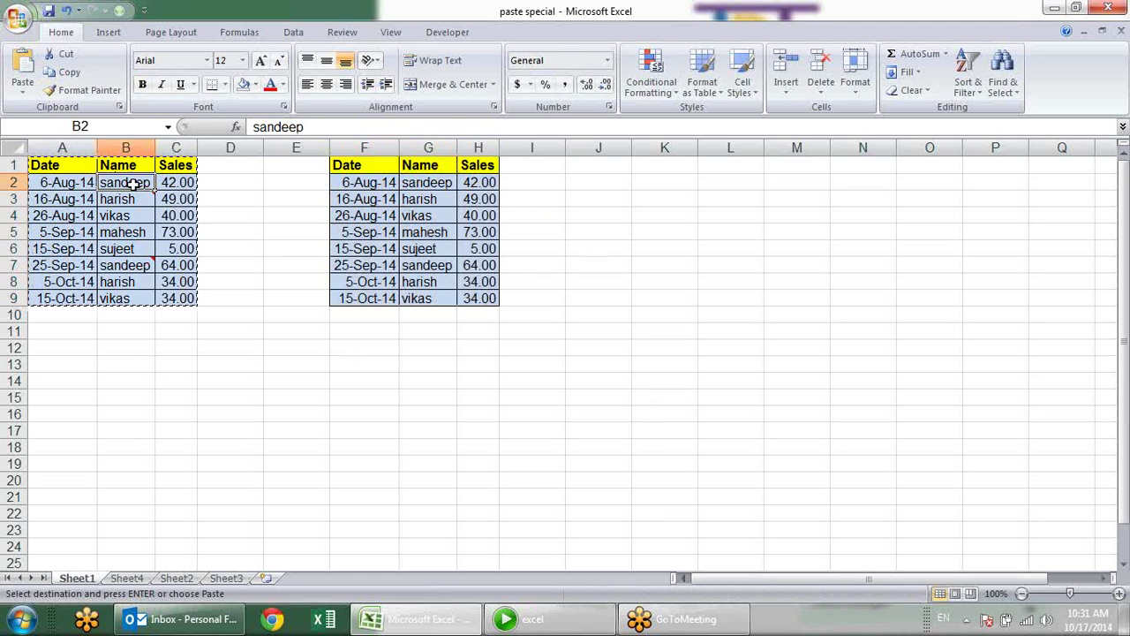
type("pradeep")
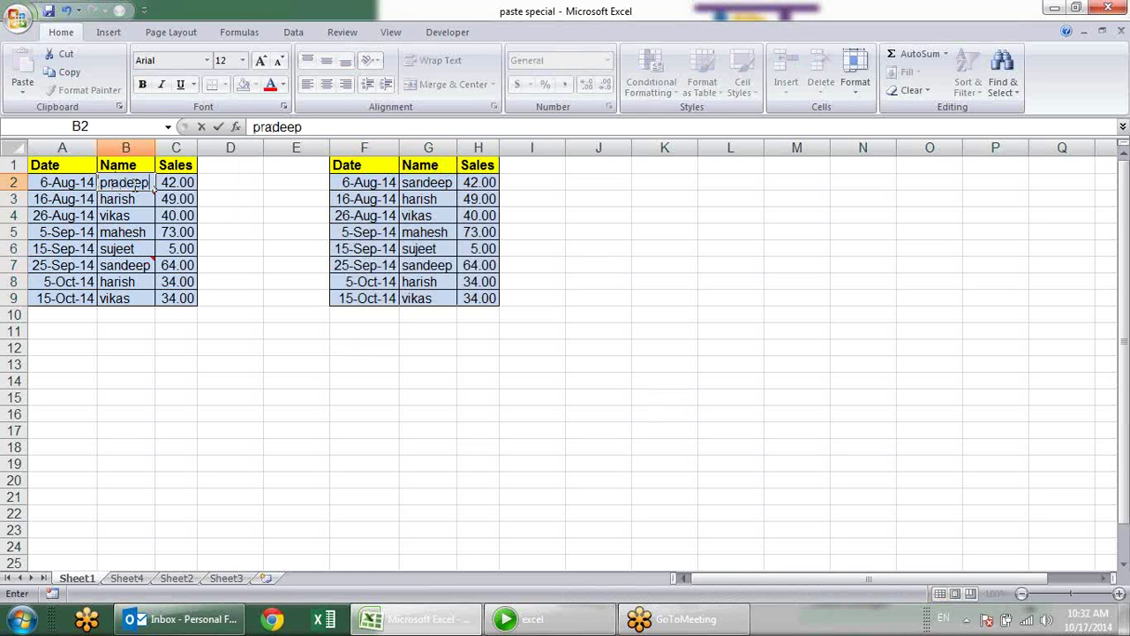
key("Return")
left_click(424, 183)
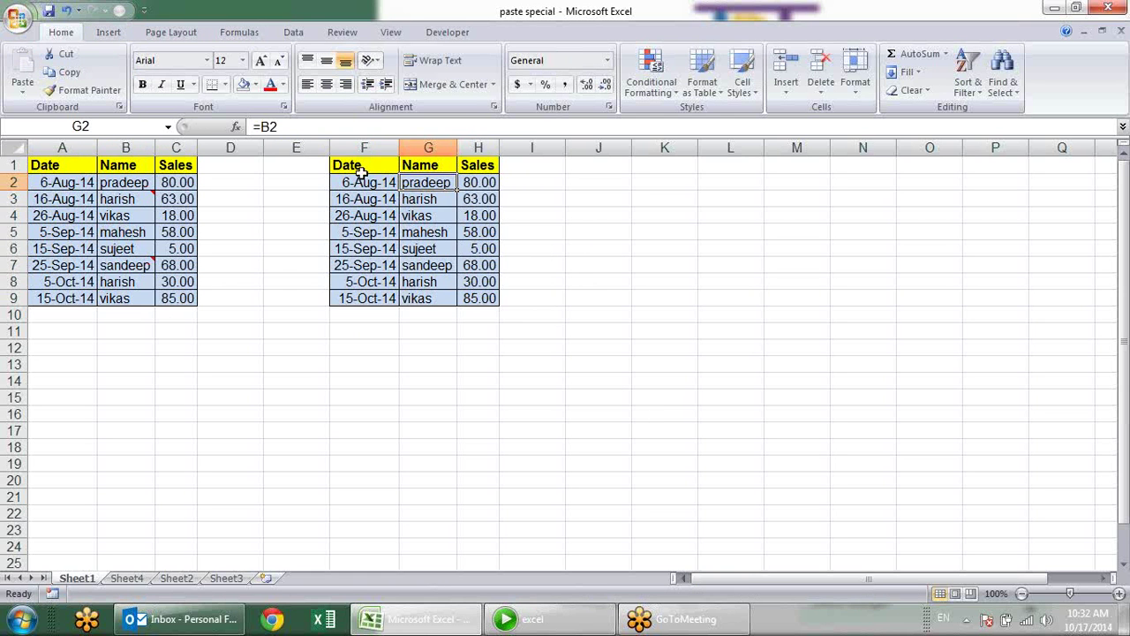
left_click_drag(363, 148, 477, 148)
Delete the mirrored table columns F:H.
key("alt+e")
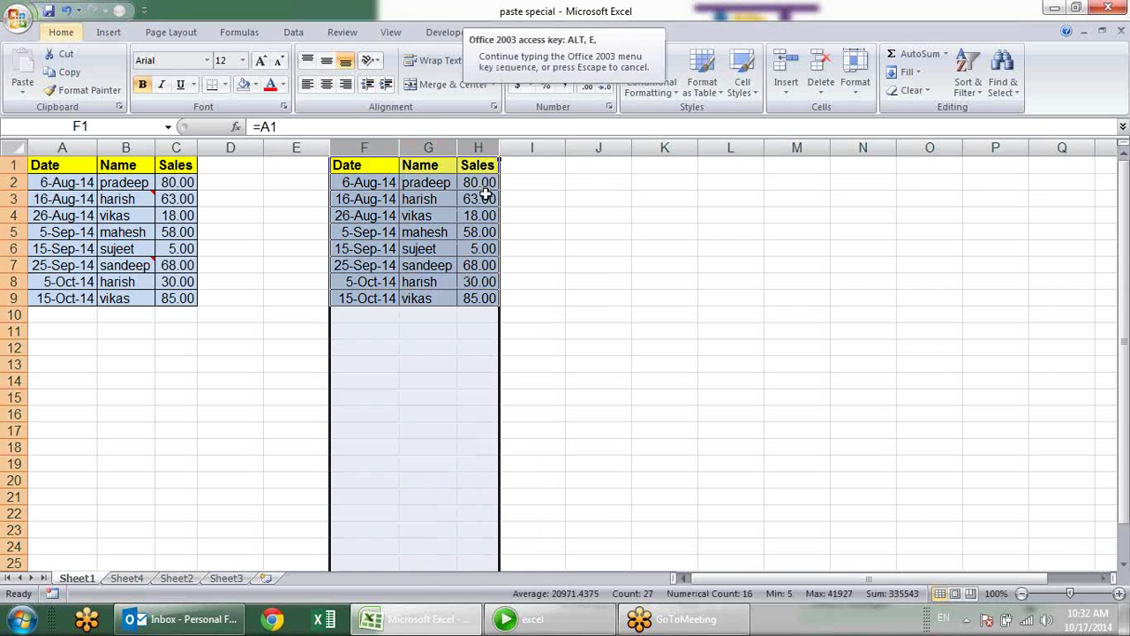
key("d")
left_click(420, 214)
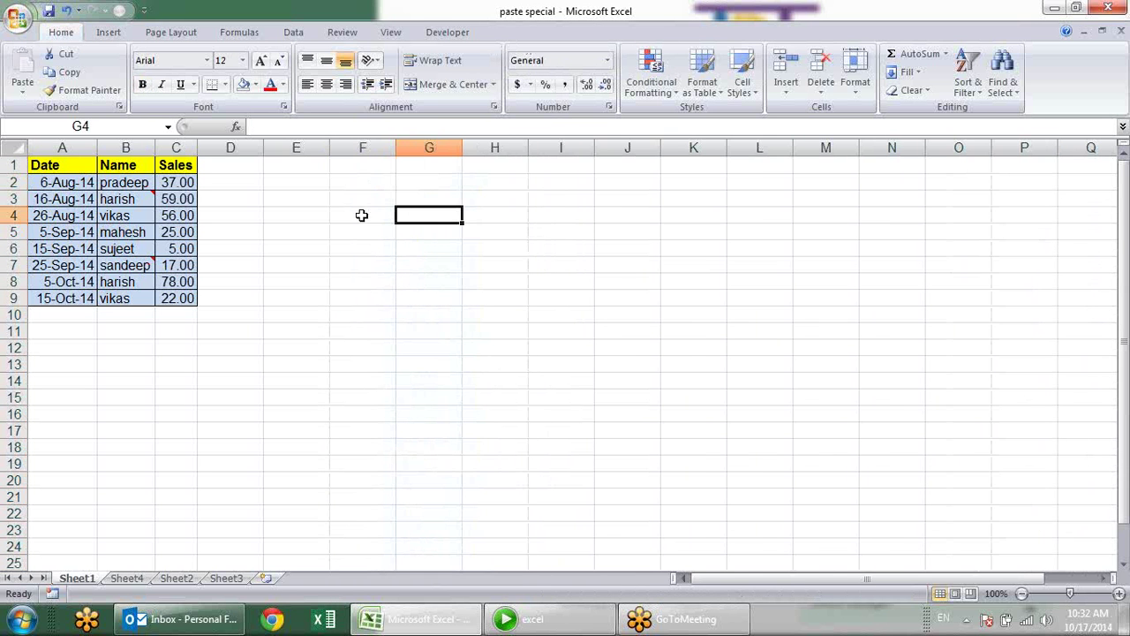
Merge F1:G7 into one cell and give it a grey fill.
left_click_drag(361, 168, 451, 254)
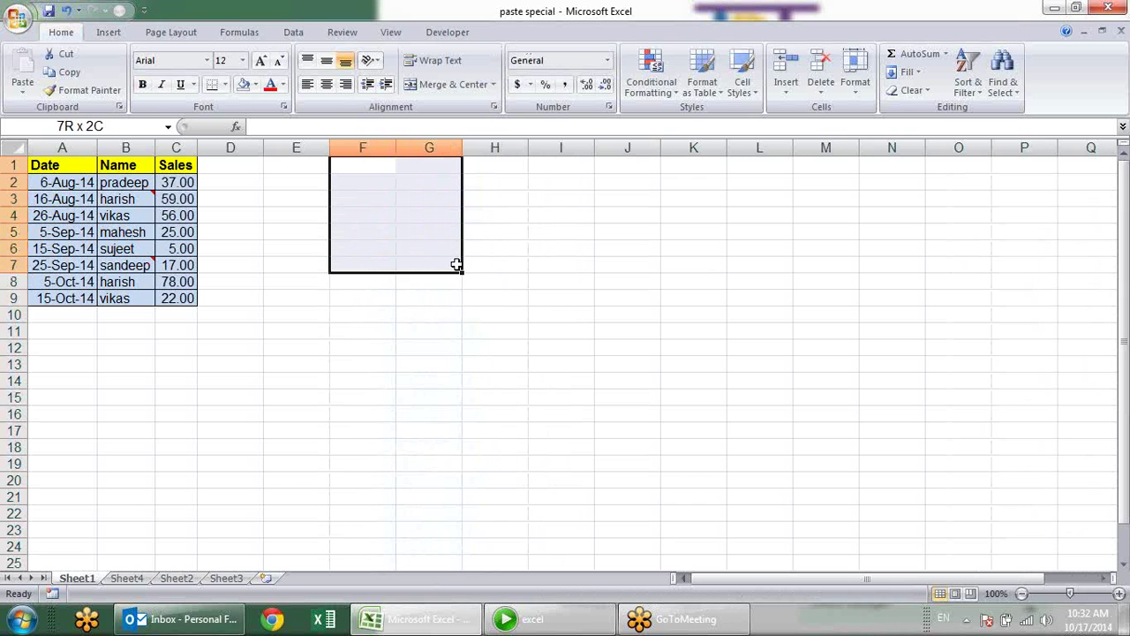
left_click_drag(451, 255, 456, 268)
left_click(427, 90)
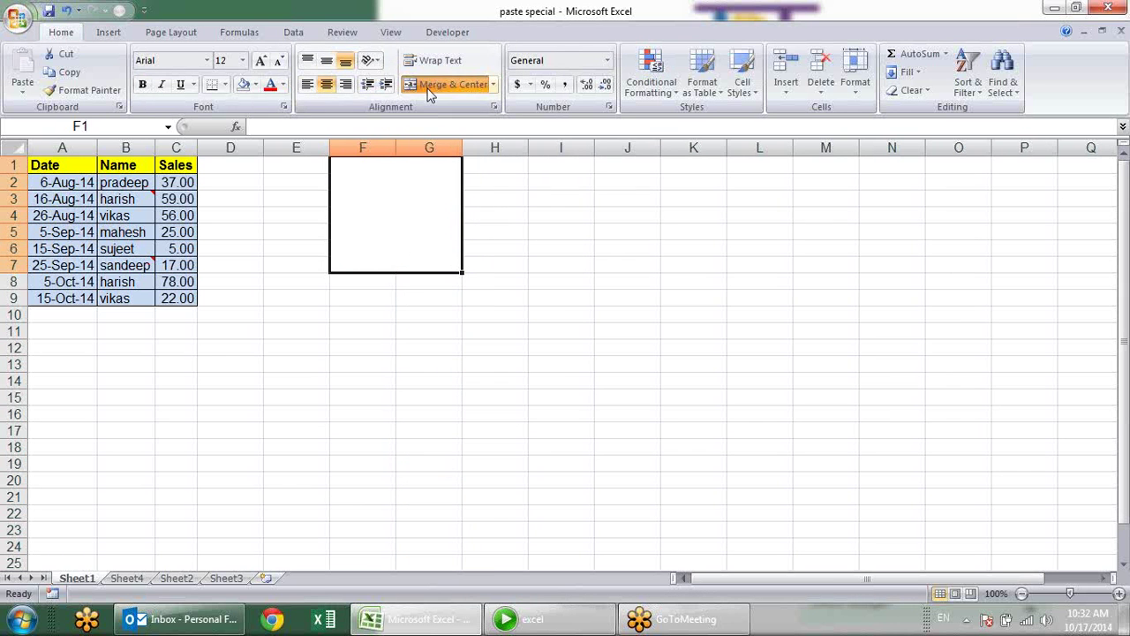
left_click(256, 86)
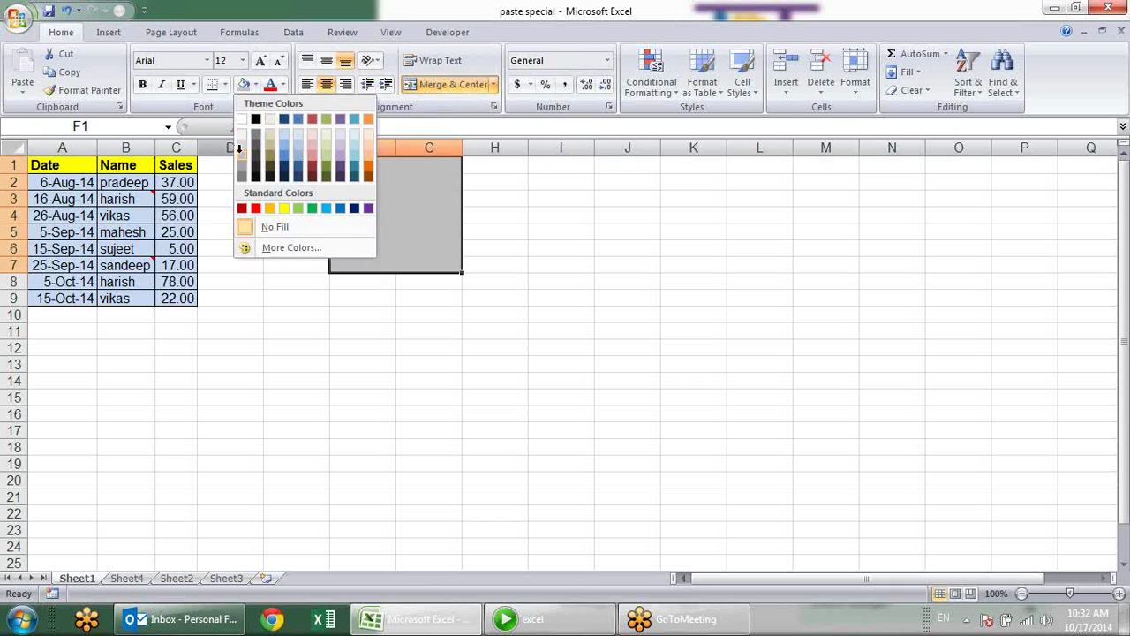
left_click(239, 154)
left_click(561, 265)
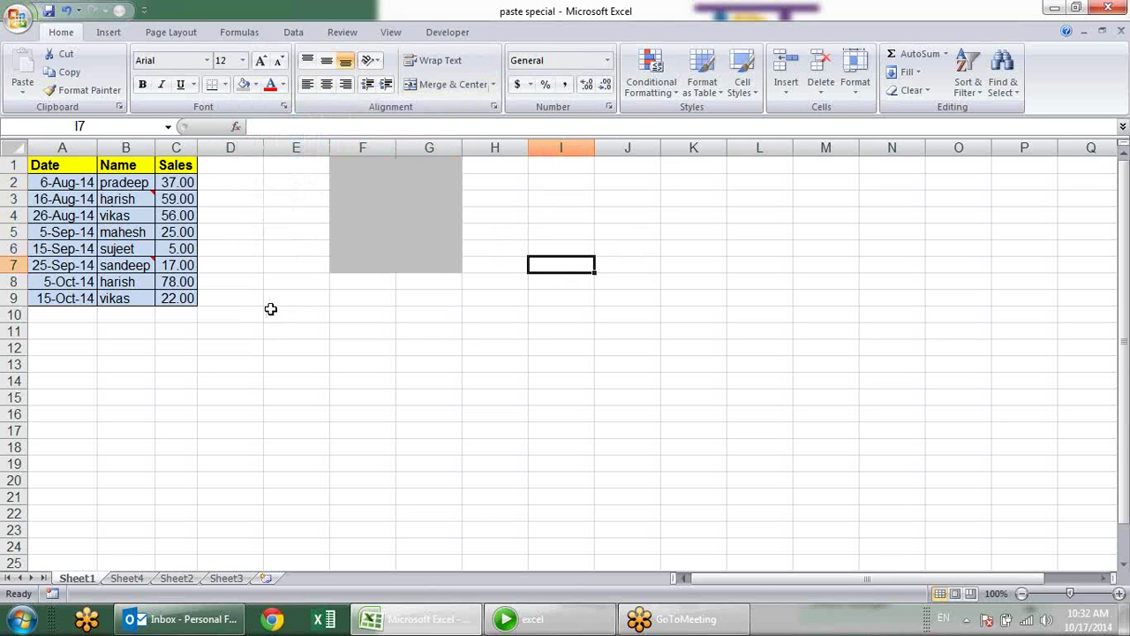
left_click(338, 314)
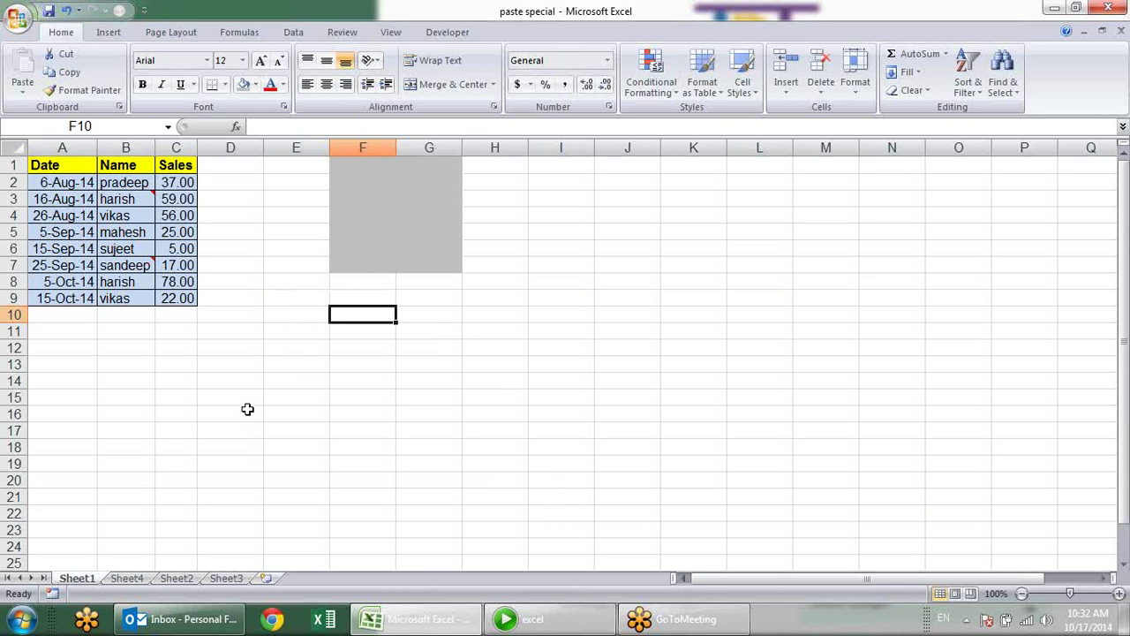
Copy the Date/Name/Sales table and paste it as a picture onto the grey merged cell.
left_click_drag(71, 171, 183, 296)
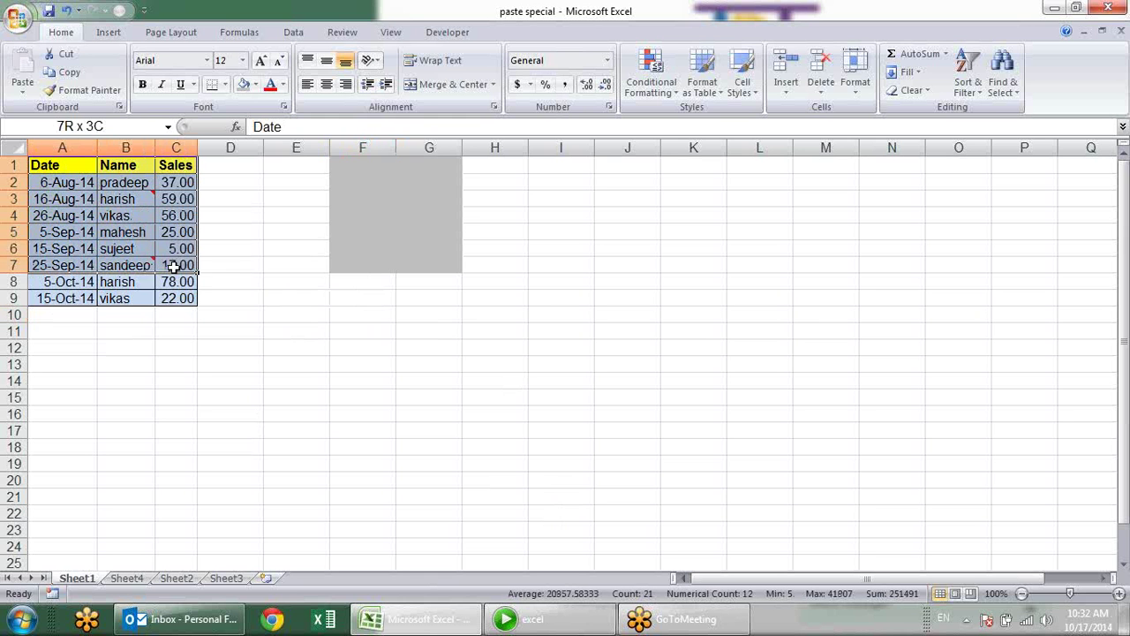
key("ctrl+c")
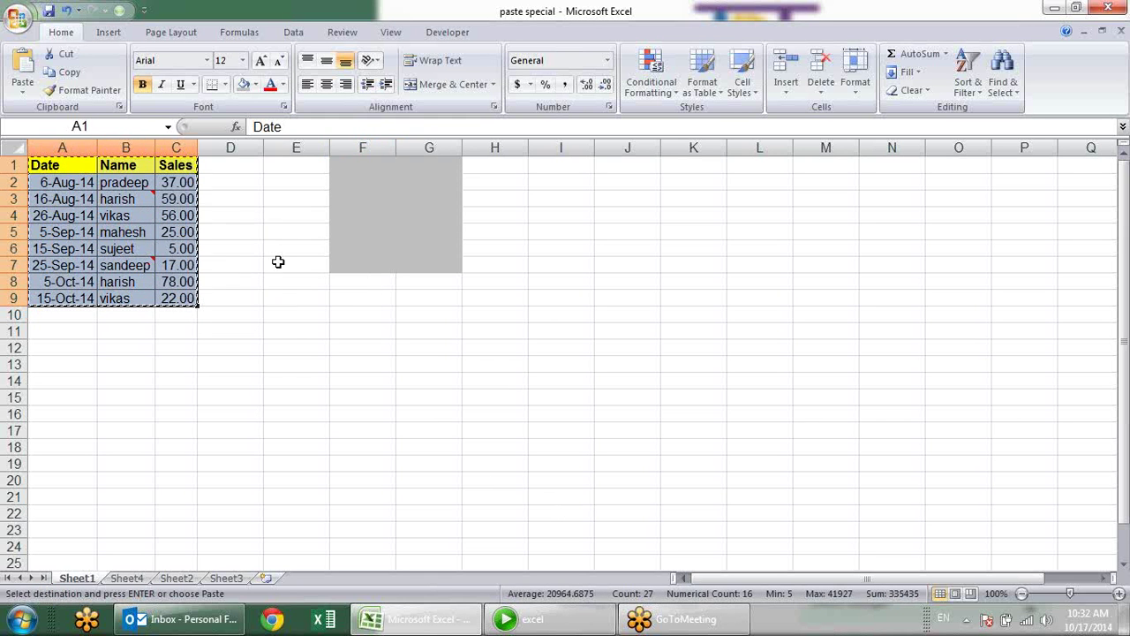
left_click(337, 164)
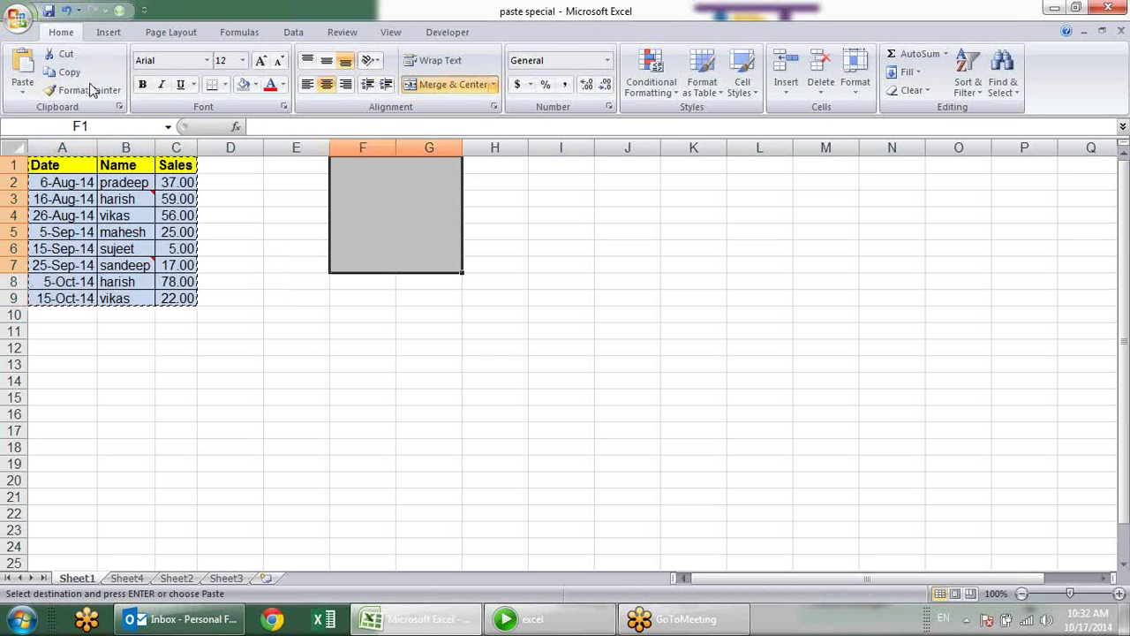
left_click(25, 93)
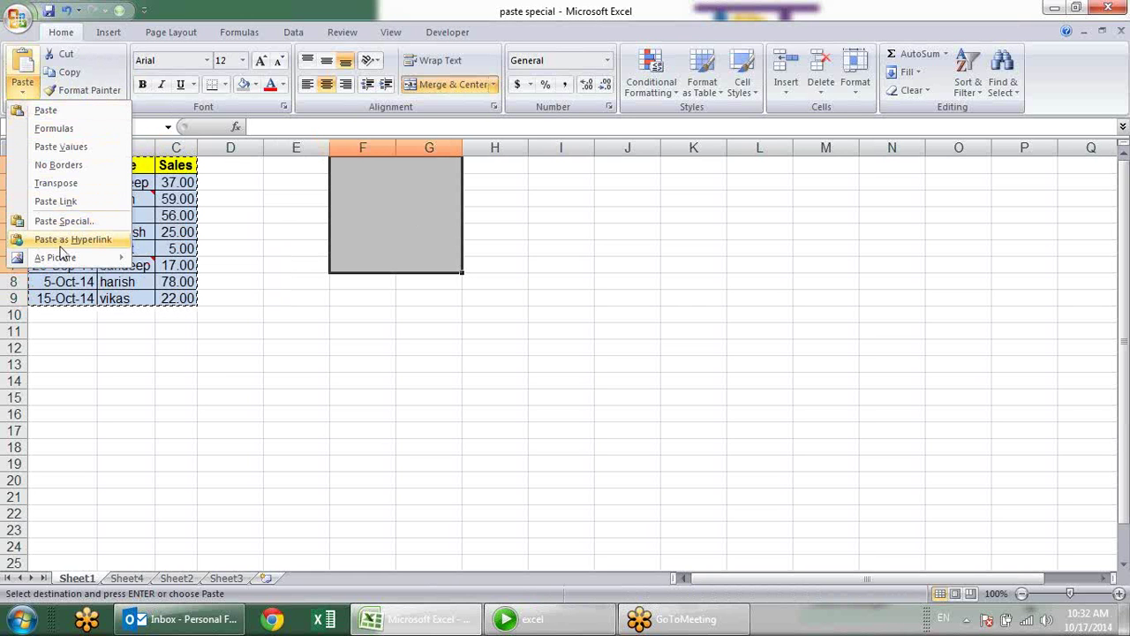
mouse_move(55, 257)
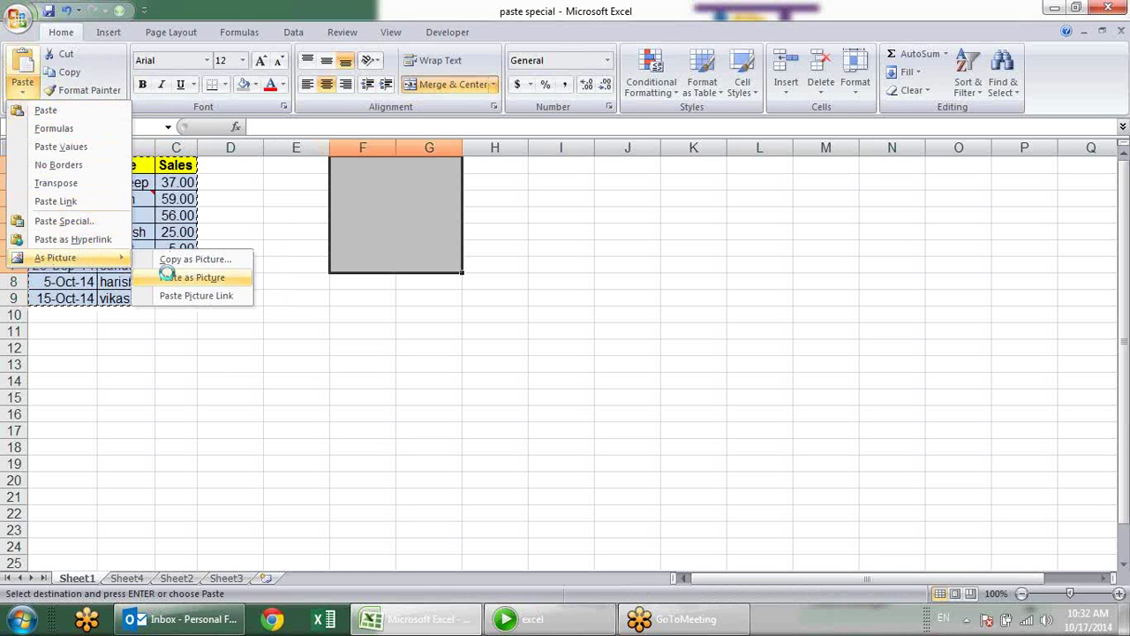
left_click(186, 273)
Reposition and resize the table picture over the grey block, ending at about double size.
left_click_drag(399, 216, 407, 227)
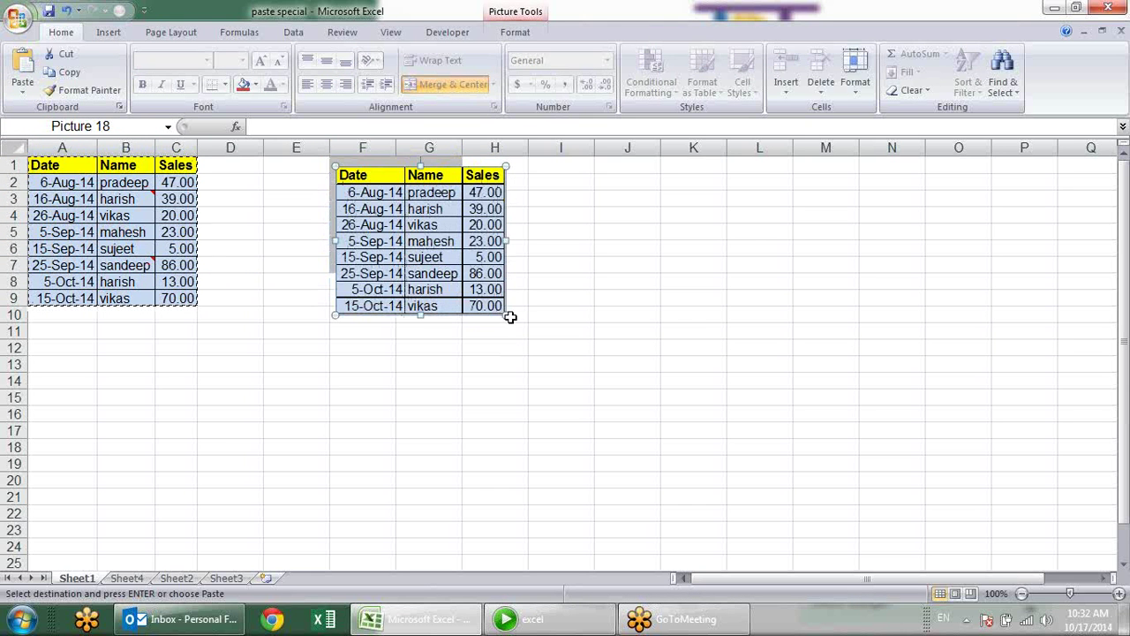
left_click(506, 317)
left_click(501, 310)
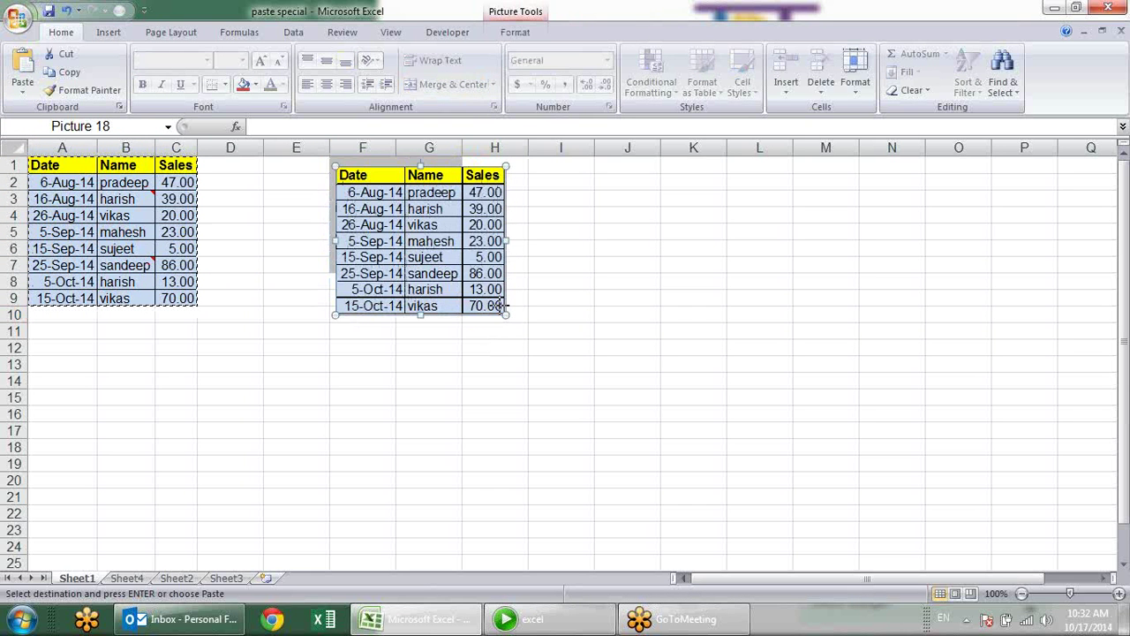
mouse_move(500, 308)
left_mouse_down()
mouse_move(475, 269)
mouse_move(422, 228)
left_mouse_up()
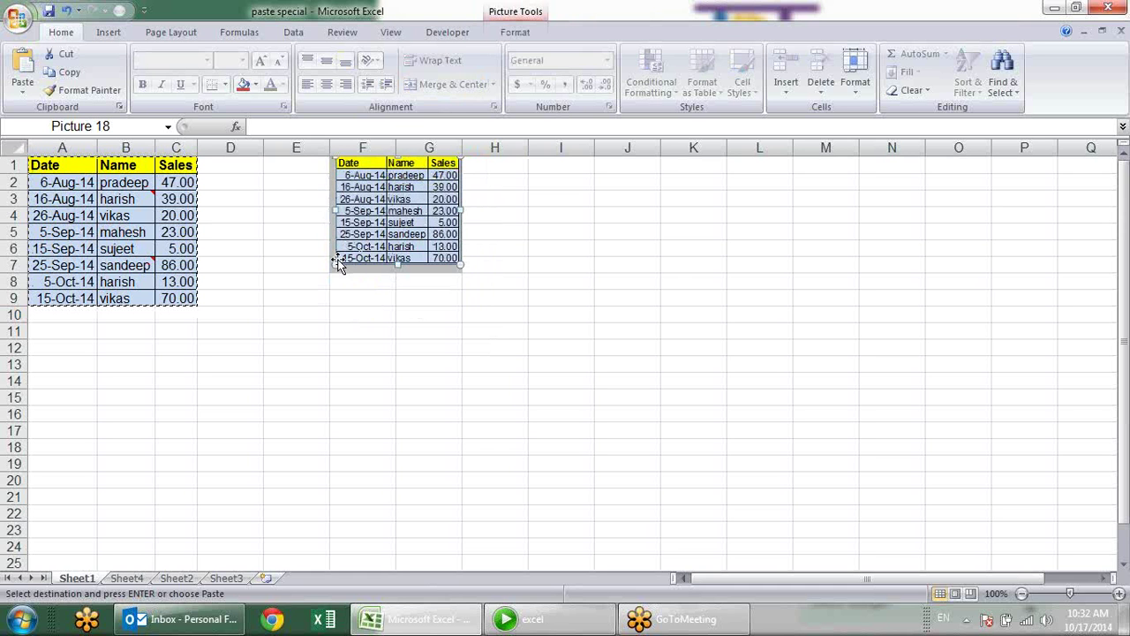
left_click_drag(334, 265, 326, 272)
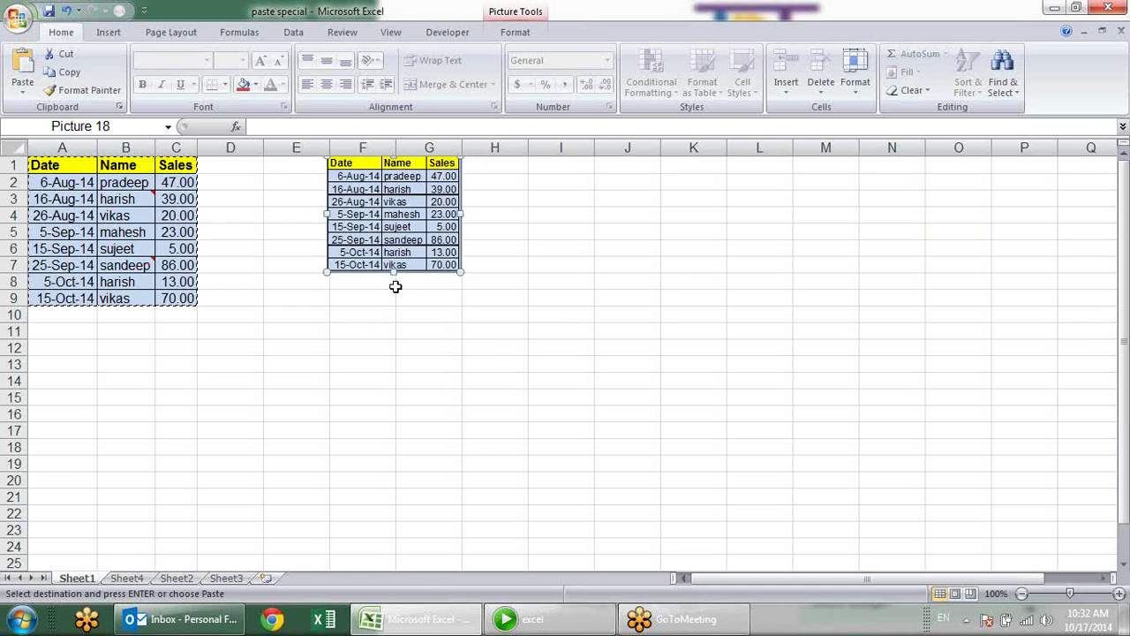
left_click(488, 285)
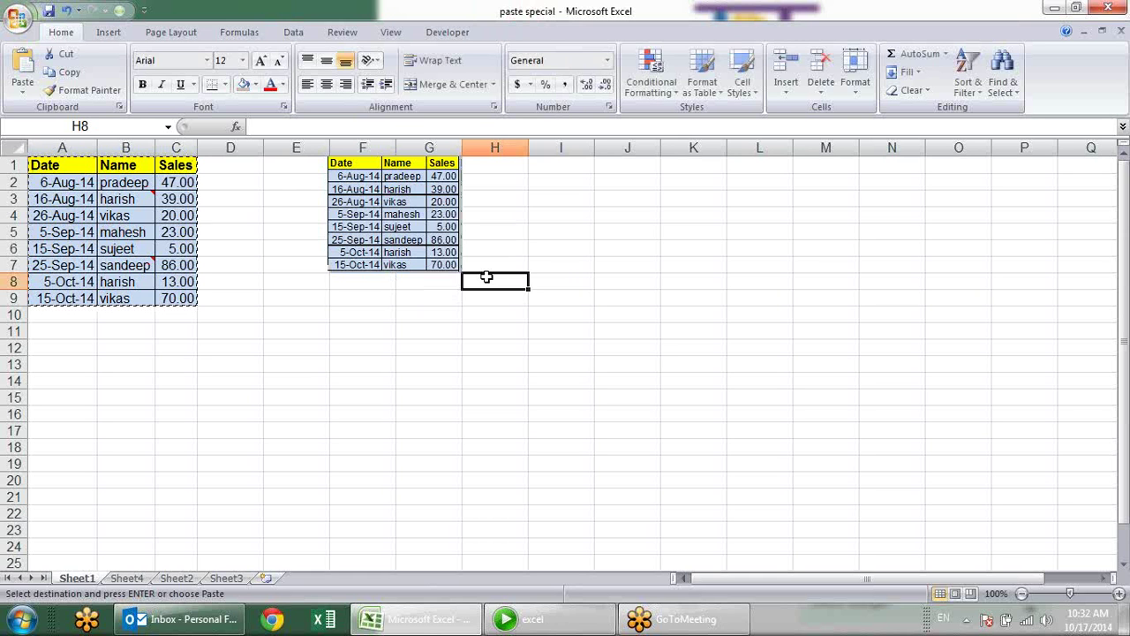
left_click(457, 241)
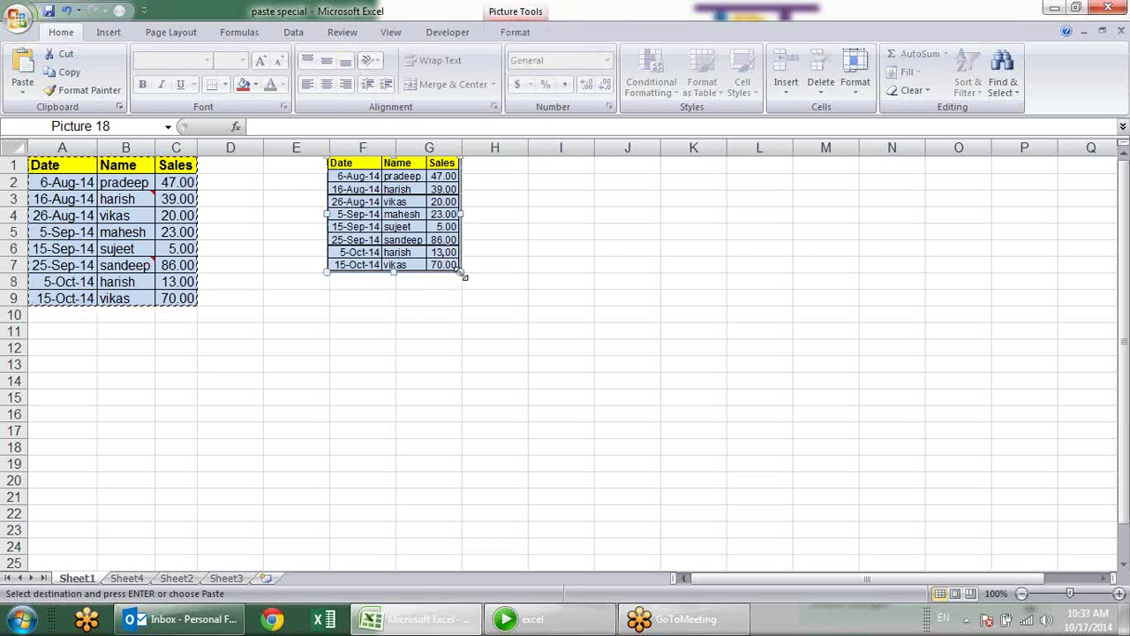
left_click_drag(461, 265, 516, 384)
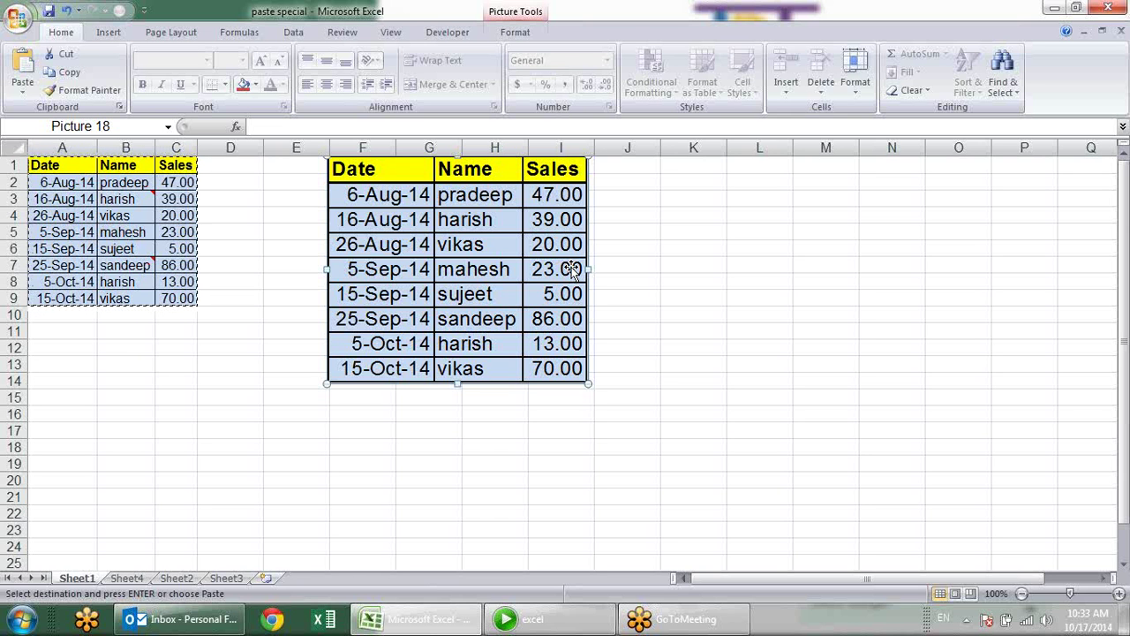
Re-enter sandeep in B2, delete the old linked table picture, and select A1:C9.
left_click(133, 181)
type("sand")
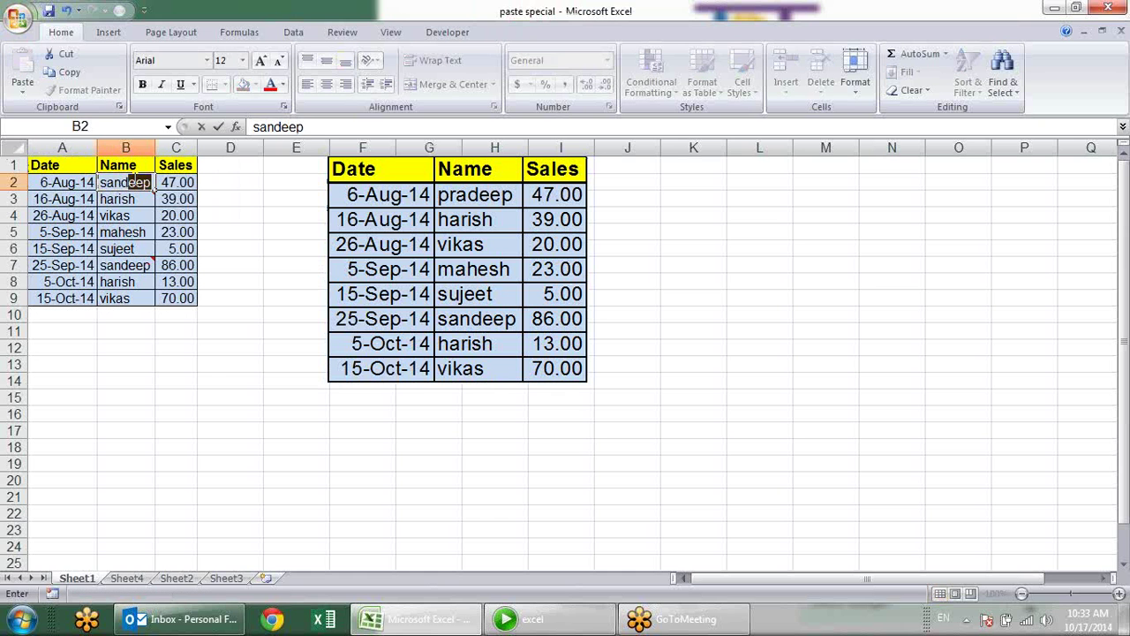
key("Return")
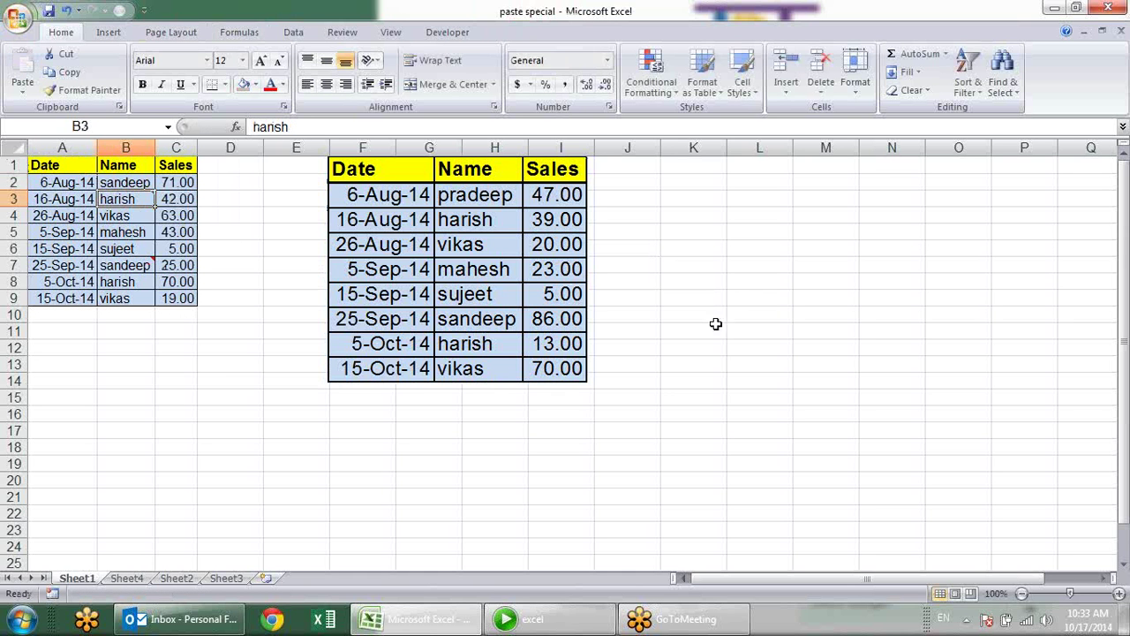
left_click(541, 291)
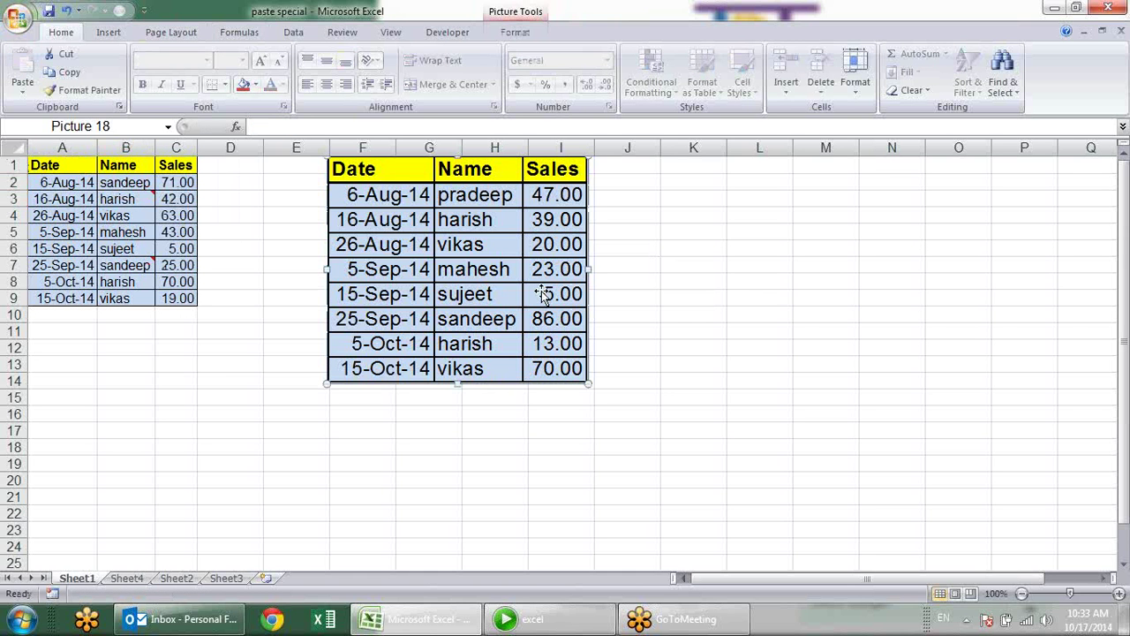
key("Delete")
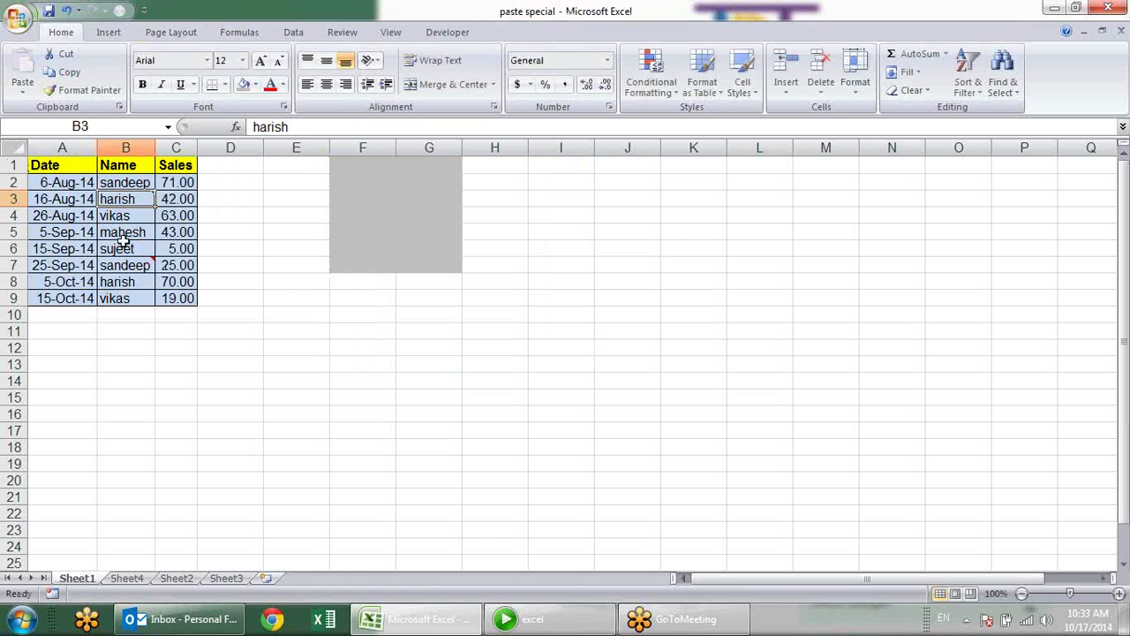
left_click_drag(58, 165, 176, 300)
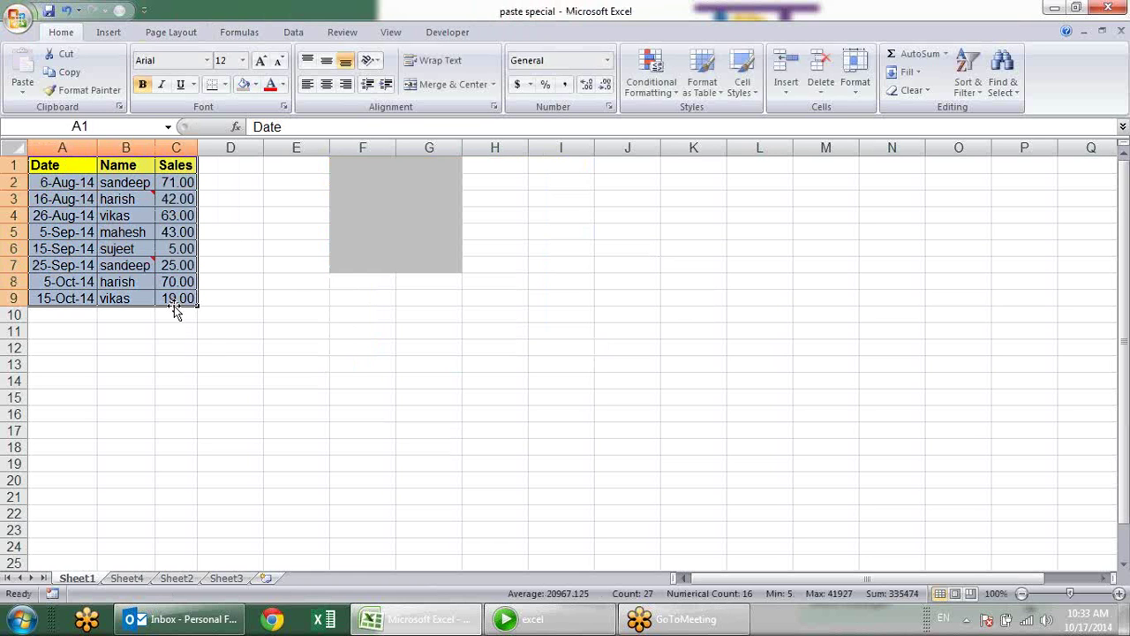
Copy A1:C9 and paste it as a linked picture, enlarged beside the table to about F2:I17.
left_click(69, 71)
key("ctrl+c")
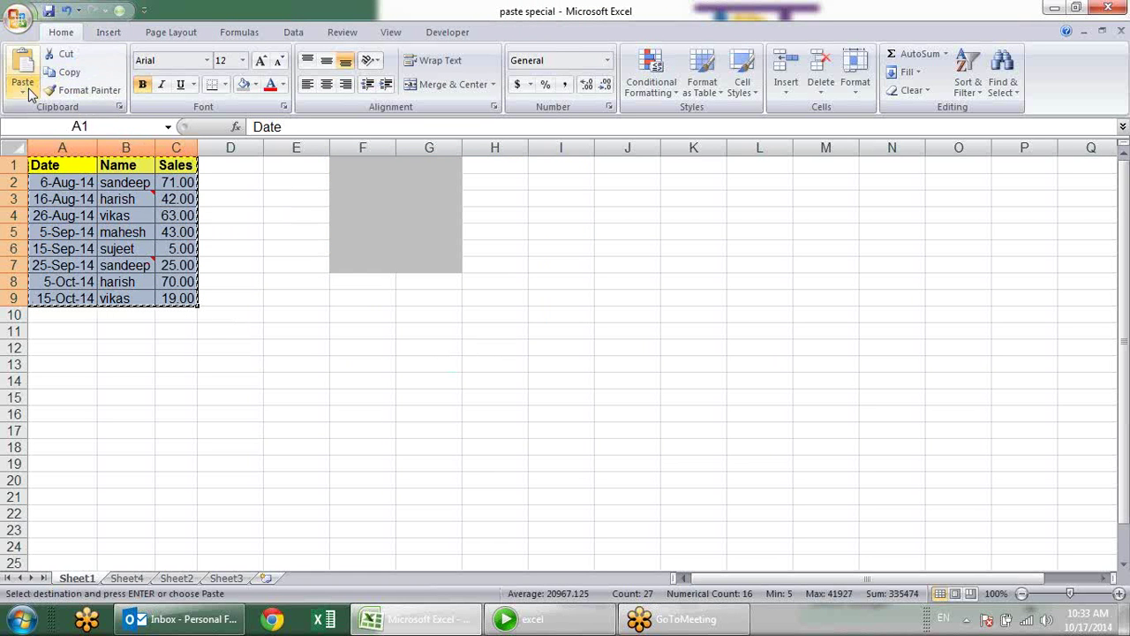
left_click(24, 92)
mouse_move(55, 257)
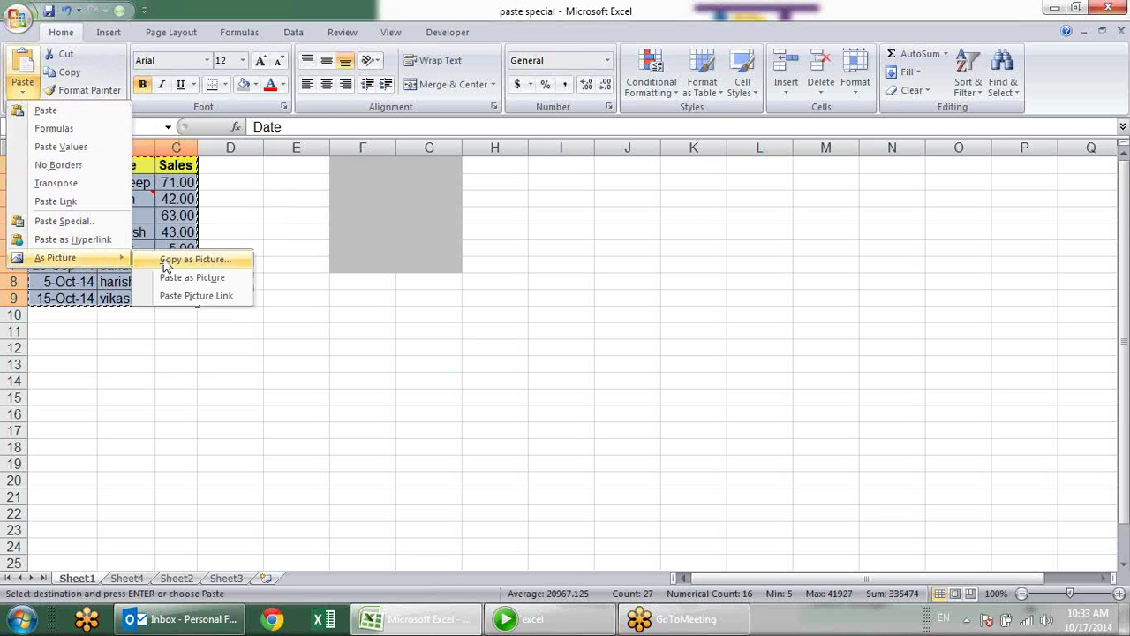
left_click(190, 296)
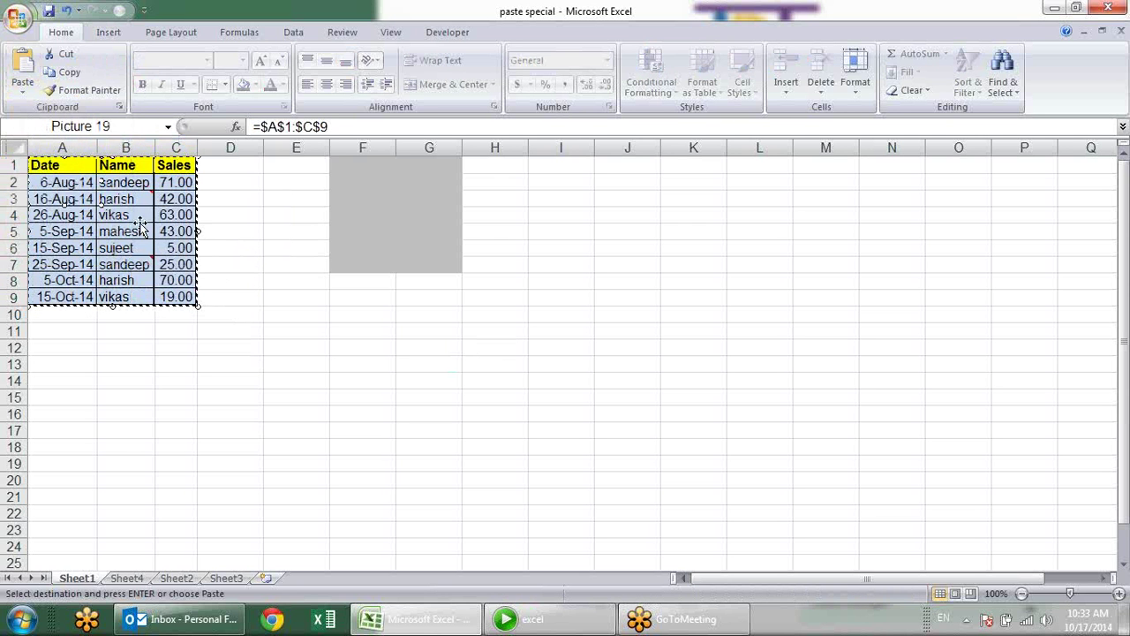
left_click_drag(141, 225, 430, 244)
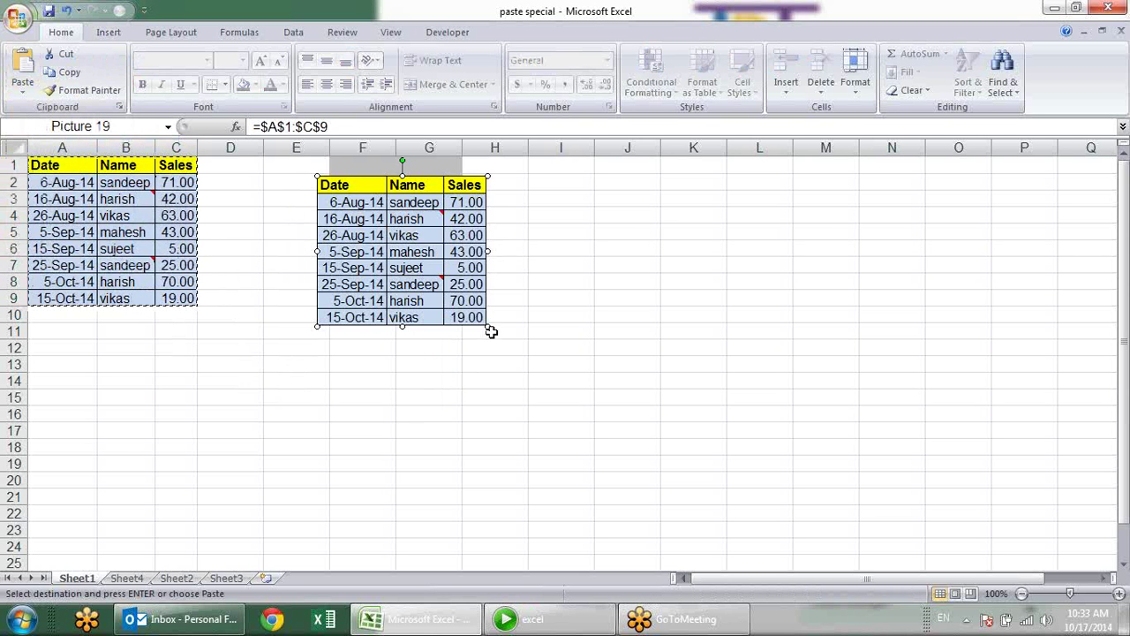
left_click_drag(487, 326, 615, 438)
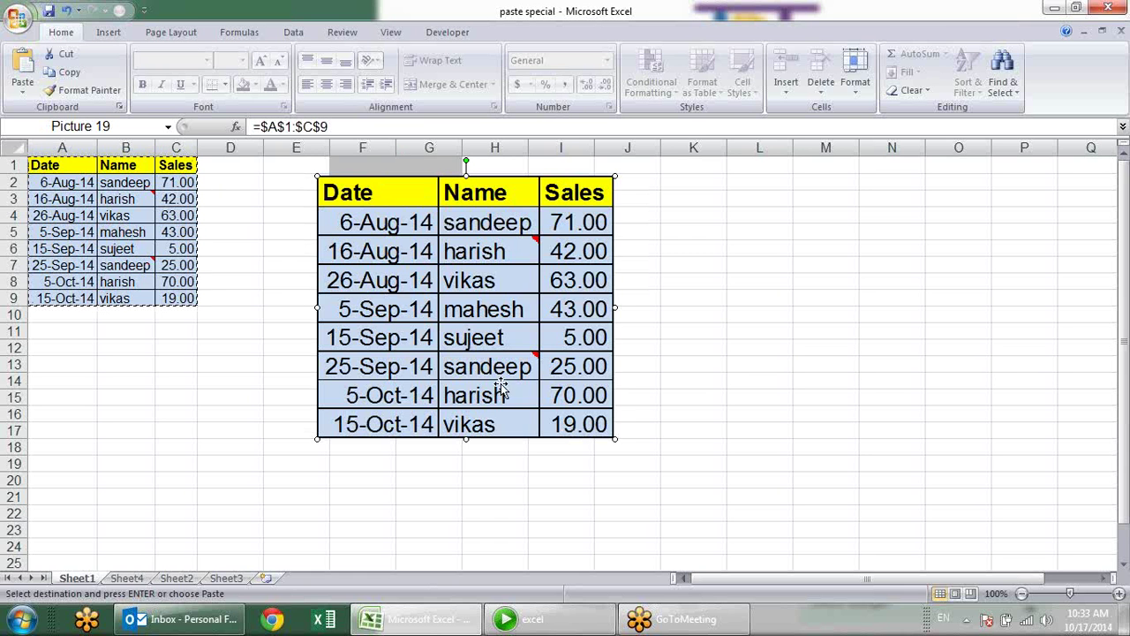
Change the name in B2 to pradeep.
key("Escape")
left_click(134, 183)
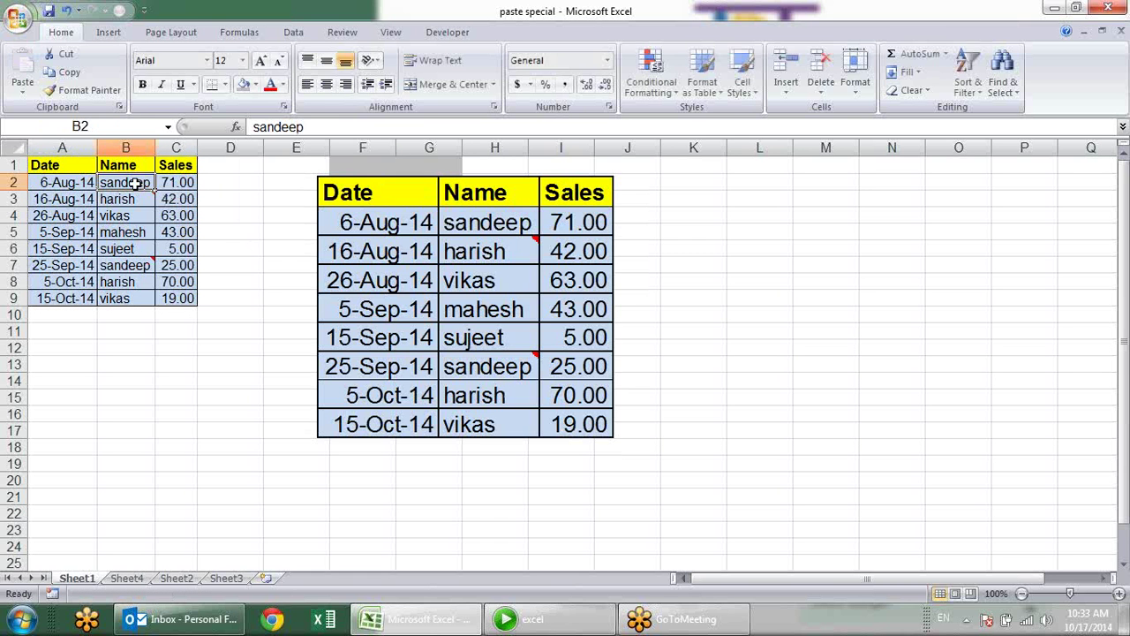
type("pra")
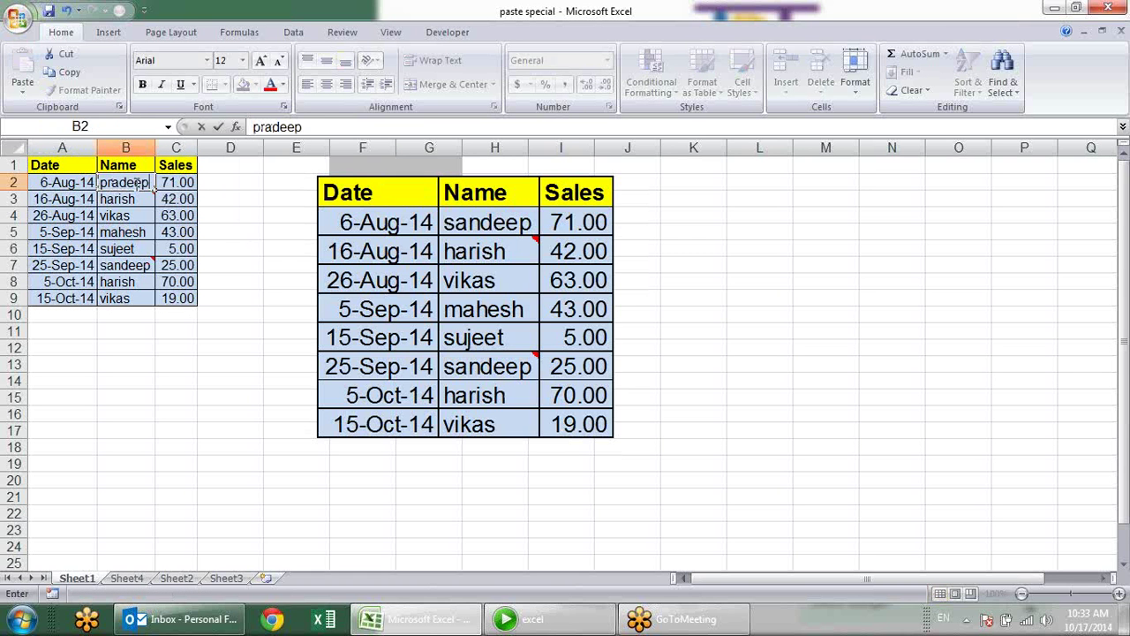
key("Return")
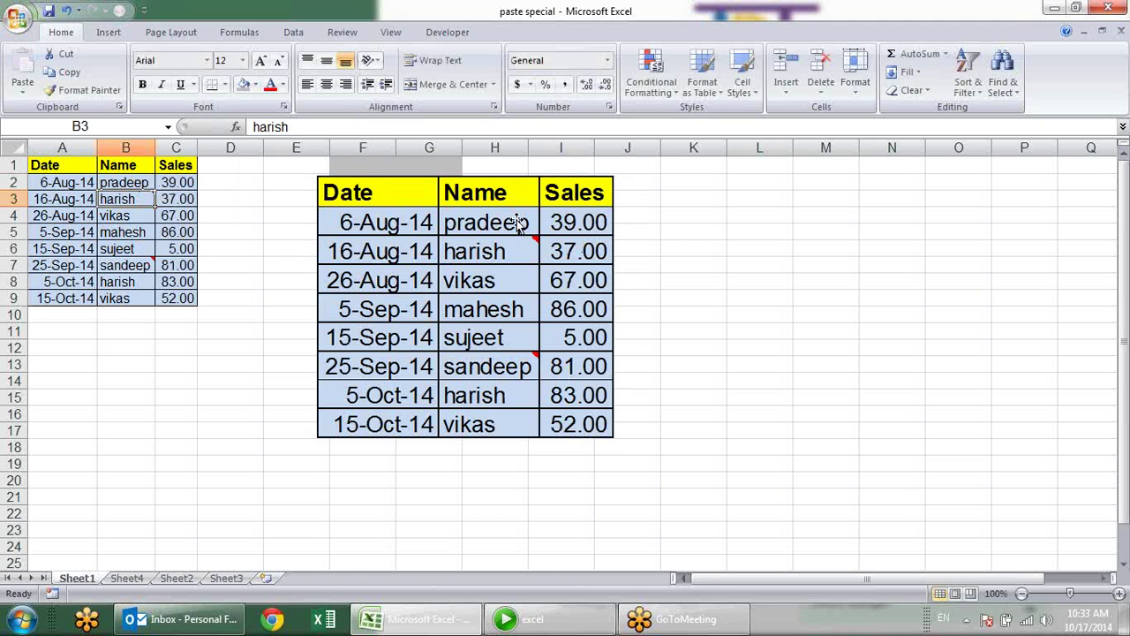
Fill table rows 3–6 (A3:C6) light orange.
mouse_move(53, 200)
left_mouse_down()
mouse_move(137, 251)
mouse_move(177, 249)
left_mouse_up()
left_click(255, 84)
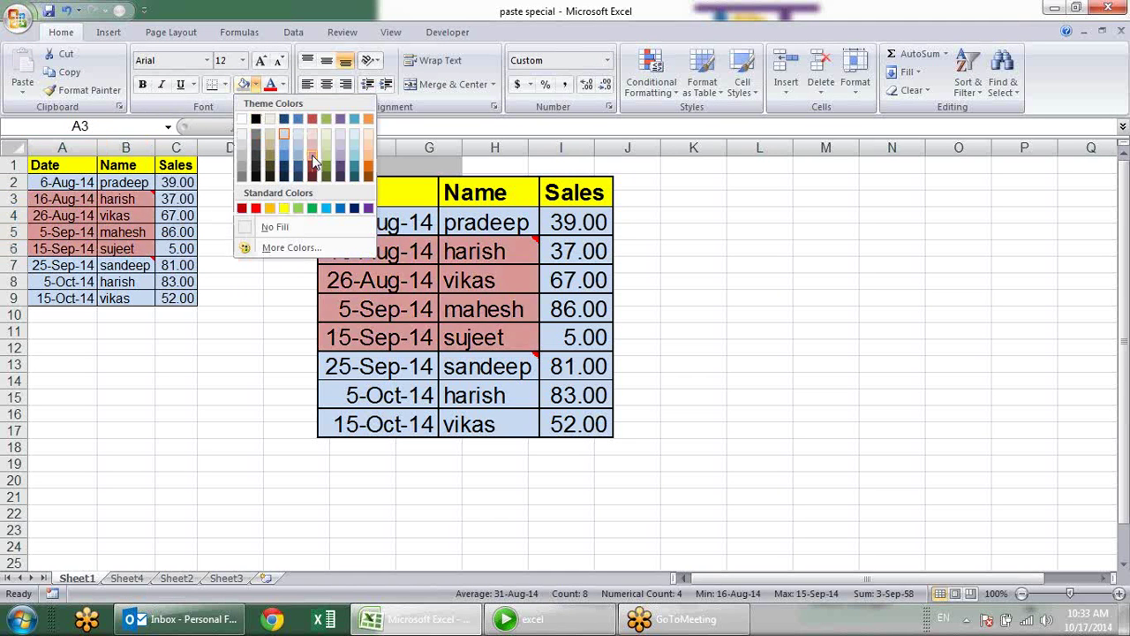
left_click(369, 155)
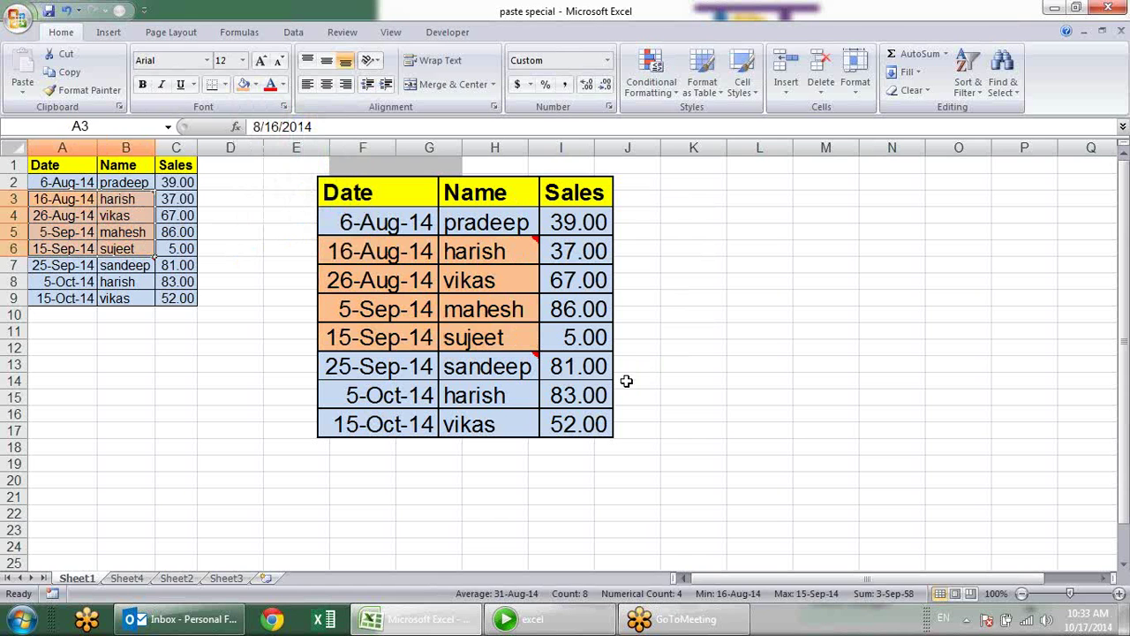
Adjust the linked picture's size and position, then delete it.
left_click(575, 388)
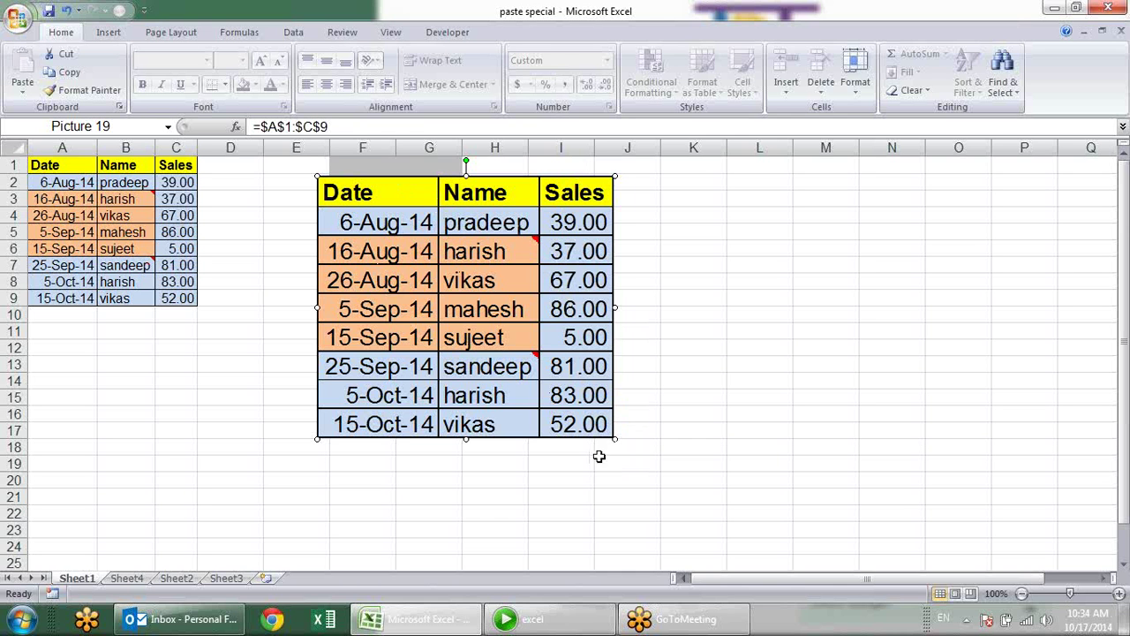
left_click_drag(604, 425, 565, 386)
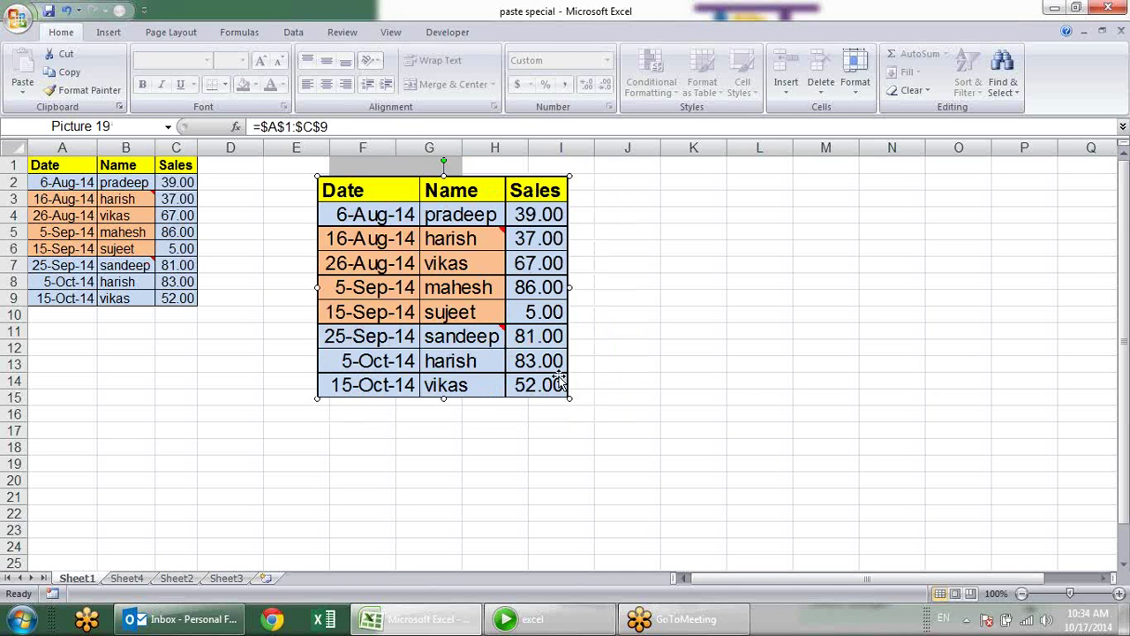
left_click_drag(509, 296, 510, 295)
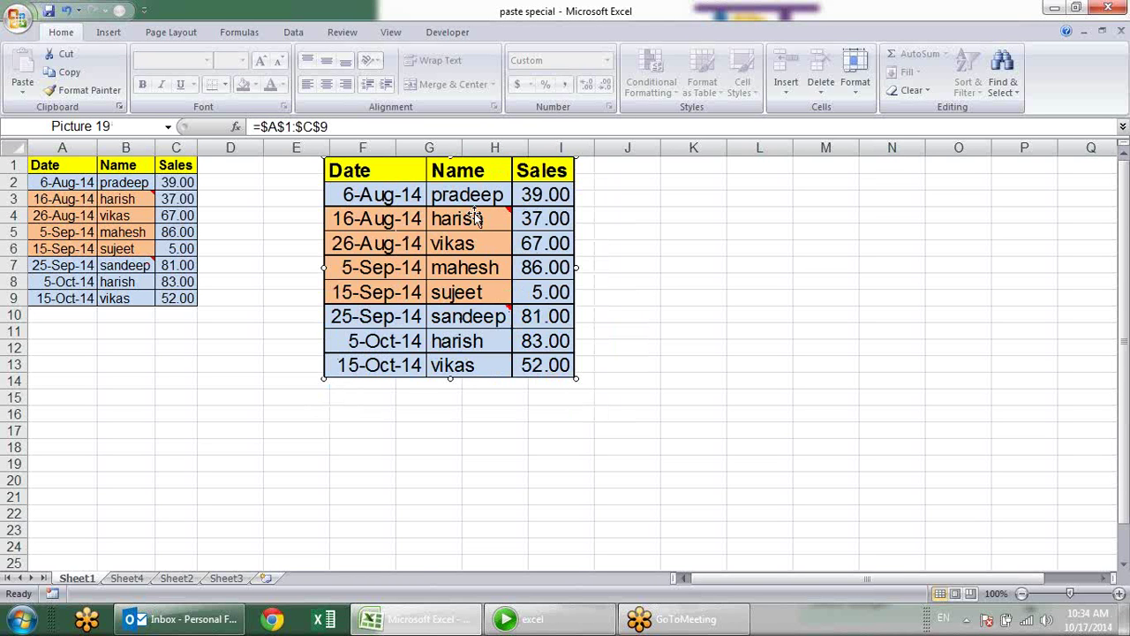
key("Delete")
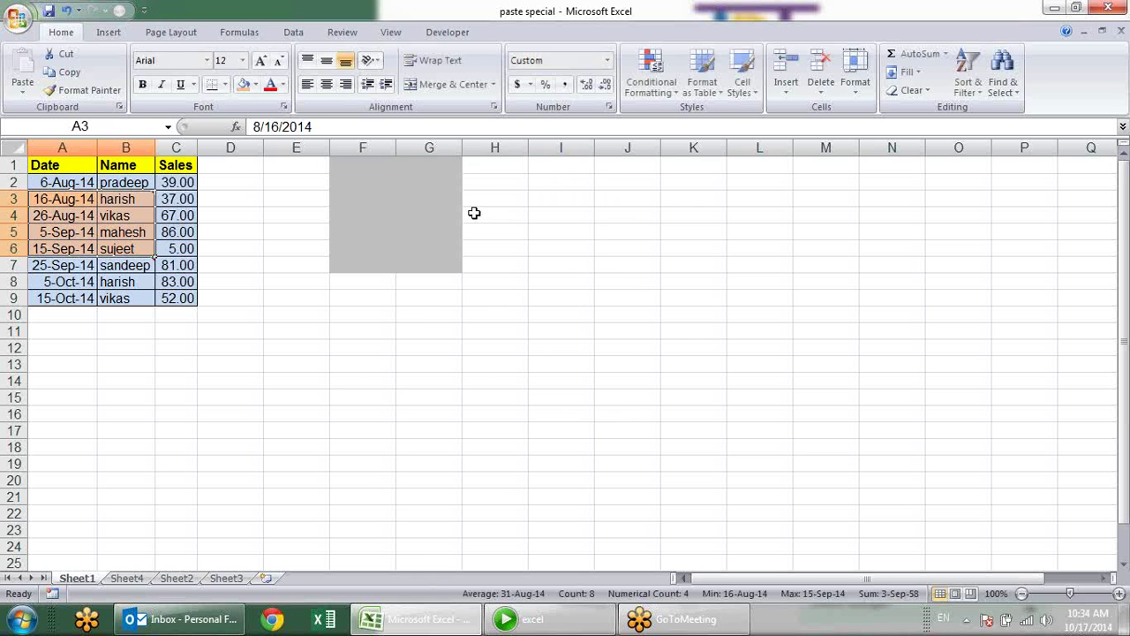
Draw a rectangle shape right of the table and type sandeep inside it.
left_click(496, 336)
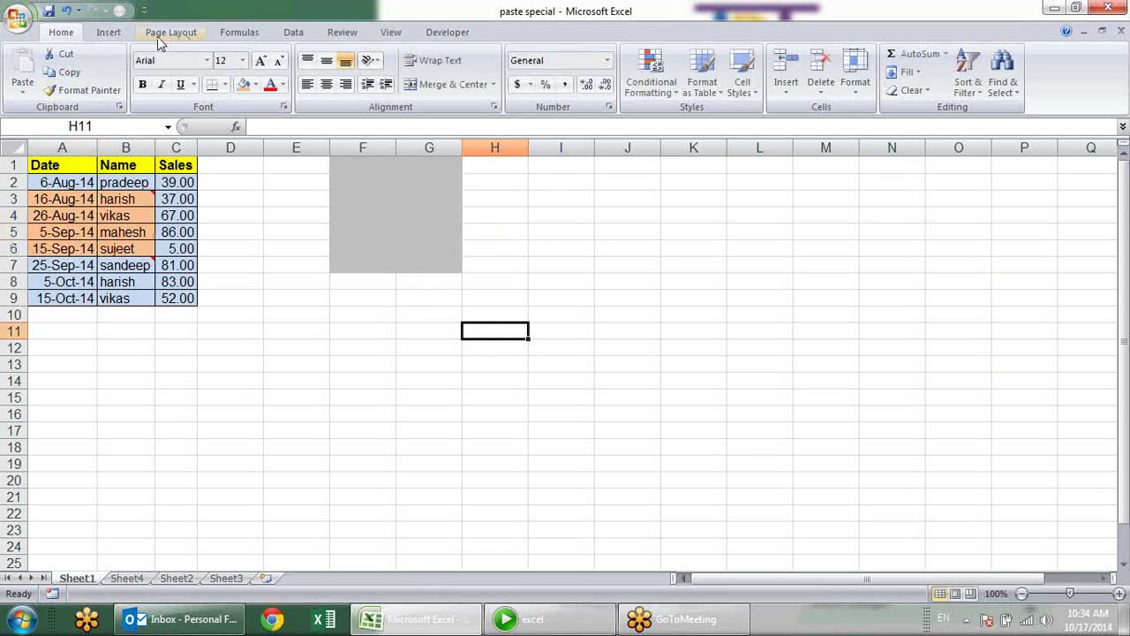
left_click(110, 33)
left_click(182, 97)
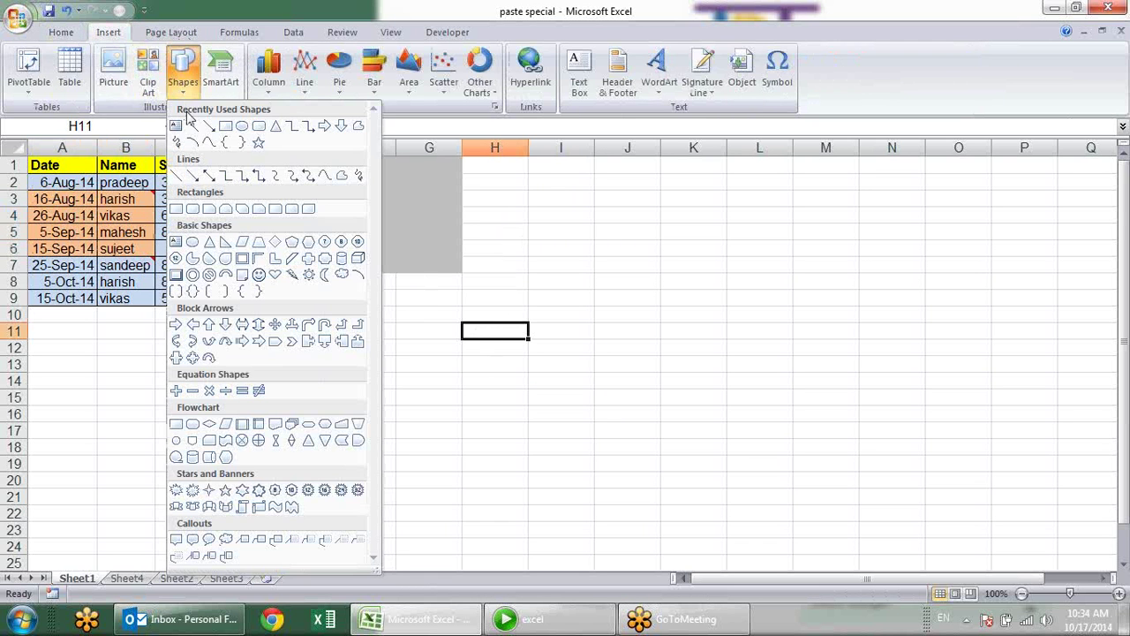
left_click(226, 125)
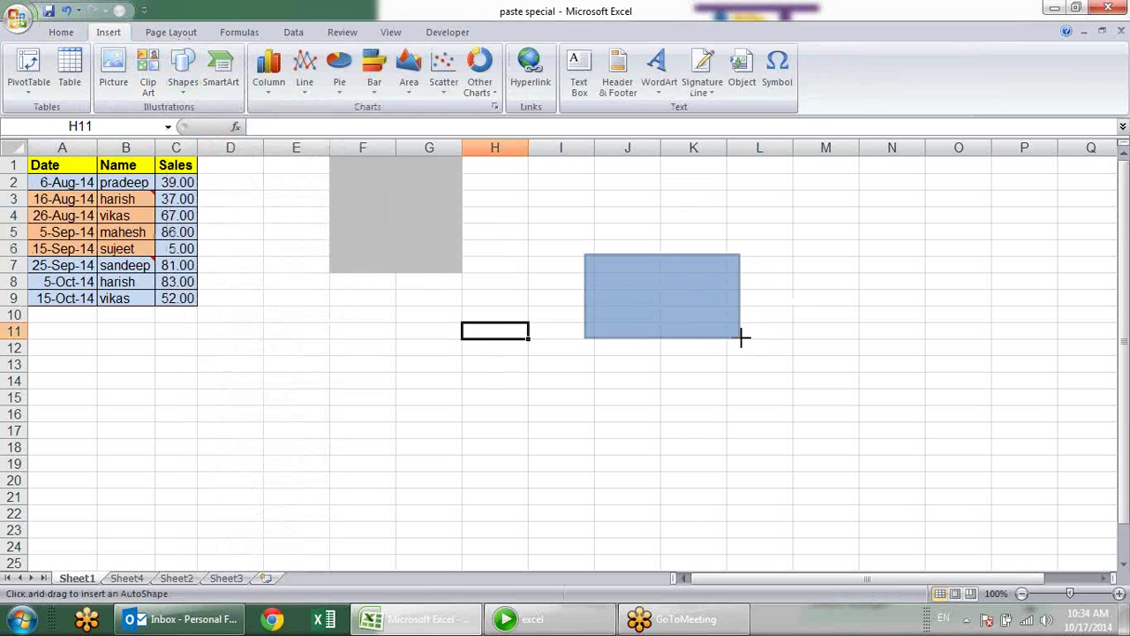
left_click_drag(584, 254, 771, 317)
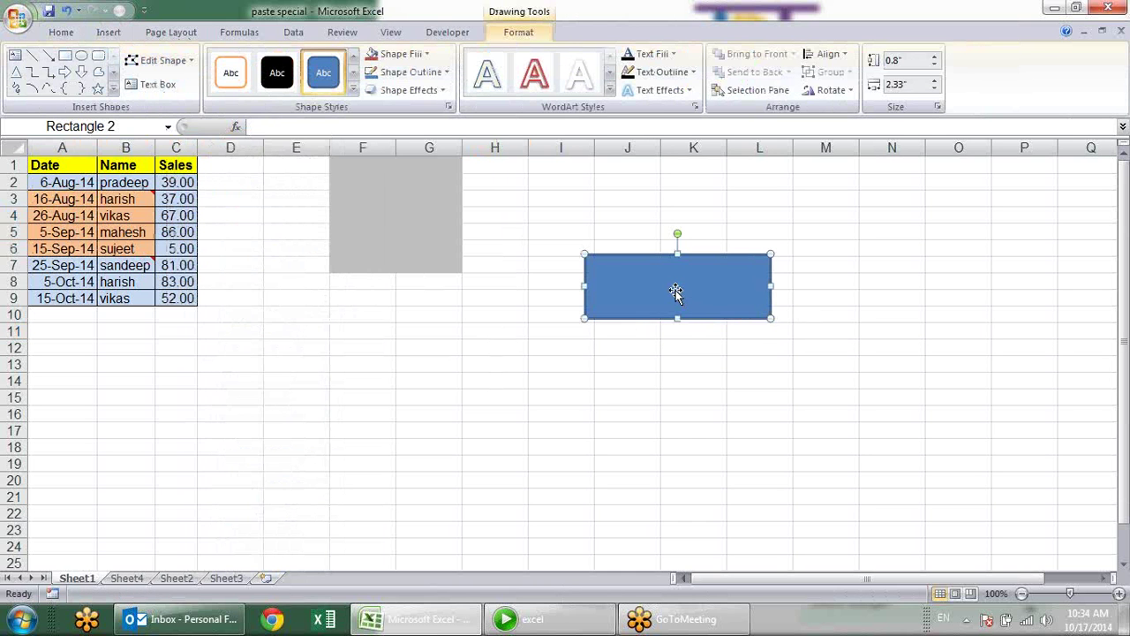
type("ep")
type("4")
key("BackSpace")
left_click(719, 479)
left_click(727, 316)
left_click(385, 180)
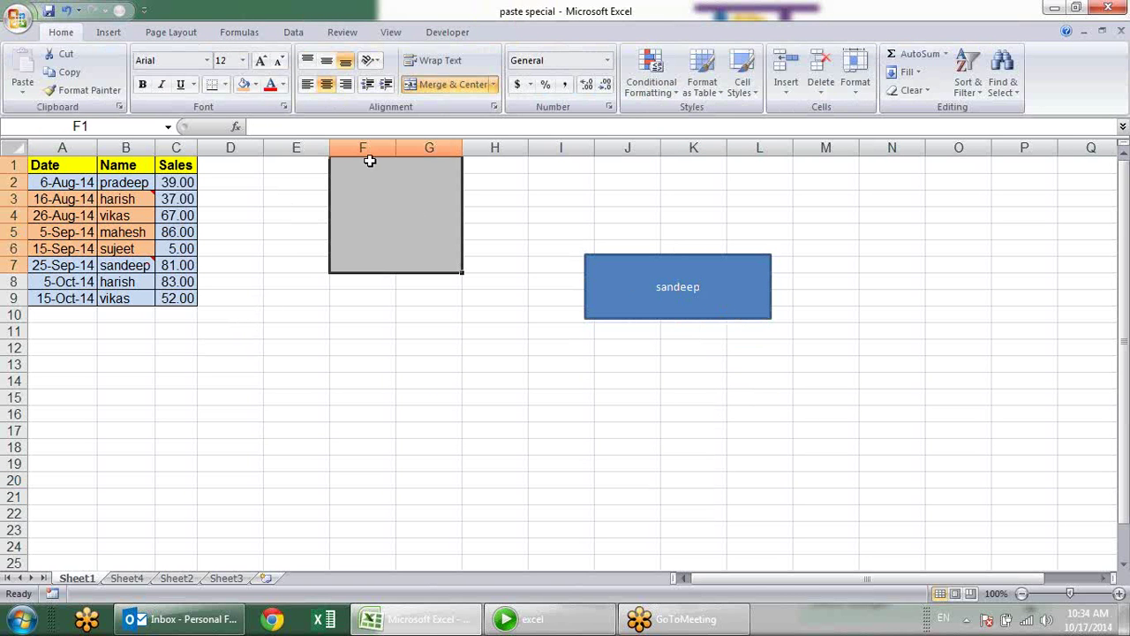
left_click(734, 282)
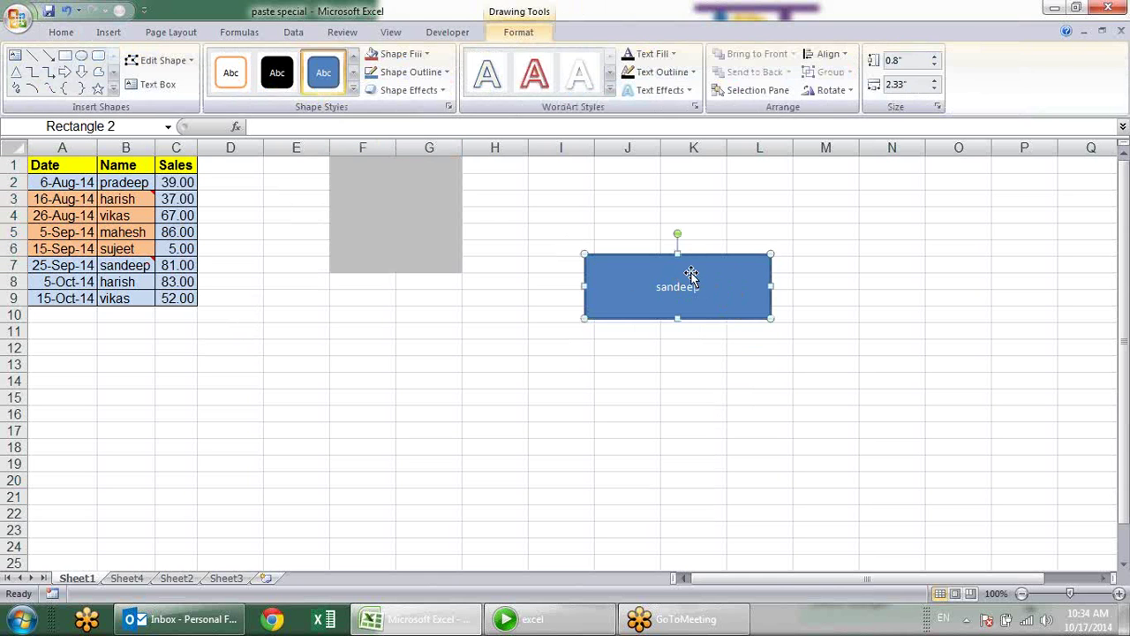
Link the rectangle's text to merged cell F1 with the formula =$F$1.
left_click(289, 128)
type("=")
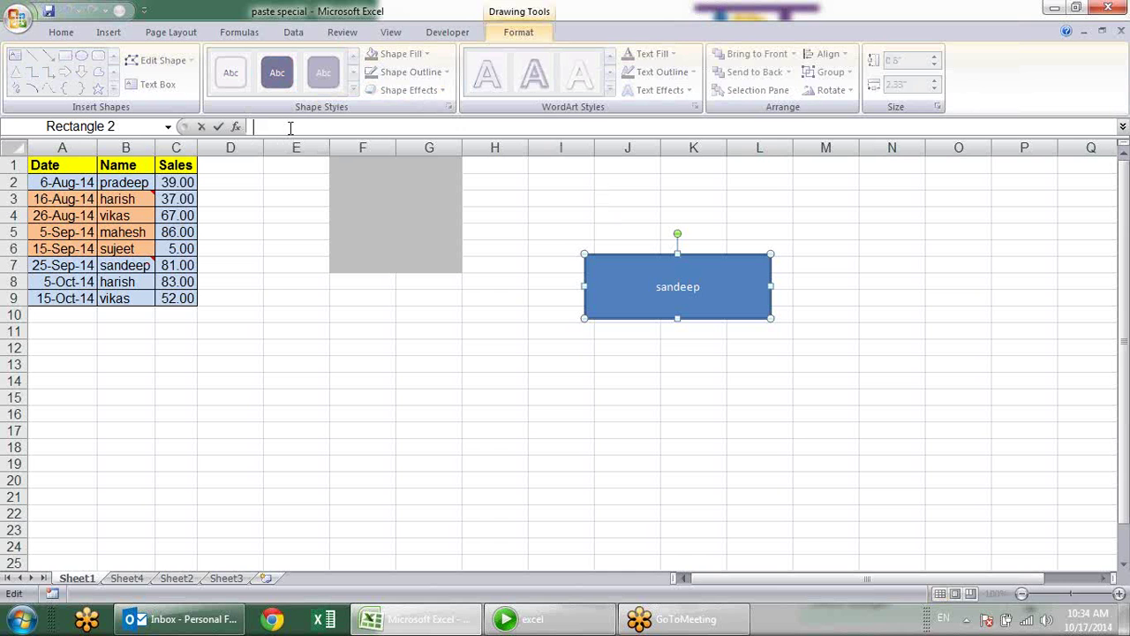
left_click(354, 173)
key("Return")
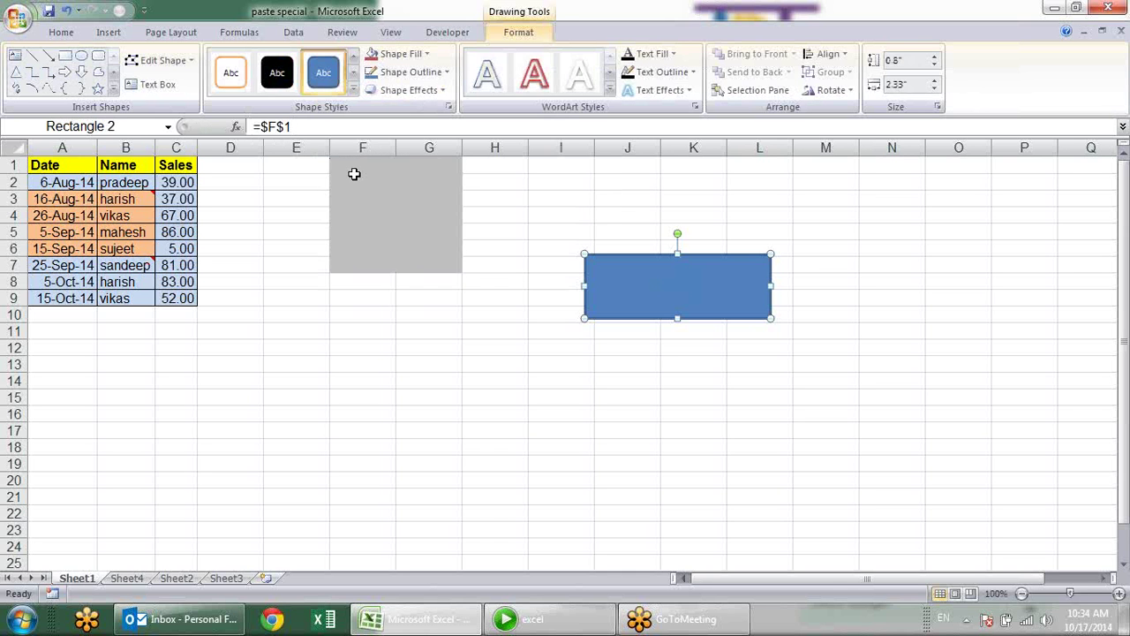
Enter 'my name is sandeep' in merged cell F1.
left_click(354, 174)
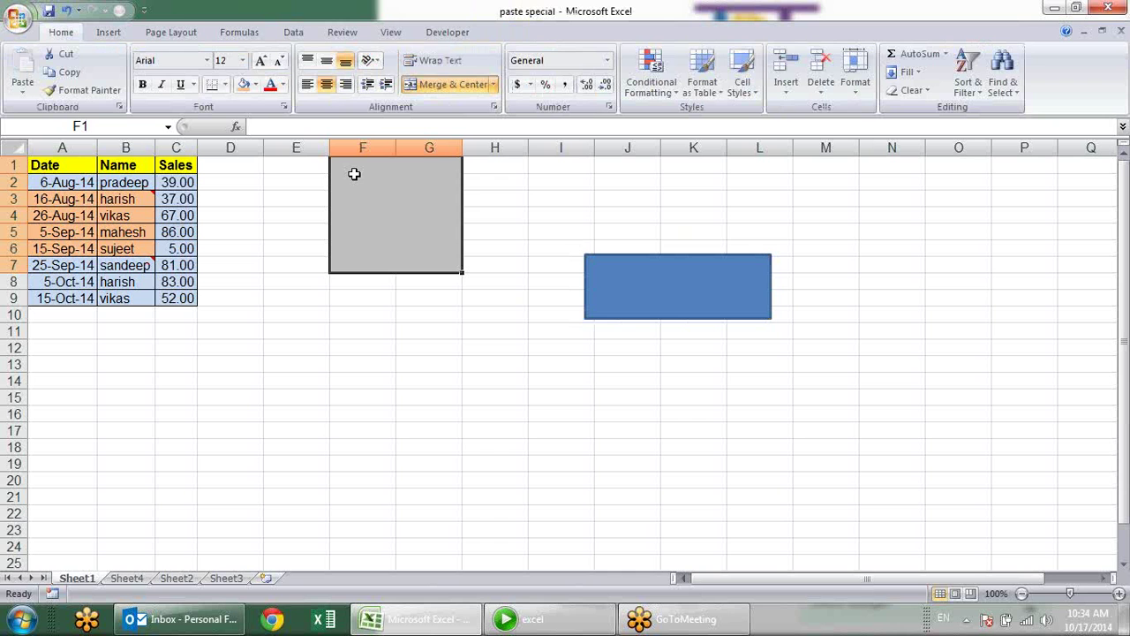
type("my name")
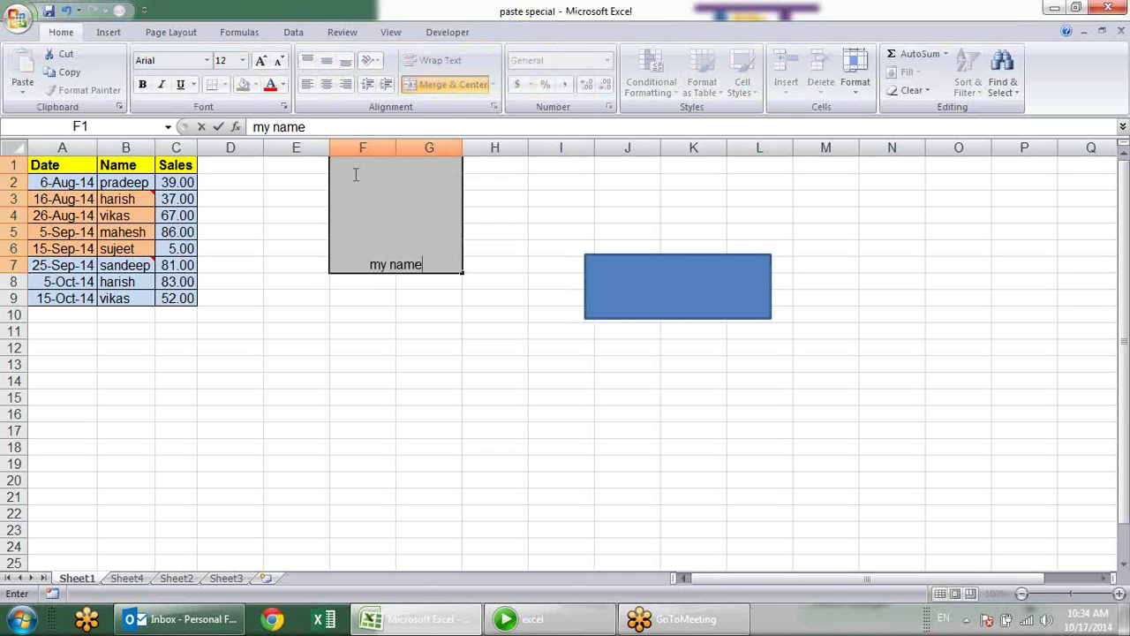
type(" is sandeep")
key("Return")
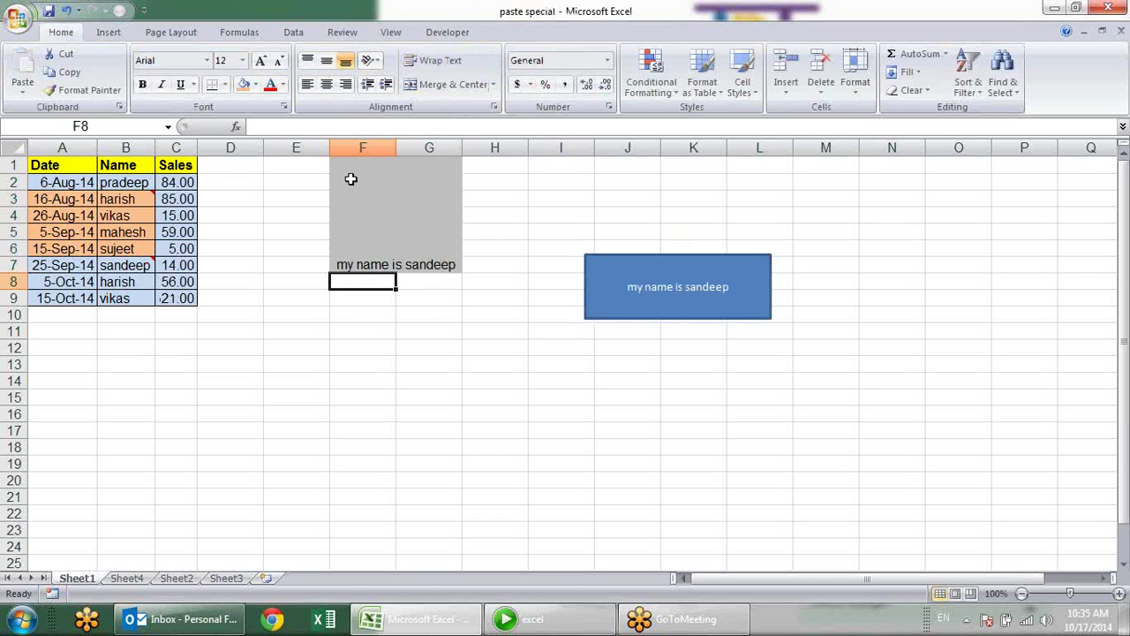
Make the rectangle's text 18 point and bold.
left_click(693, 270)
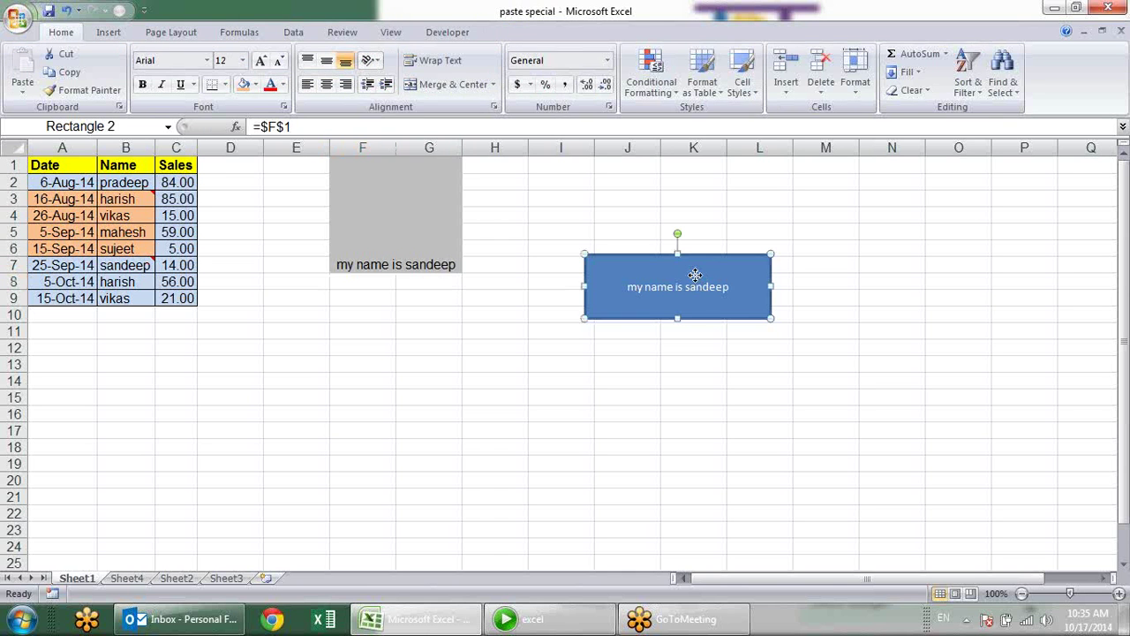
left_click(261, 61)
left_click(260, 62)
left_click(261, 62)
left_click(260, 62)
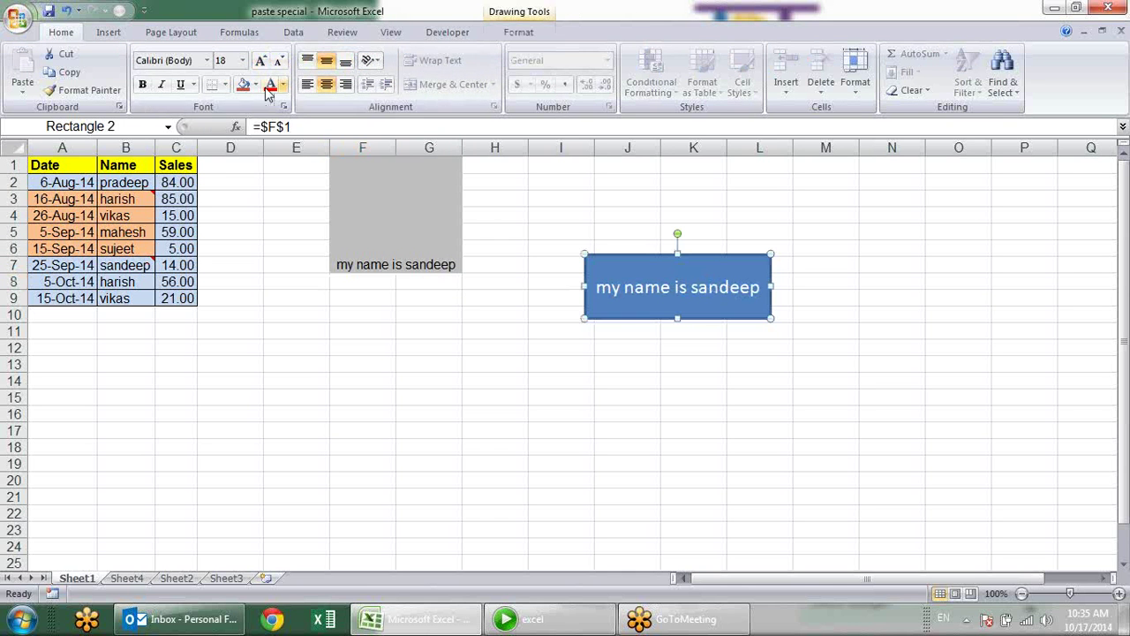
left_click(142, 84)
Change merged cell F1 to hello so the linked shape shows hello.
left_click(409, 230)
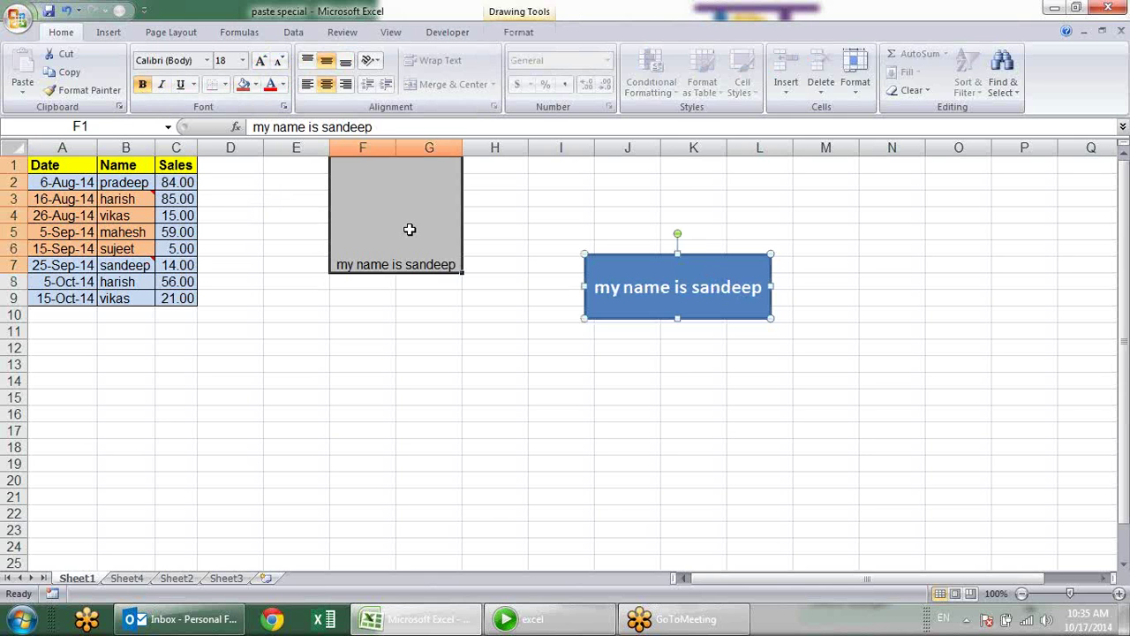
type("hell")
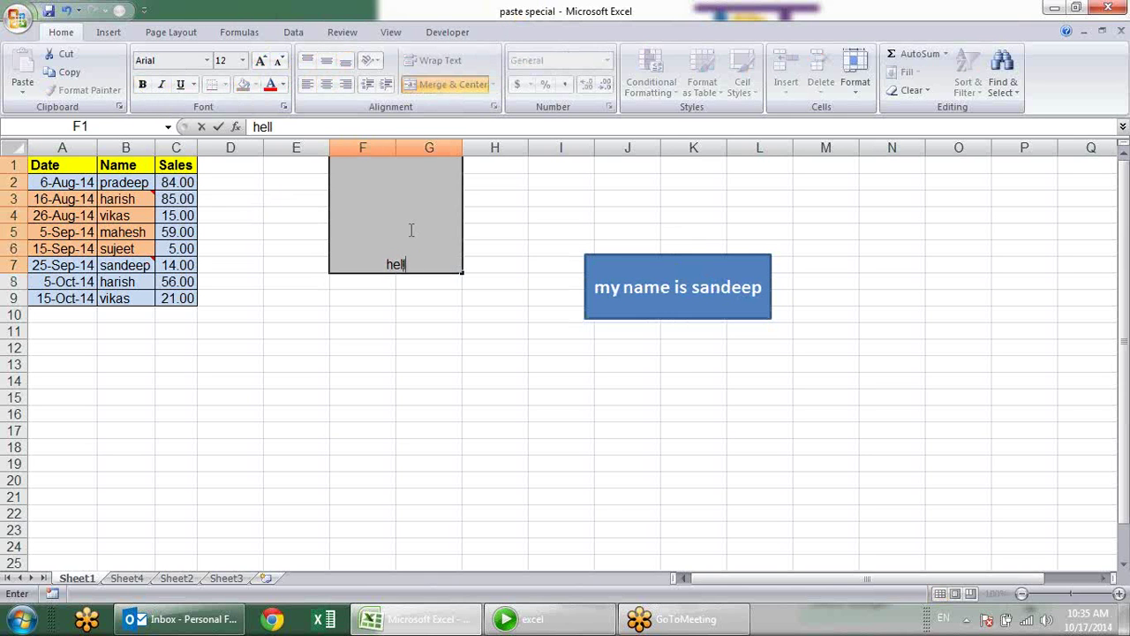
type("o")
key("Return")
left_click(409, 230)
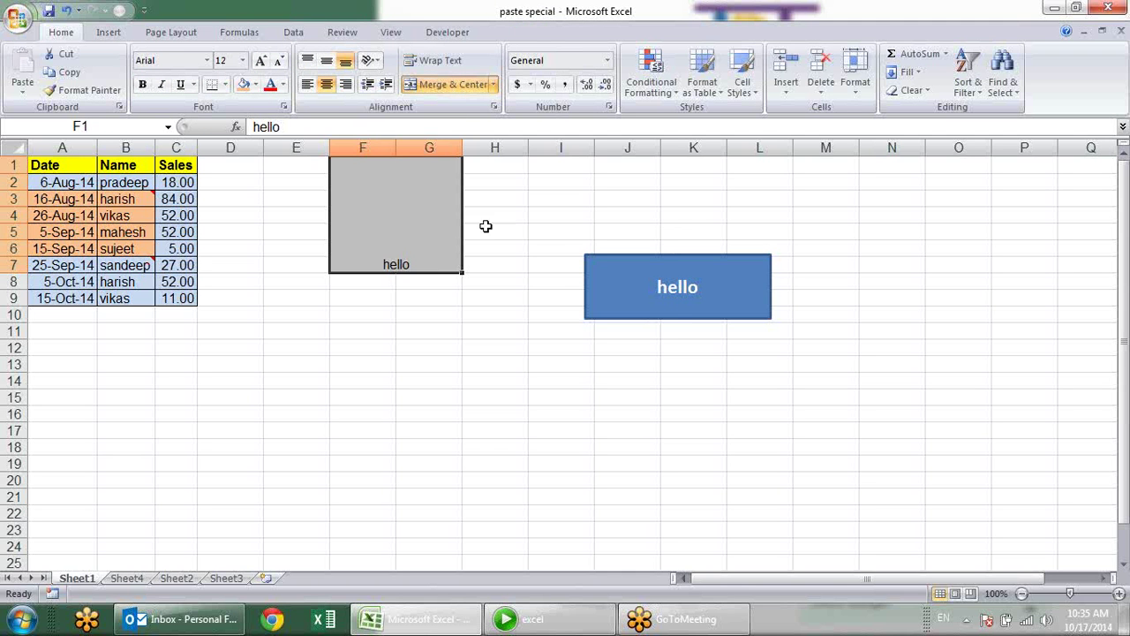
left_click(614, 258)
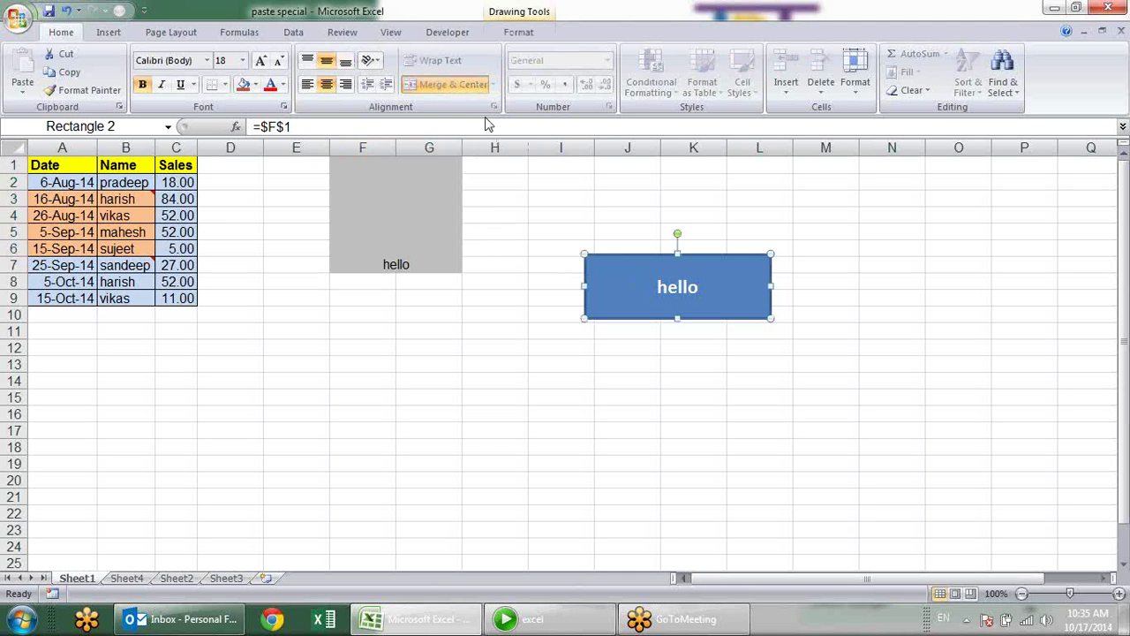
left_click(408, 248)
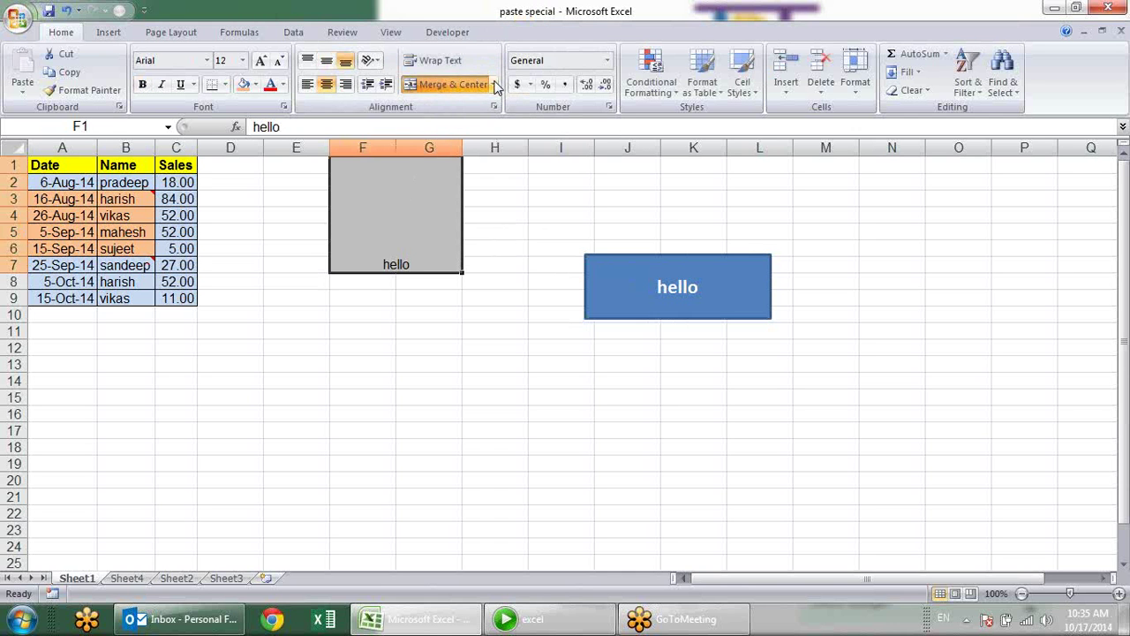
Unmerge the grey F1:G7 block and set its fill to No Fill.
left_click(494, 84)
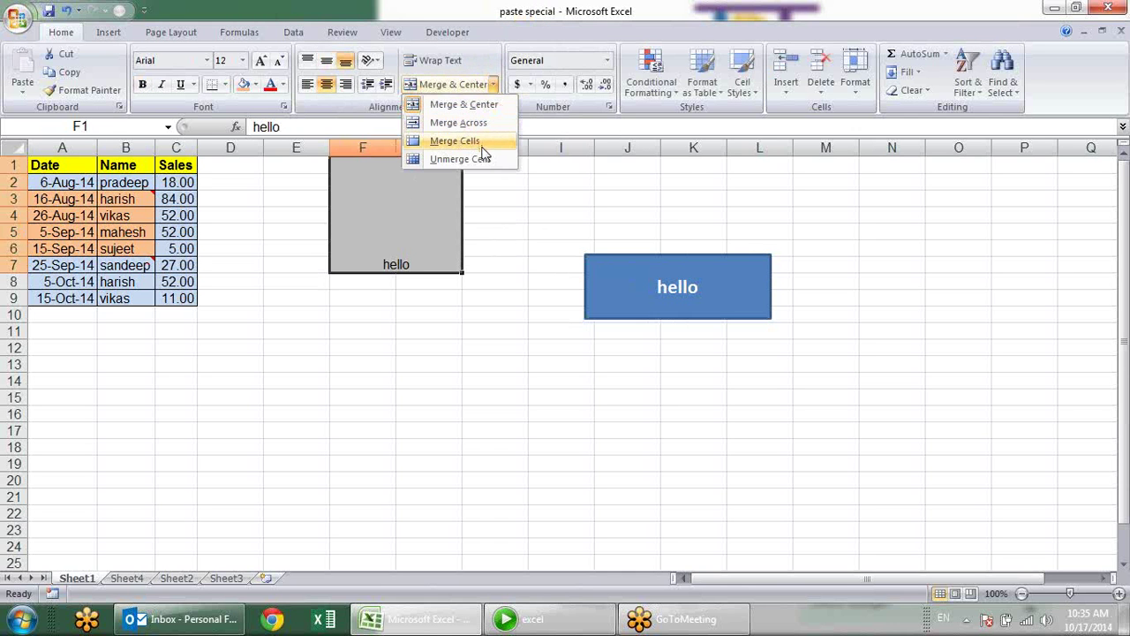
left_click(486, 159)
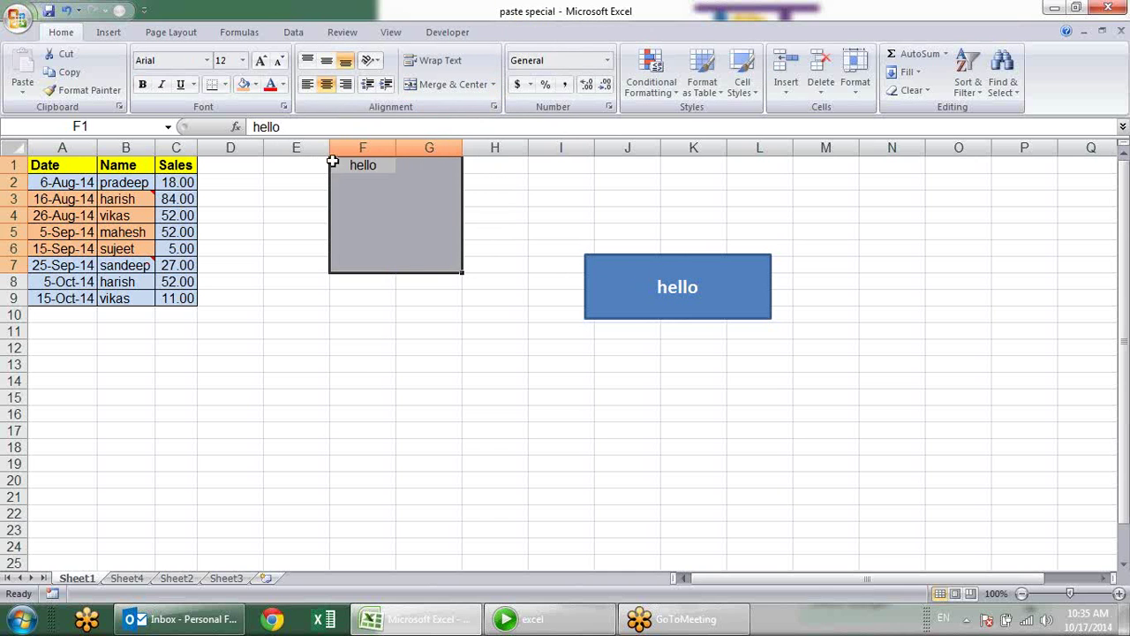
left_click(254, 85)
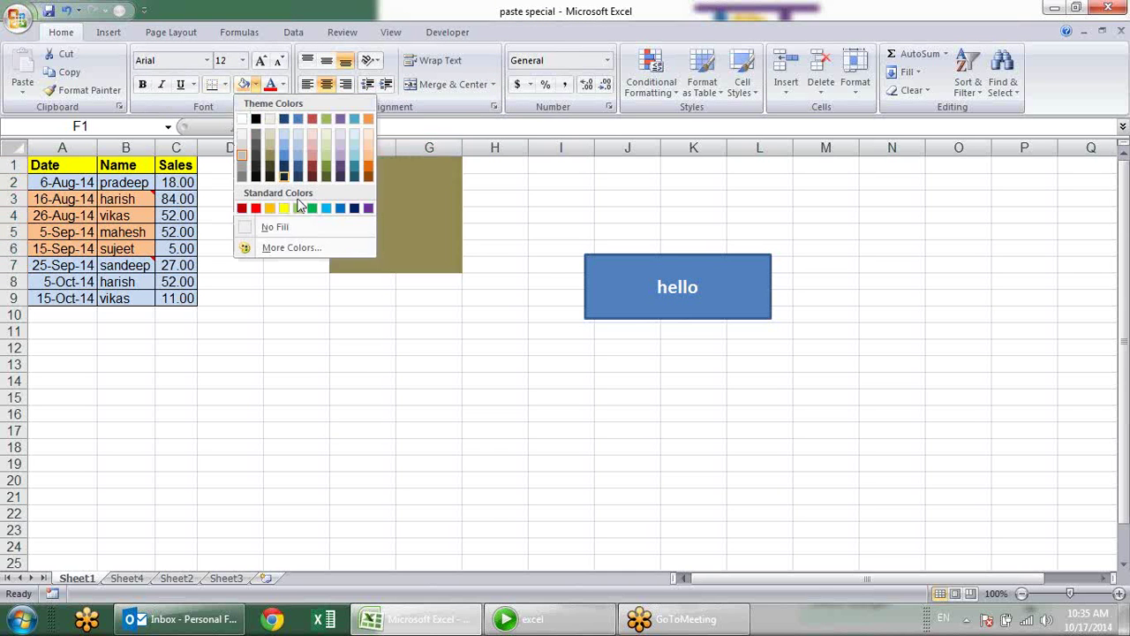
left_click(274, 227)
Set cell F1 to 'Click me' so the linked shape displays it.
left_click(377, 165)
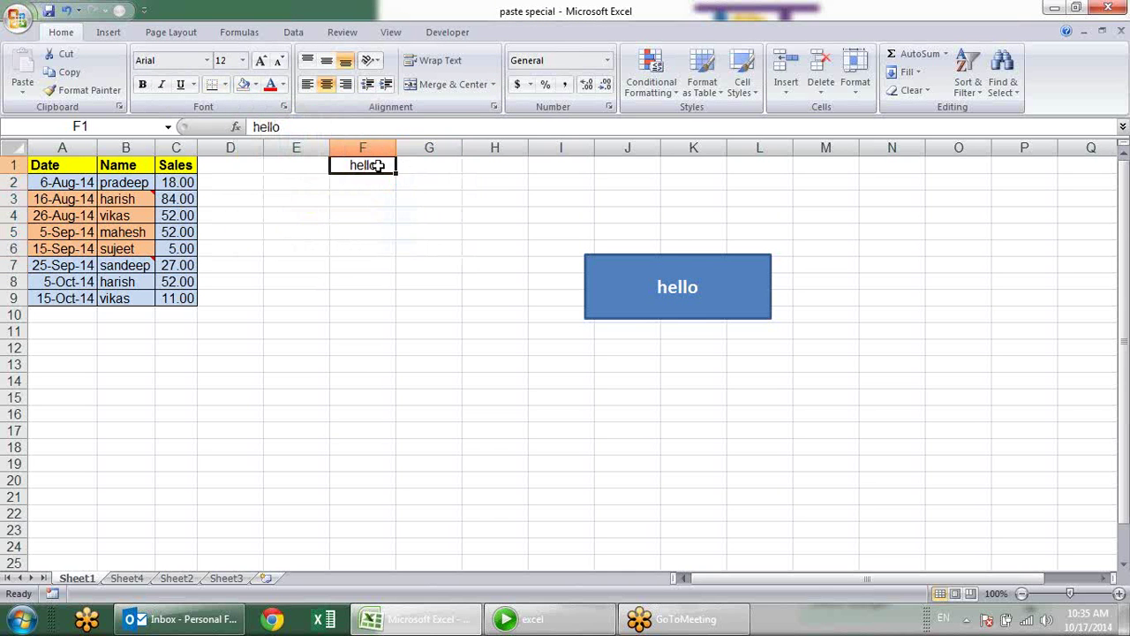
left_click(654, 286)
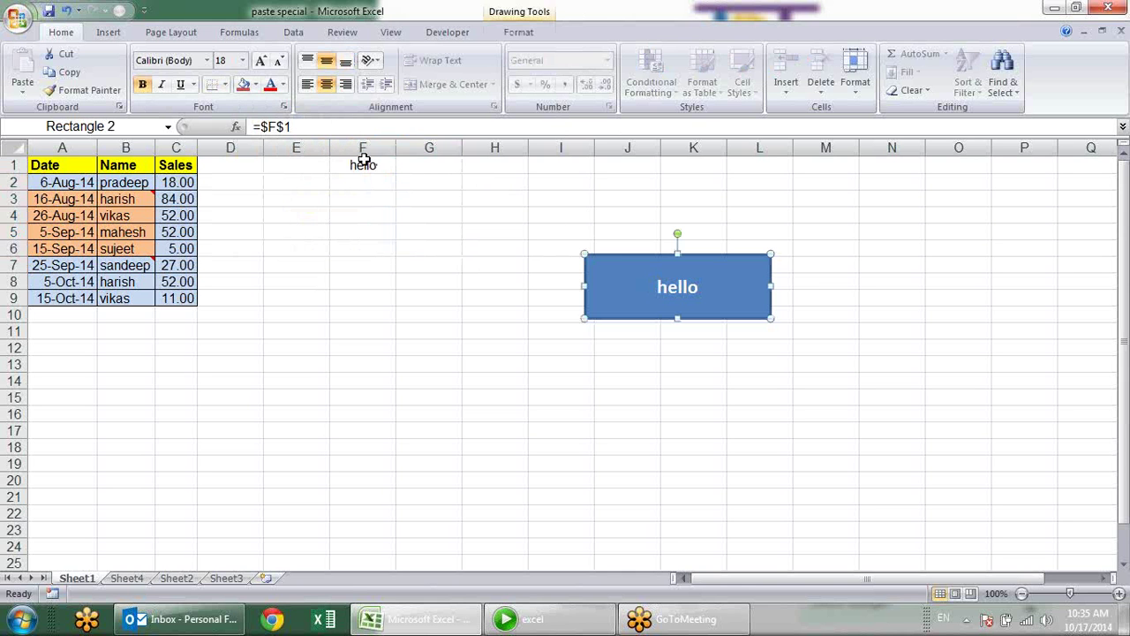
left_click(362, 162)
type("Hi")
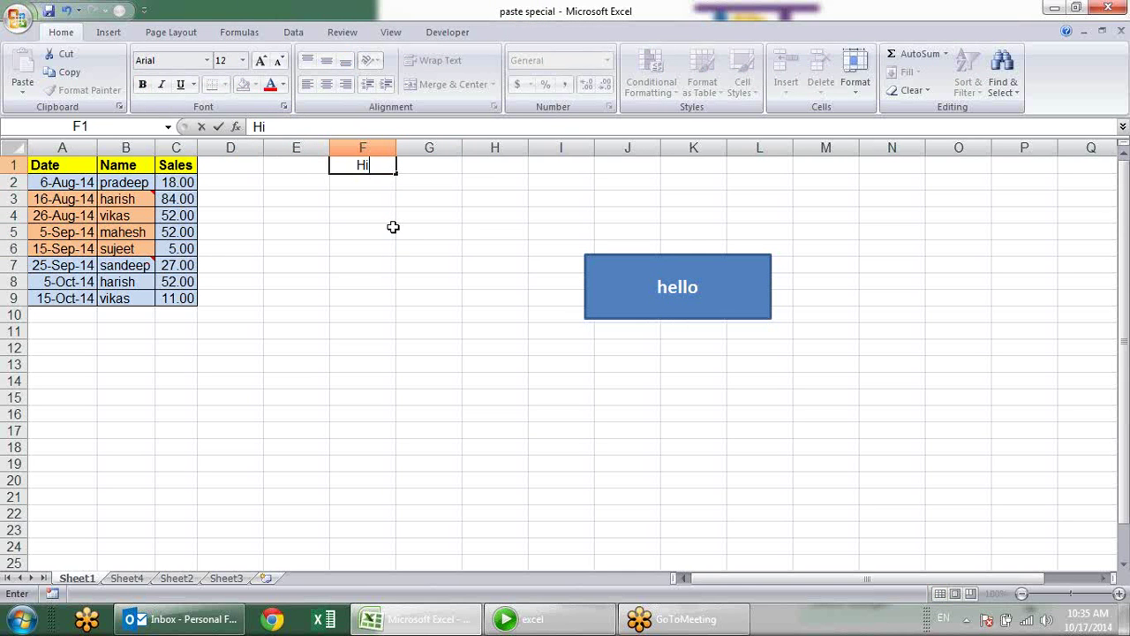
key("Return")
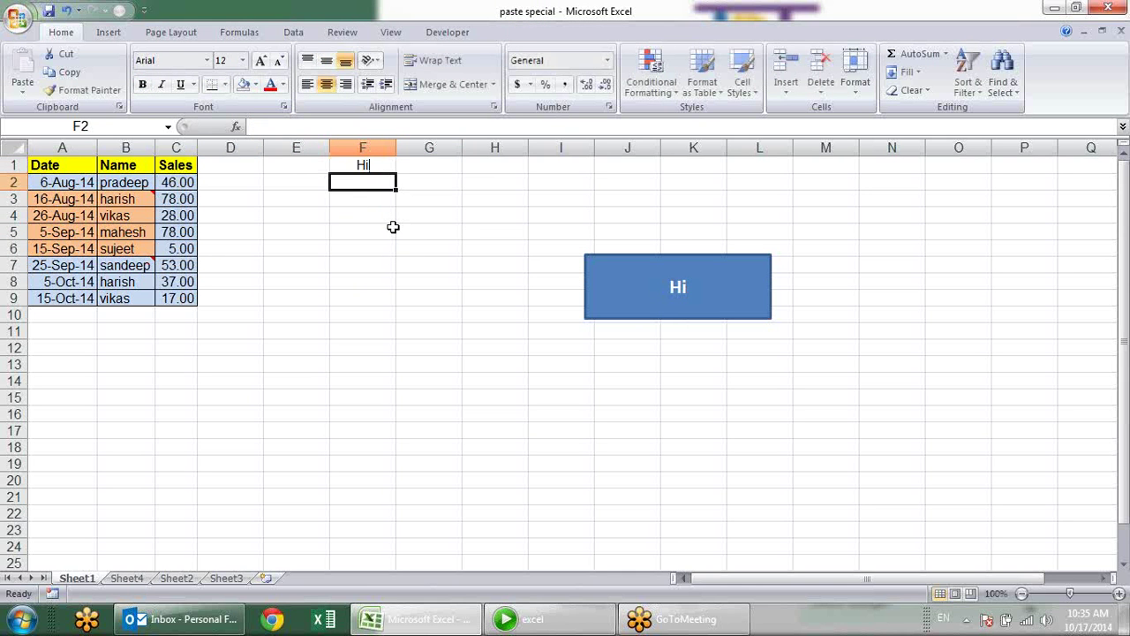
key("Up")
type("C")
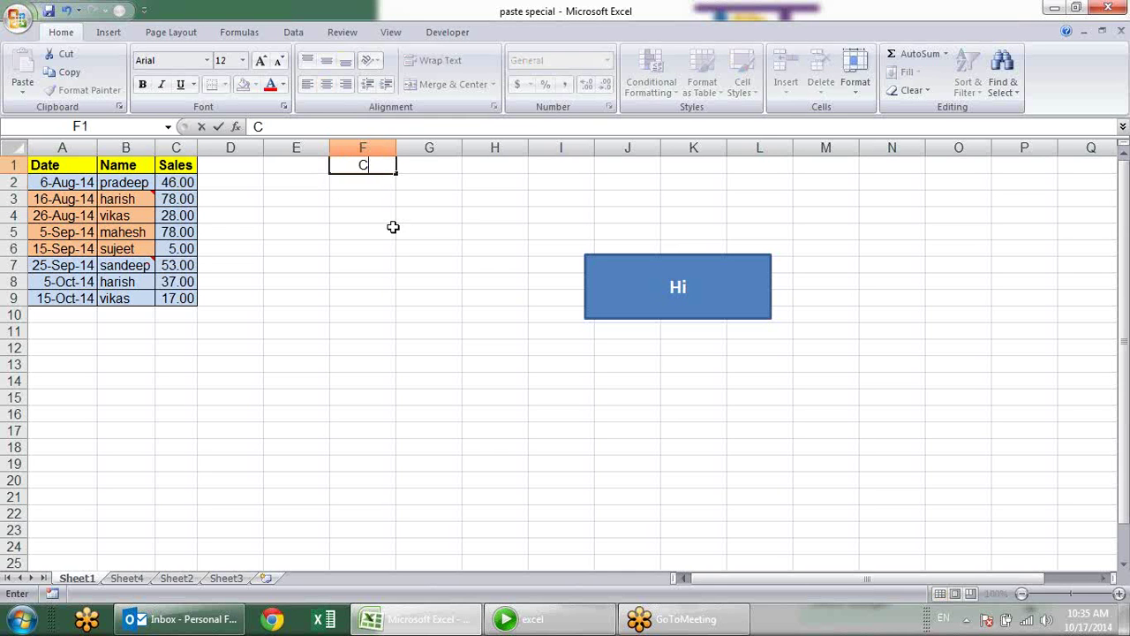
type("lick me")
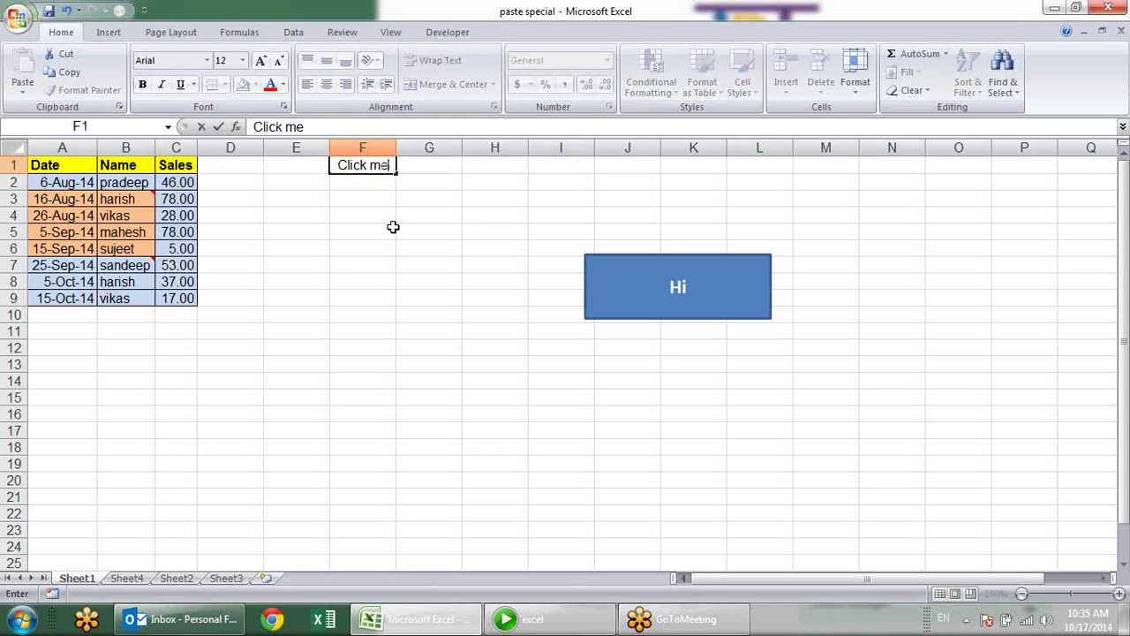
key("Return")
Verify the Click me shape's text link formula stays =$F$1.
left_click(625, 283)
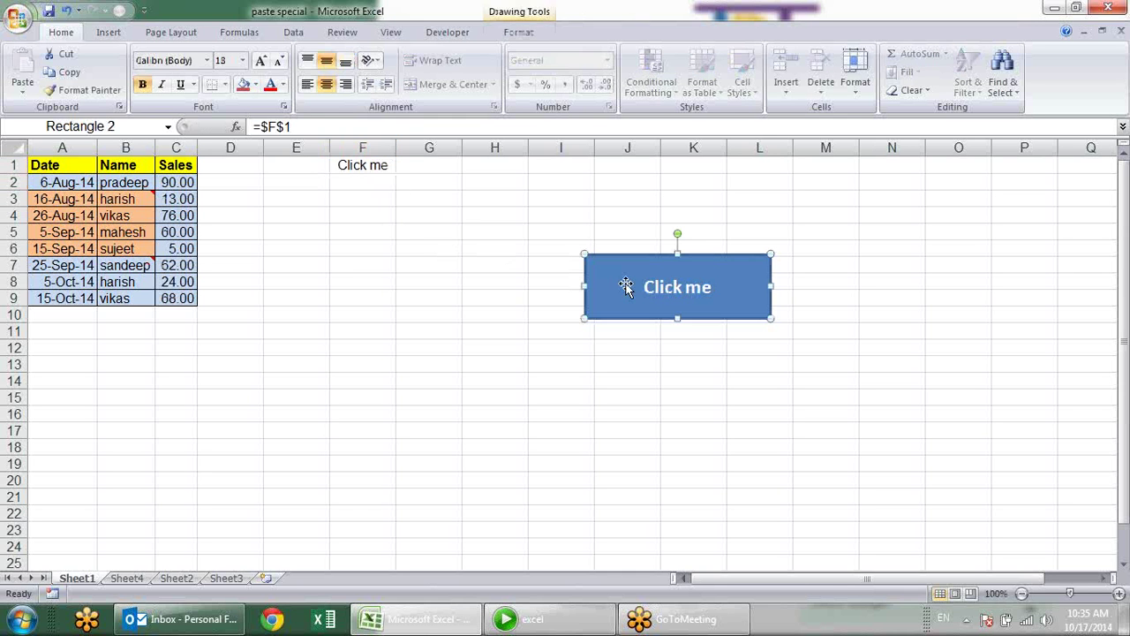
left_click(297, 127)
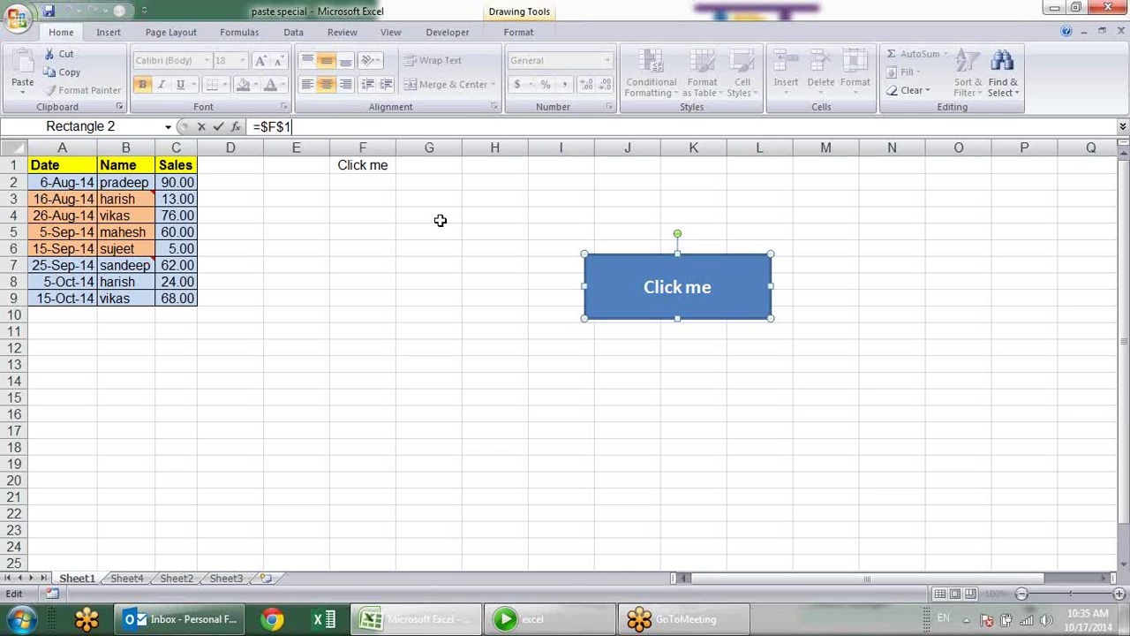
key("Return")
left_click(446, 248)
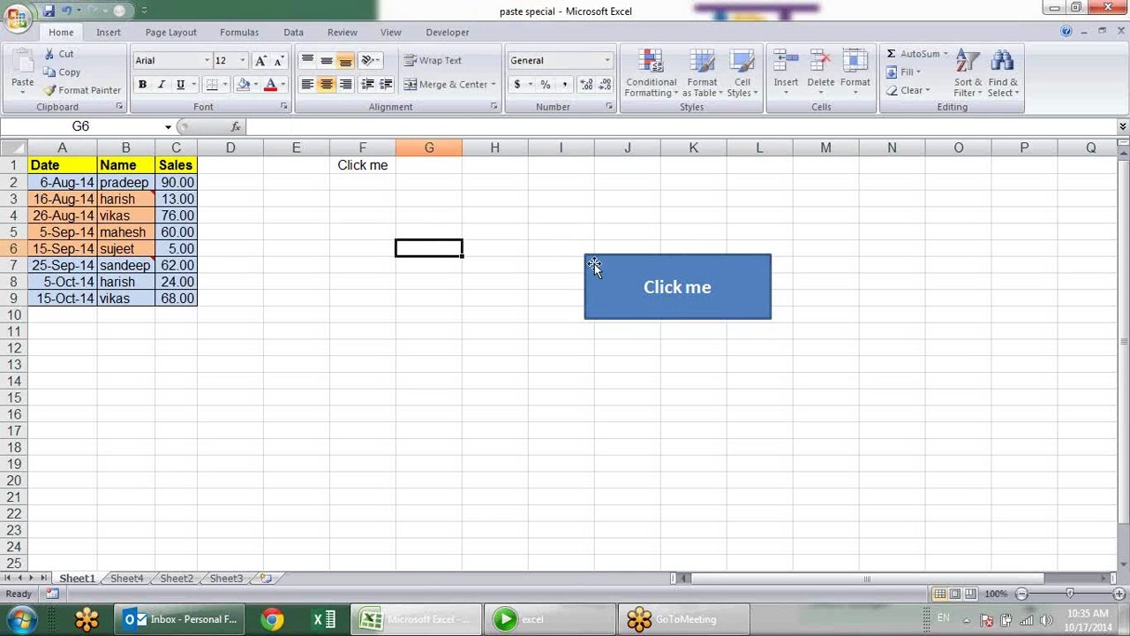
left_click(671, 286)
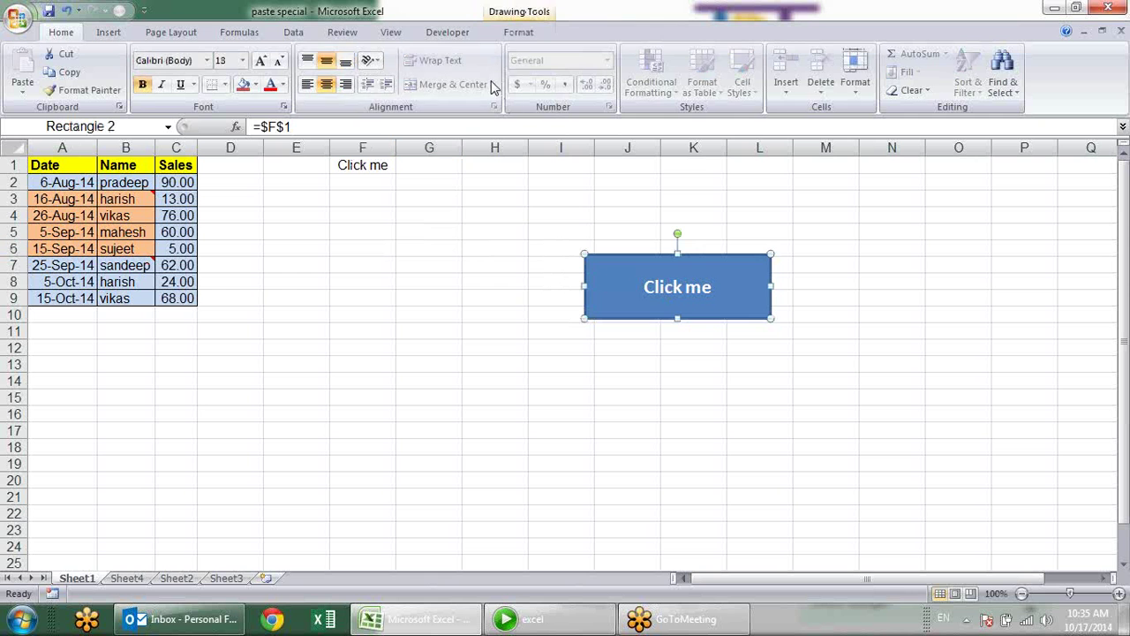
Apply an orange shape style to the Click me rectangle.
left_click(512, 35)
left_click(353, 89)
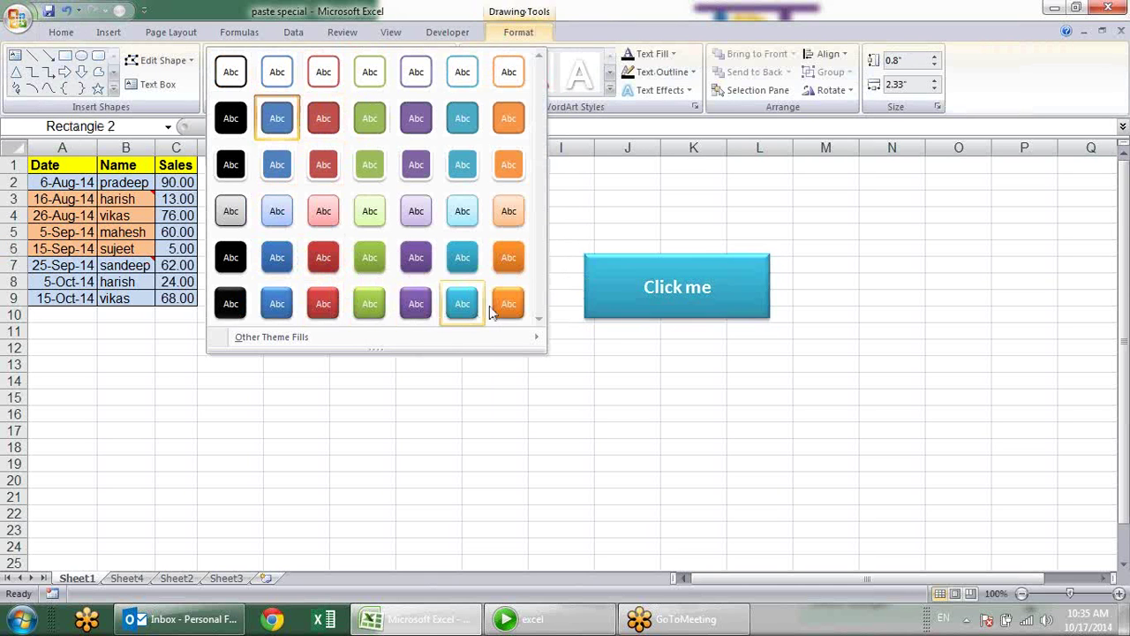
left_click(512, 255)
left_click(449, 282)
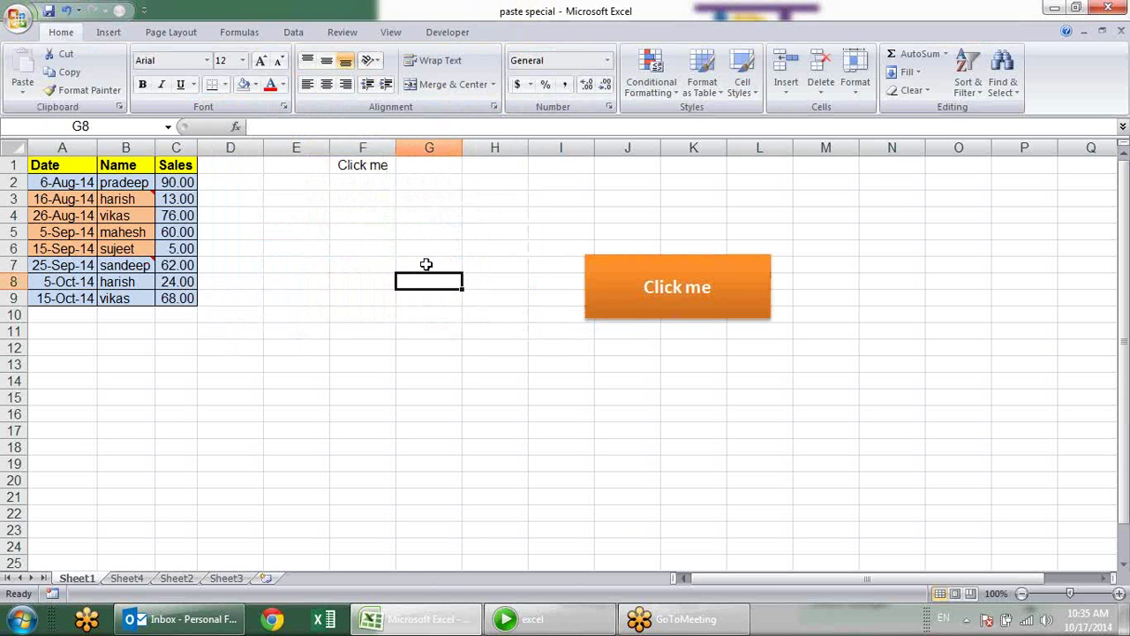
left_click(478, 199)
Move the Click me shape up and left beside the Click me text in F1.
left_click_drag(615, 268, 473, 201)
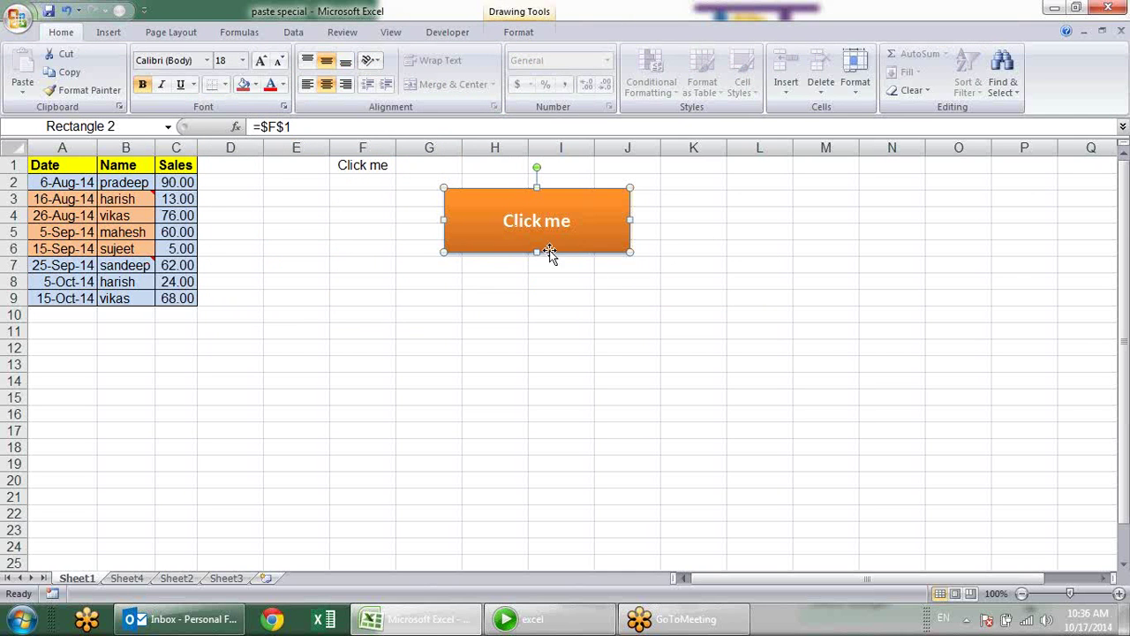
left_click_drag(547, 262, 596, 271)
left_click(550, 227, "ctrl")
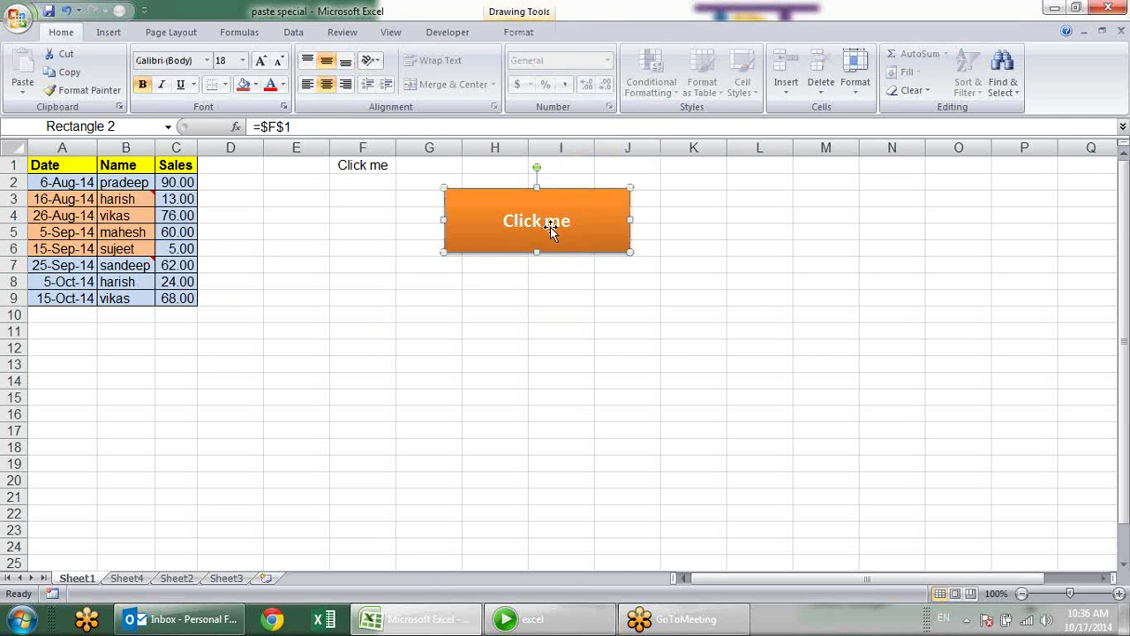
left_click(480, 308)
left_click(489, 238, "ctrl")
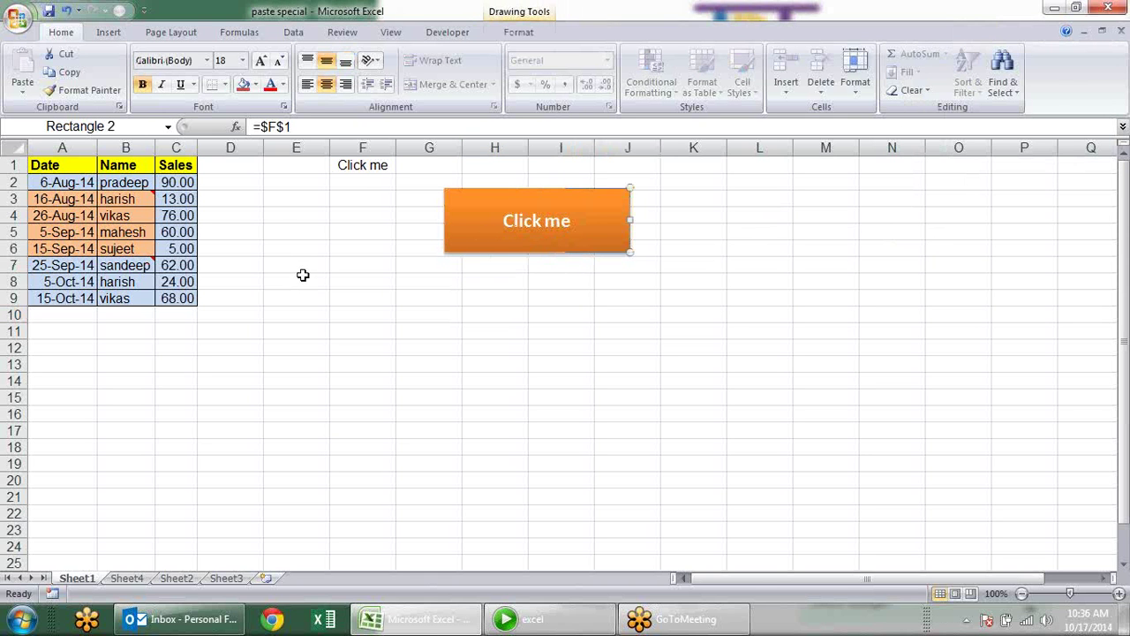
Copy A1:C9, open Paste Special with Alt+E+S, then close it without pasting.
left_click_drag(72, 166, 177, 298)
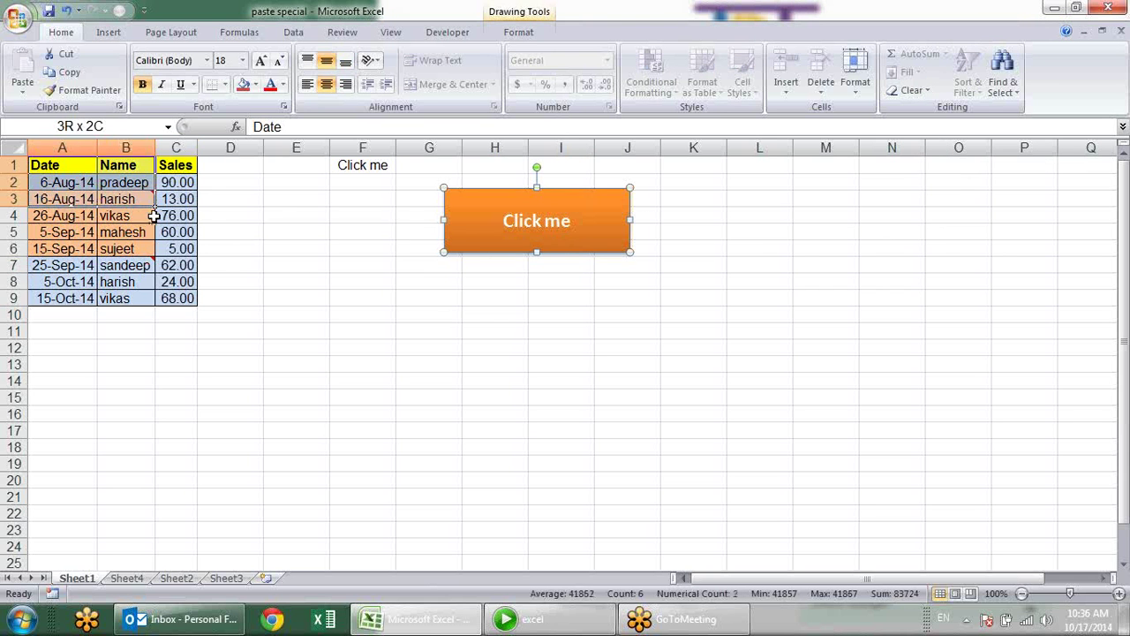
key("ctrl+c")
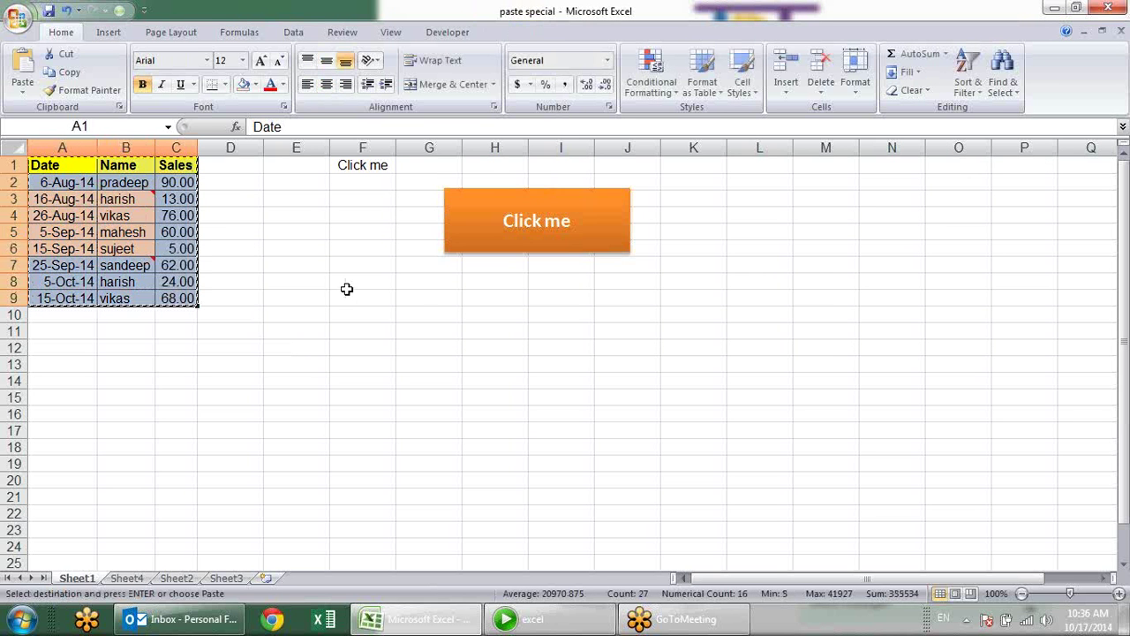
key("alt+e")
key("s")
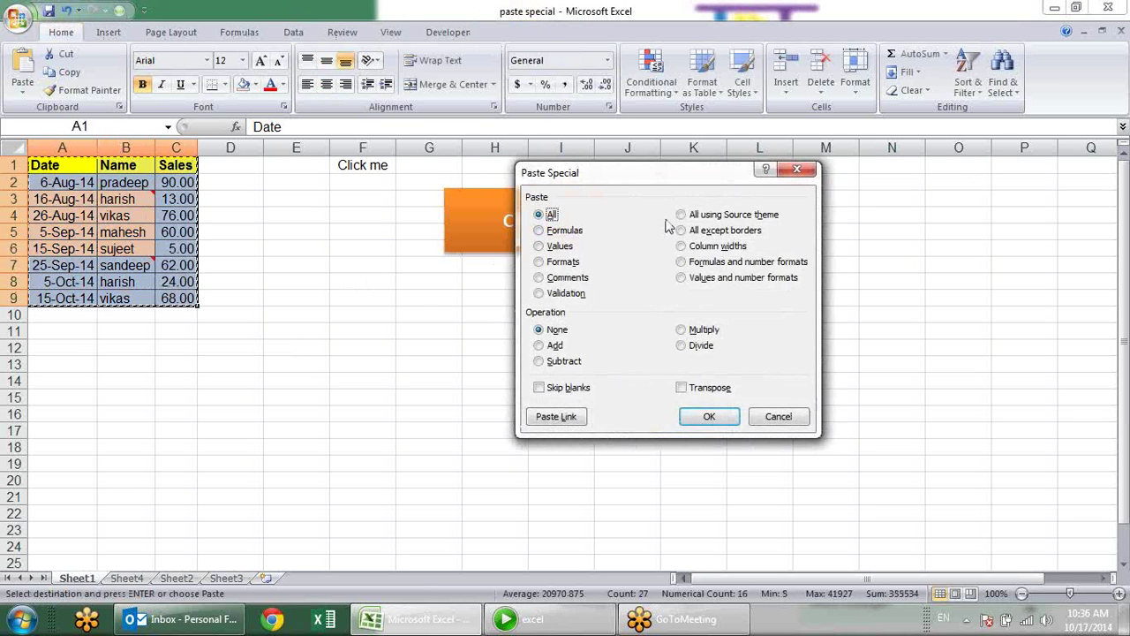
left_click_drag(668, 184, 594, 207)
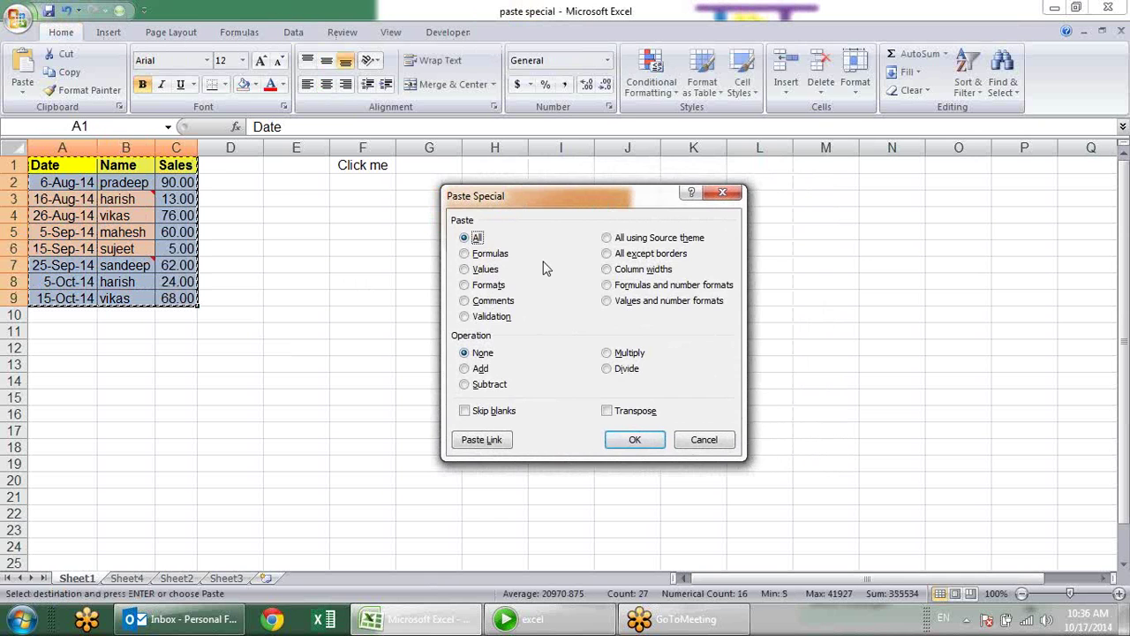
left_click(728, 189)
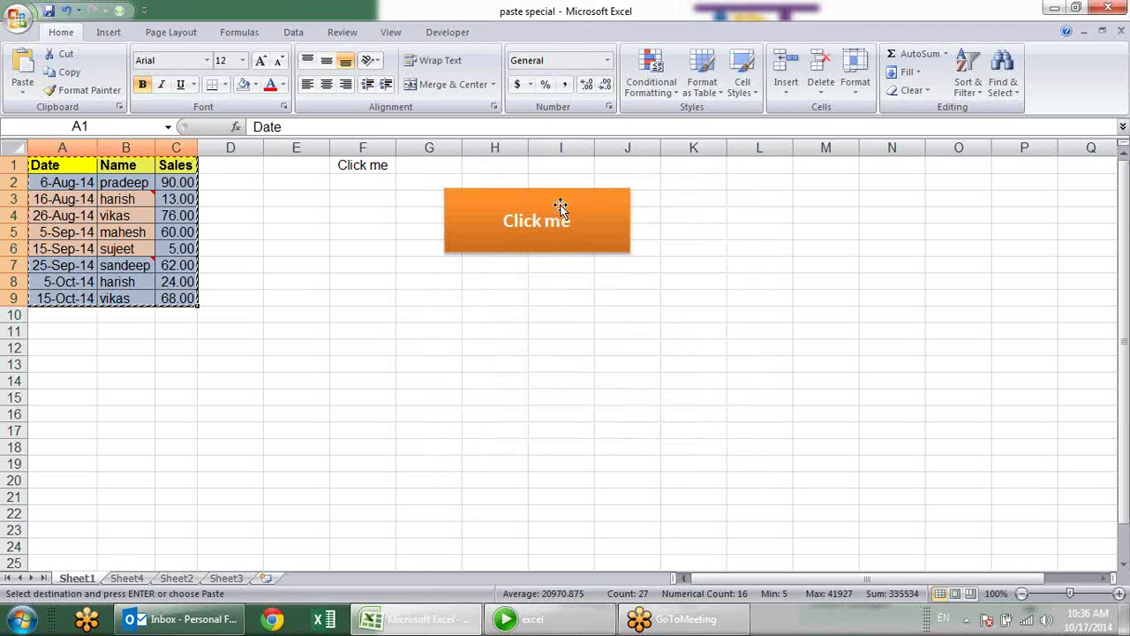